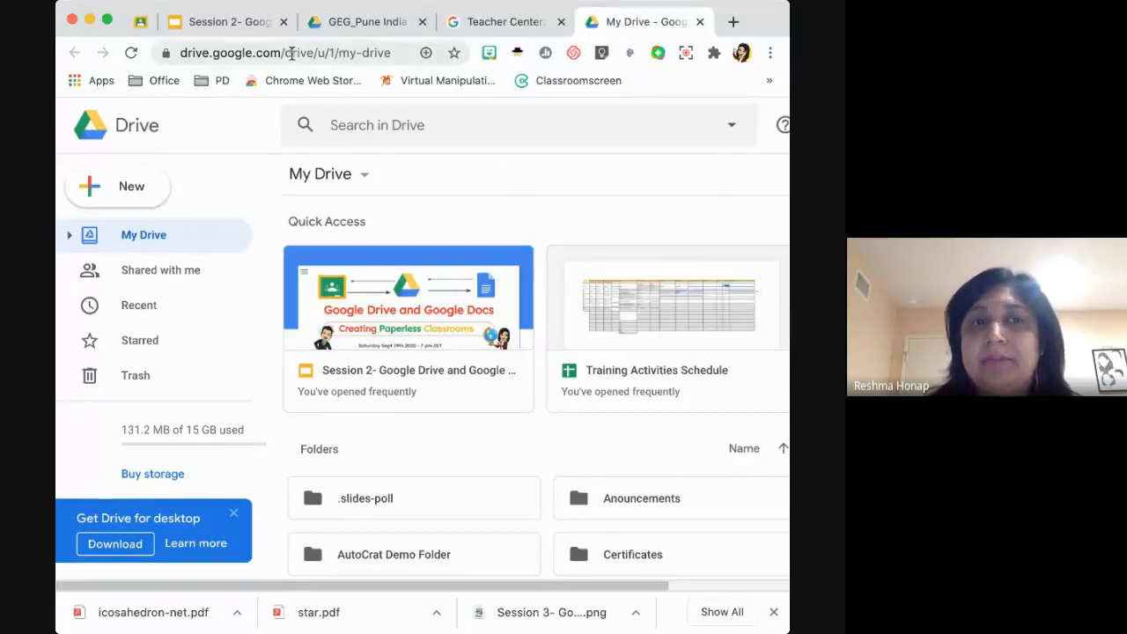
# Load drive.google.com in the browser tab that shows the GEG_Pune India folder.
pyautogui.click(358, 25)
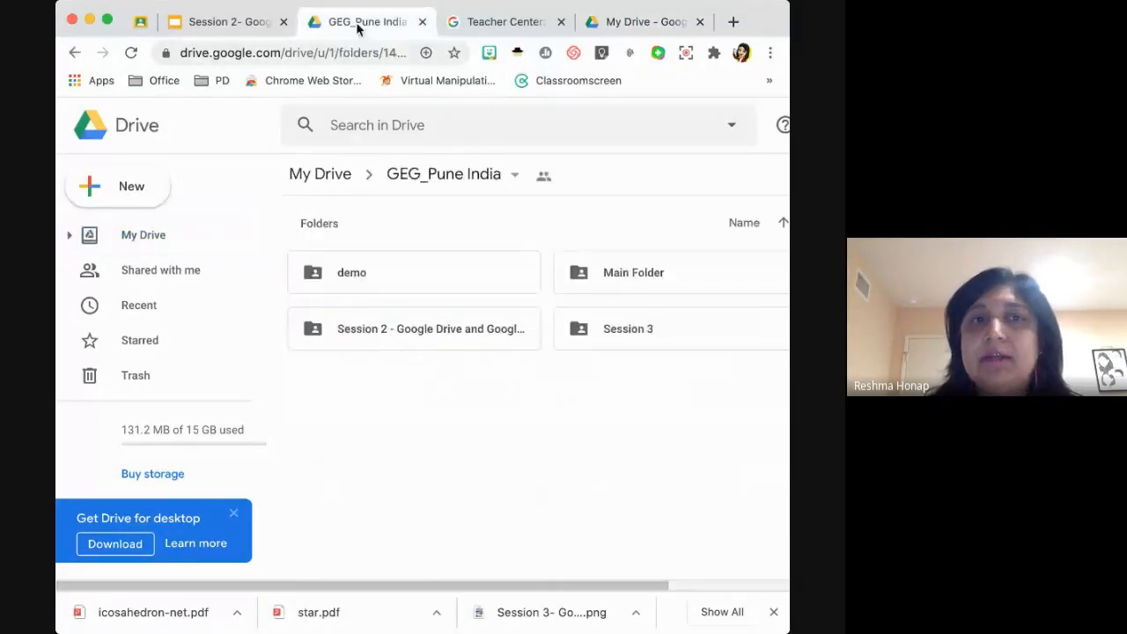
pyautogui.click(310, 55)
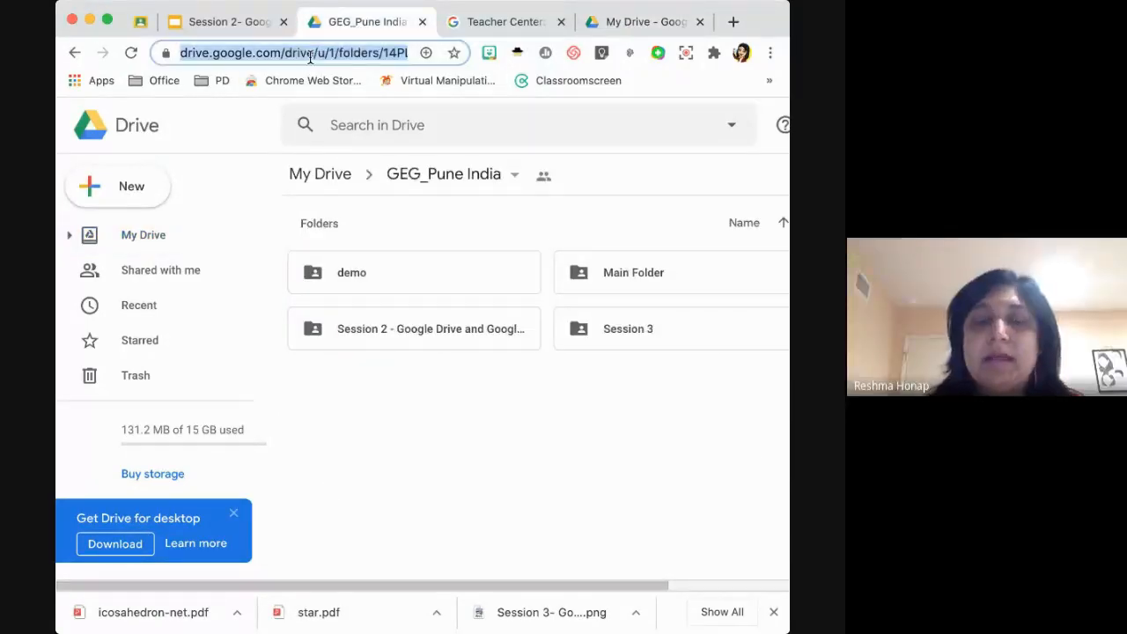
pyautogui.write('drive')
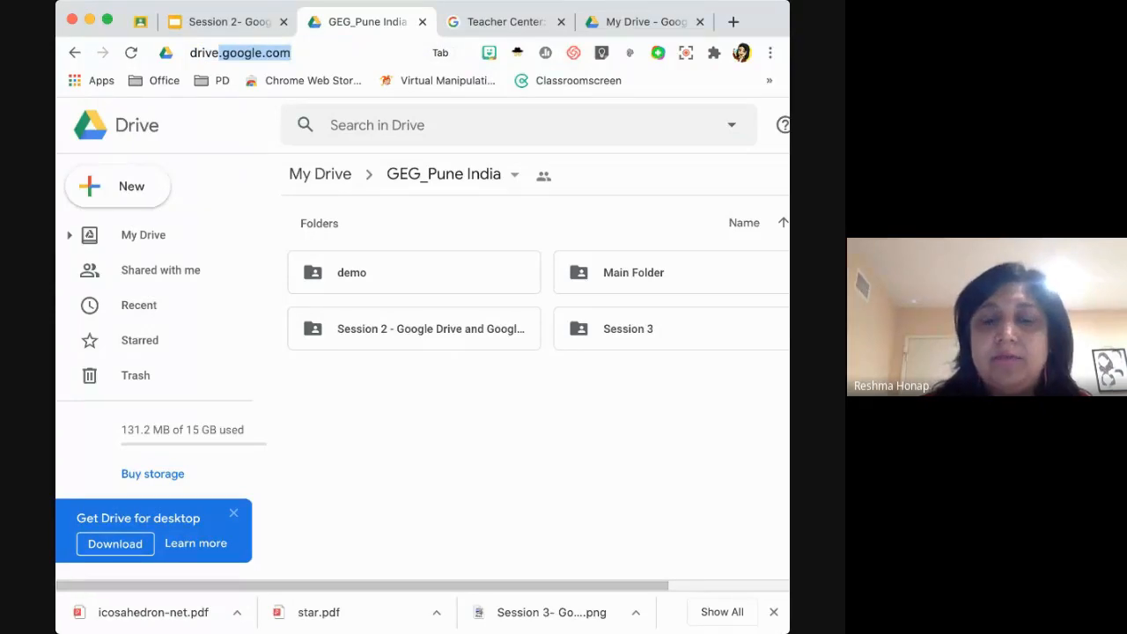
pyautogui.write('.google.com')
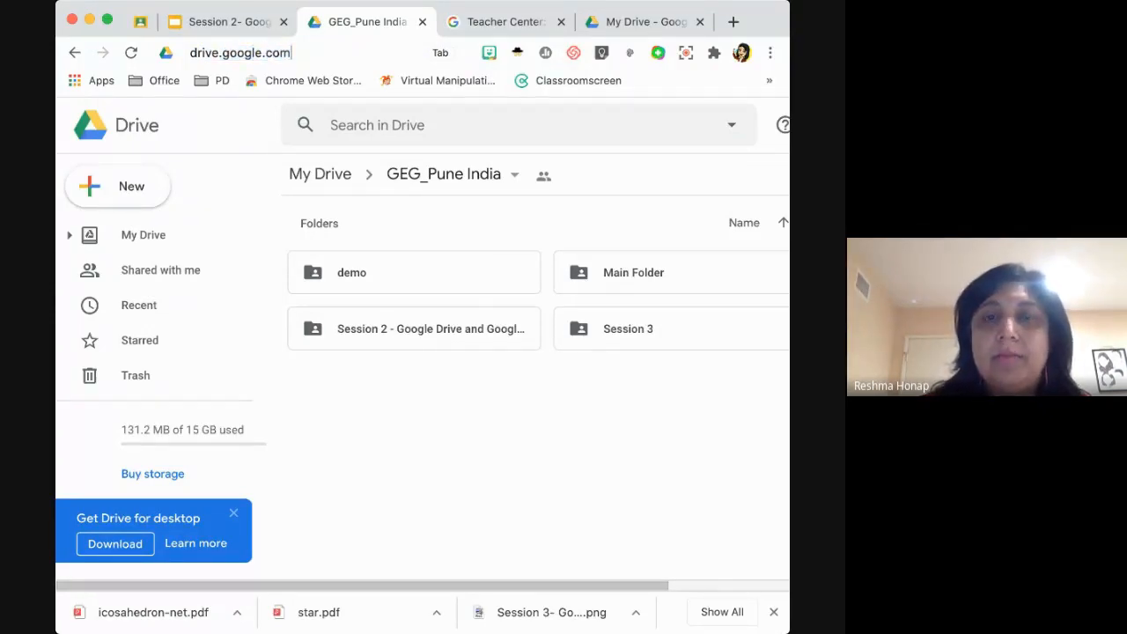
pyautogui.press('Return')
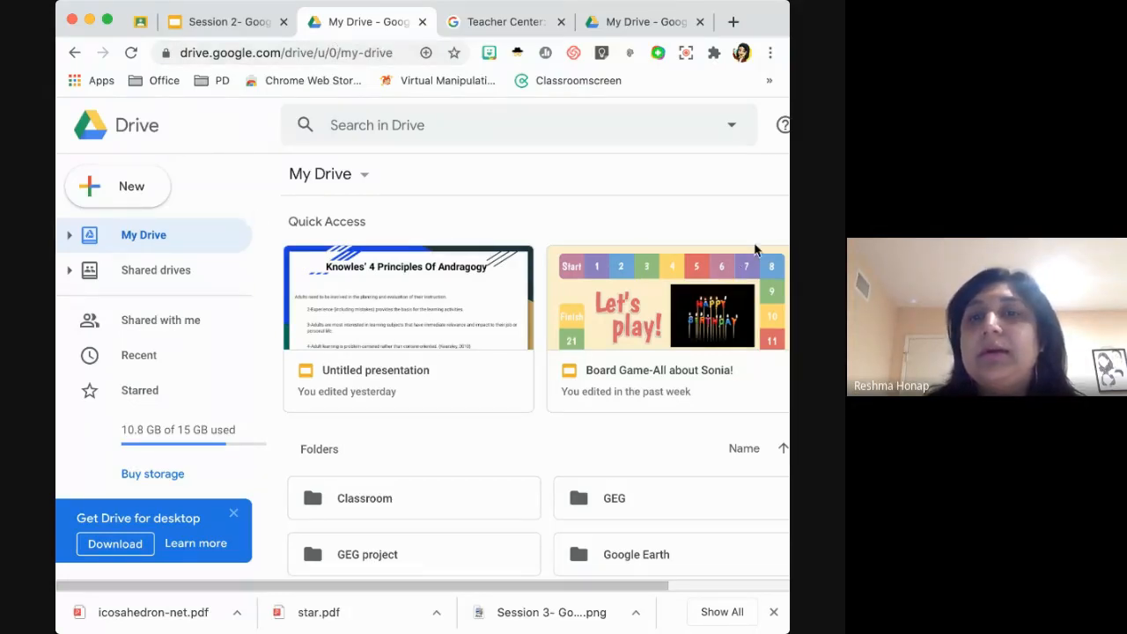
# Switch to the GEG_Pune India Google account and open its Drive from the Google apps.
pyautogui.moveTo(788, 224); pyautogui.dragTo(841, 247)
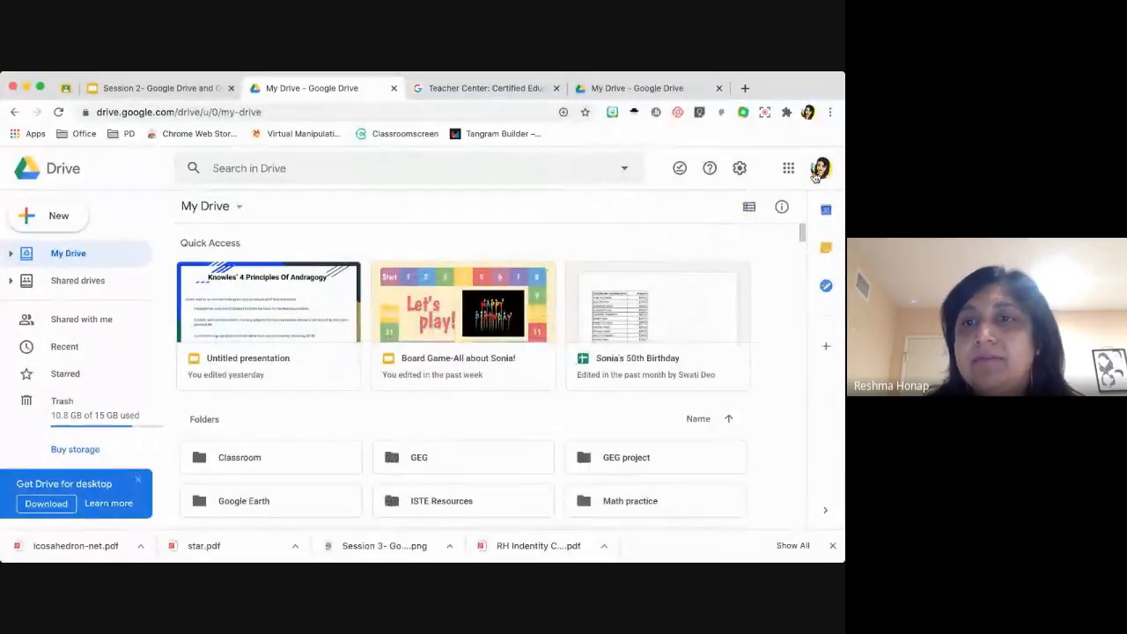
pyautogui.click(820, 168)
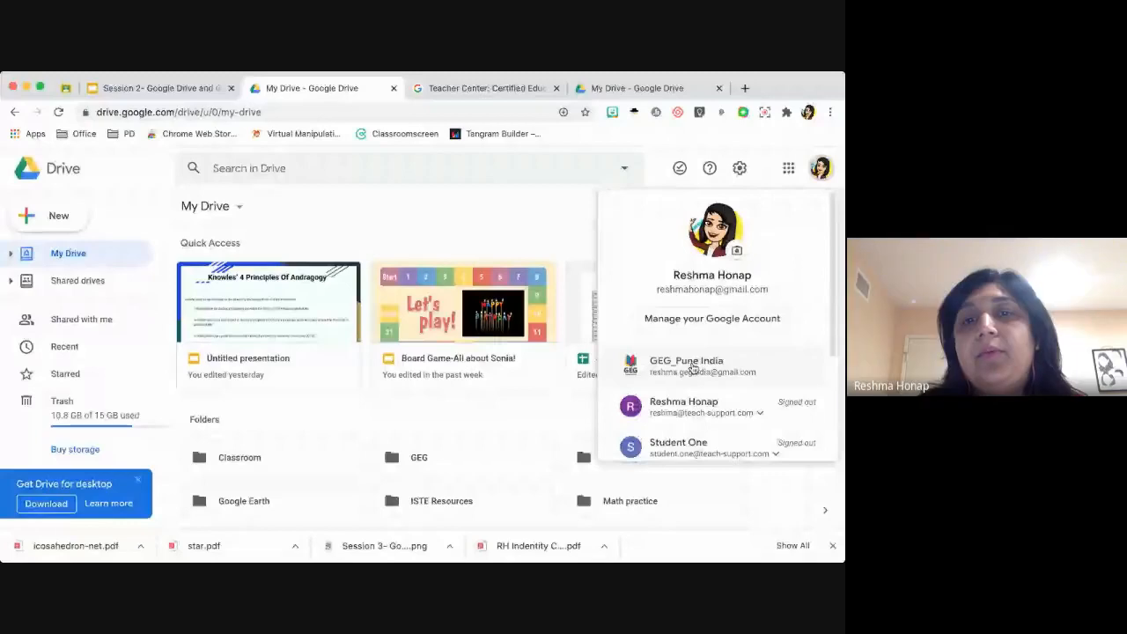
pyautogui.click(693, 370)
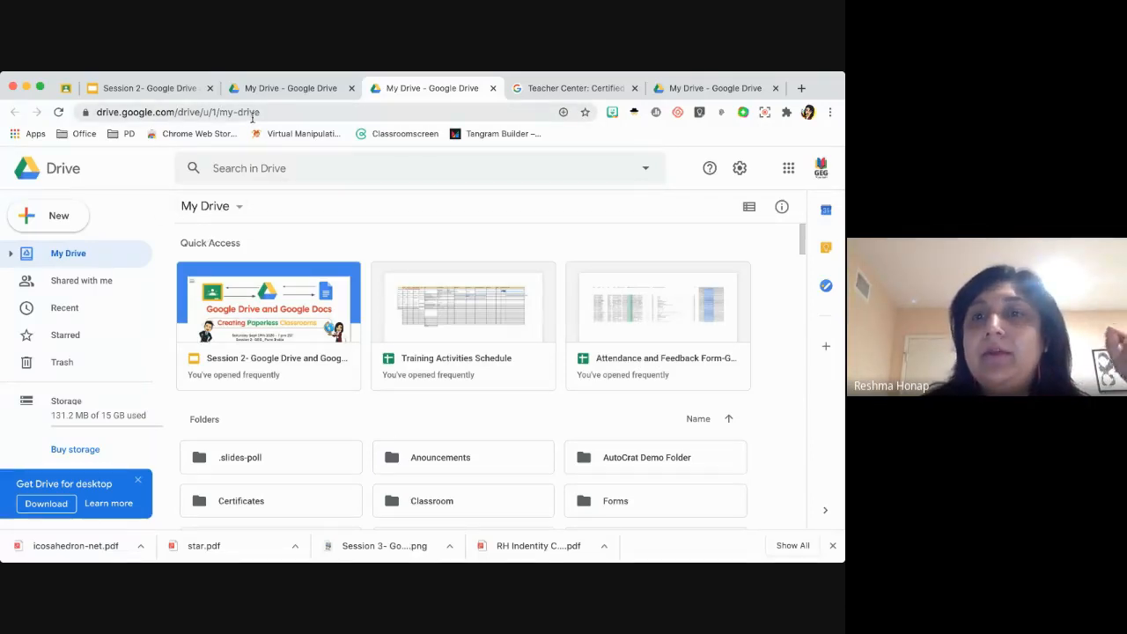
pyautogui.click(788, 170)
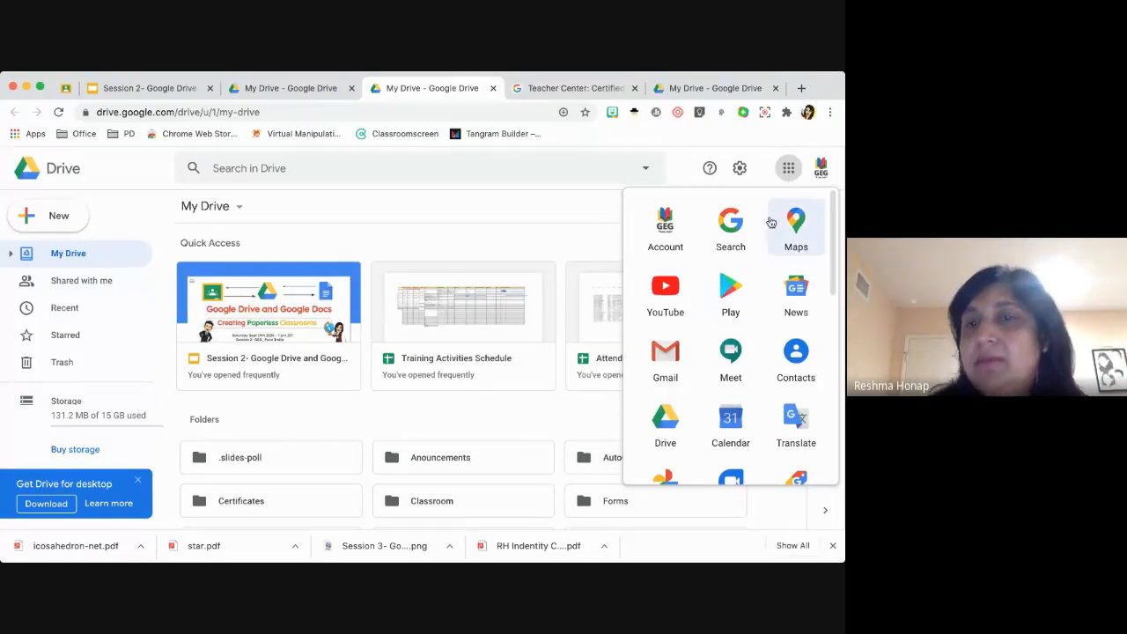
pyautogui.click(673, 437)
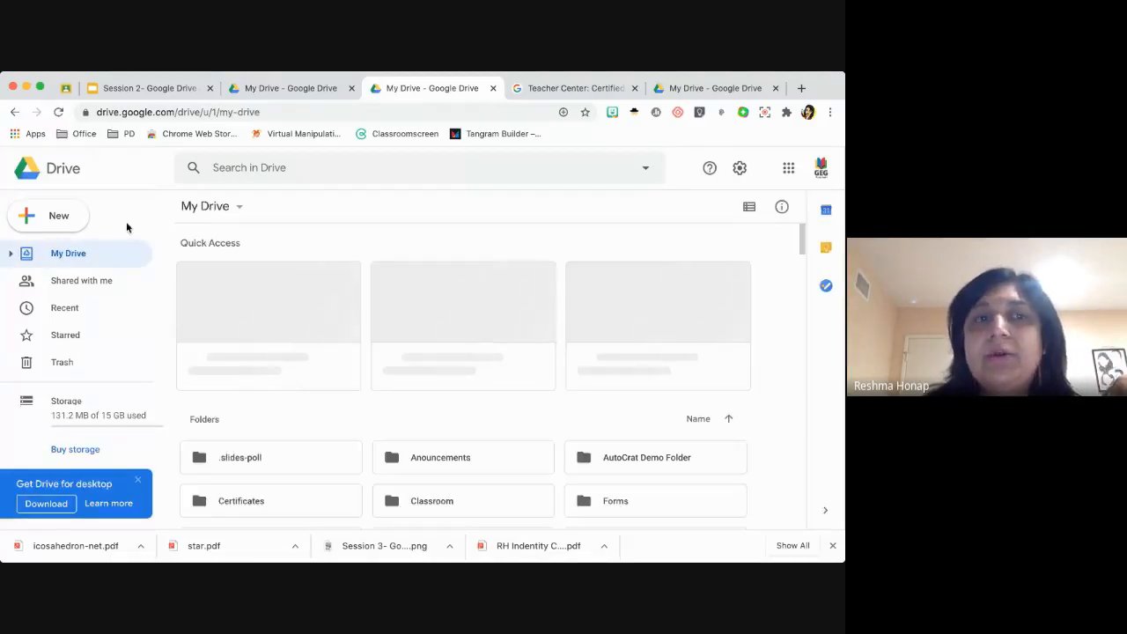
# Review the kinds of items that can be created and open the GEG_Pune India folder in My Drive.
pyautogui.click(61, 226)
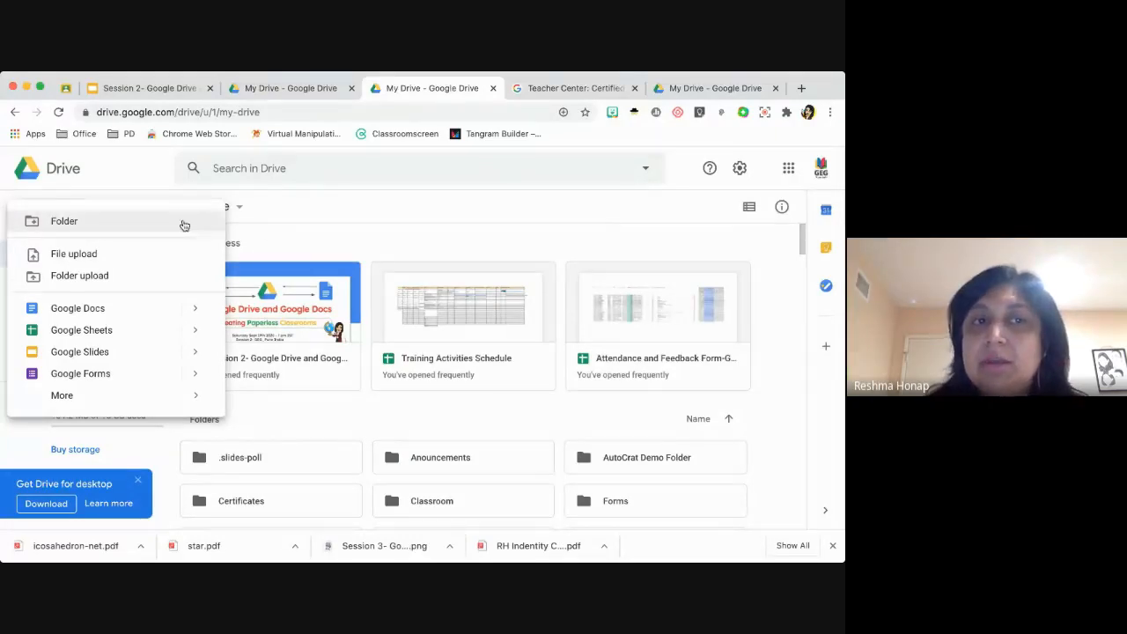
pyautogui.click(295, 247)
pyautogui.scroll(-3, 301, 388)
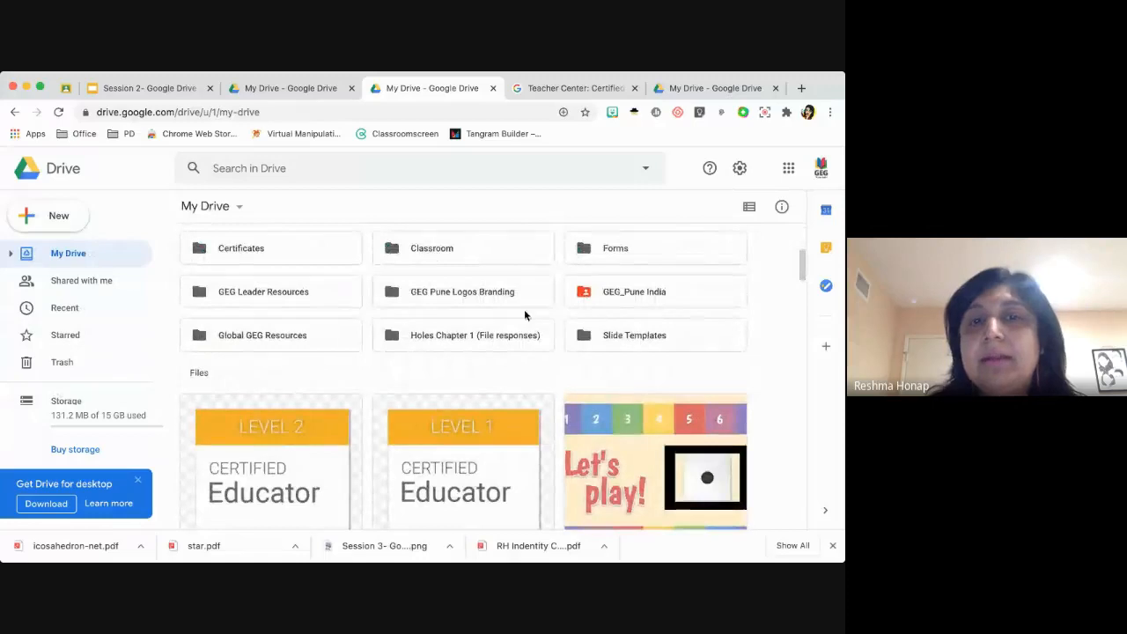
pyautogui.doubleClick(617, 295)
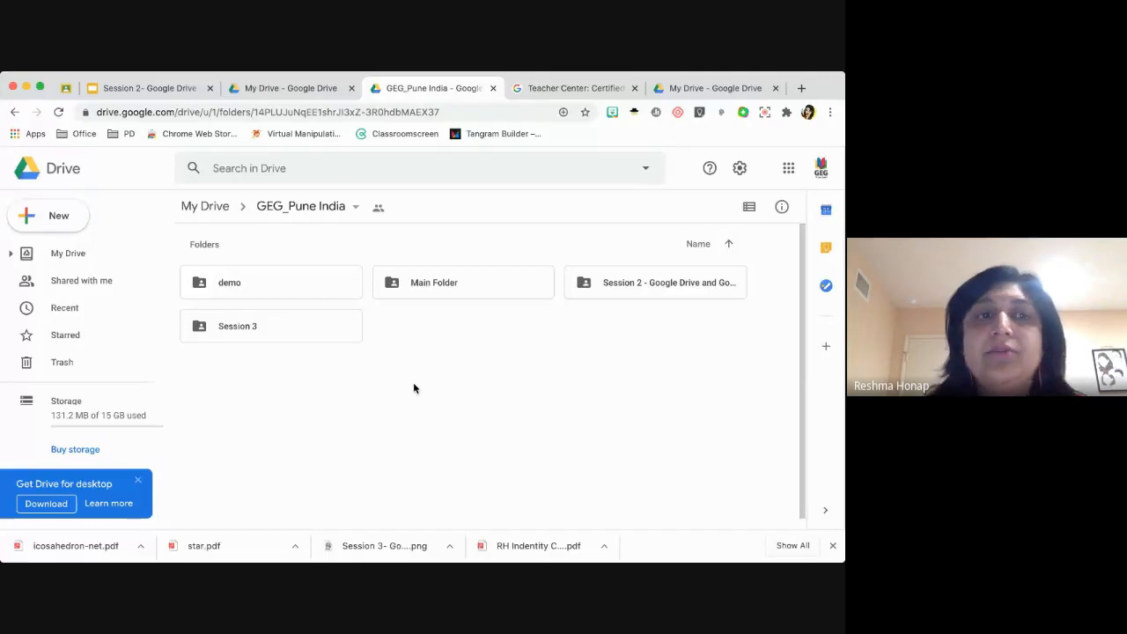
# Create a folder named "Session 2 Demo Folder" inside the GEG_Pune India folder.
pyautogui.click(55, 224)
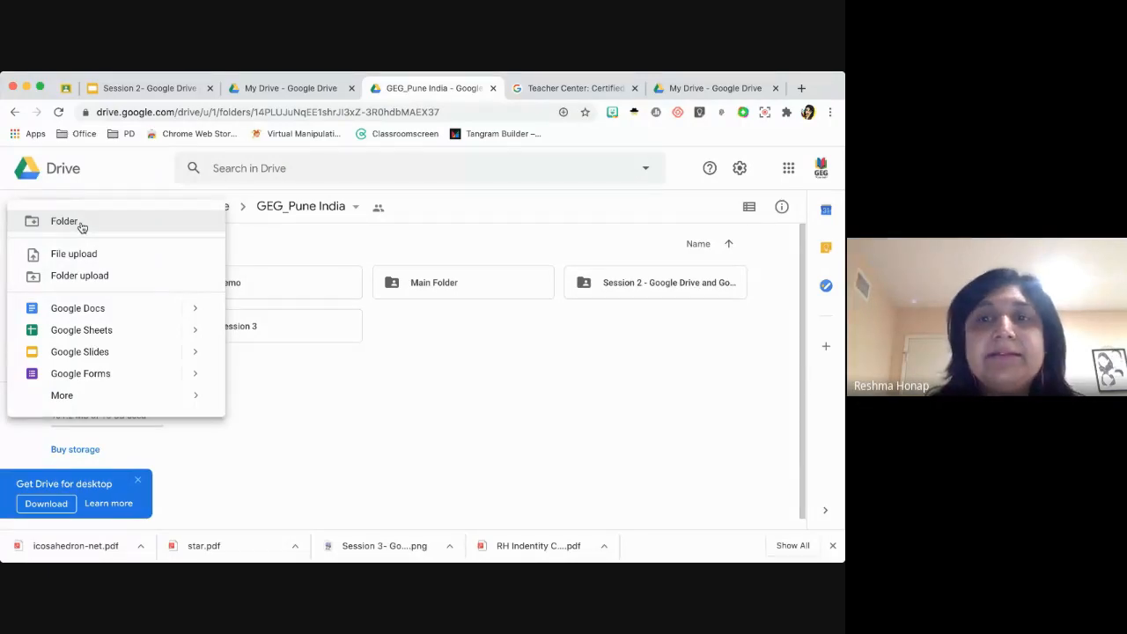
pyautogui.click(81, 226)
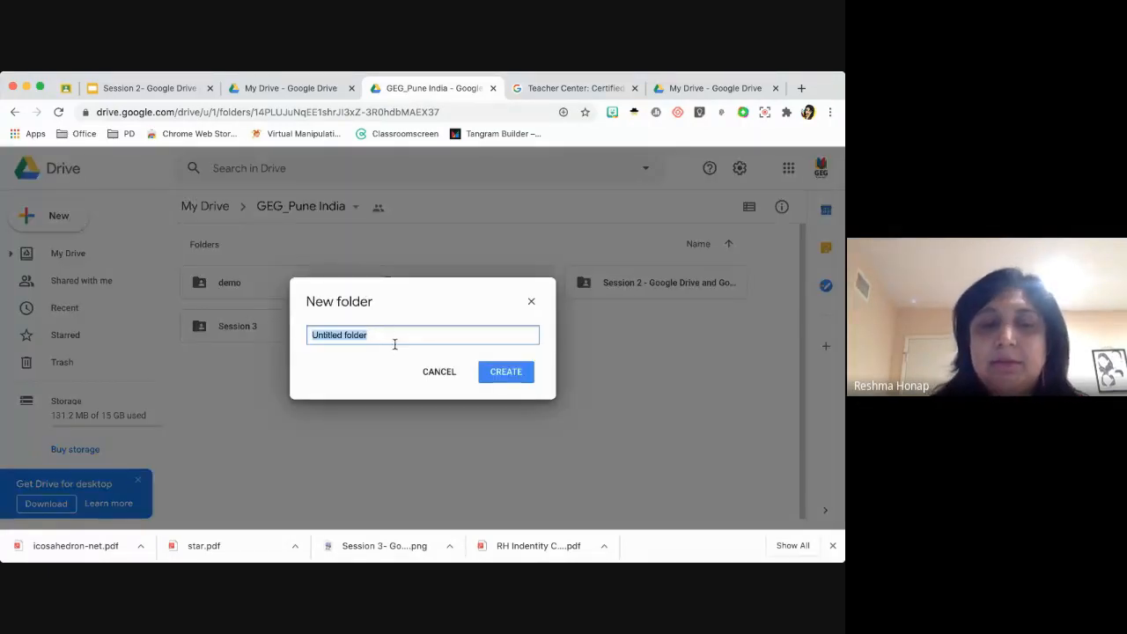
pyautogui.write('Session 2')
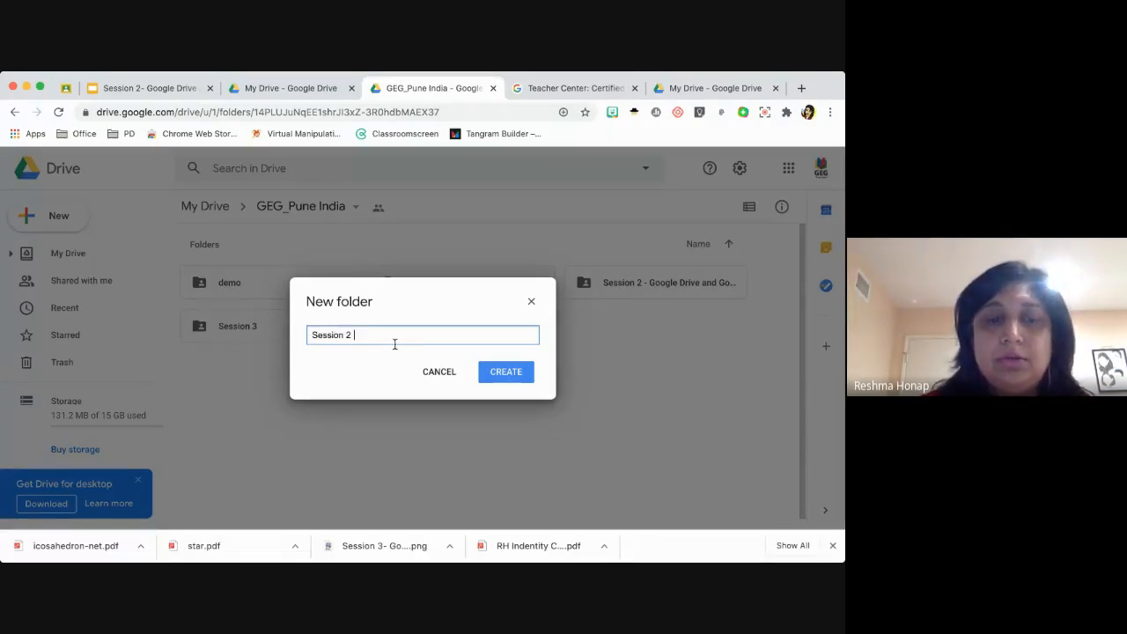
pyautogui.write(' DE')
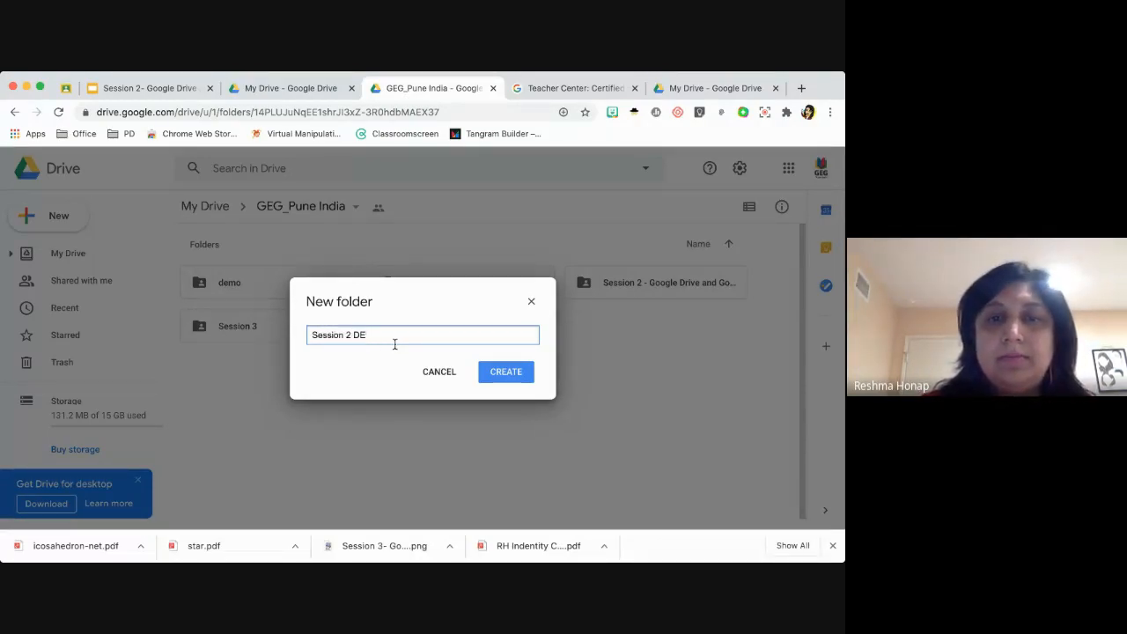
pyautogui.write('mo Fol')
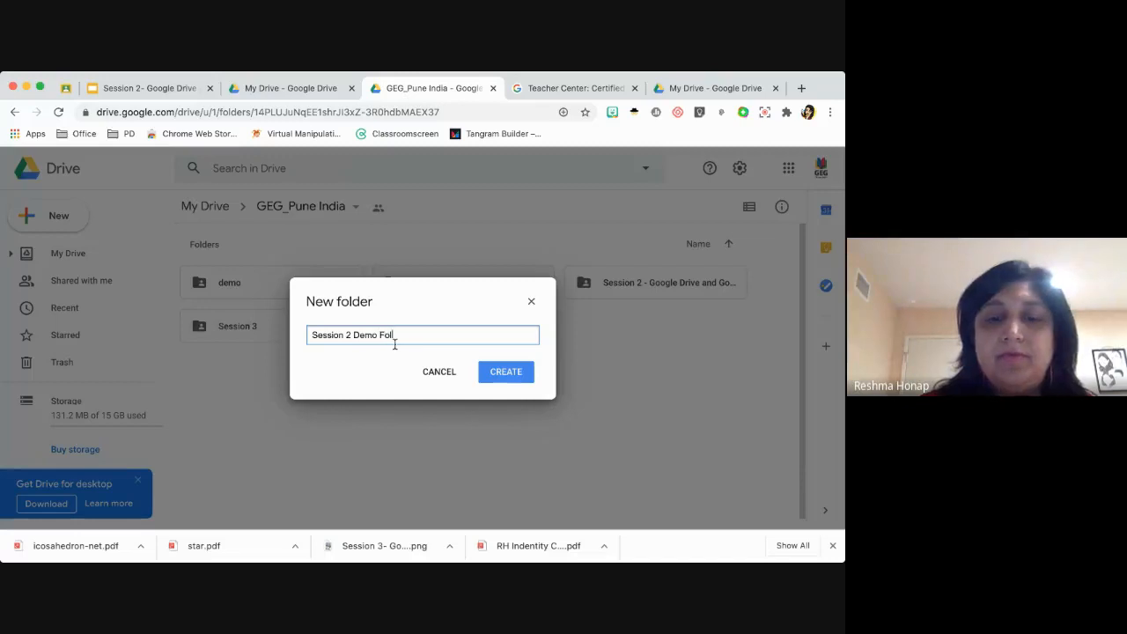
pyautogui.write('der')
pyautogui.click(504, 372)
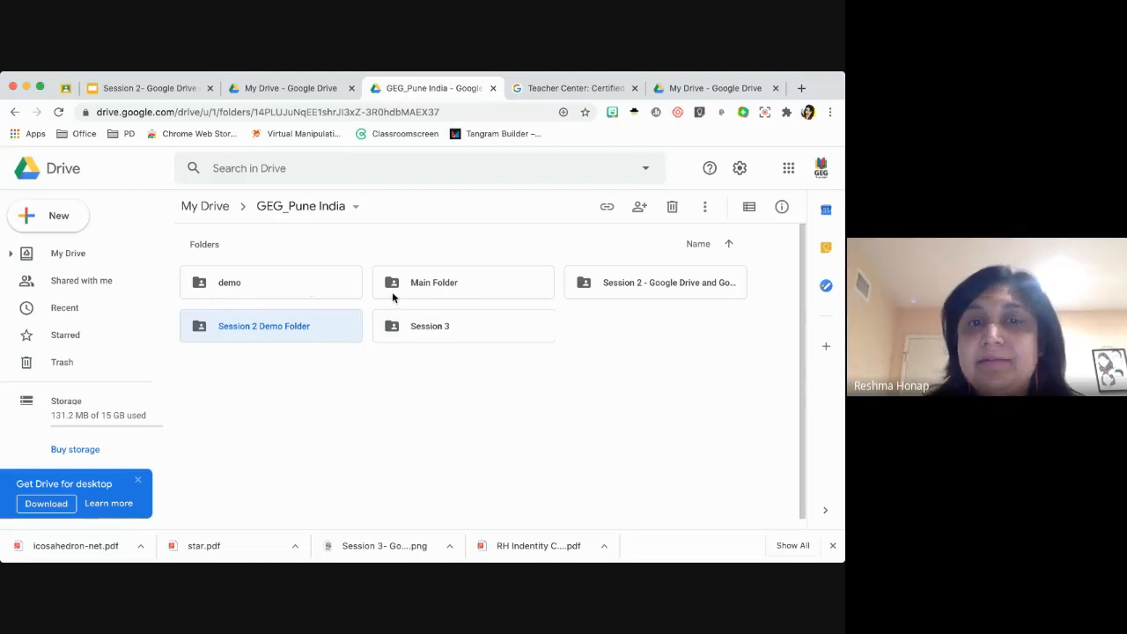
# Create a folder named "Demo" at the top level of My Drive.
pyautogui.click(74, 255)
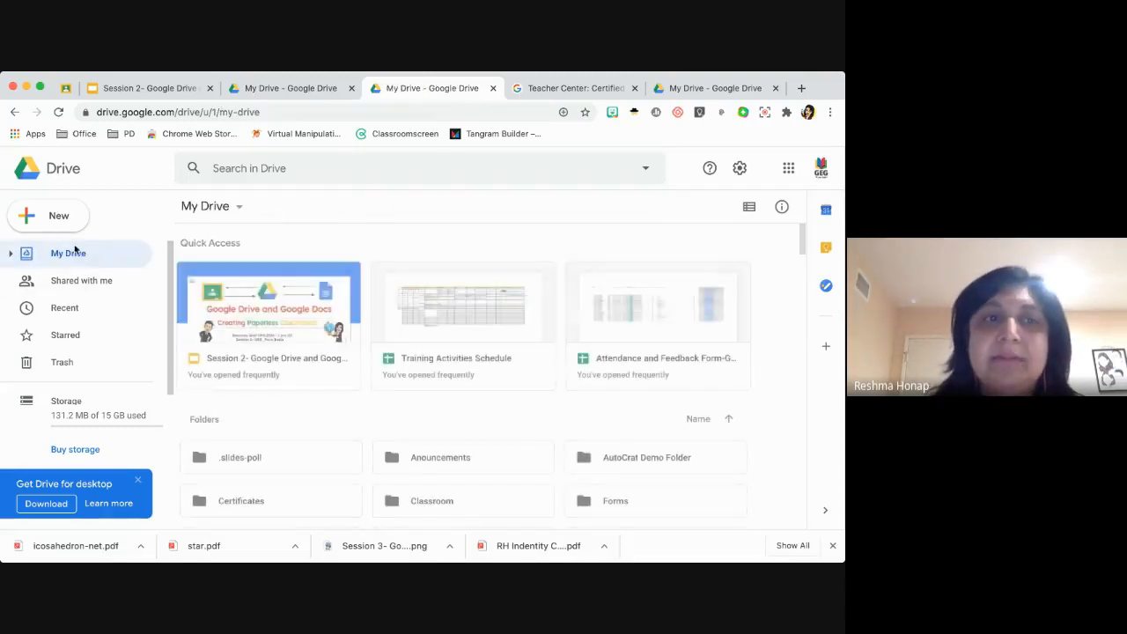
pyautogui.click(59, 220)
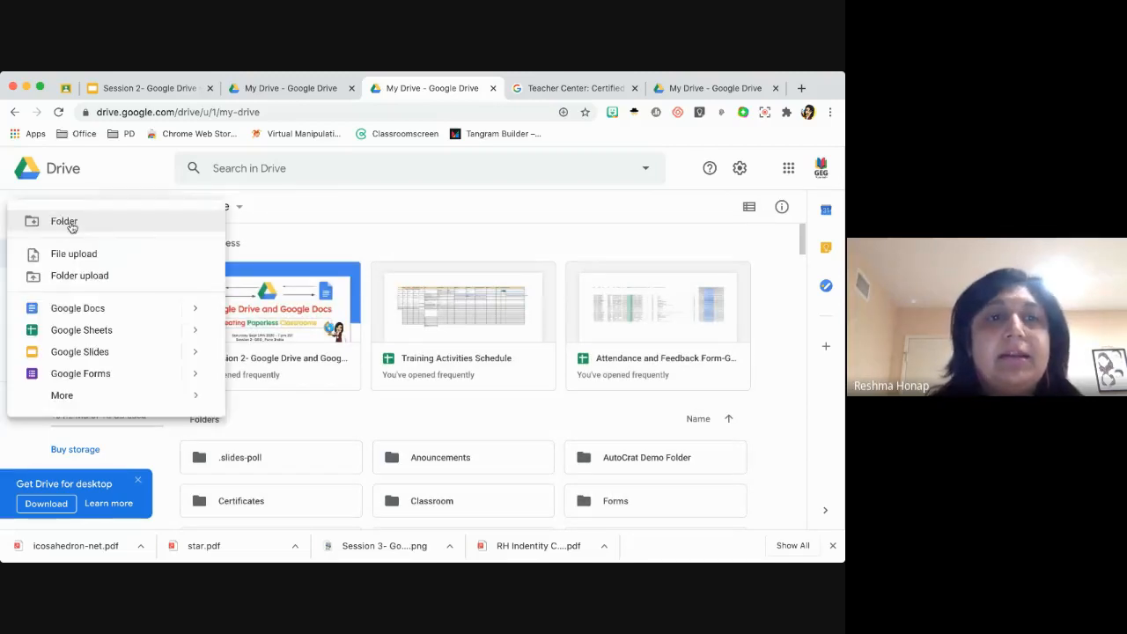
pyautogui.click(71, 224)
pyautogui.write('Demo')
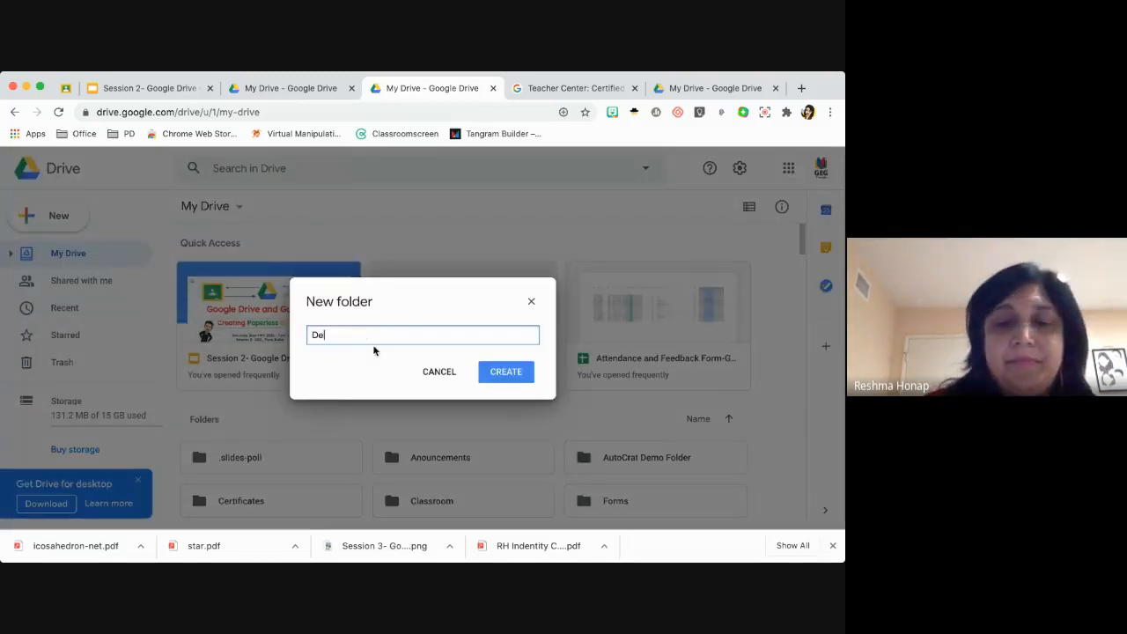
pyautogui.click(516, 379)
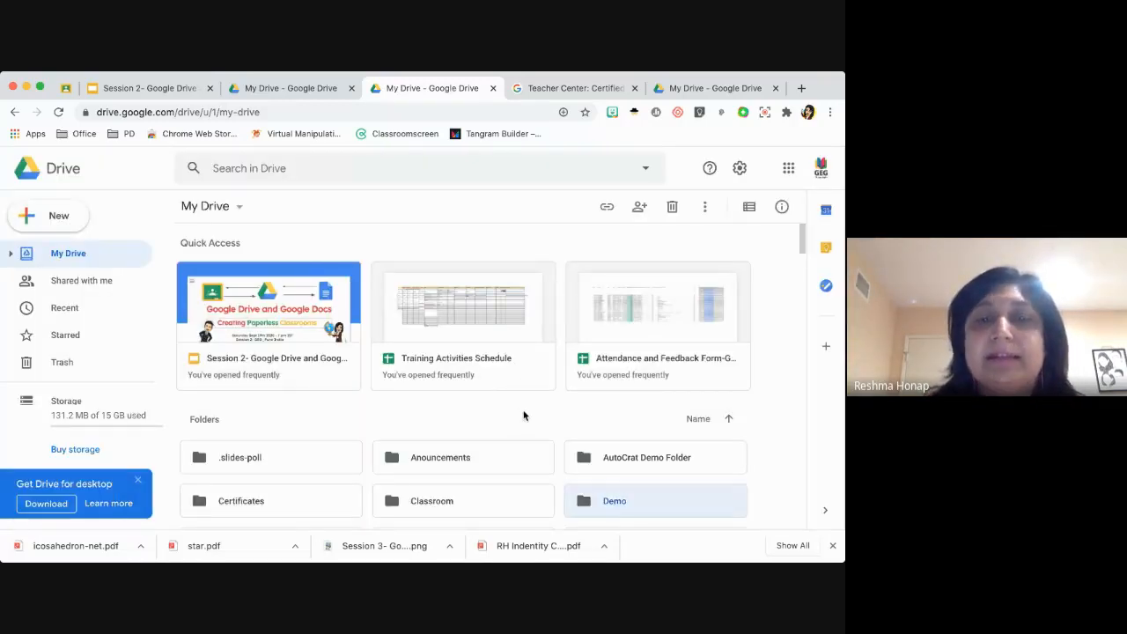
# Look inside Session 2 Demo Folder in the GEG_Pune India folder and return to the parent folder.
pyautogui.scroll(-2, 525, 418)
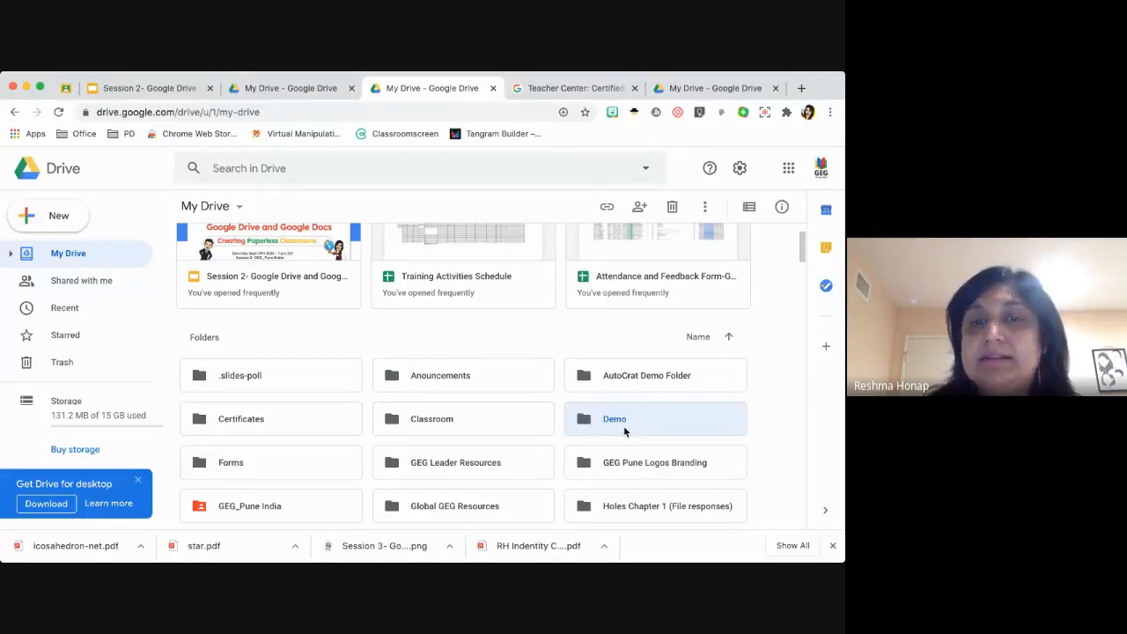
pyautogui.scroll(-2, 627, 432)
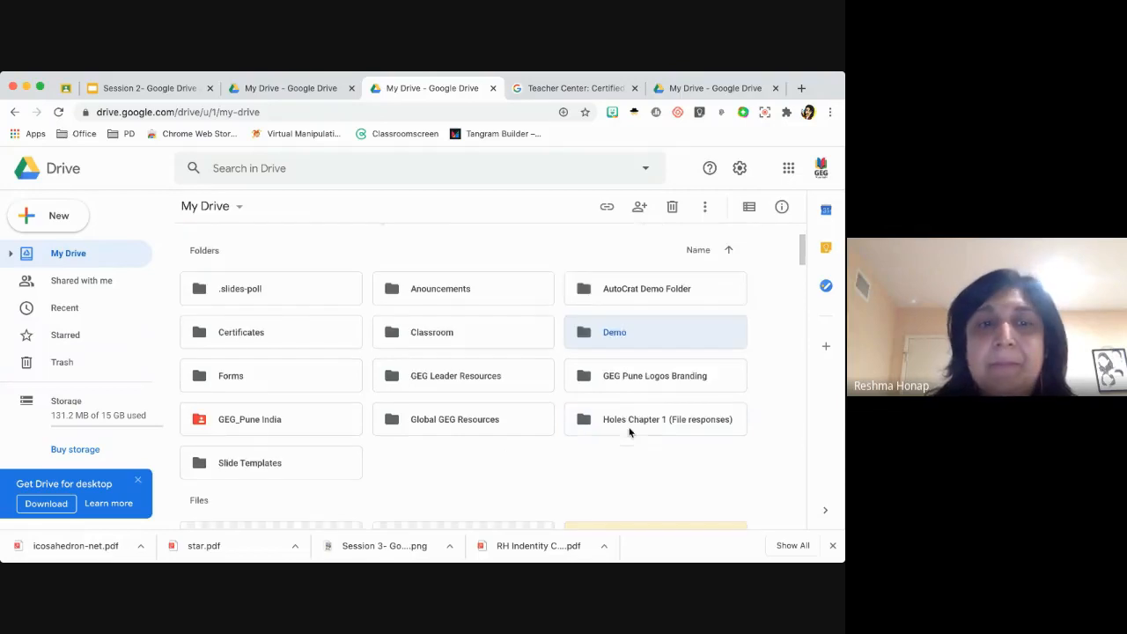
pyautogui.doubleClick(291, 427)
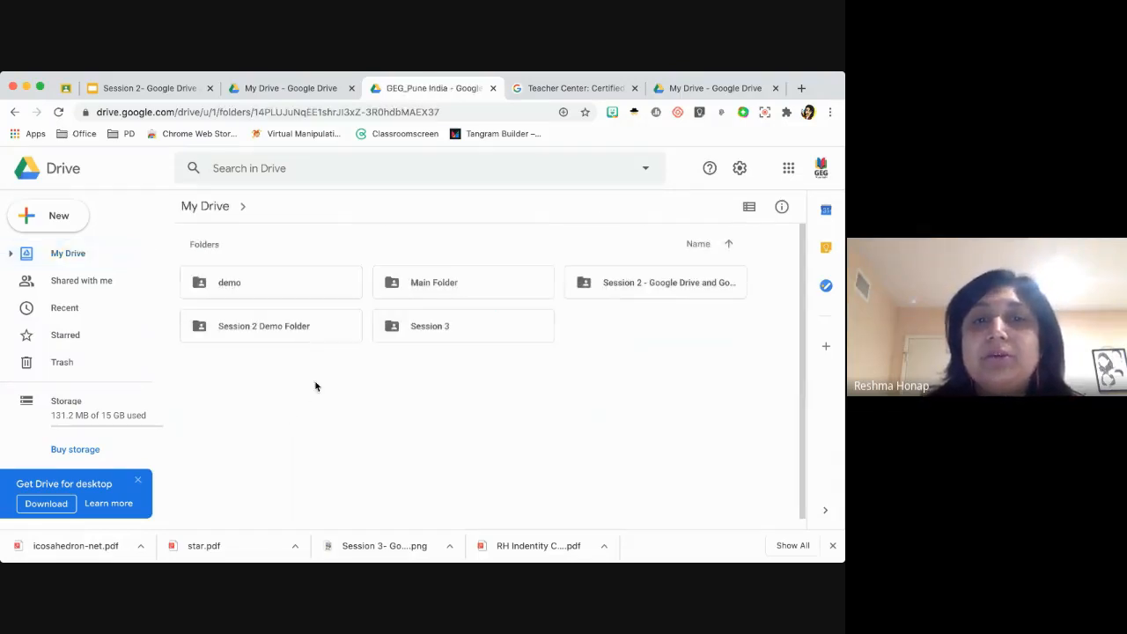
pyautogui.click(304, 331)
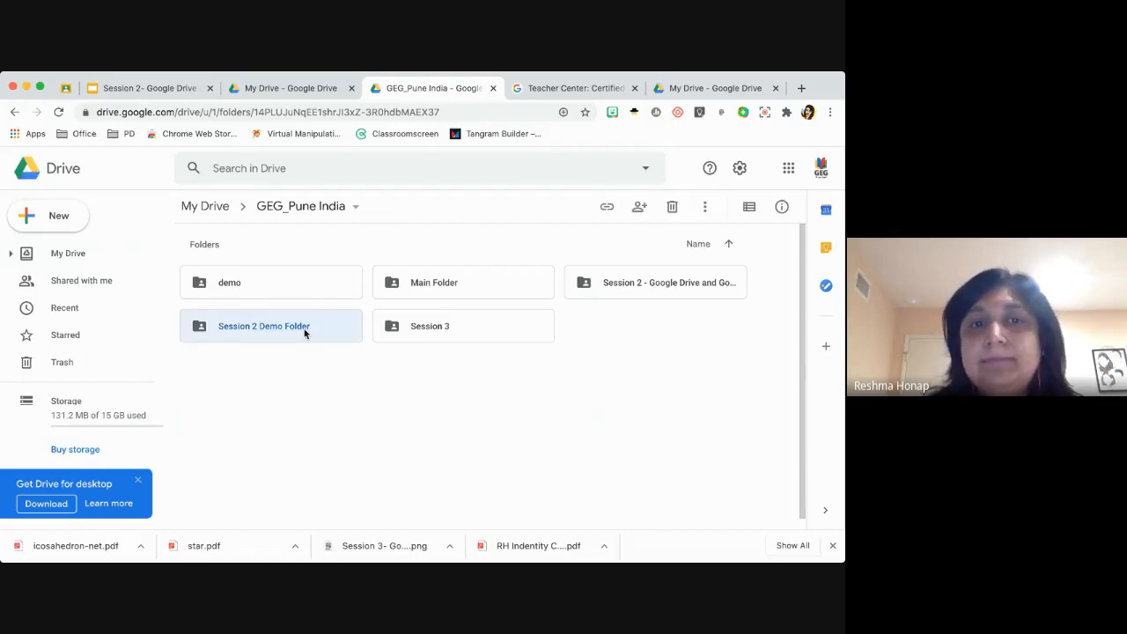
pyautogui.doubleClick(305, 332)
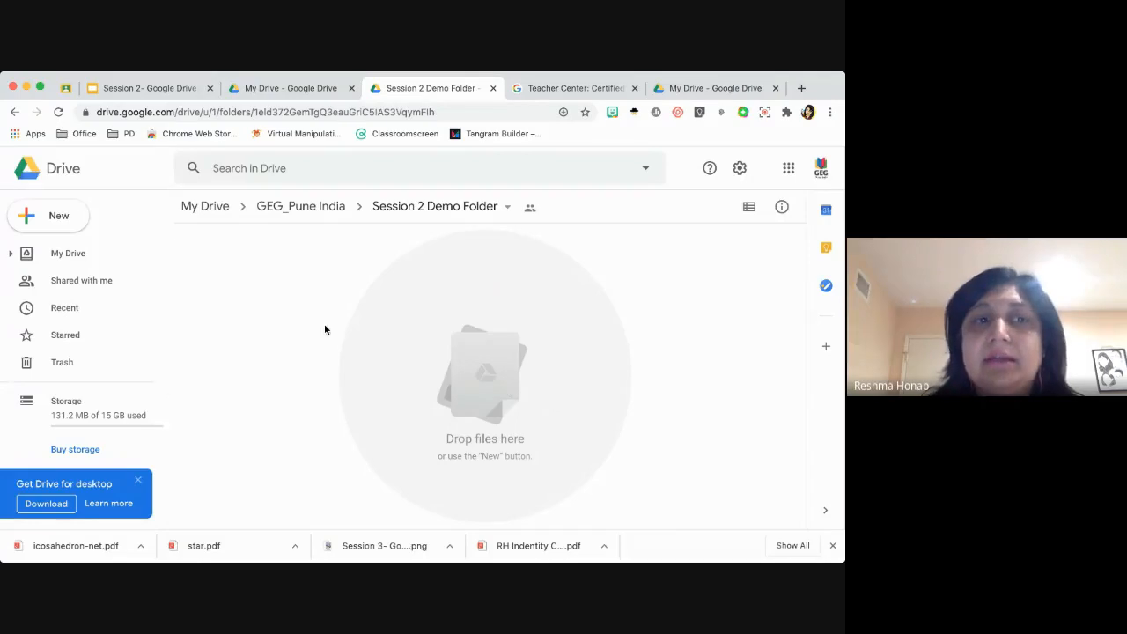
pyautogui.click(14, 112)
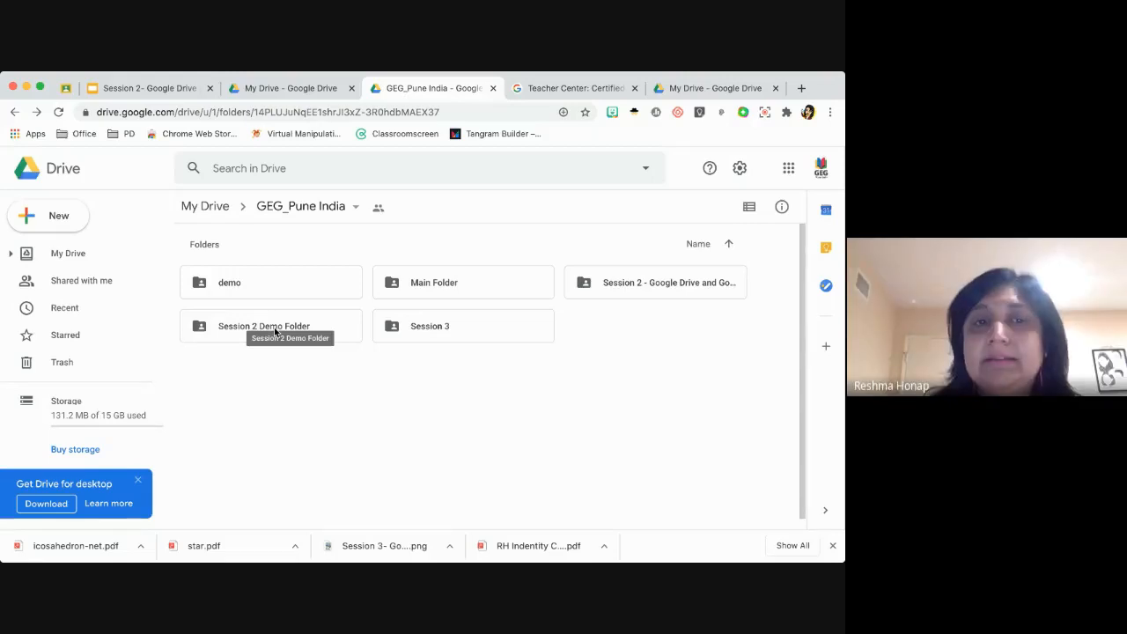
# Open the sharing settings of Session 2 Demo Folder and add a contact's Gmail address as a recipient.
pyautogui.click(275, 332)
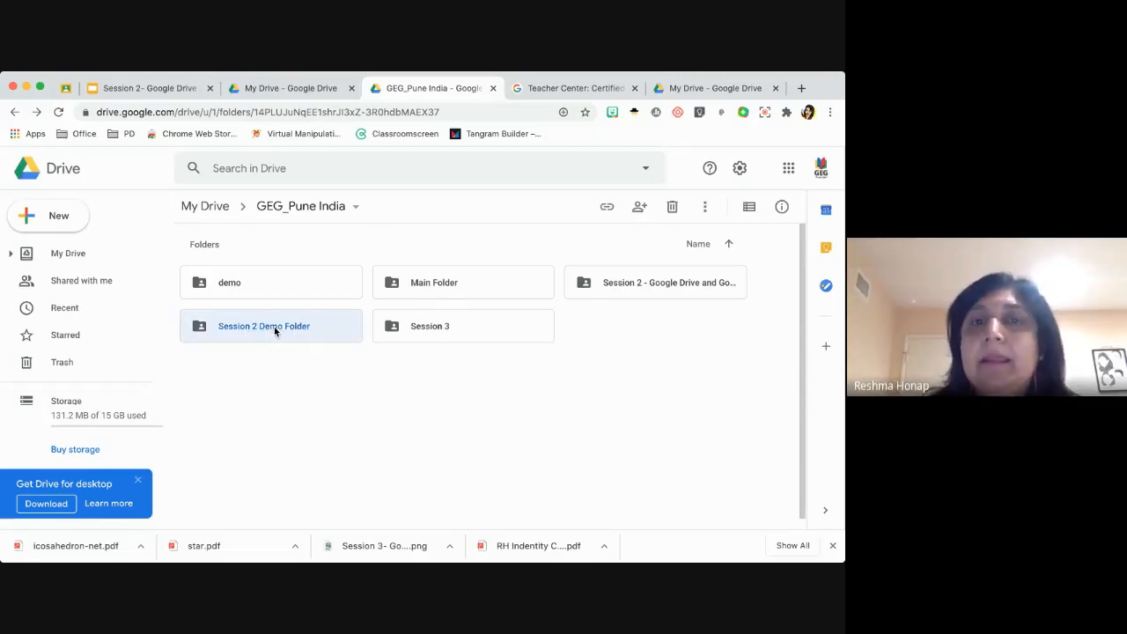
pyautogui.rightClick(275, 332)
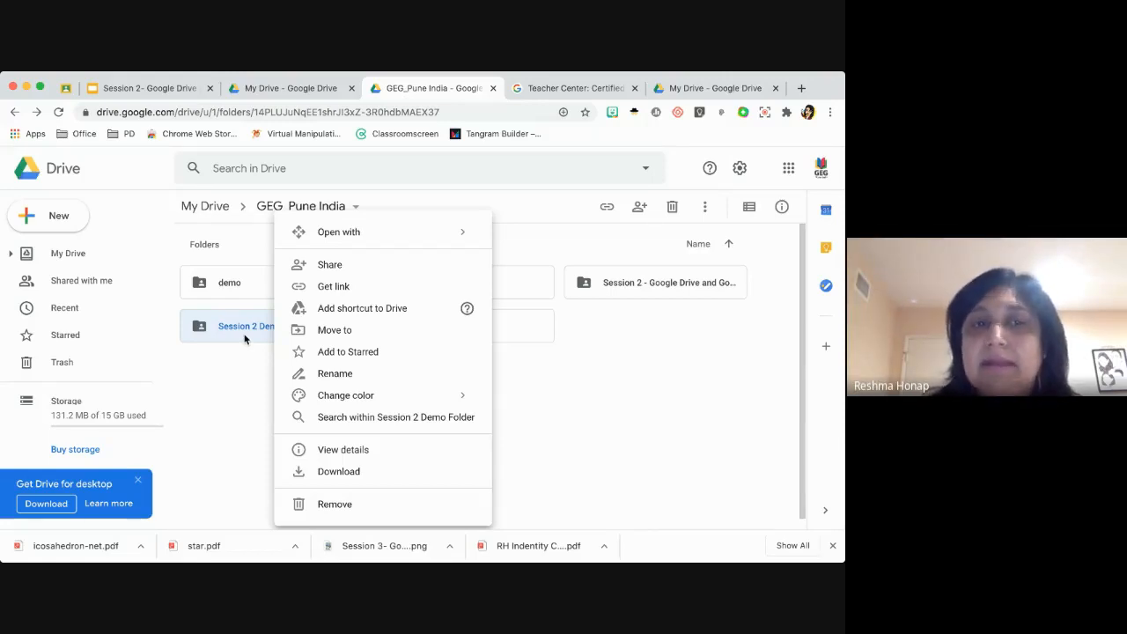
pyautogui.click(327, 268)
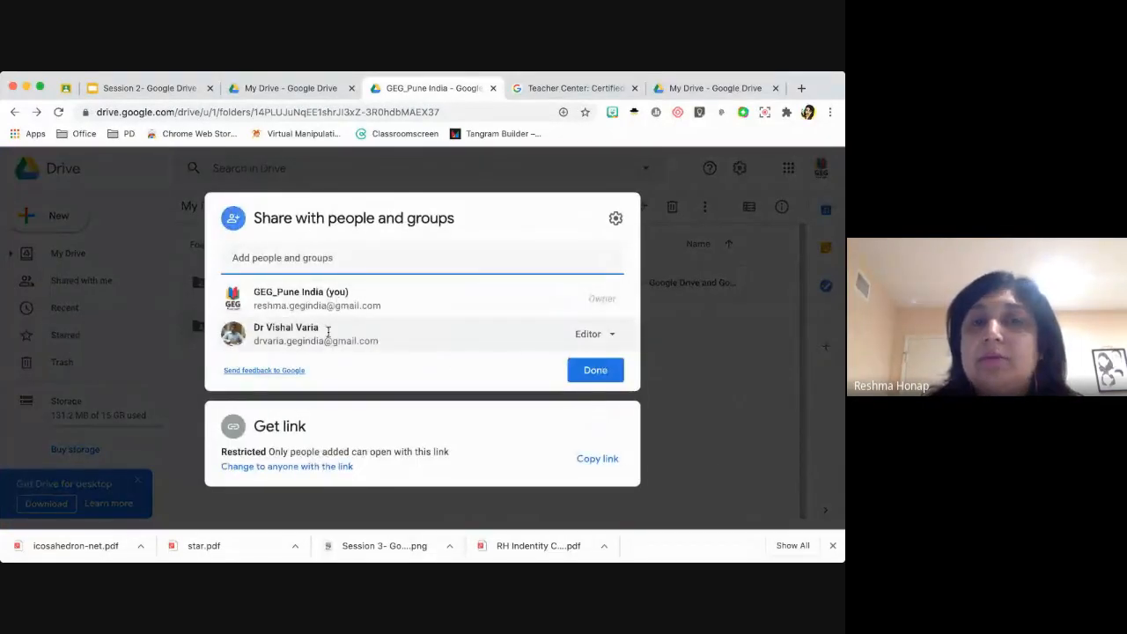
pyautogui.click(305, 258)
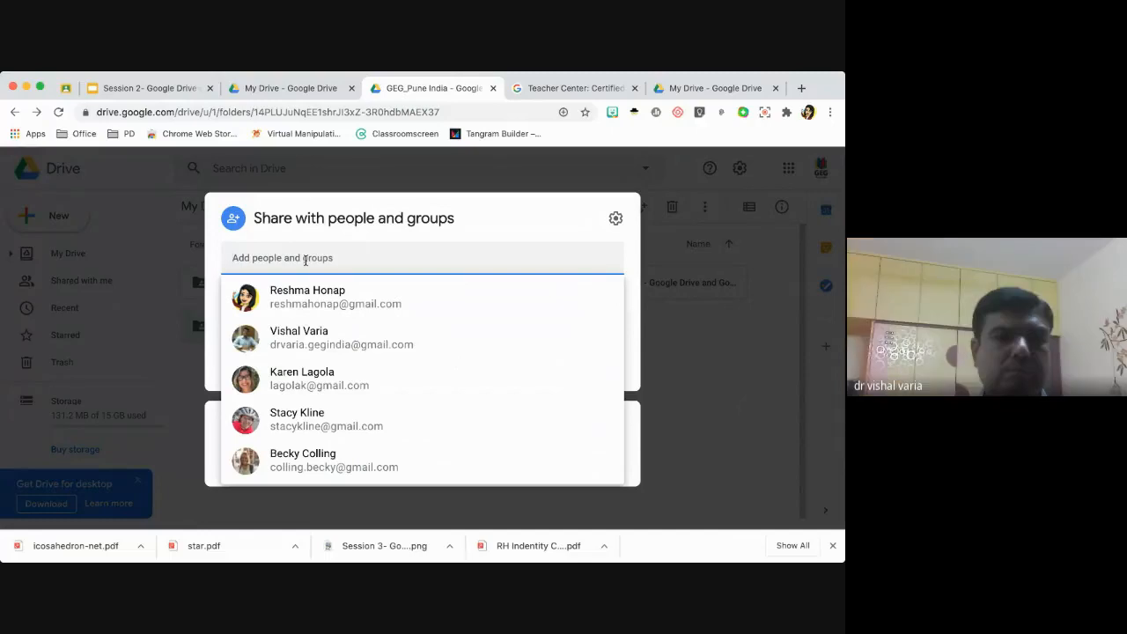
pyautogui.write('nam')
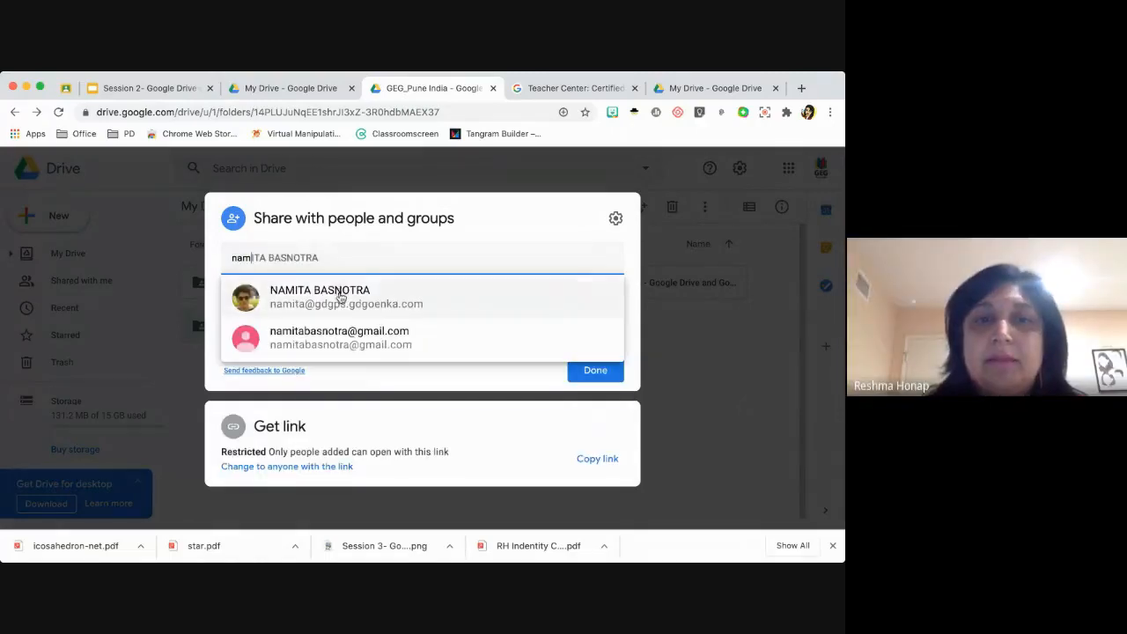
pyautogui.moveTo(342, 297)
pyautogui.click(322, 339)
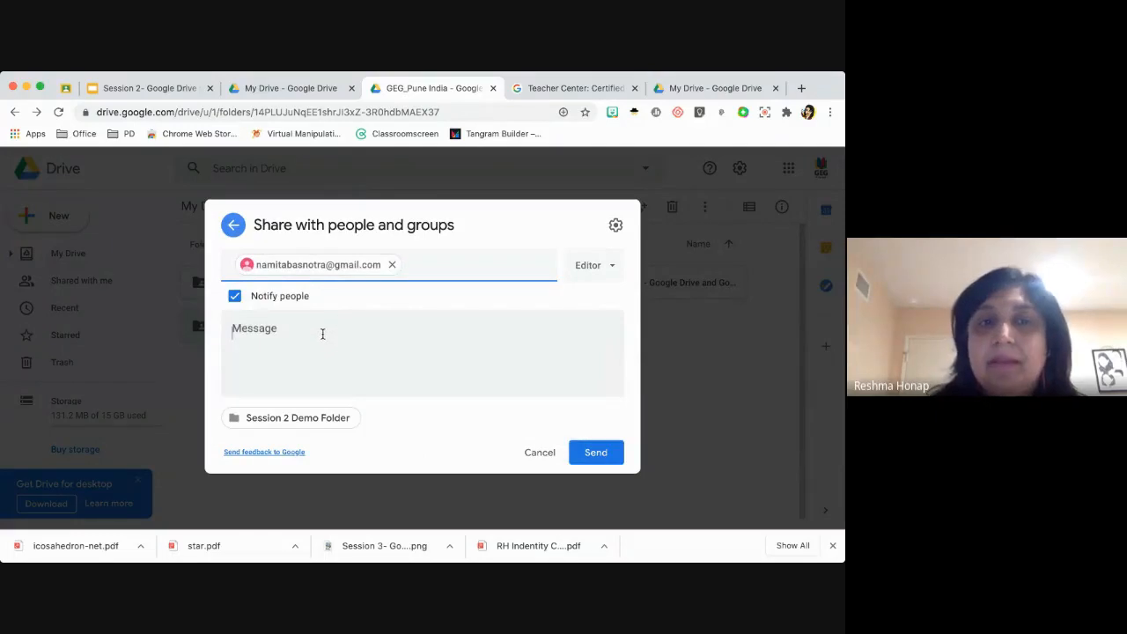
# Add the message "Check this" to the sharing invitation for Session 2 Demo Folder and send it with Editor access.
pyautogui.click(321, 335)
pyautogui.write('Check tjis \\\\')
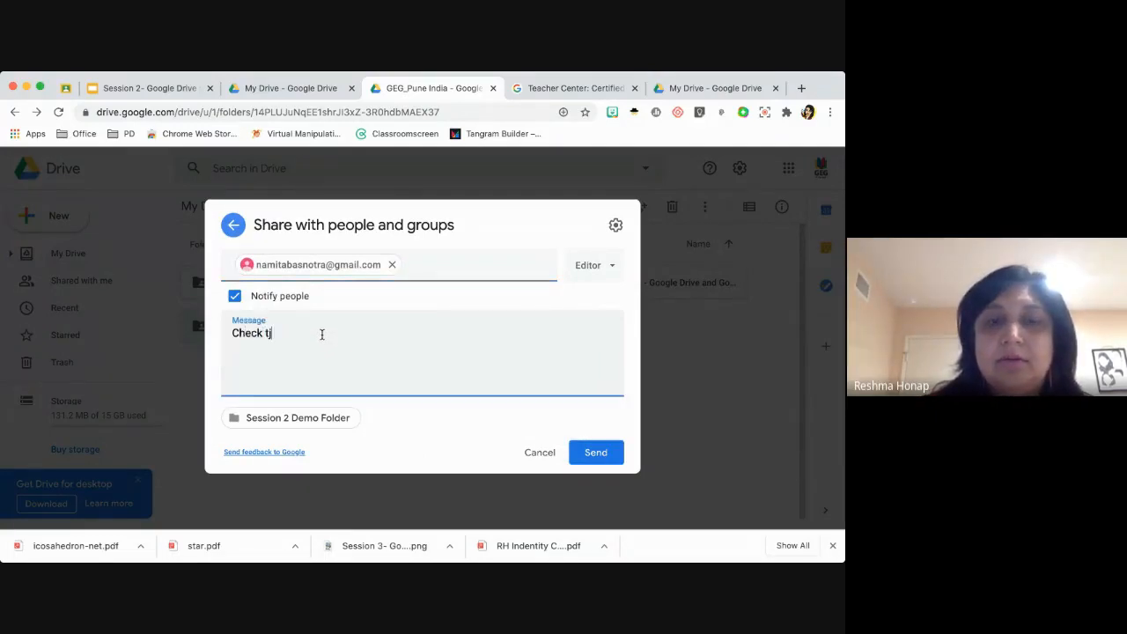
pyautogui.press('BackSpace')
pyautogui.press('BackSpace')
pyautogui.press('BackSpace')
pyautogui.press('BackSpace')
pyautogui.press('BackSpace')
pyautogui.press('BackSpace')
pyautogui.press('BackSpace')
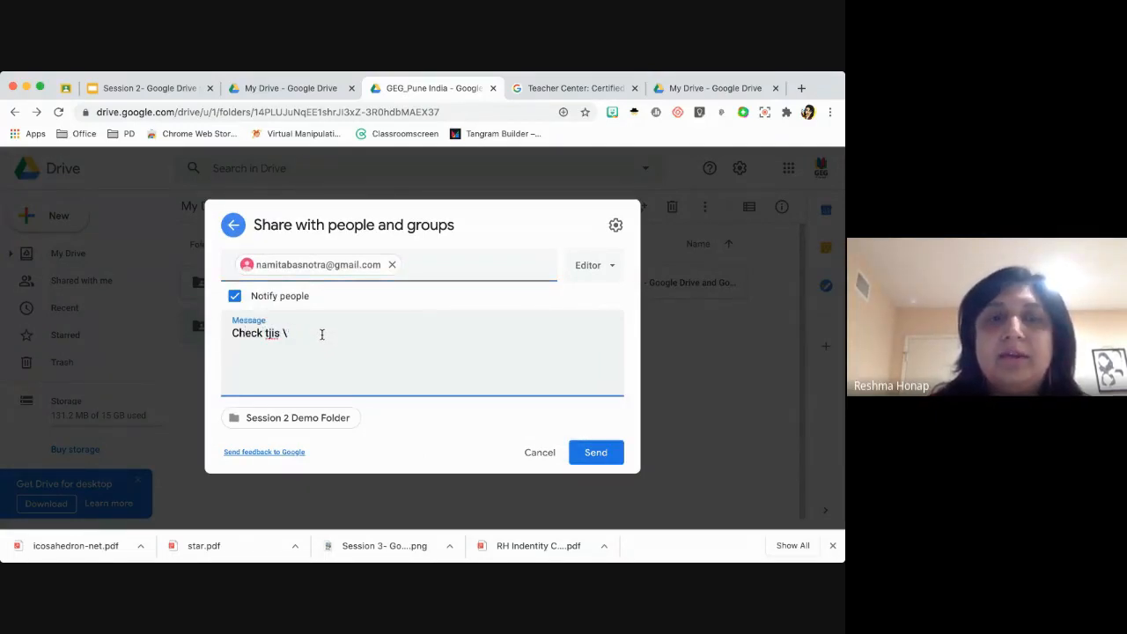
pyautogui.write('his')
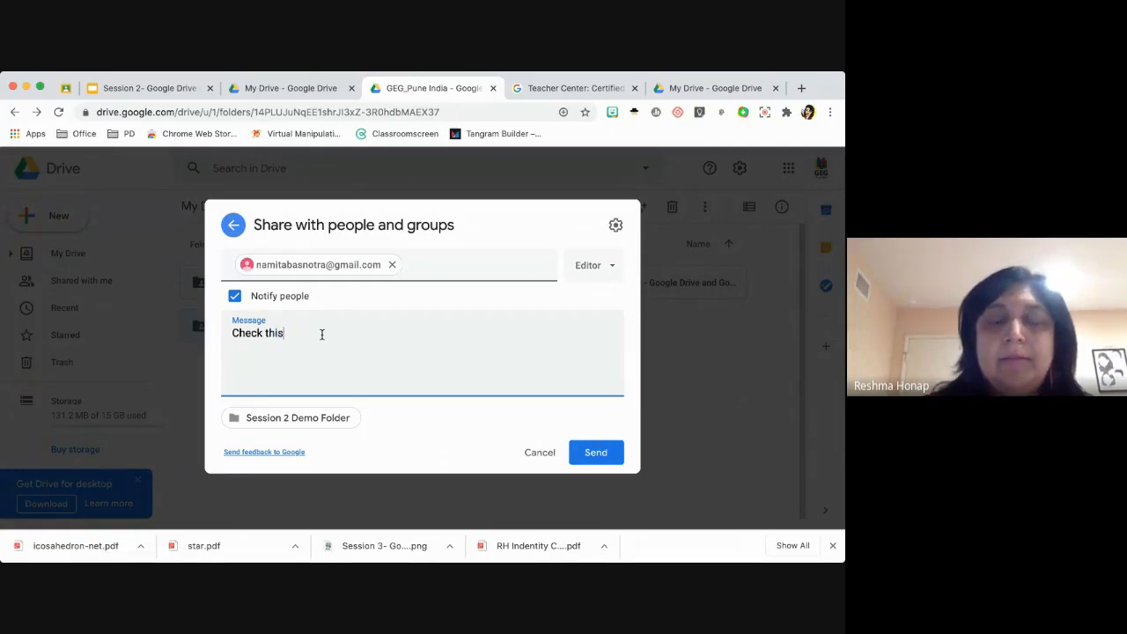
pyautogui.click(587, 456)
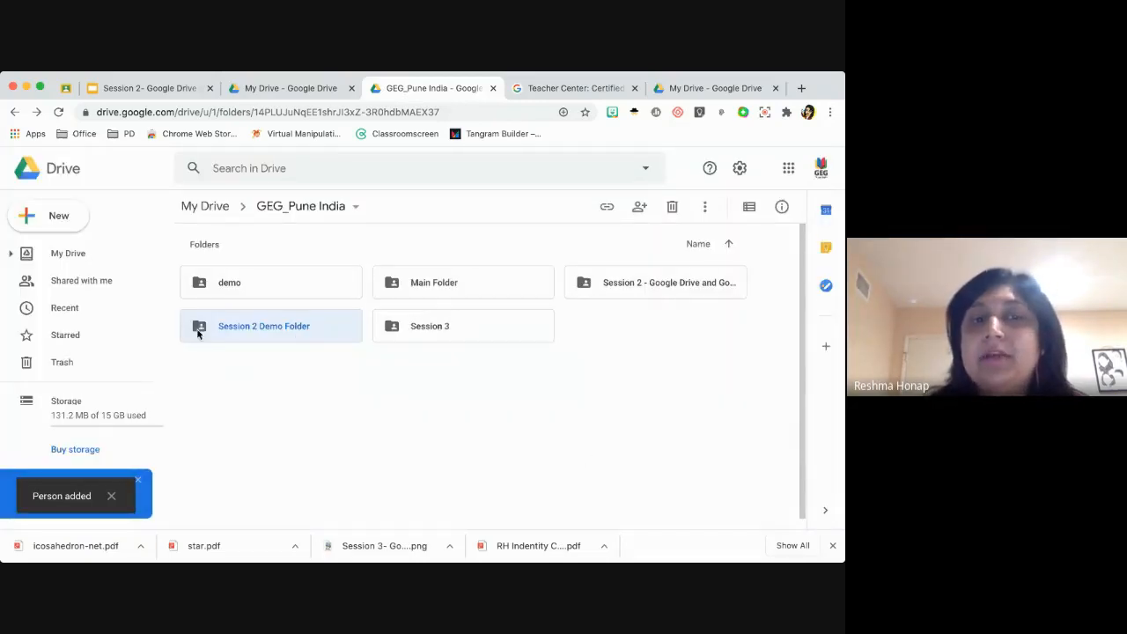
# Reopen the sharing settings of Session 2 Demo Folder and review the people who have access.
pyautogui.rightClick(238, 333)
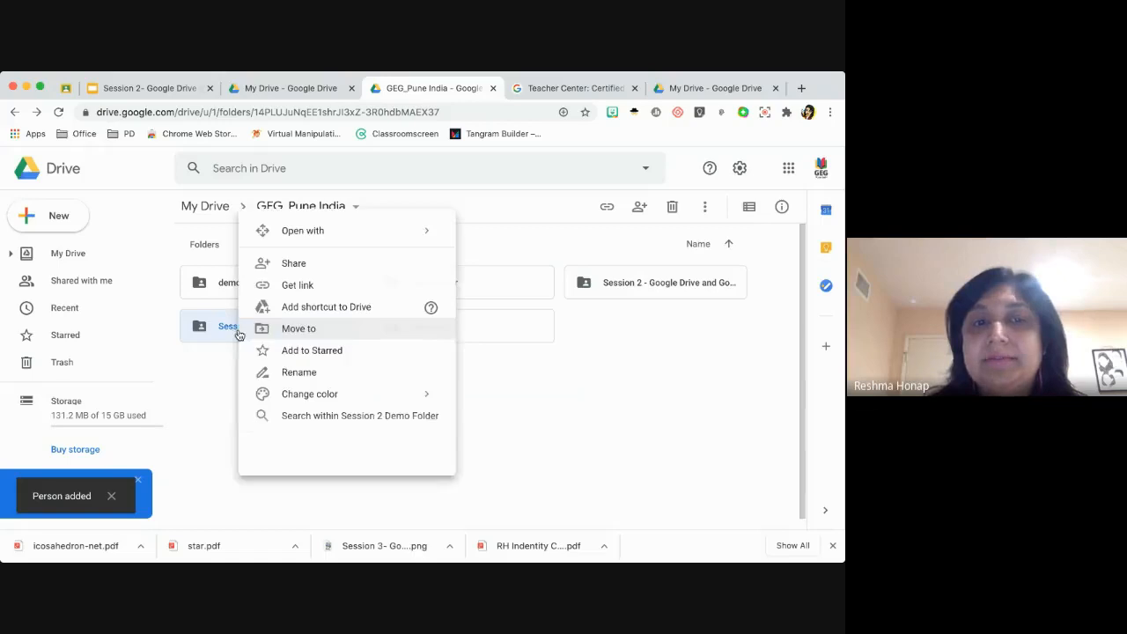
pyautogui.click(294, 274)
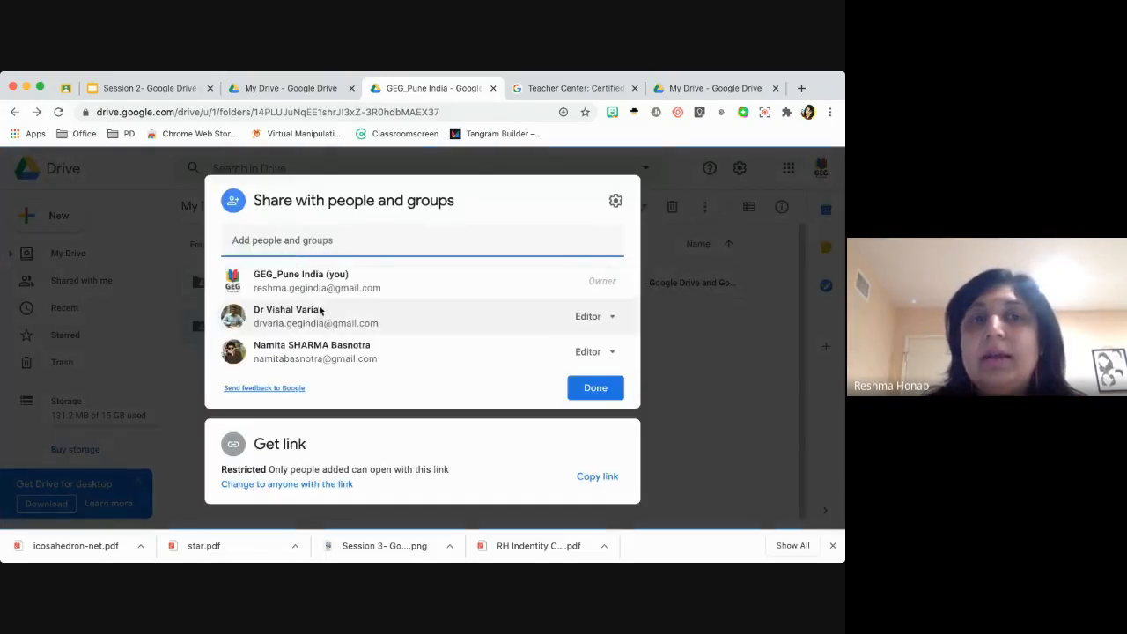
pyautogui.moveTo(297, 358)
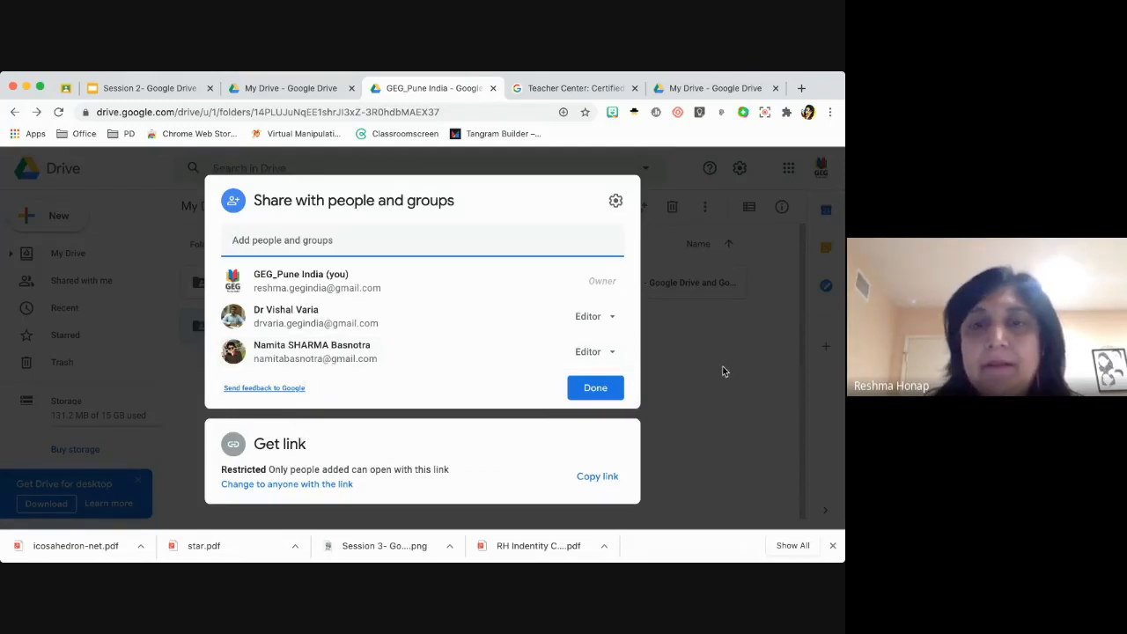
# Try the Viewer role for the newly added contact, set it back to Editor and close the sharing settings.
pyautogui.click(612, 353)
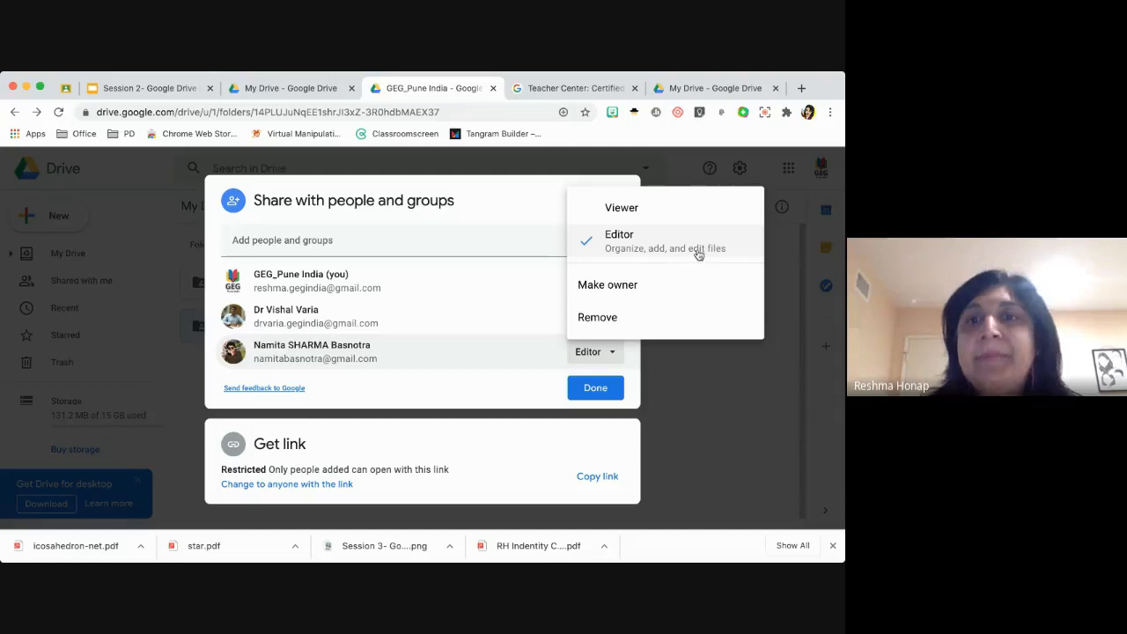
pyautogui.click(639, 209)
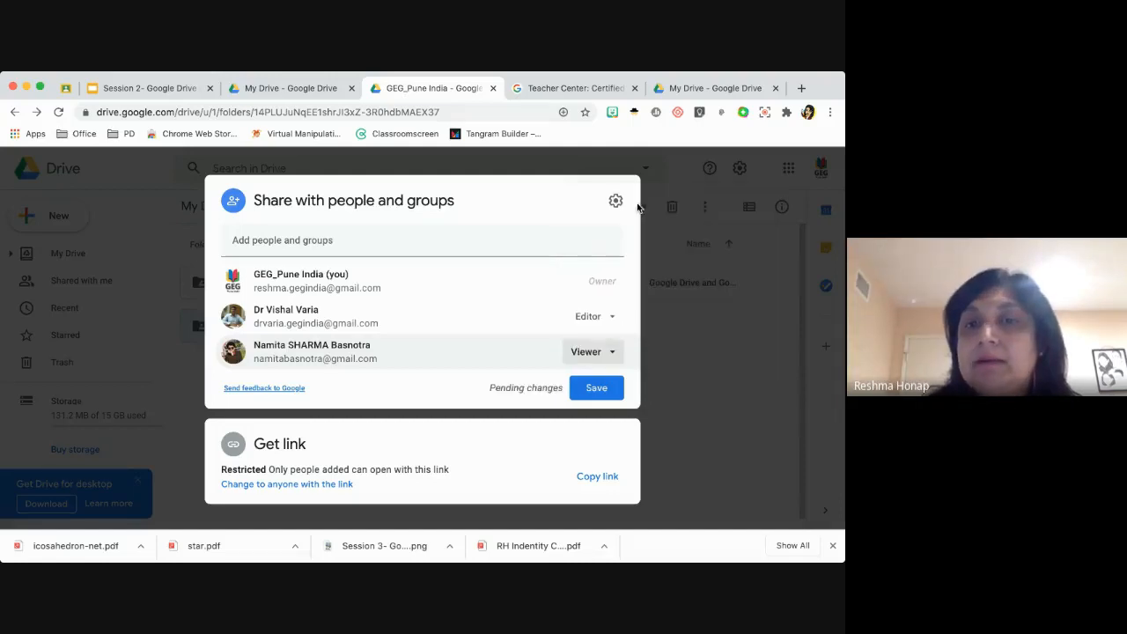
pyautogui.click(612, 352)
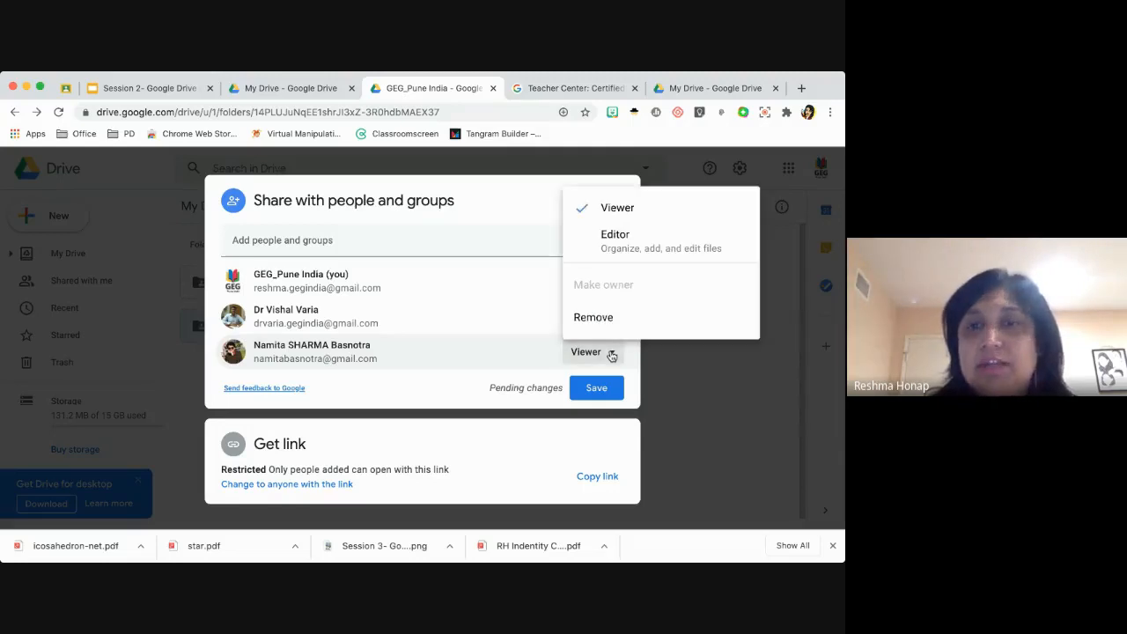
pyautogui.click(627, 247)
pyautogui.click(610, 390)
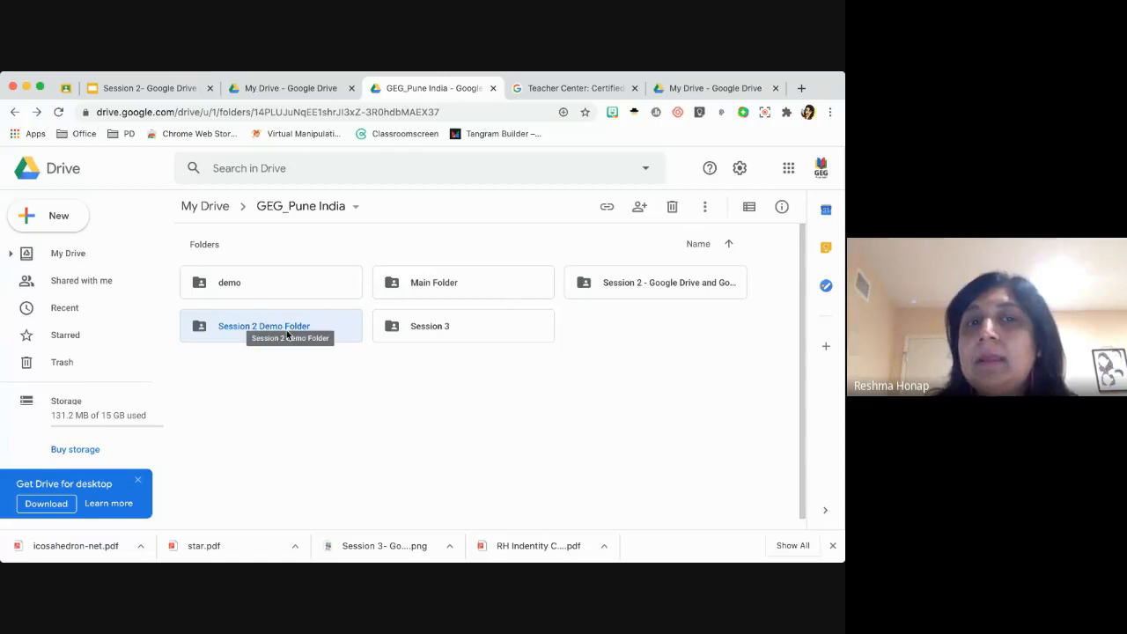
# View the color options for Session 2 Demo Folder and dismiss them without choosing a color.
pyautogui.rightClick(287, 336)
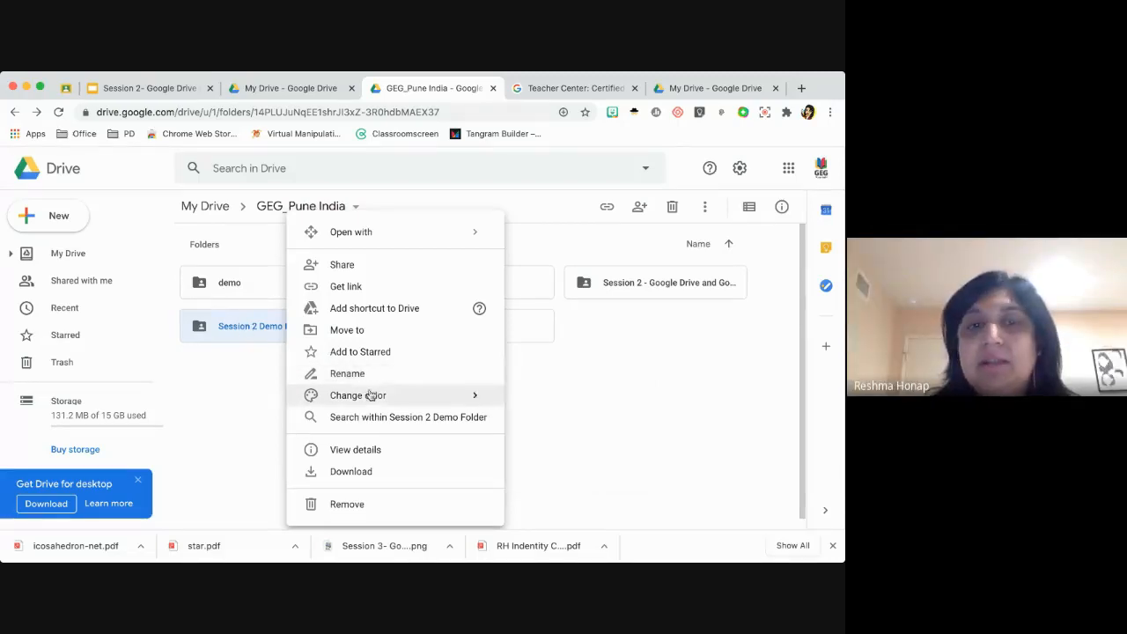
pyautogui.moveTo(473, 396)
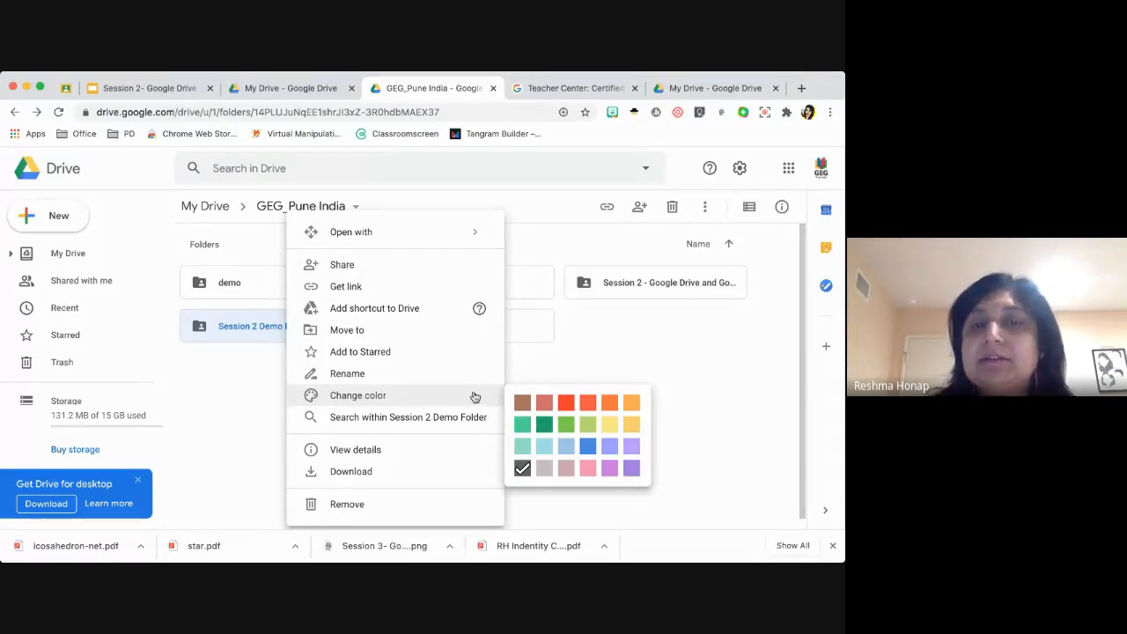
pyautogui.click(541, 373)
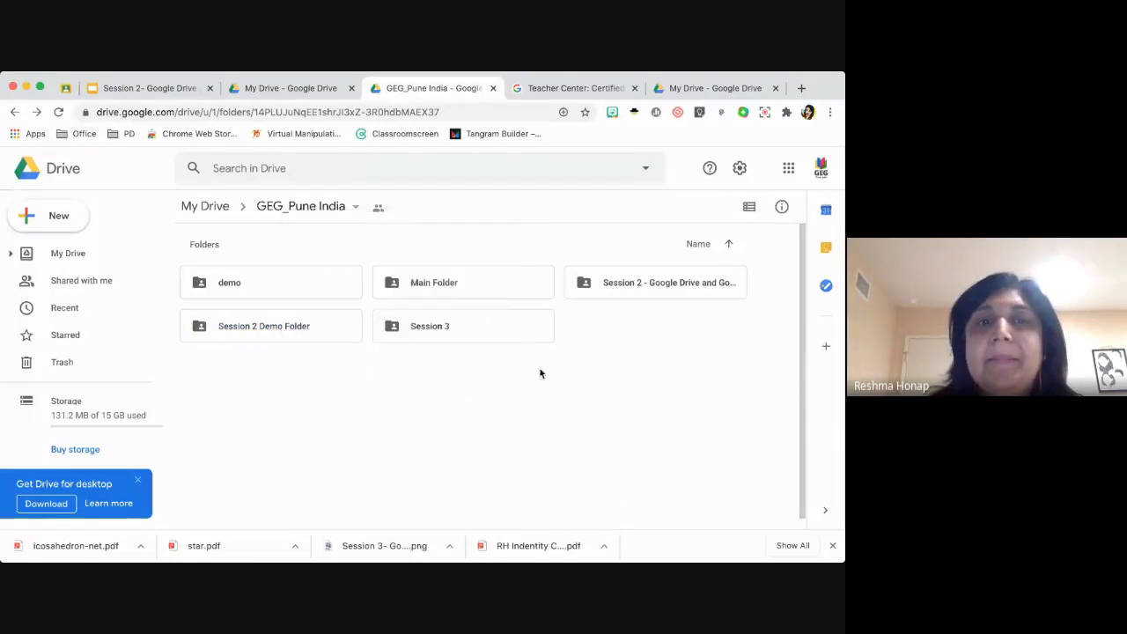
# Open Session 2 Demo Folder inside the GEG_Pune India folder.
pyautogui.click(273, 333)
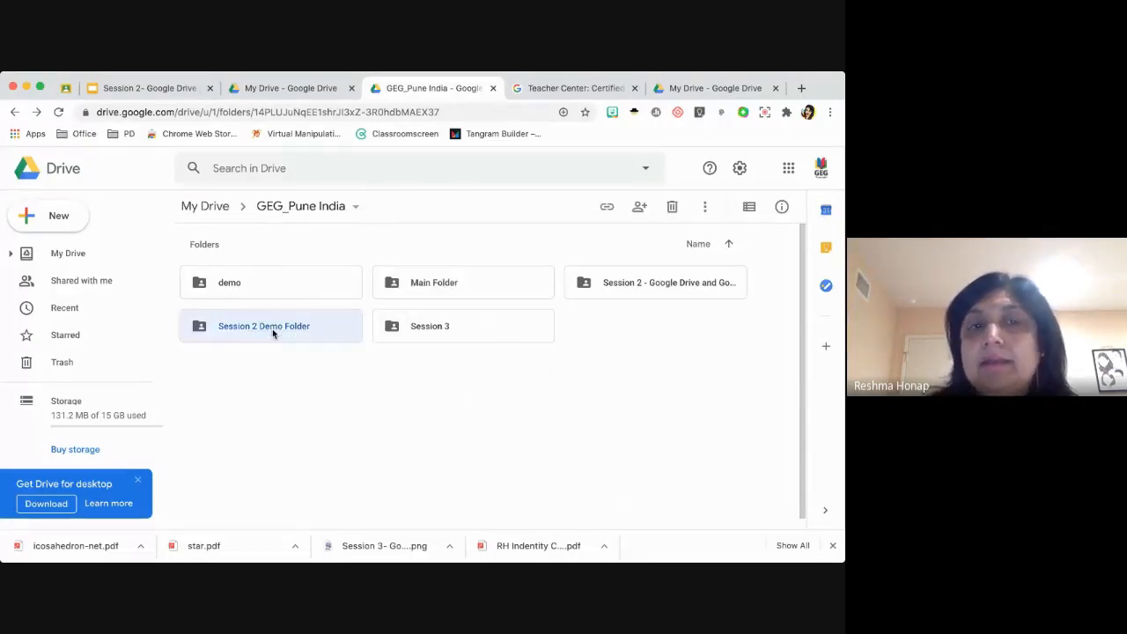
pyautogui.doubleClick(273, 331)
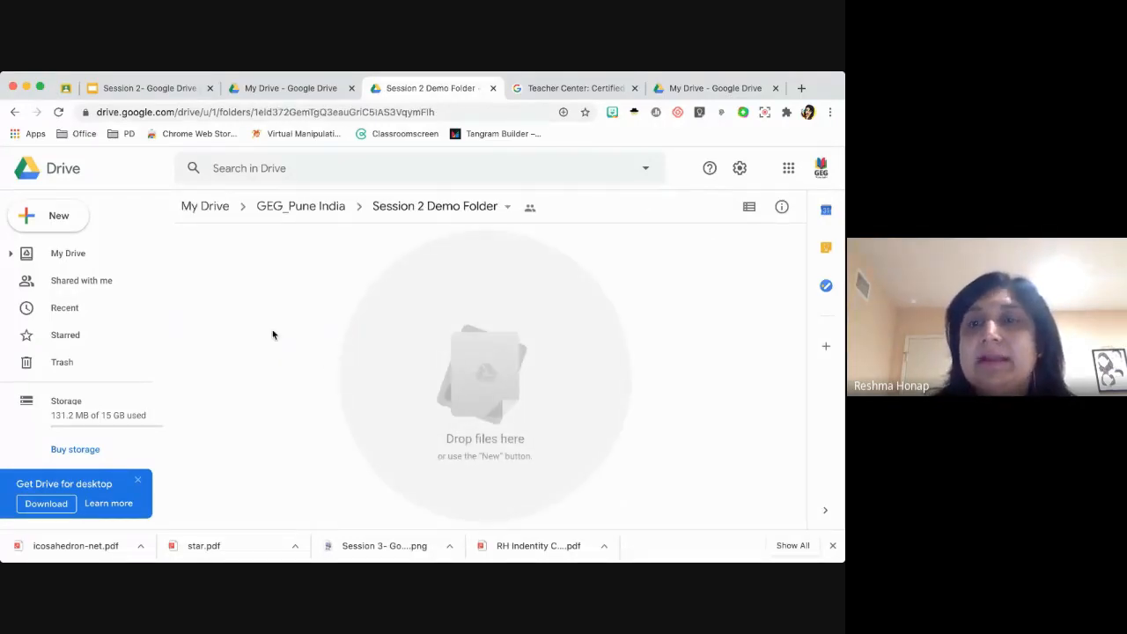
pyautogui.moveTo(843, 399); pyautogui.dragTo(809, 281)
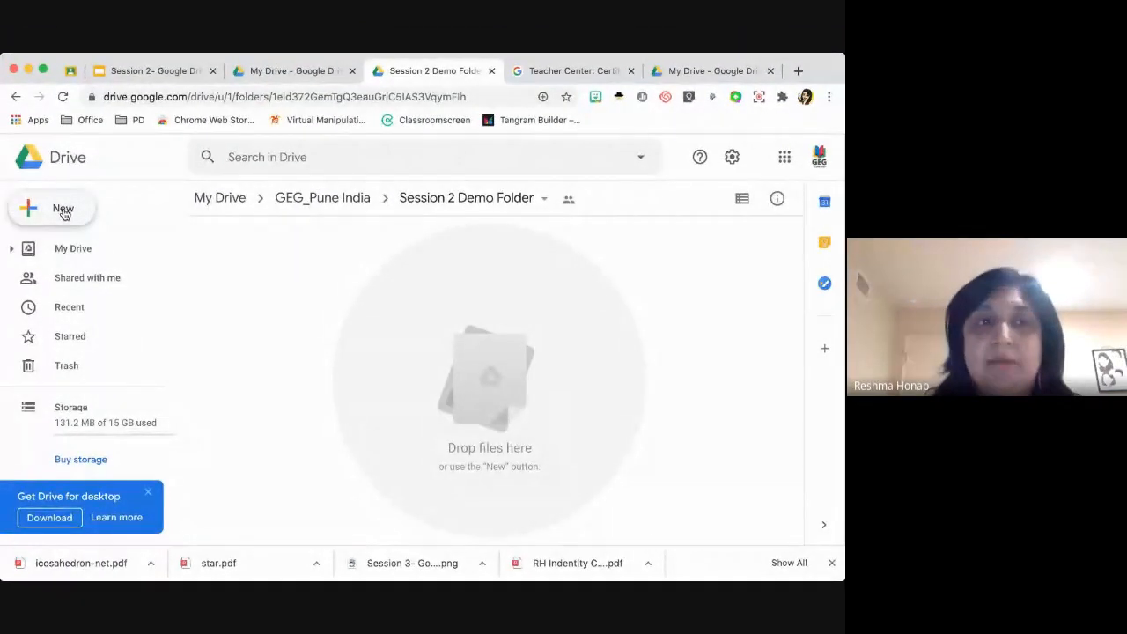
# Create a blank Google Docs document in Session 2 Demo Folder, accepting the folder's sharing permissions.
pyautogui.click(64, 211)
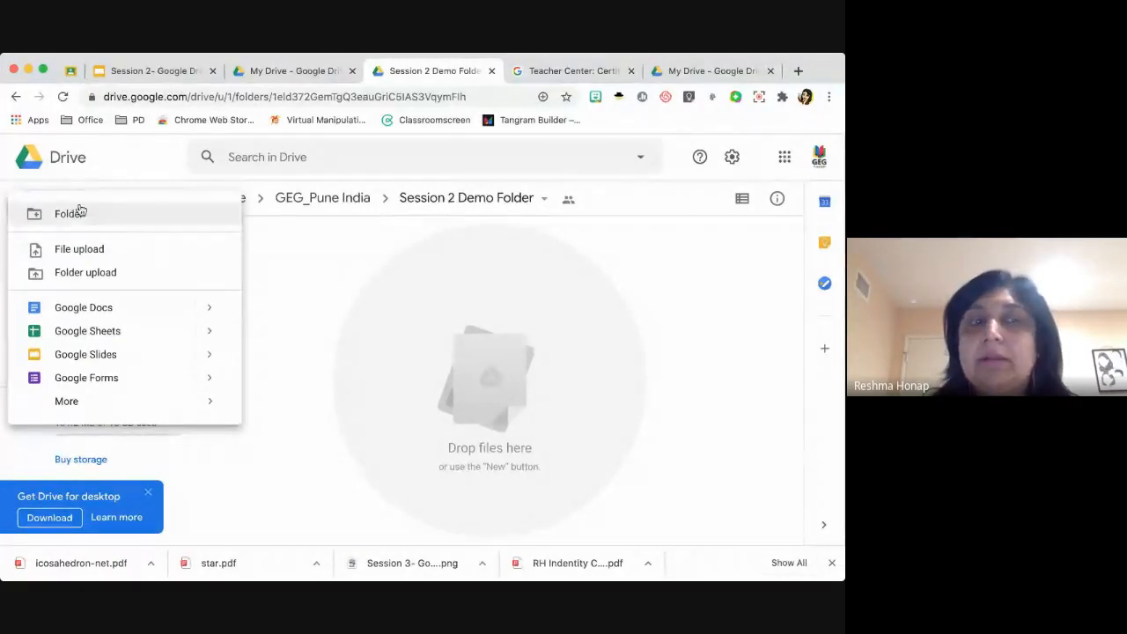
pyautogui.click(247, 254)
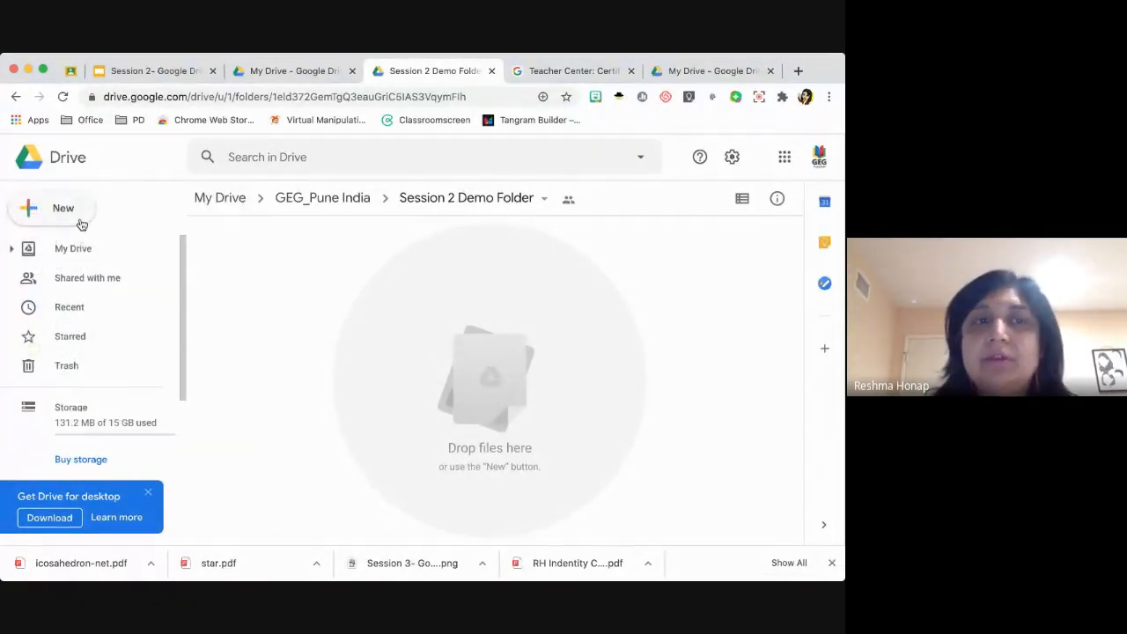
pyautogui.click(66, 217)
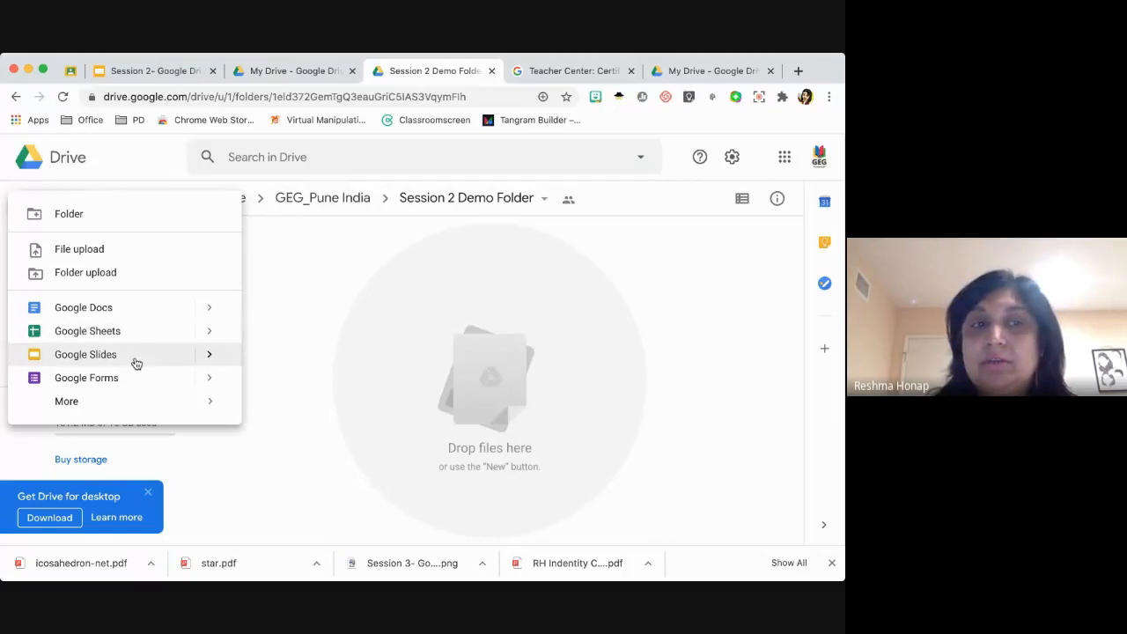
pyautogui.moveTo(217, 408)
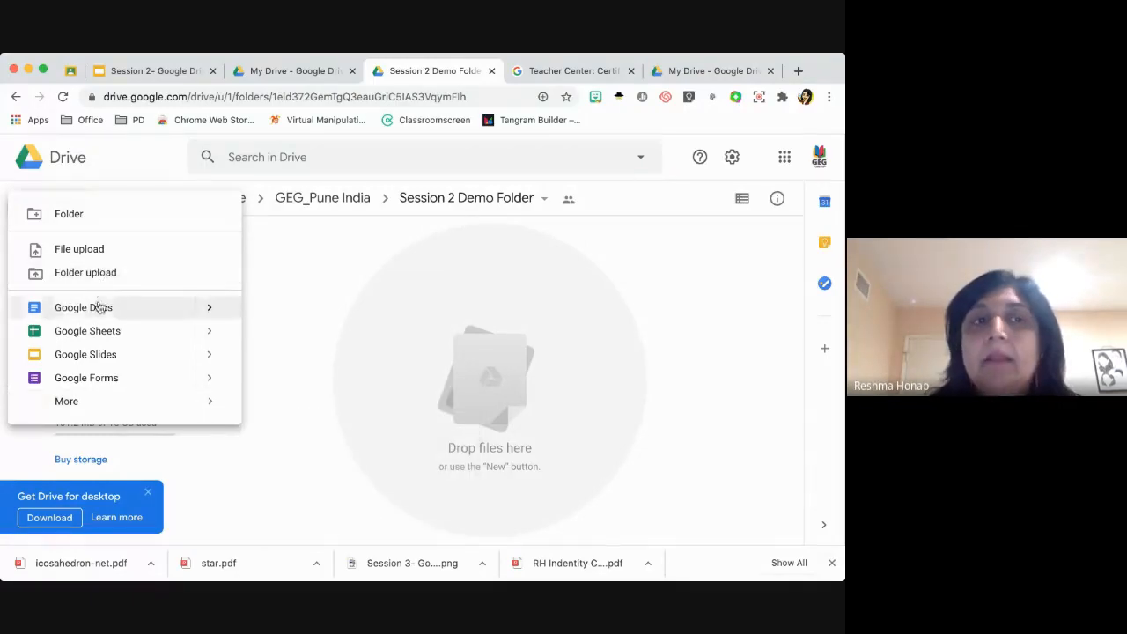
pyautogui.moveTo(205, 310)
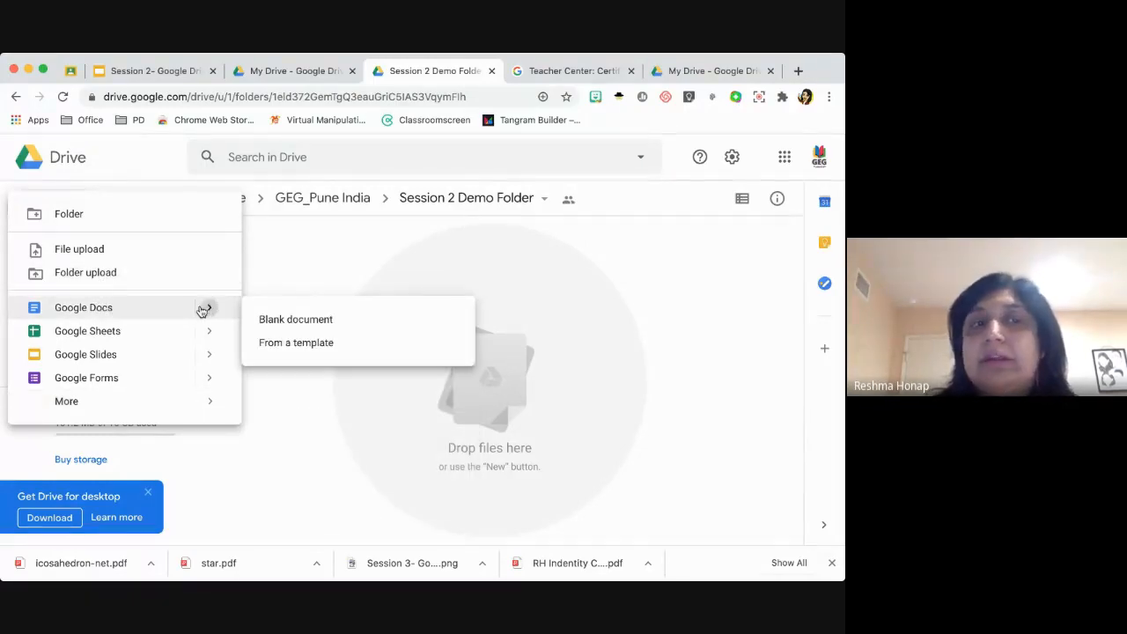
pyautogui.click(284, 324)
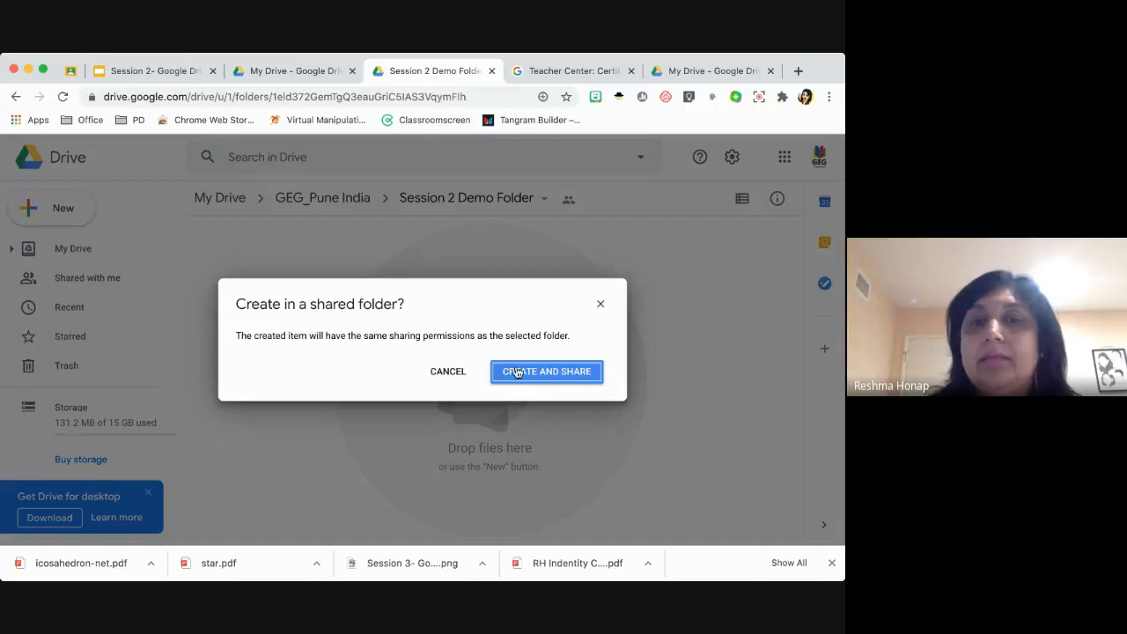
pyautogui.click(521, 373)
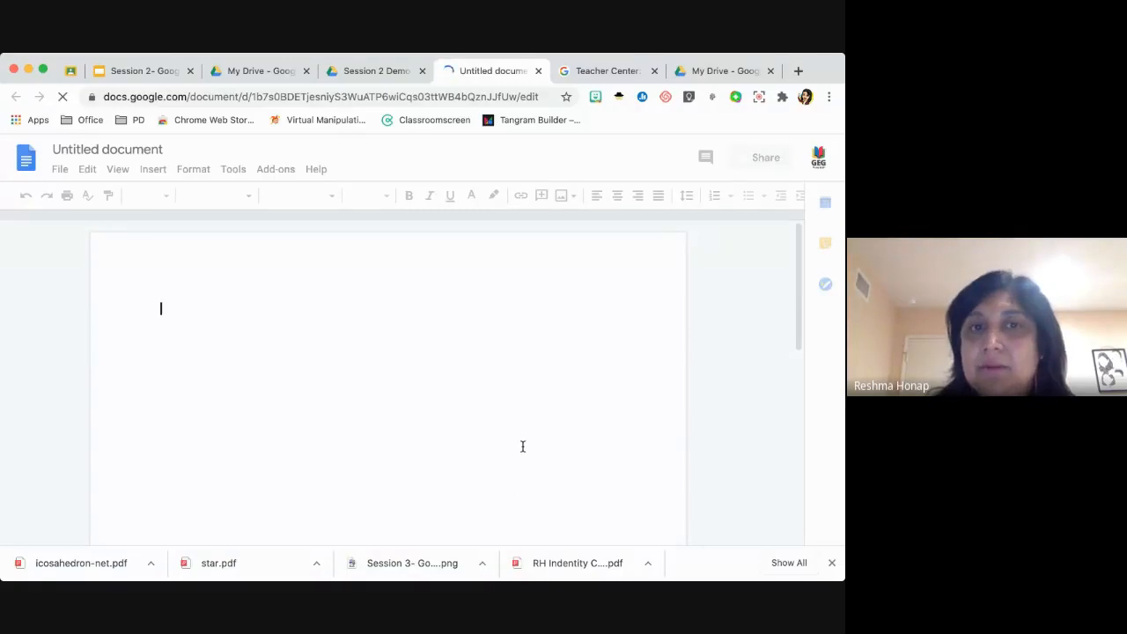
# Switch from the other account's My Drive to the GEG_Pune India account and close the old Drive tab.
pyautogui.click(233, 74)
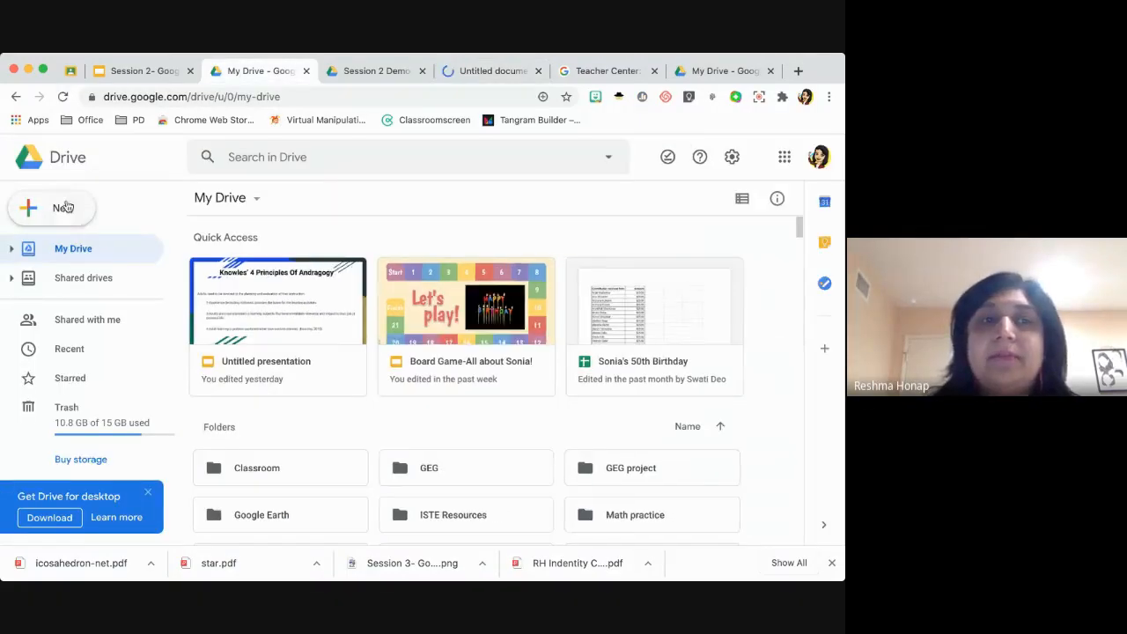
pyautogui.click(66, 209)
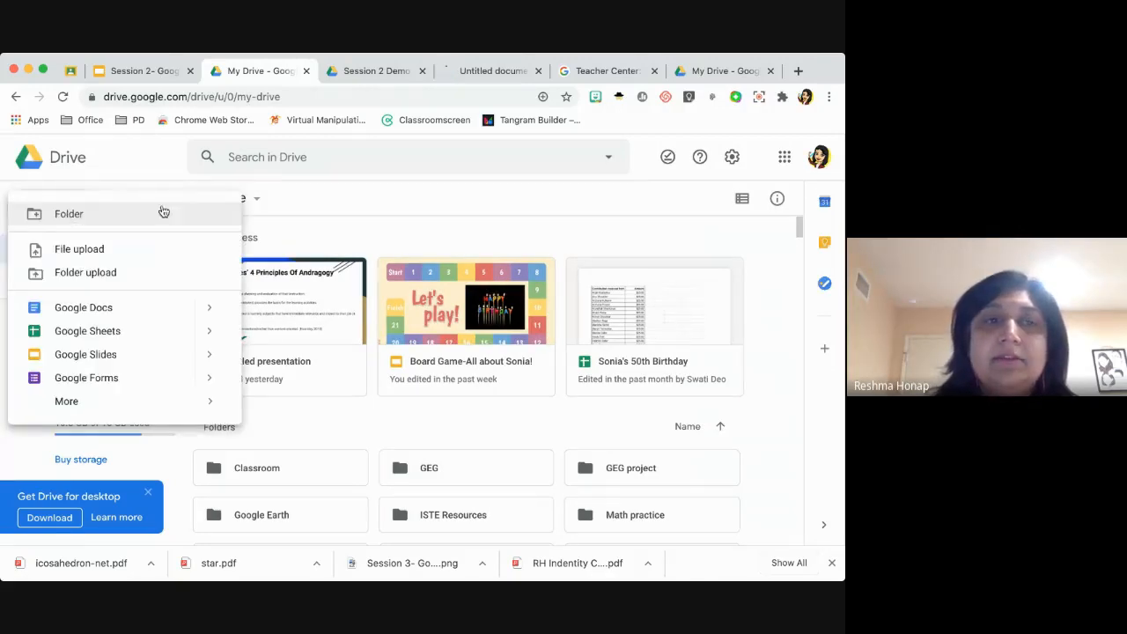
pyautogui.scroll(-3, 459, 412)
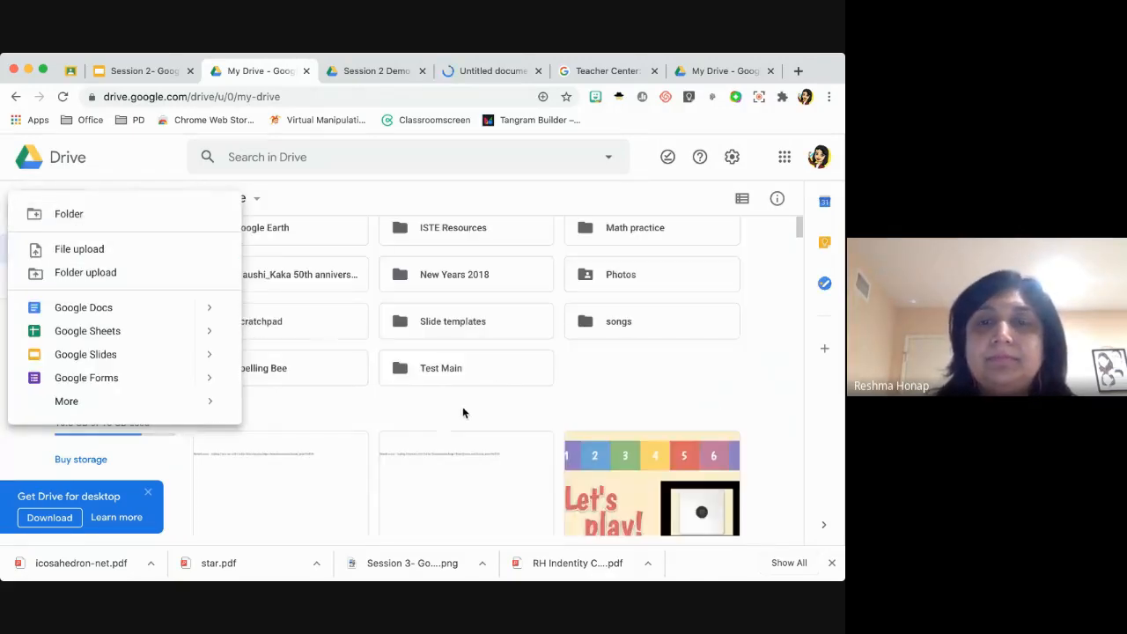
pyautogui.click(819, 160)
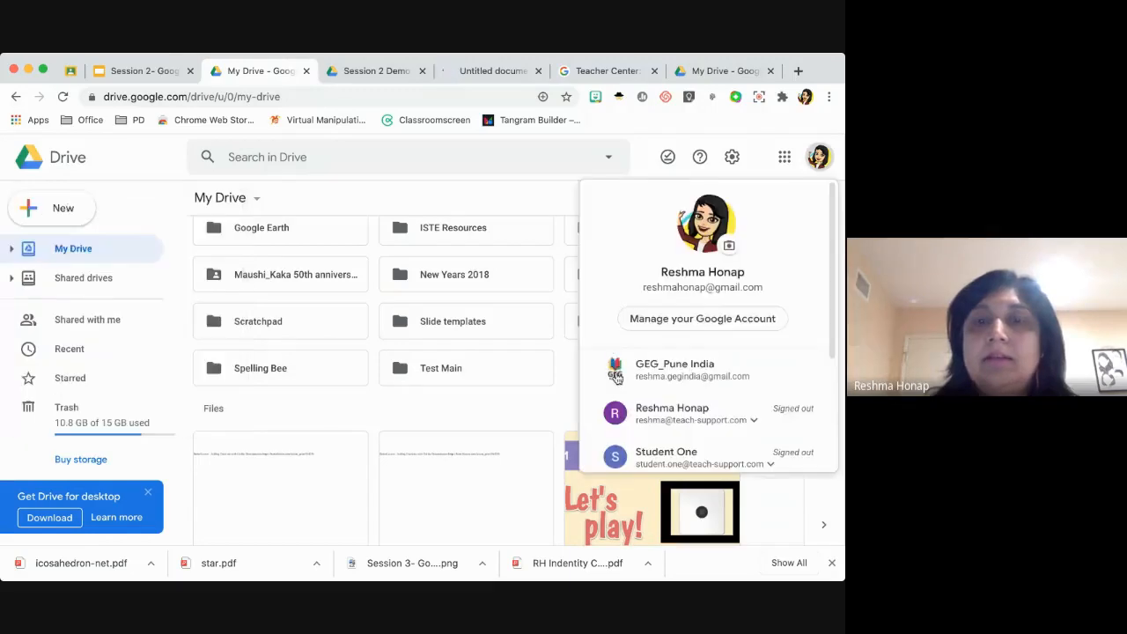
pyautogui.click(662, 370)
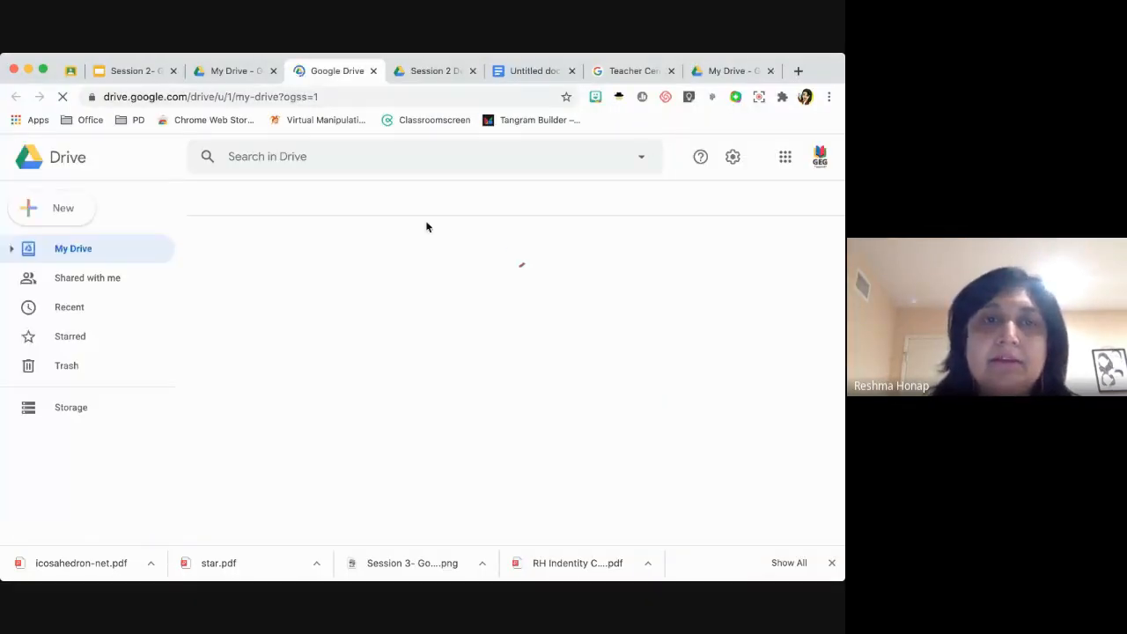
pyautogui.click(274, 74)
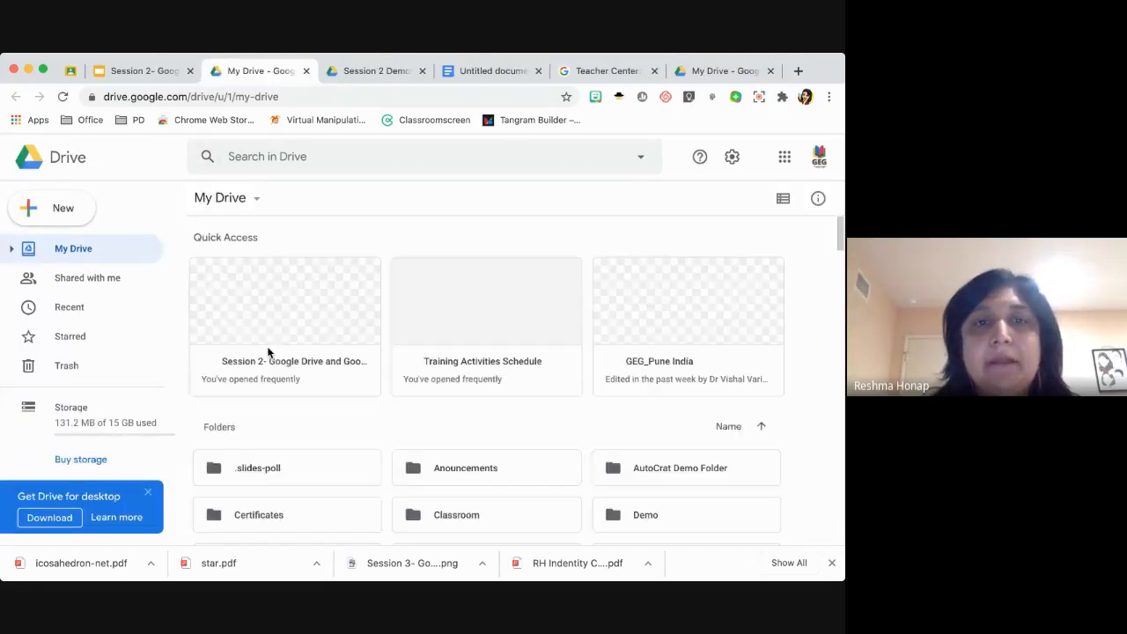
# Open Session 2 Demo Folder inside the GEG_Pune India folder from My Drive.
pyautogui.scroll(-3, 451, 443)
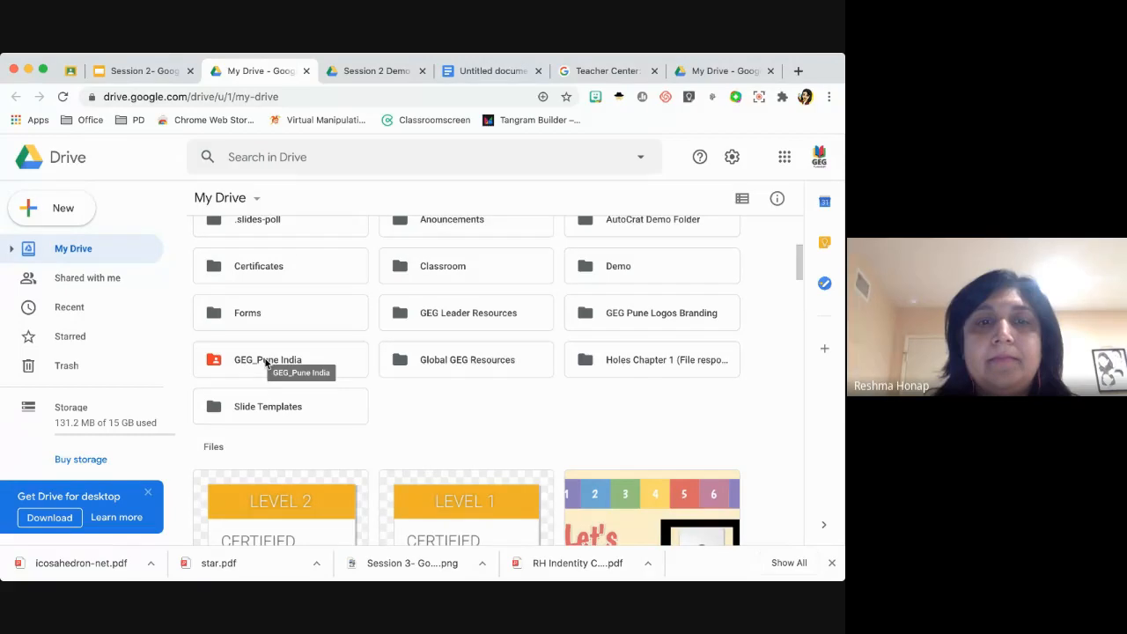
pyautogui.doubleClick(228, 365)
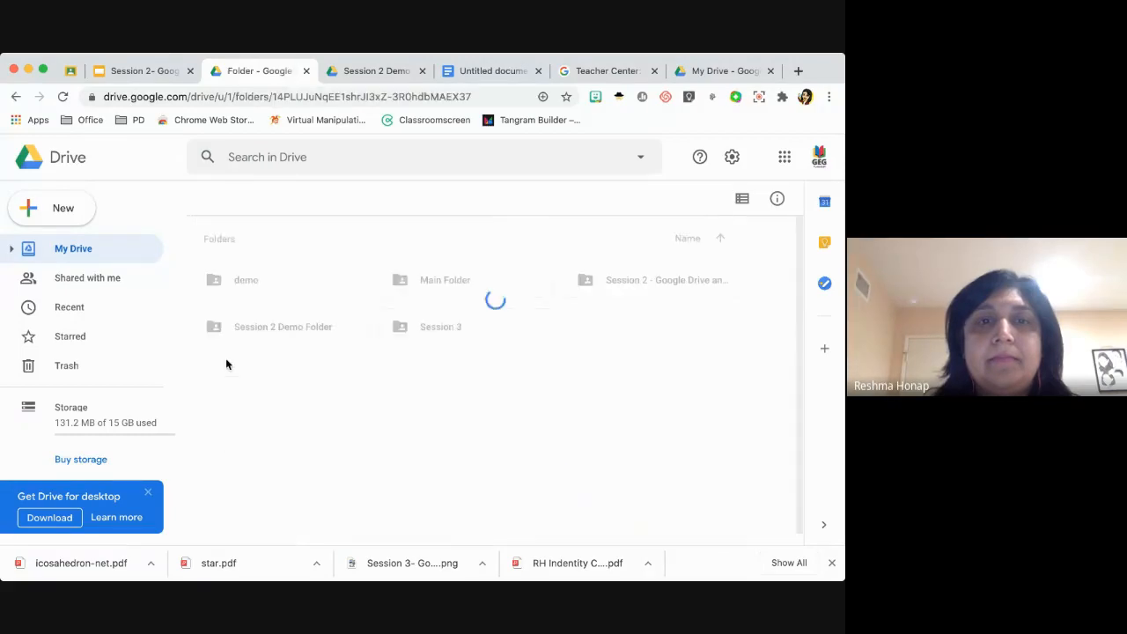
pyautogui.click(283, 337)
pyautogui.doubleClick(284, 337)
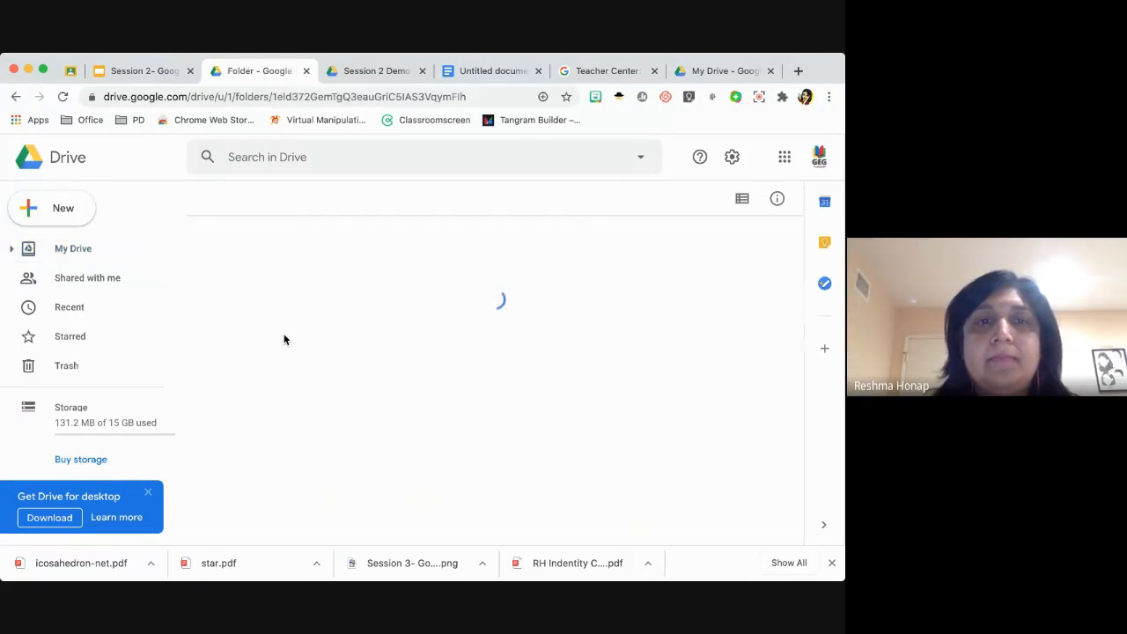
# Start a Google Docs document from a template in the shared folder, opening the template gallery.
pyautogui.click(70, 217)
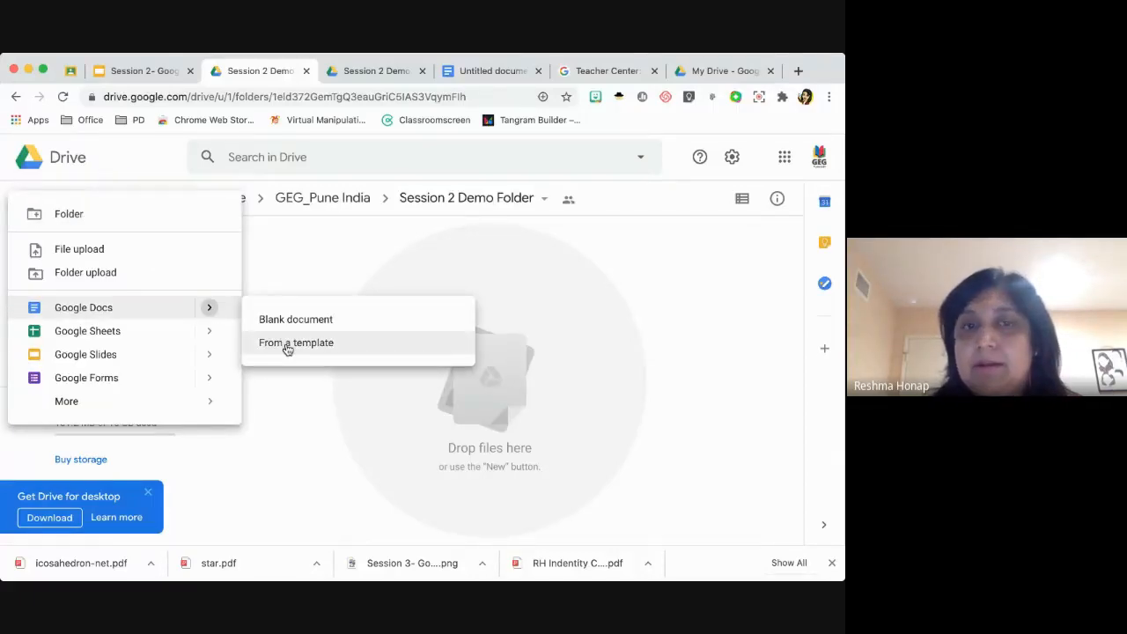
pyautogui.click(287, 349)
pyautogui.click(549, 373)
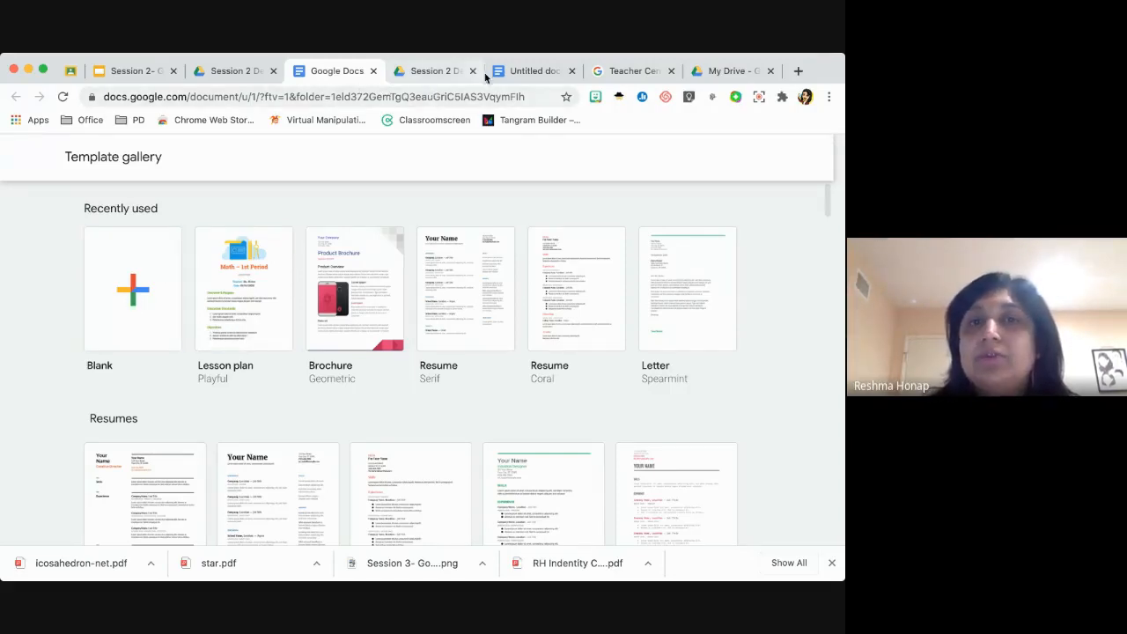
# Create a blank document from the template gallery and name it Google Certifications.
pyautogui.click(143, 294)
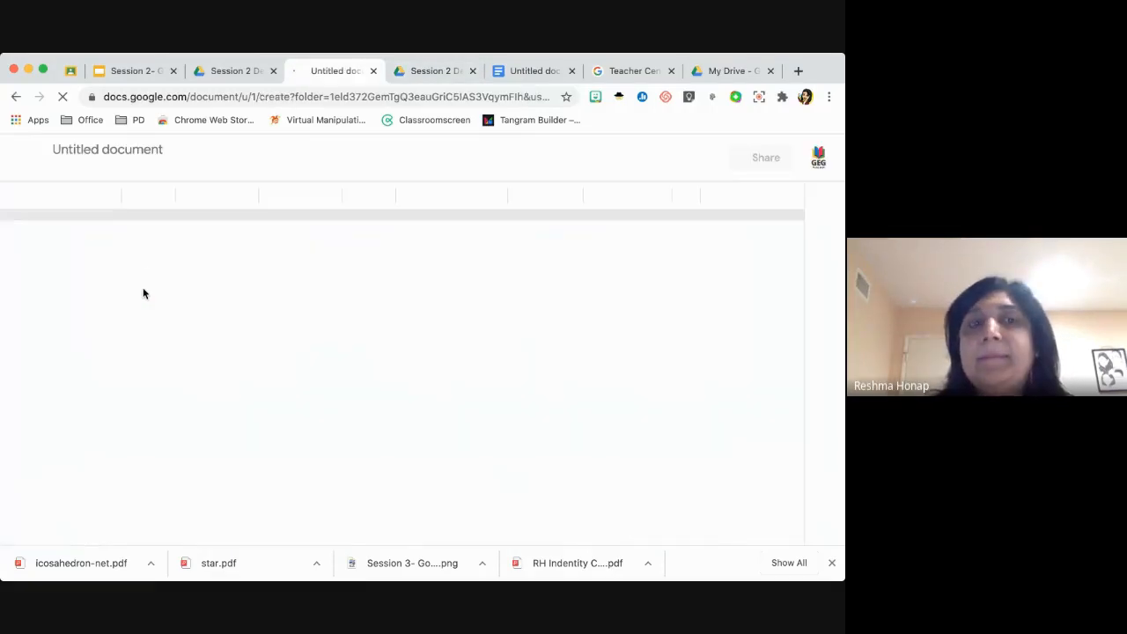
pyautogui.click(161, 149)
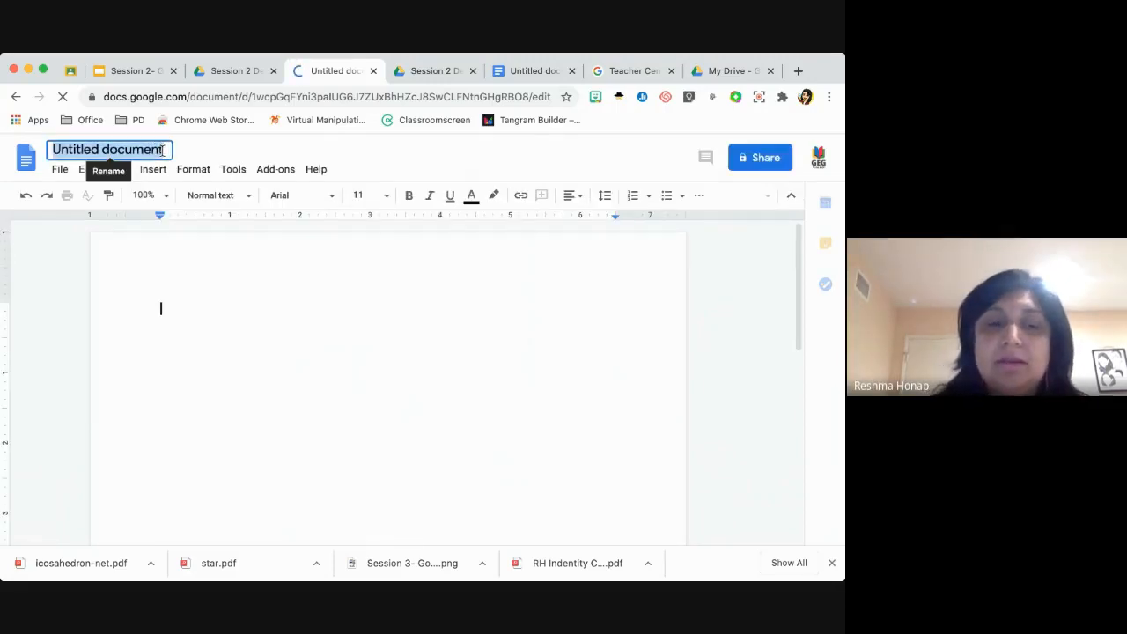
pyautogui.write('De')
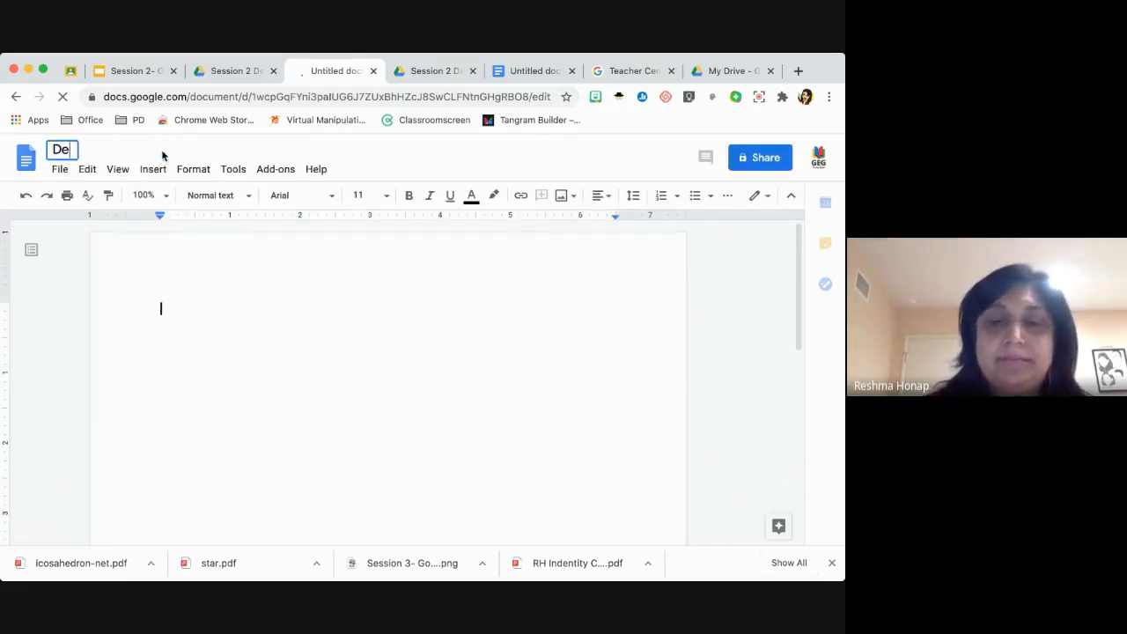
pyautogui.press('BackSpace')
pyautogui.press('BackSpace')
pyautogui.write('G')
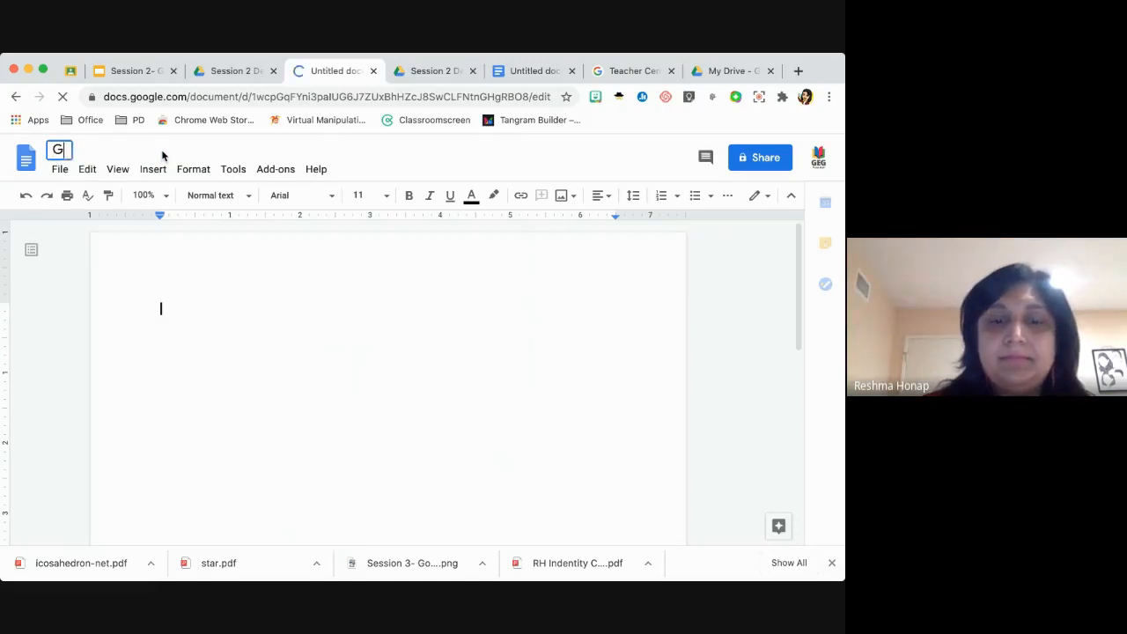
pyautogui.write('oogle Certifications')
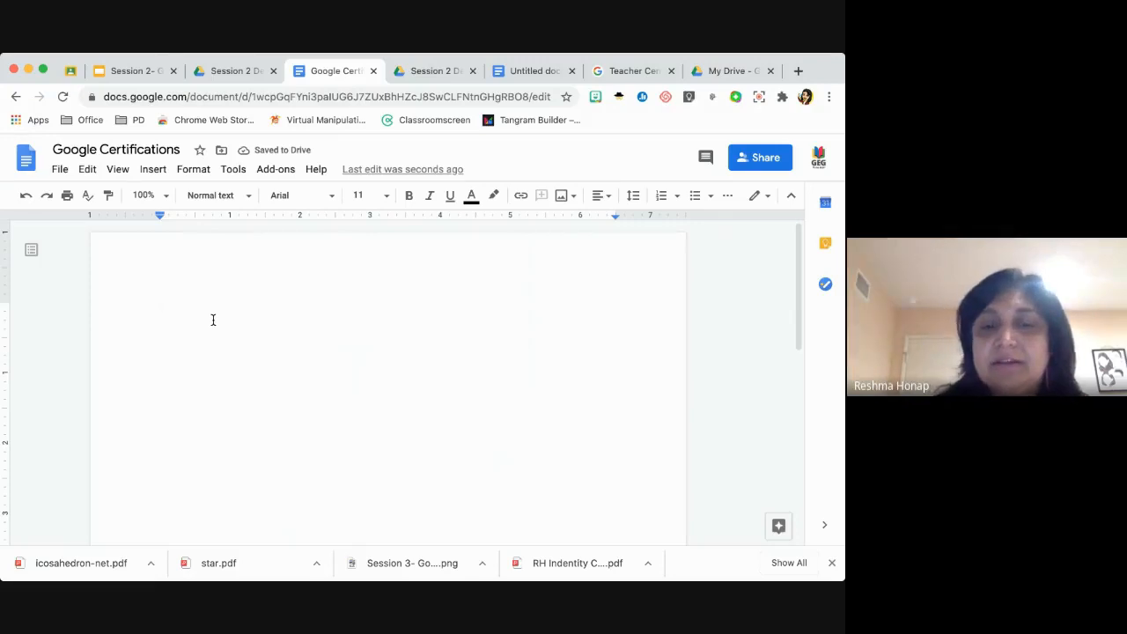
# Enter "GEG_Pune India" as the first line of the document.
pyautogui.write('G')
pyautogui.press('BackSpace')
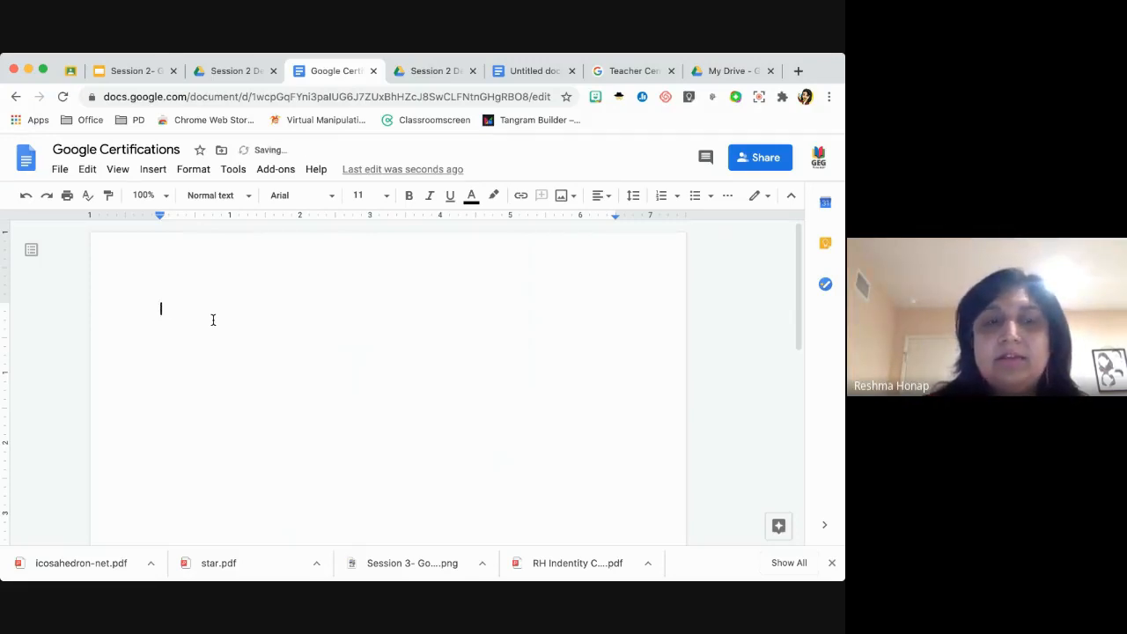
pyautogui.write('GEG_Pune Indi')
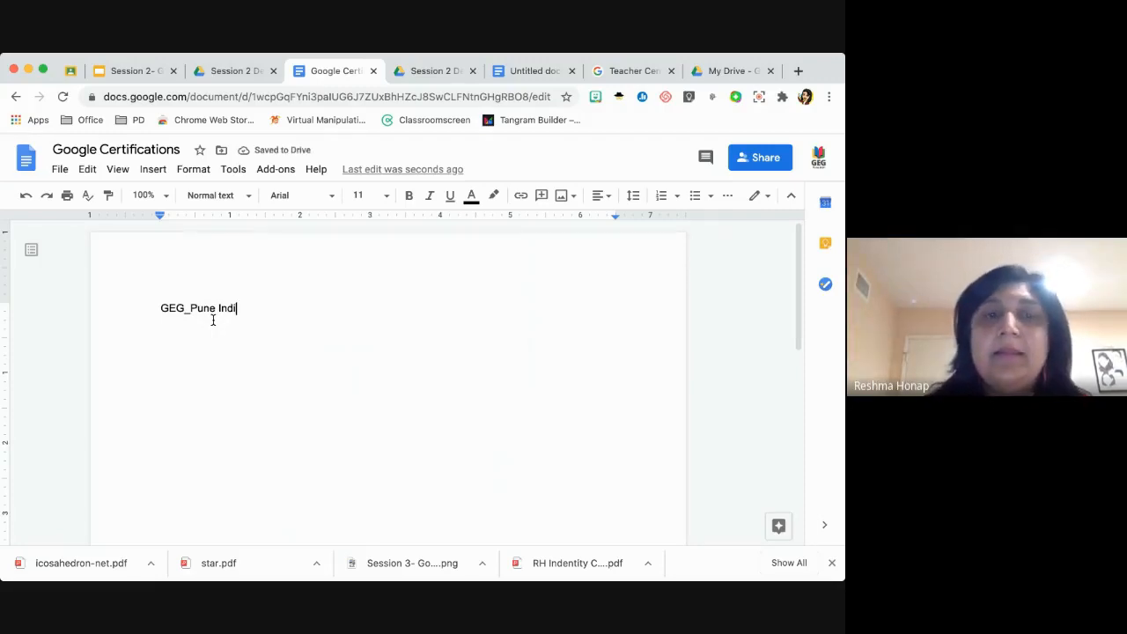
pyautogui.write('a')
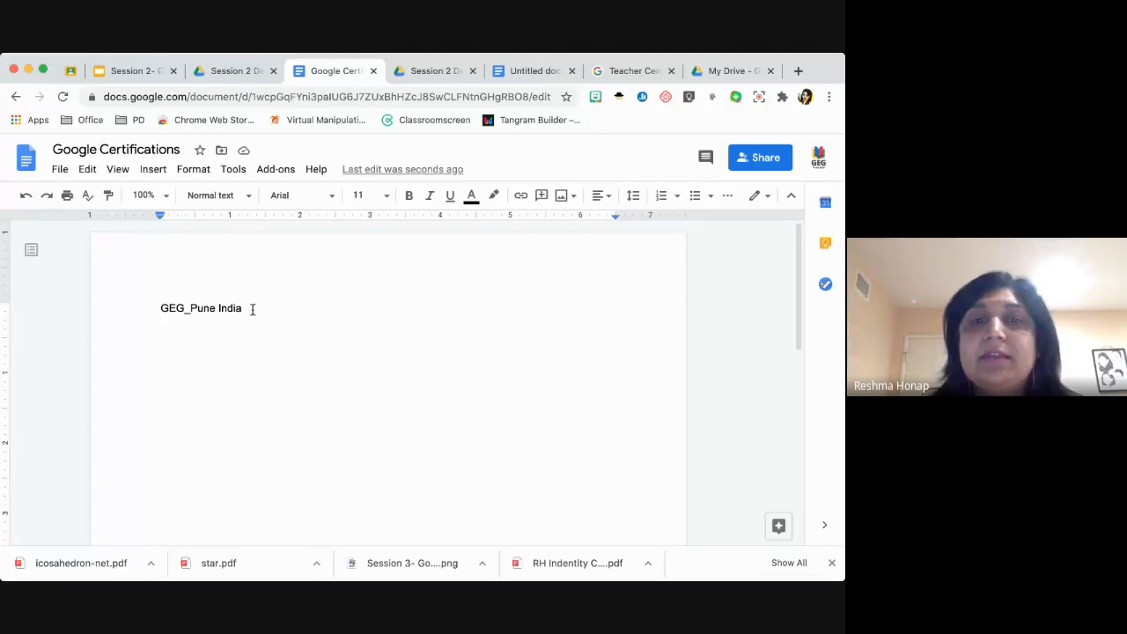
# Apply the Title style to the "GEG_Pune India" line and center it.
pyautogui.moveTo(253, 309); pyautogui.dragTo(152, 309)
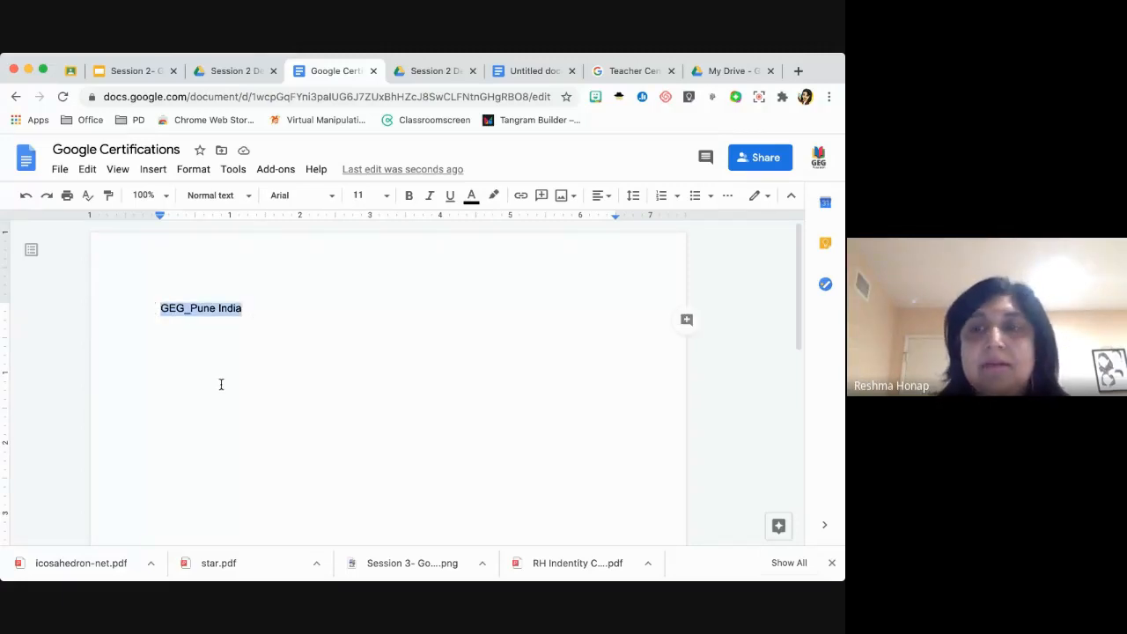
pyautogui.click(249, 198)
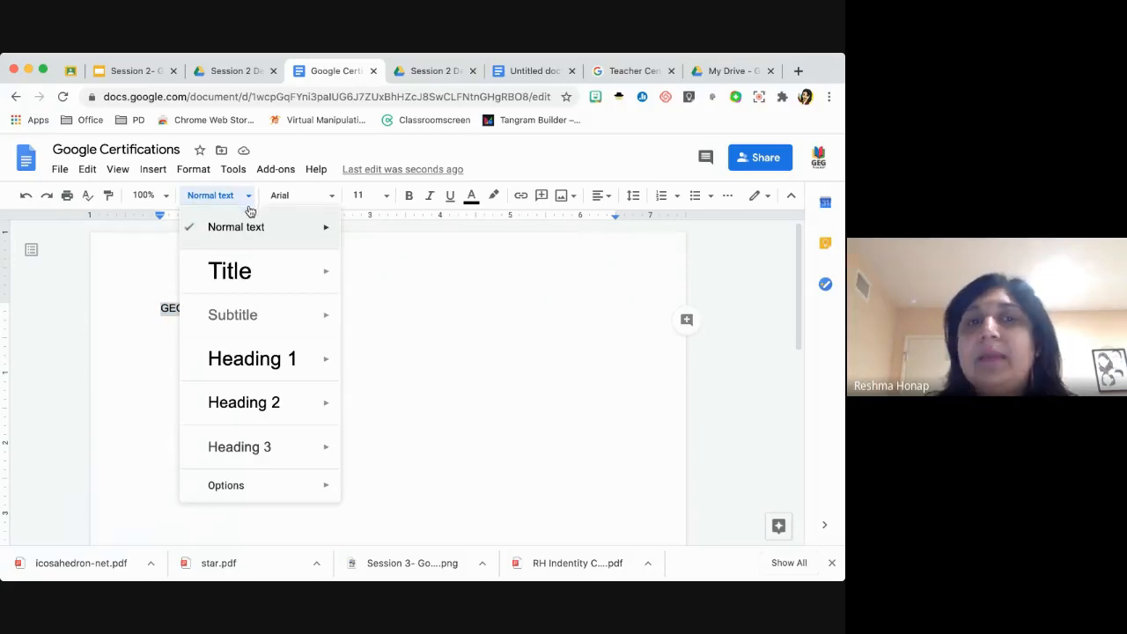
pyautogui.click(247, 275)
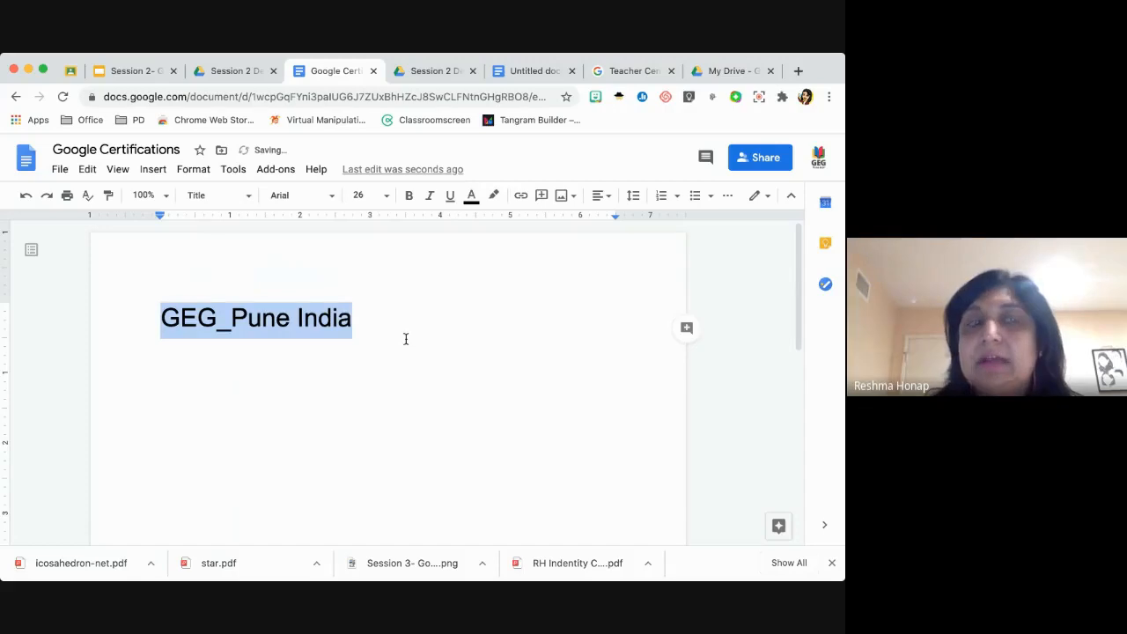
pyautogui.click(610, 195)
pyautogui.click(561, 226)
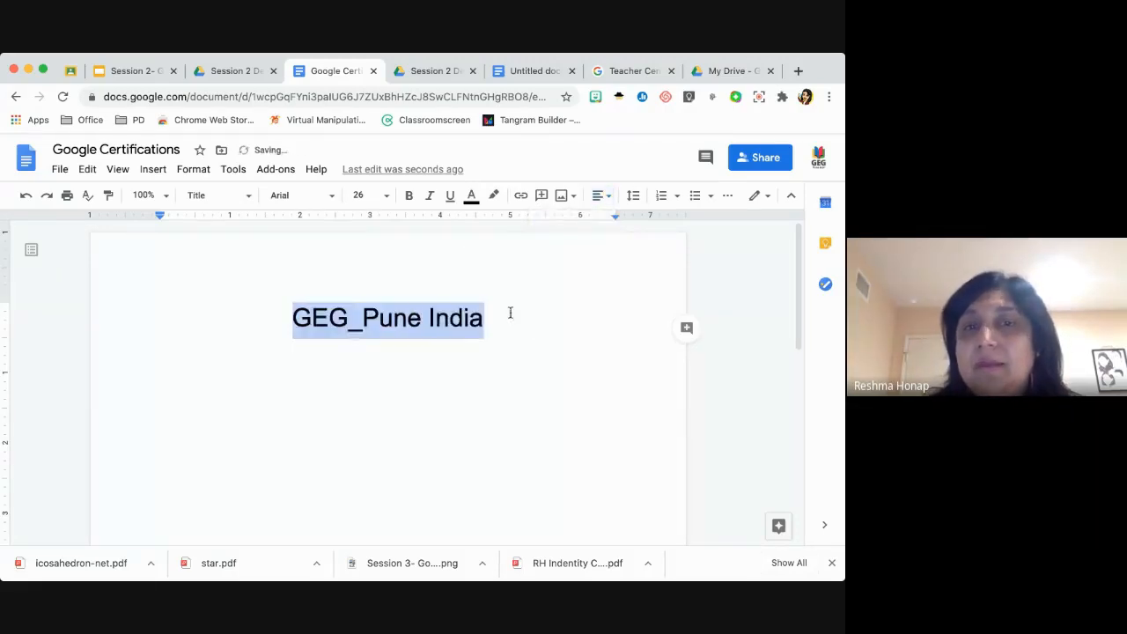
# Start a new line below the GEG_Pune India title and show the document outline.
pyautogui.click(513, 314)
pyautogui.press('Return')
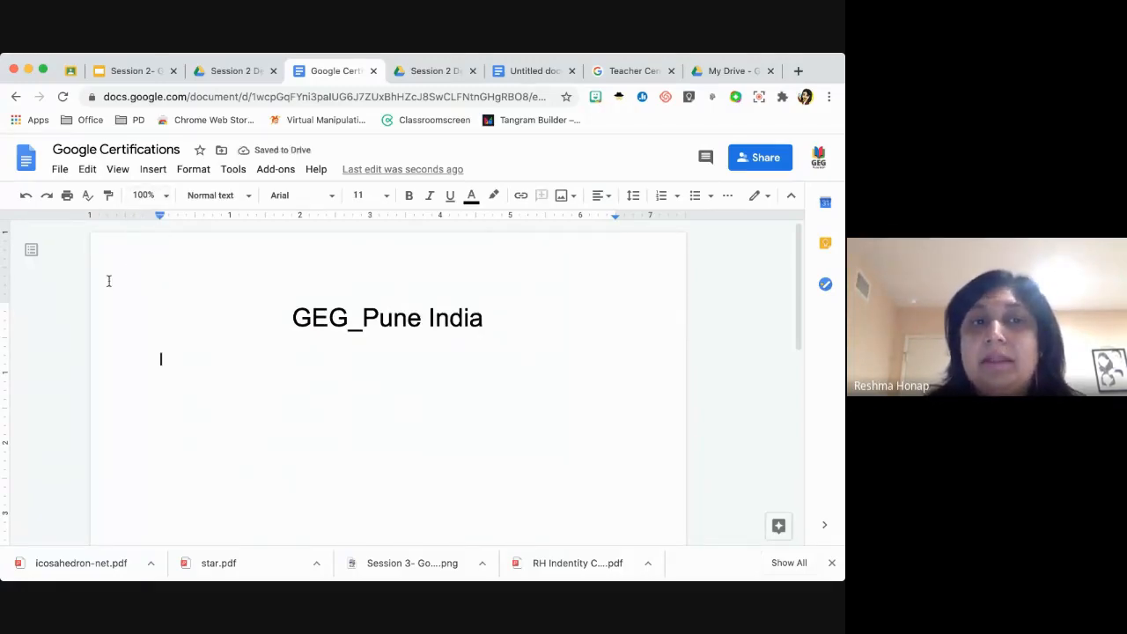
pyautogui.click(30, 251)
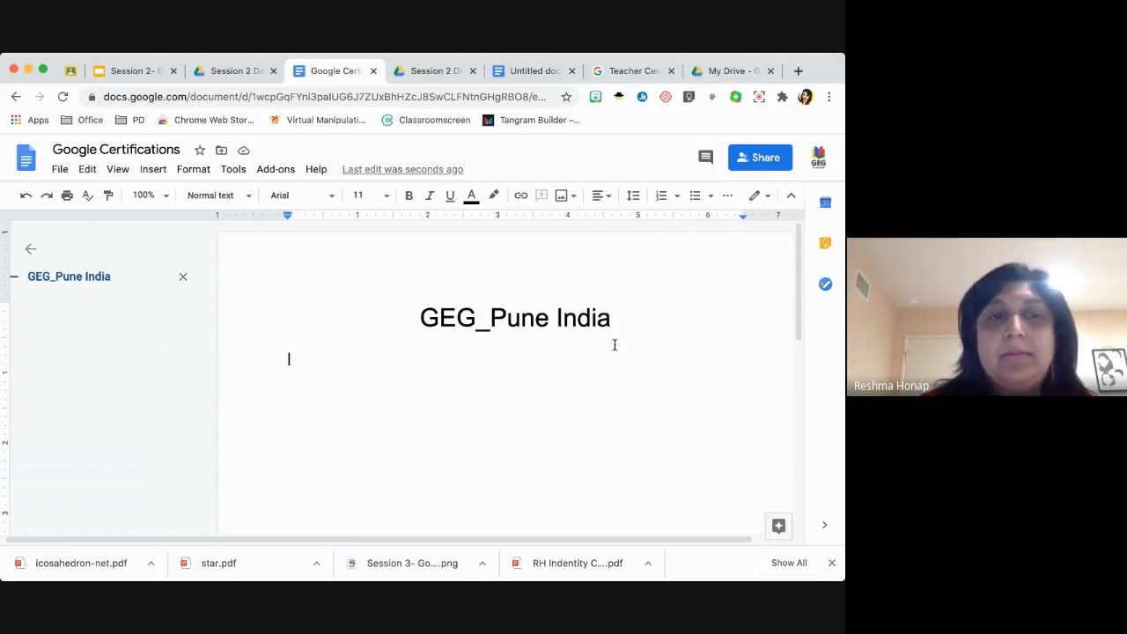
# Add the line "Google Certification Level 1:" below the title, with the filler text "bdkjskjhjkbkjsb" on its own line underneath.
pyautogui.doubleClick(293, 365)
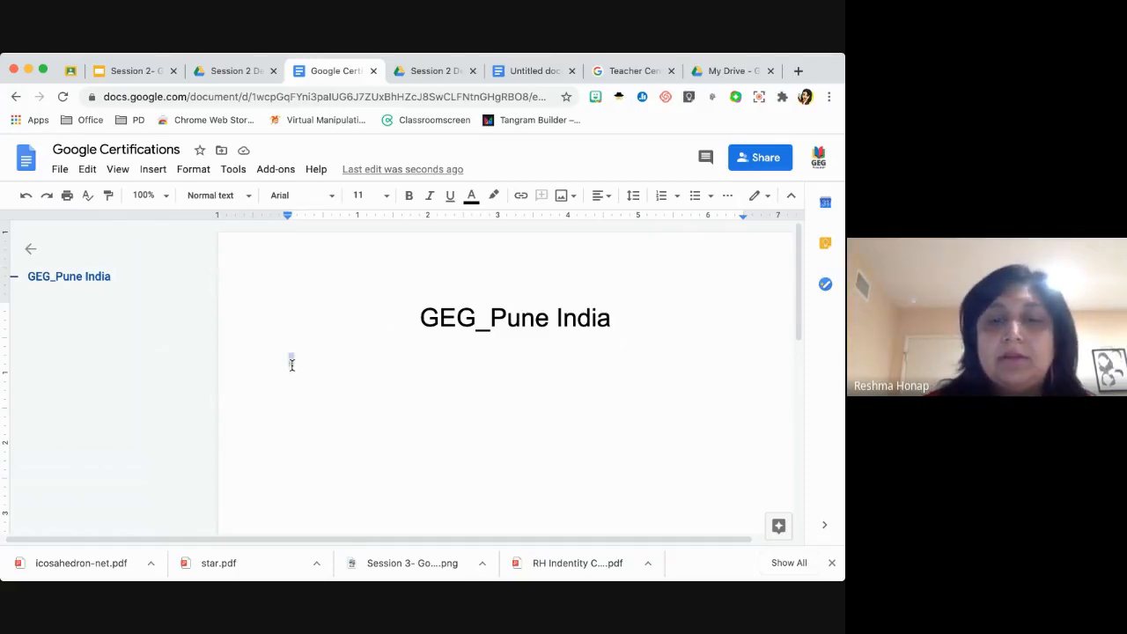
pyautogui.write('Google Certi')
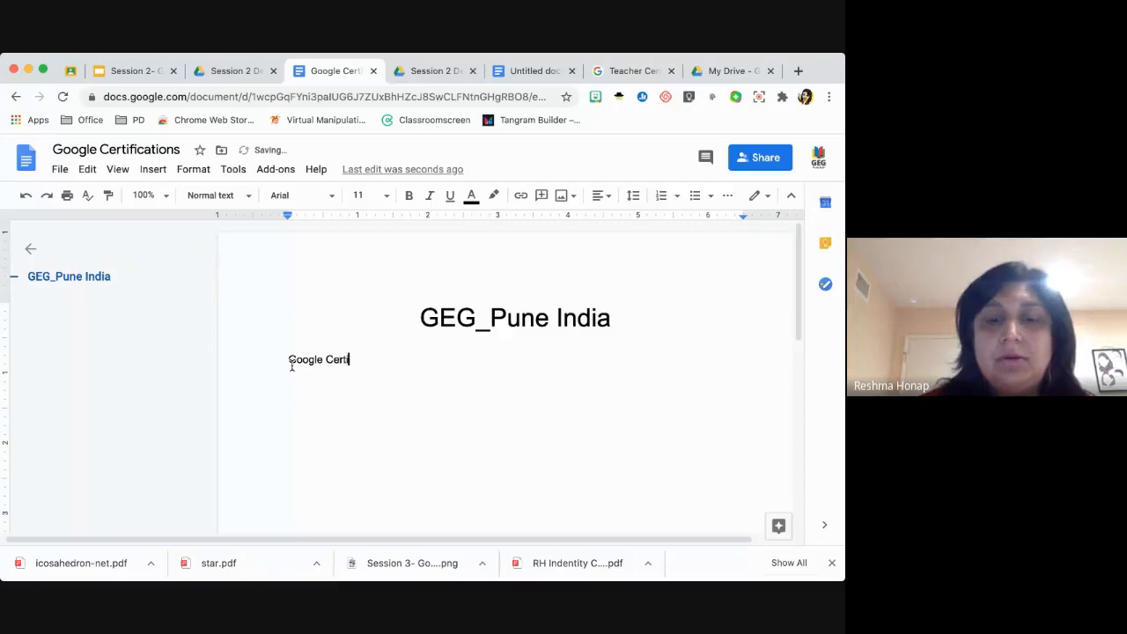
pyautogui.write('fication 1')
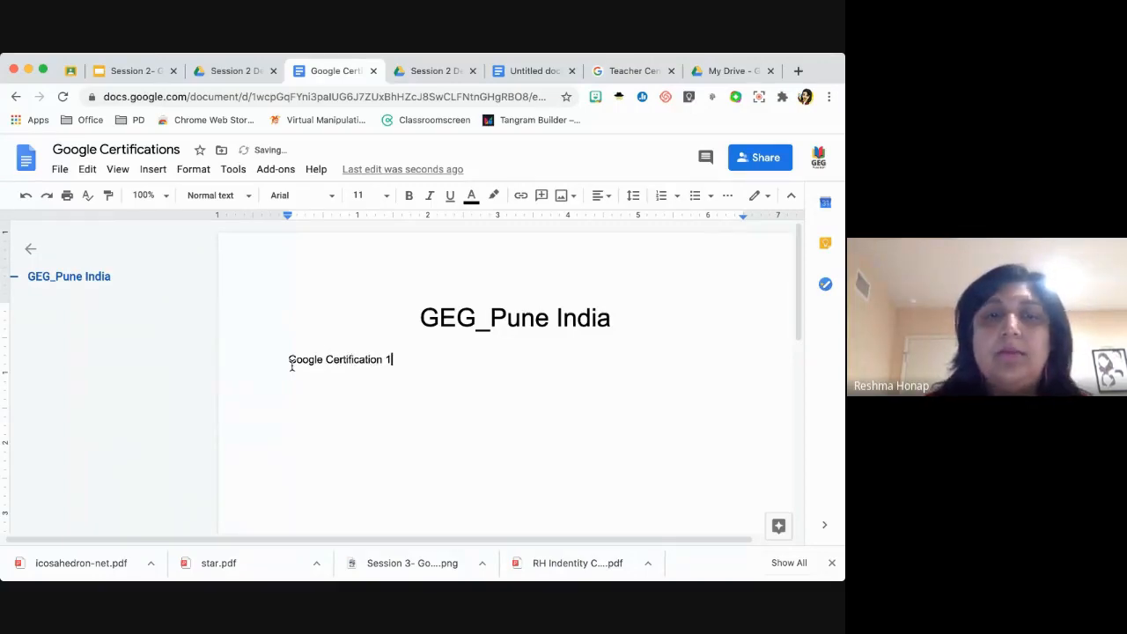
pyautogui.press('BackSpace')
pyautogui.write('Le')
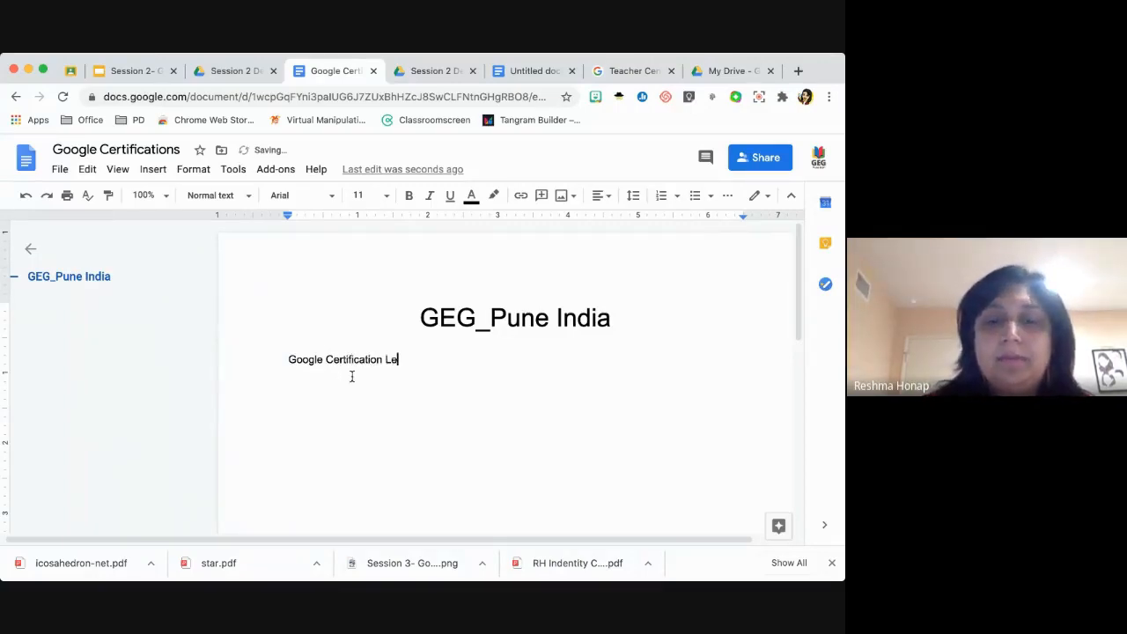
pyautogui.write('vel 1')
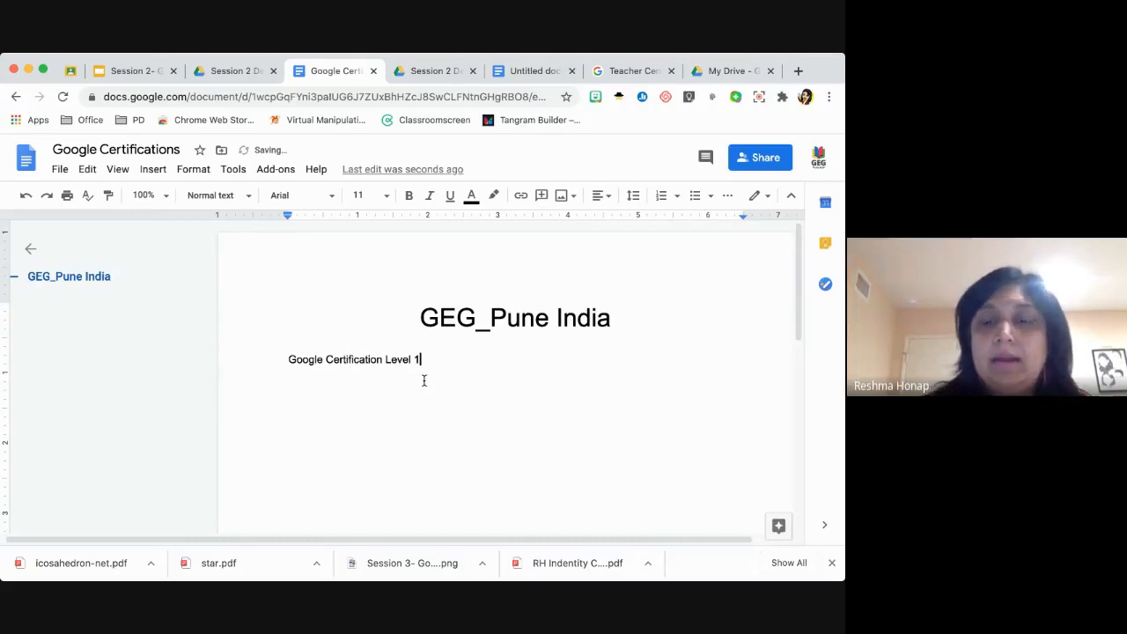
pyautogui.write(': bdkjskjhjkbkjsb')
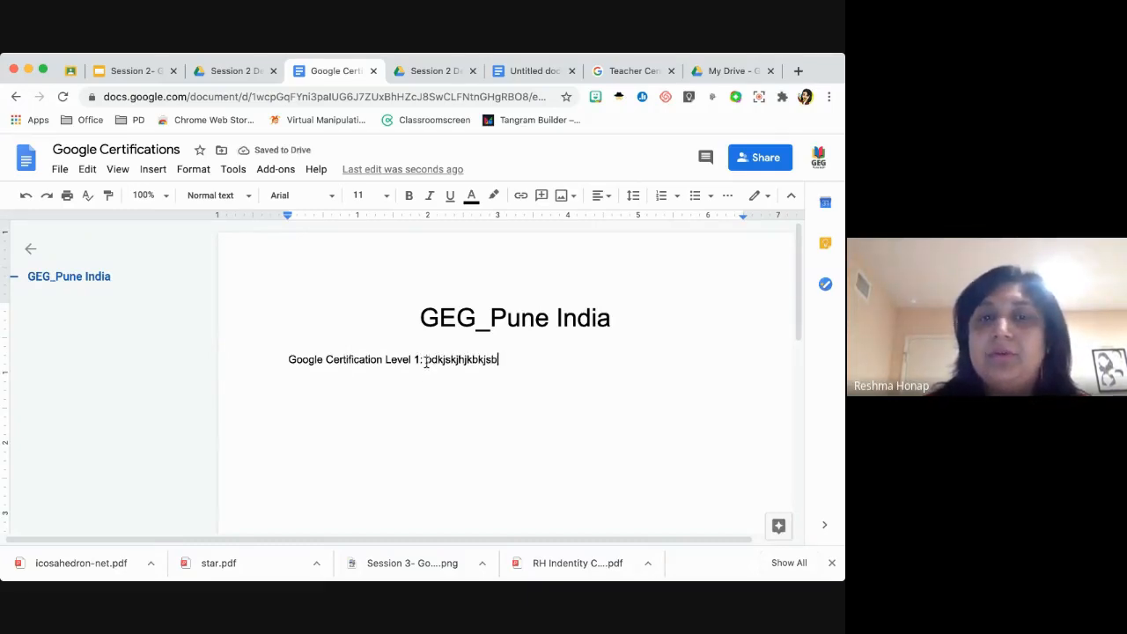
pyautogui.click(425, 360)
pyautogui.press('Return')
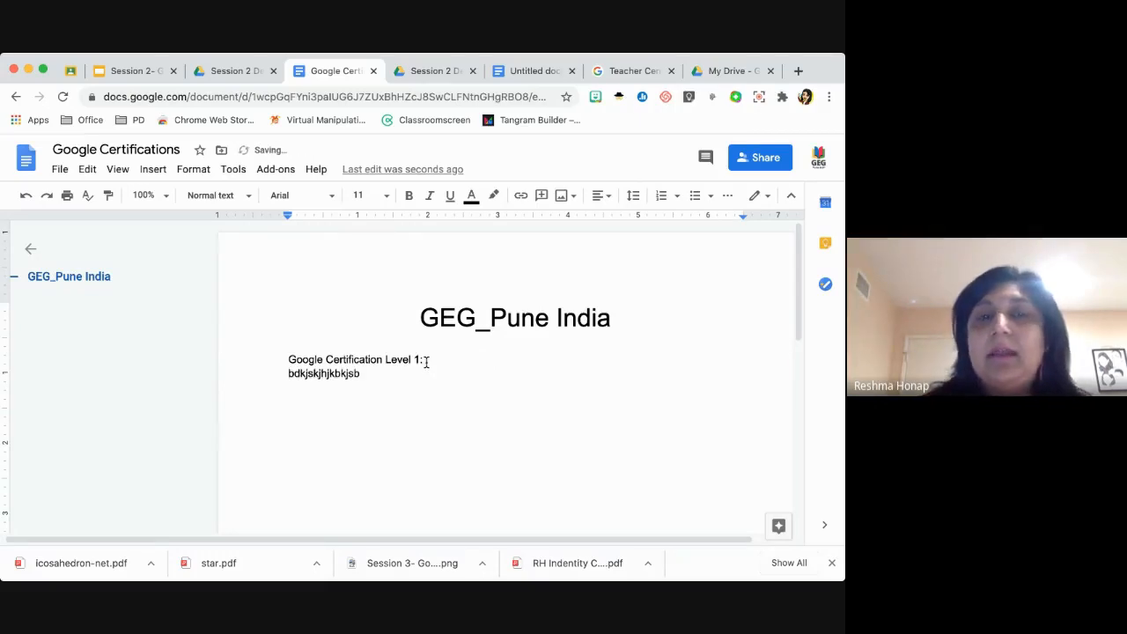
# Apply the Heading 1 style to the "Google Certification Level 1:" line.
pyautogui.click(377, 378)
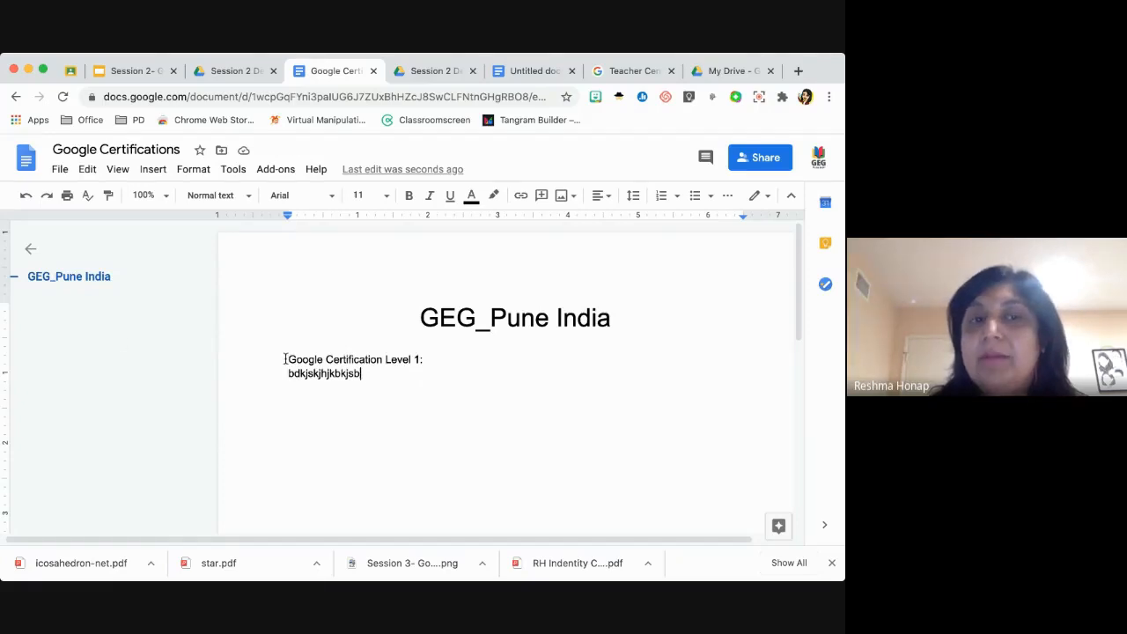
pyautogui.moveTo(287, 359); pyautogui.dragTo(448, 359)
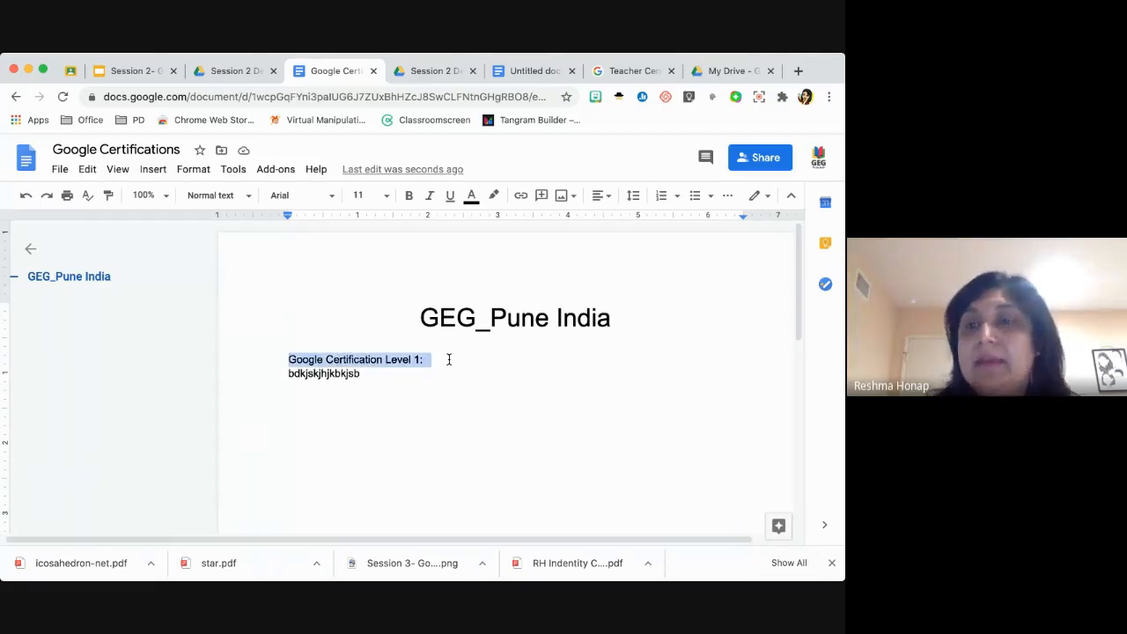
pyautogui.click(250, 199)
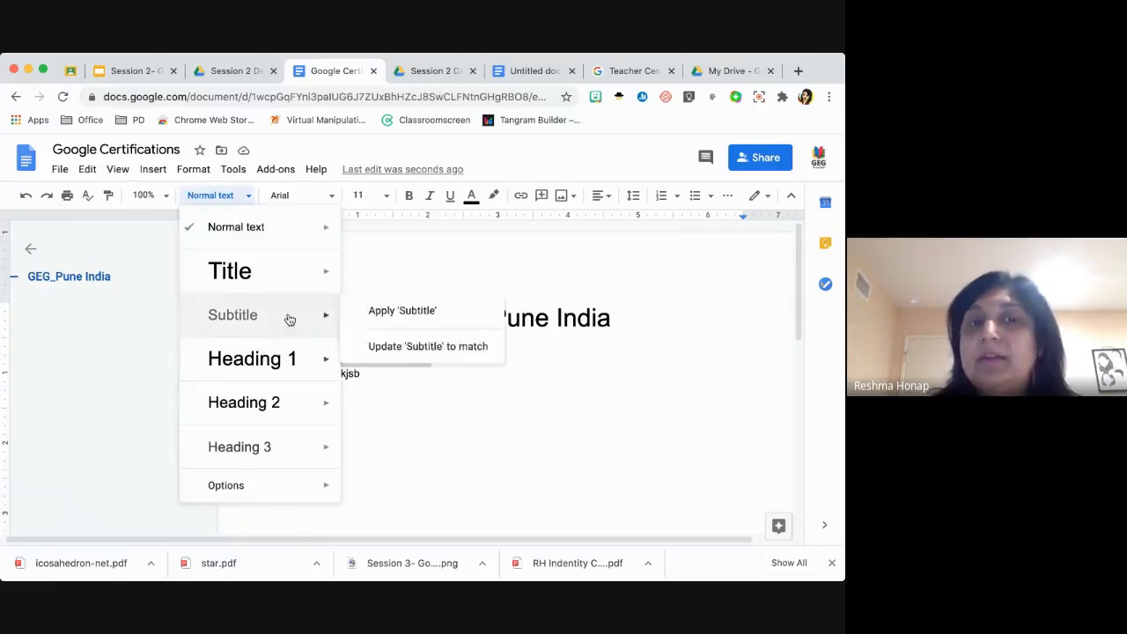
pyautogui.moveTo(277, 368)
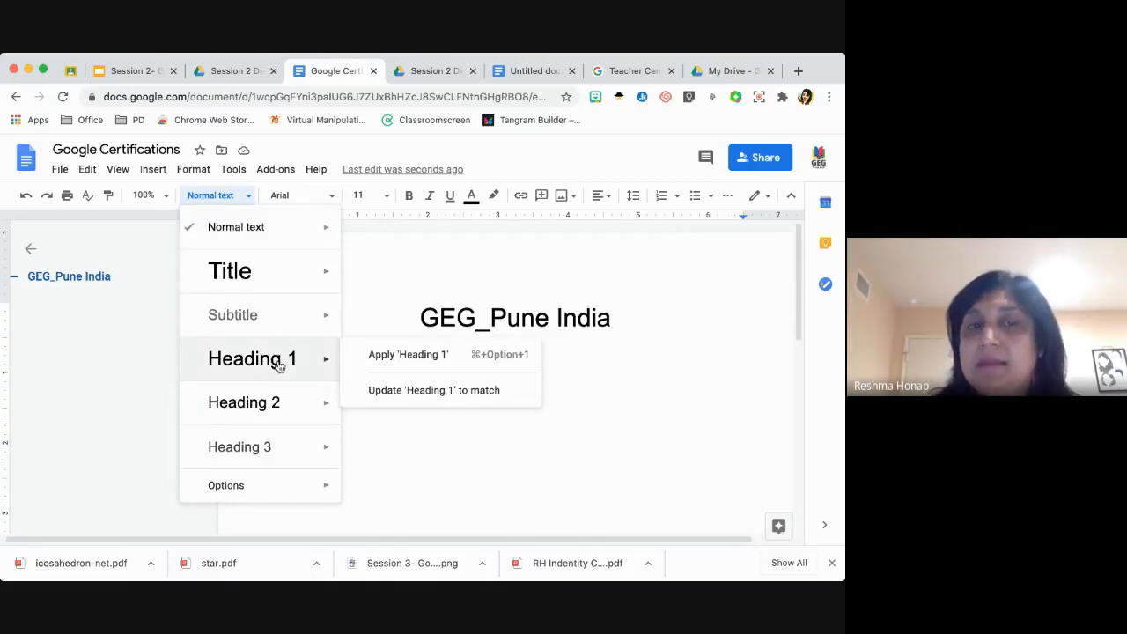
pyautogui.click(277, 366)
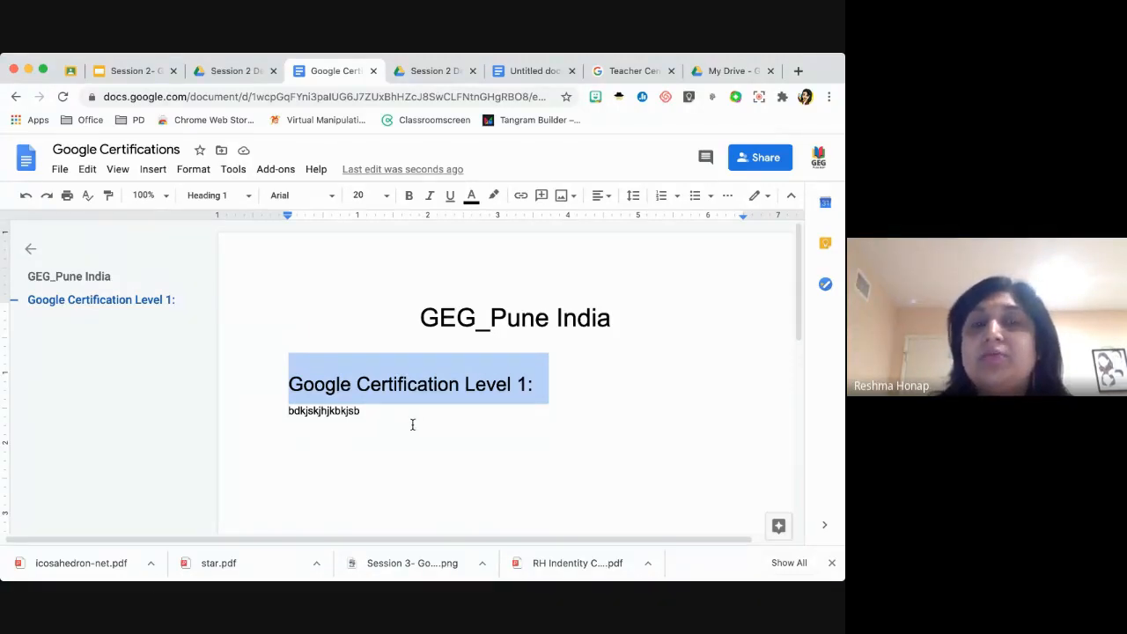
# Add a second filler line "bksabakjsba" below the existing filler text, followed by a blank line.
pyautogui.click(387, 414)
pyautogui.press('Return')
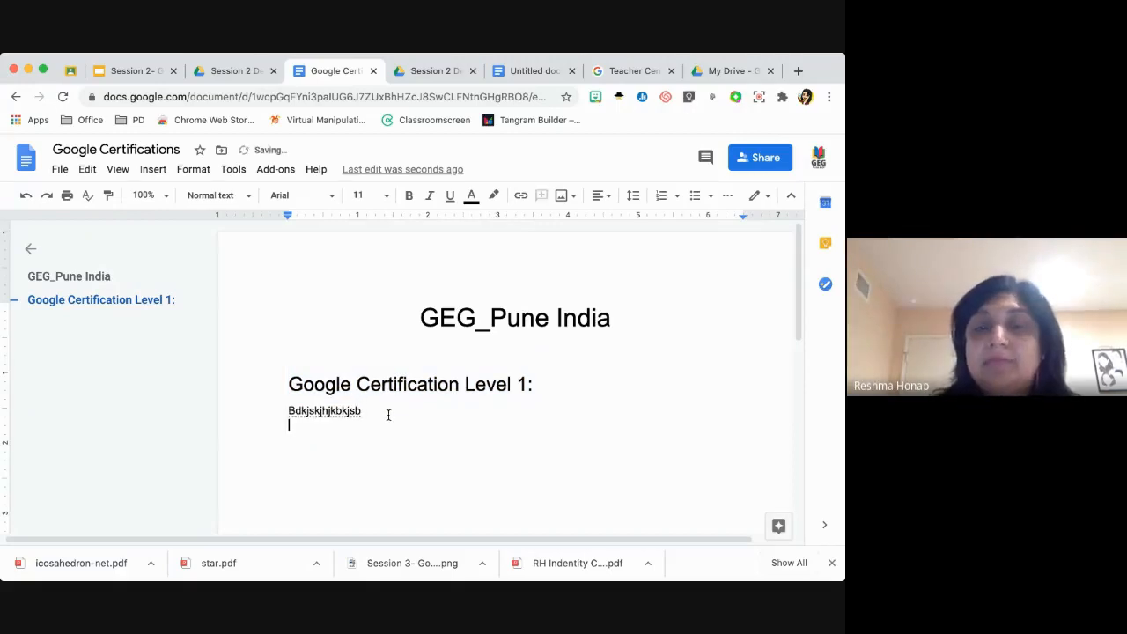
pyautogui.write('bksabakjsba')
pyautogui.press('Return')
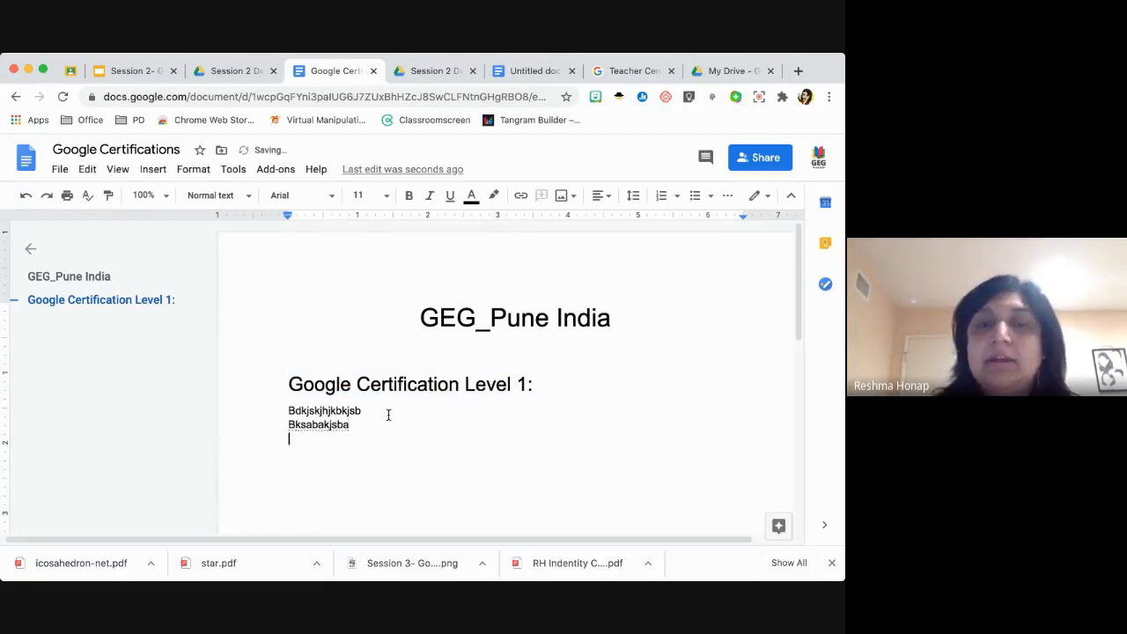
pyautogui.press('Return')
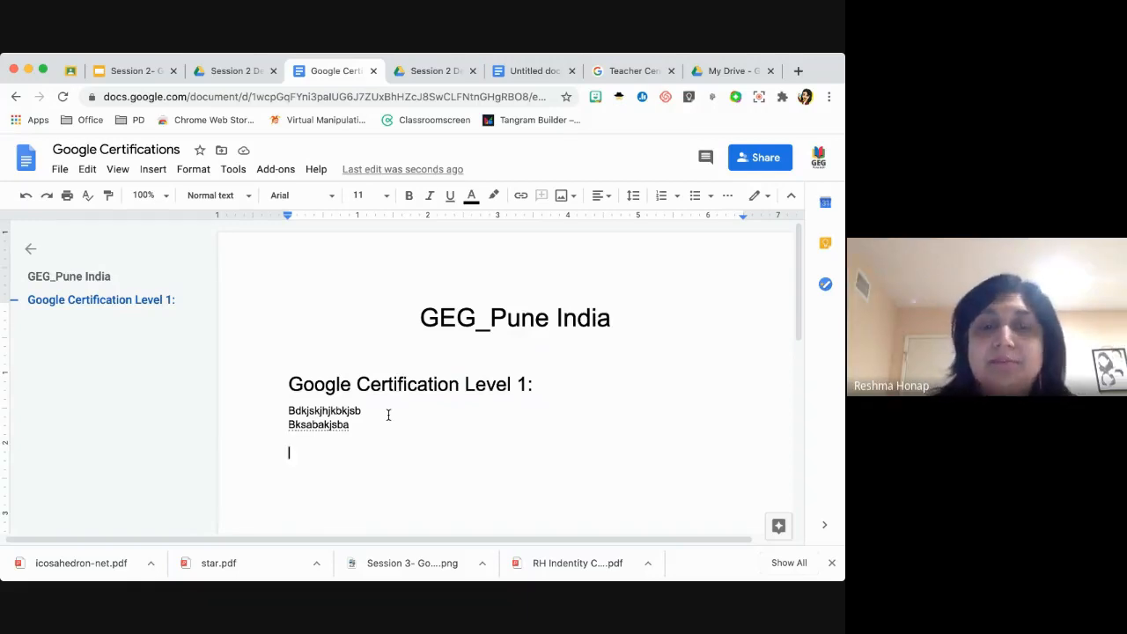
# Add the line "Google Certification Level 2:" below the filler text, correcting the misspelled word with the suggested spelling.
pyautogui.write('Google ')
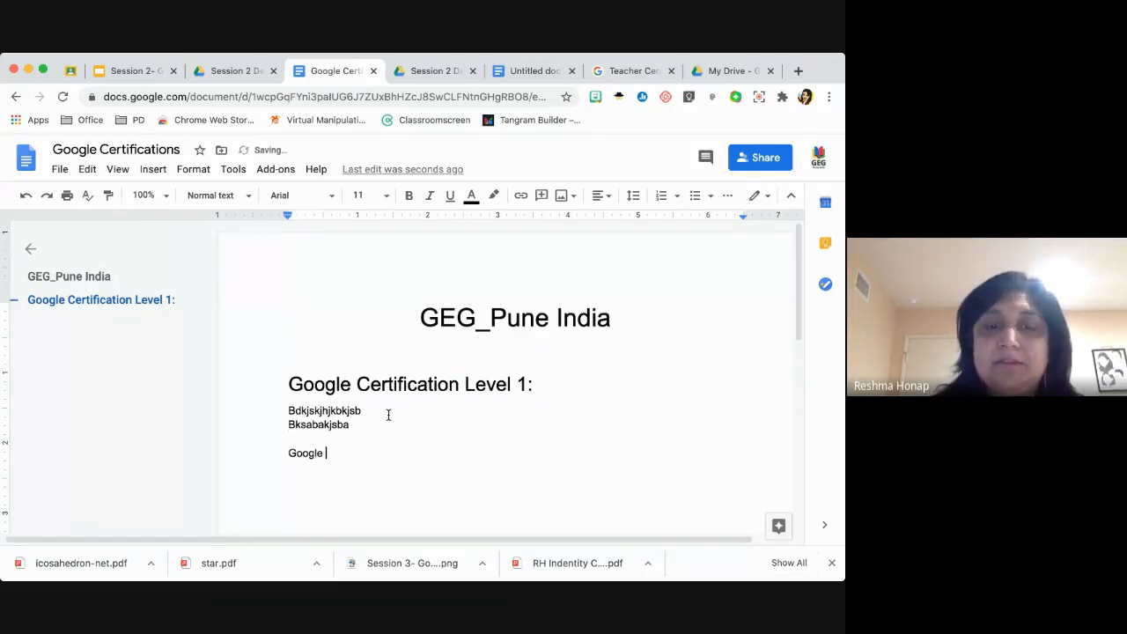
pyautogui.write('Certi')
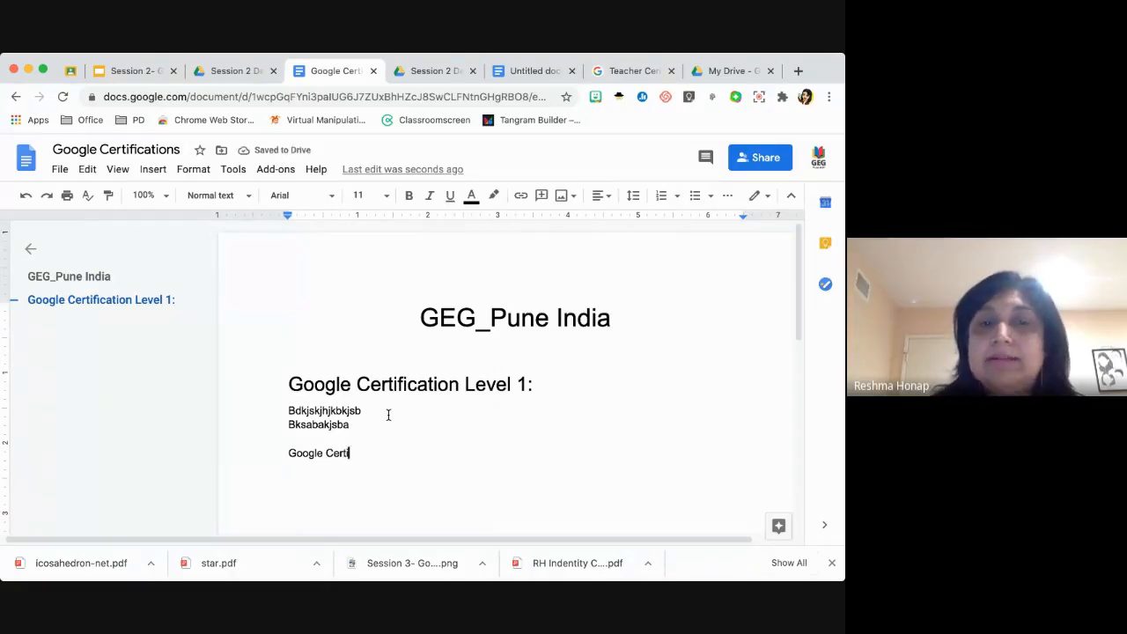
pyautogui.write('cat')
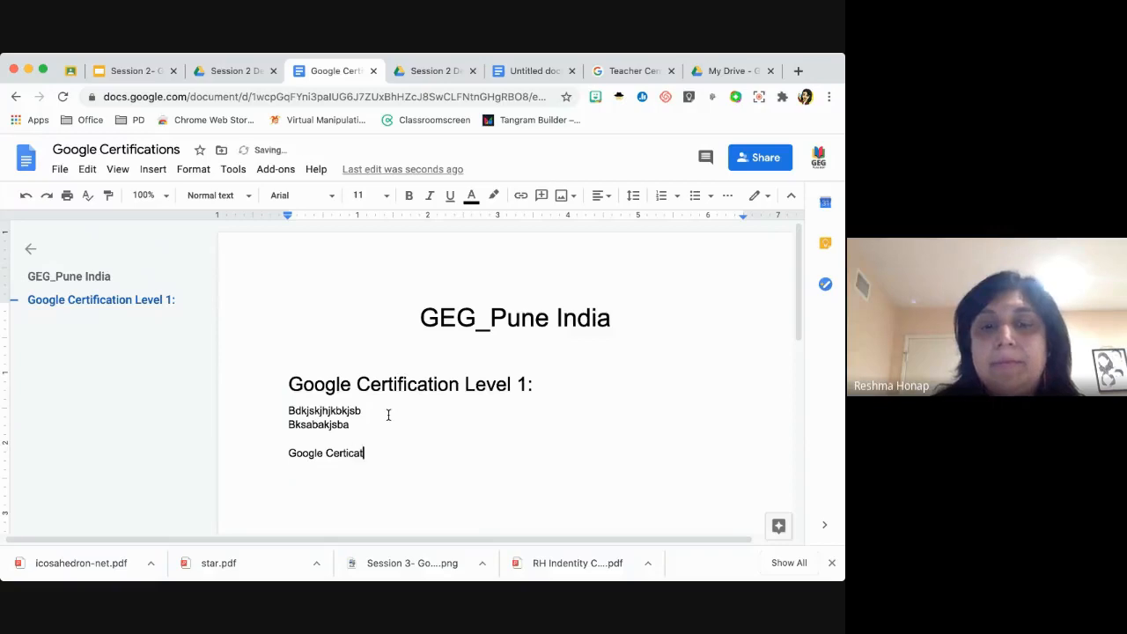
pyautogui.write('ion Level 2')
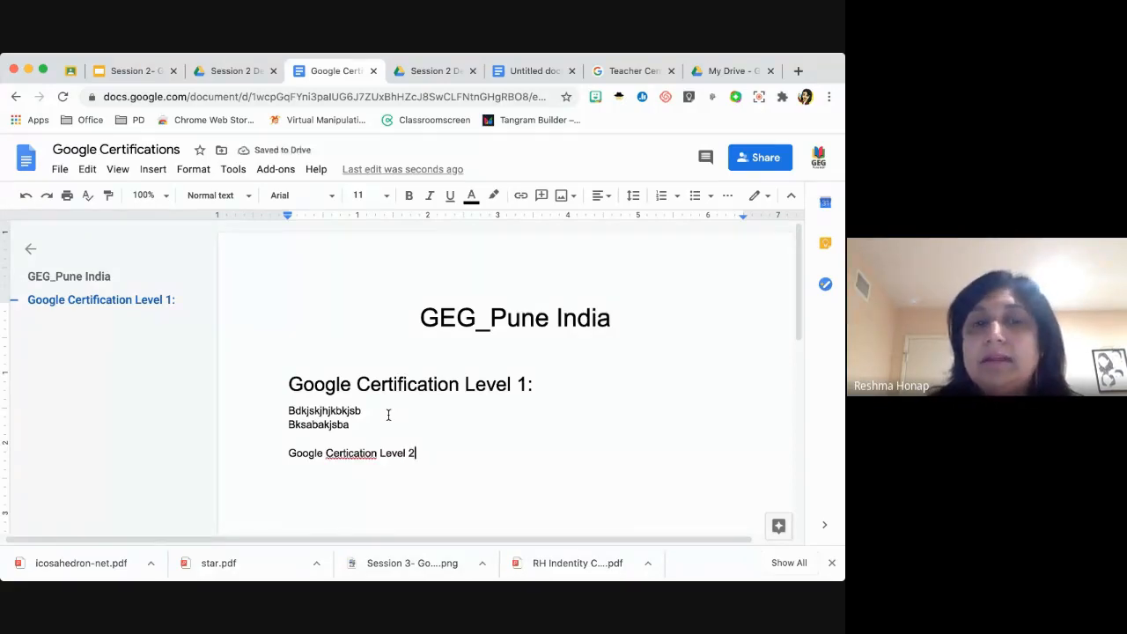
pyautogui.click(351, 453)
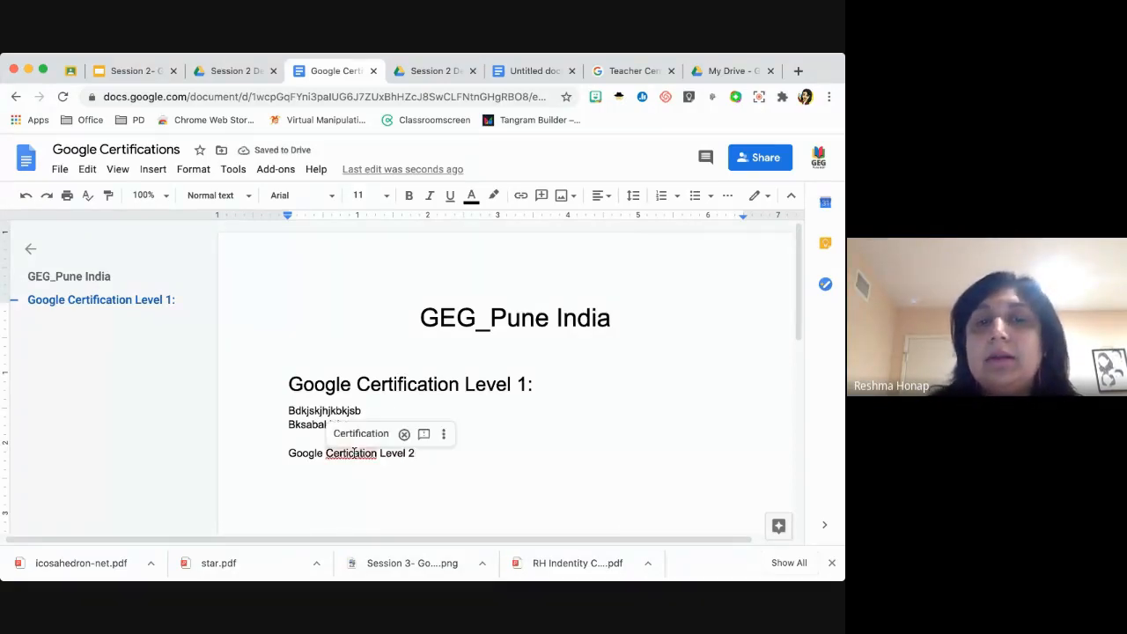
pyautogui.click(359, 432)
pyautogui.click(434, 453)
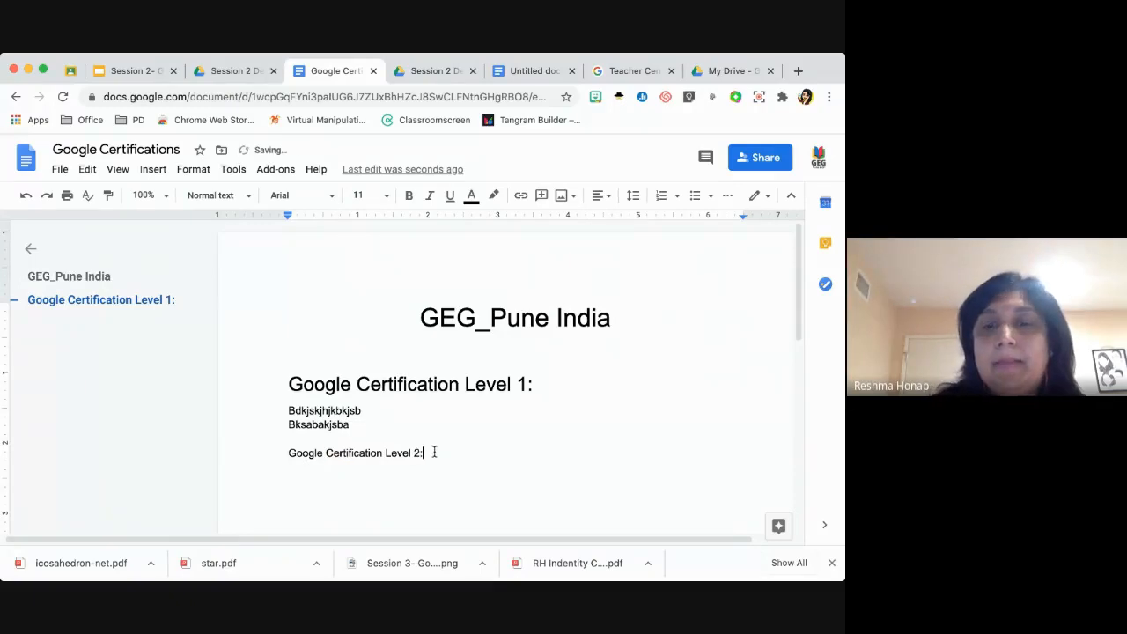
# Finish the "Google Certification Level 2:" line with its colon and apply the Heading 1 style to it.
pyautogui.write(':')
pyautogui.moveTo(426, 452); pyautogui.dragTo(246, 449)
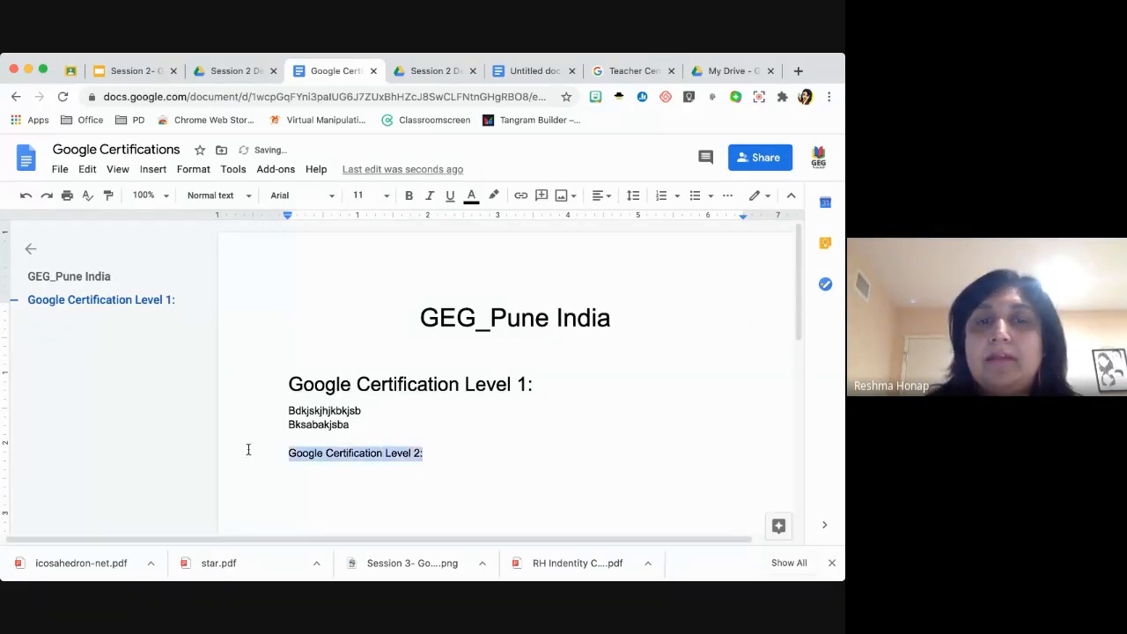
pyautogui.click(231, 196)
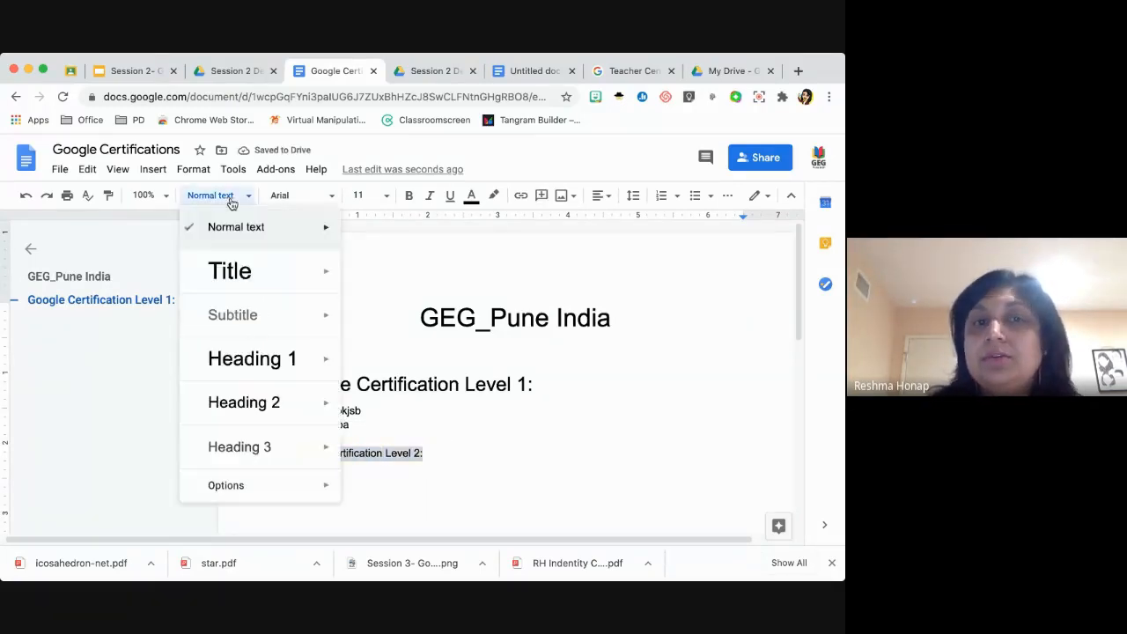
pyautogui.click(268, 366)
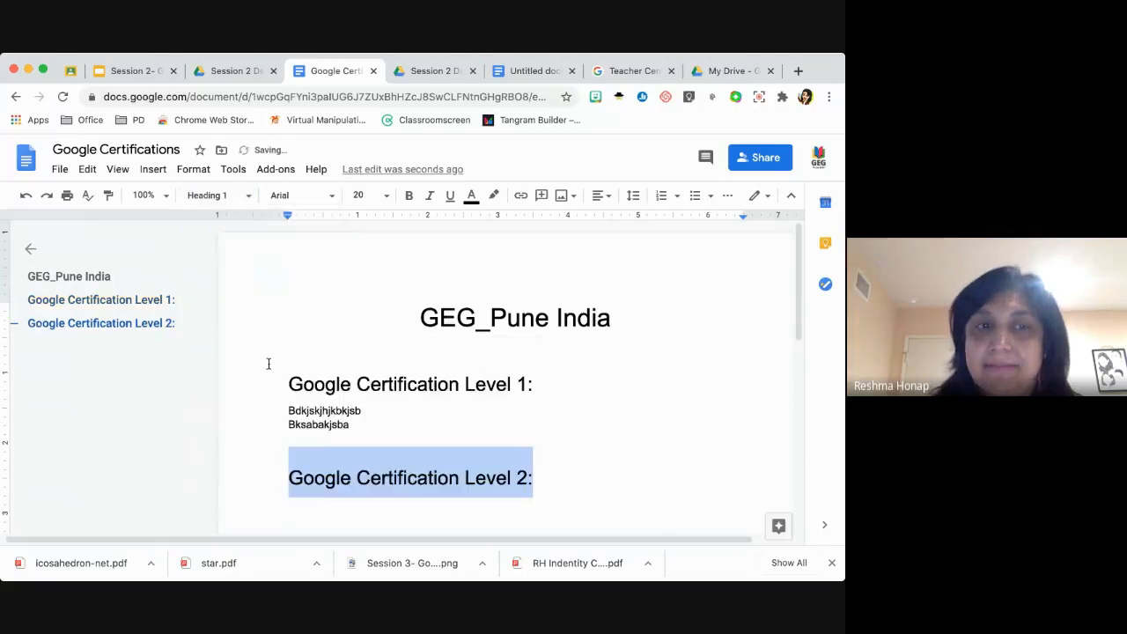
# Add two filler lines, "hsvhsvhasvsahbcka" and "hbashbashbkajsbka", below the "Google Certification Level 2:" heading.
pyautogui.click(574, 474)
pyautogui.press('Return')
pyautogui.write('hsvhsvhasvsahbcka')
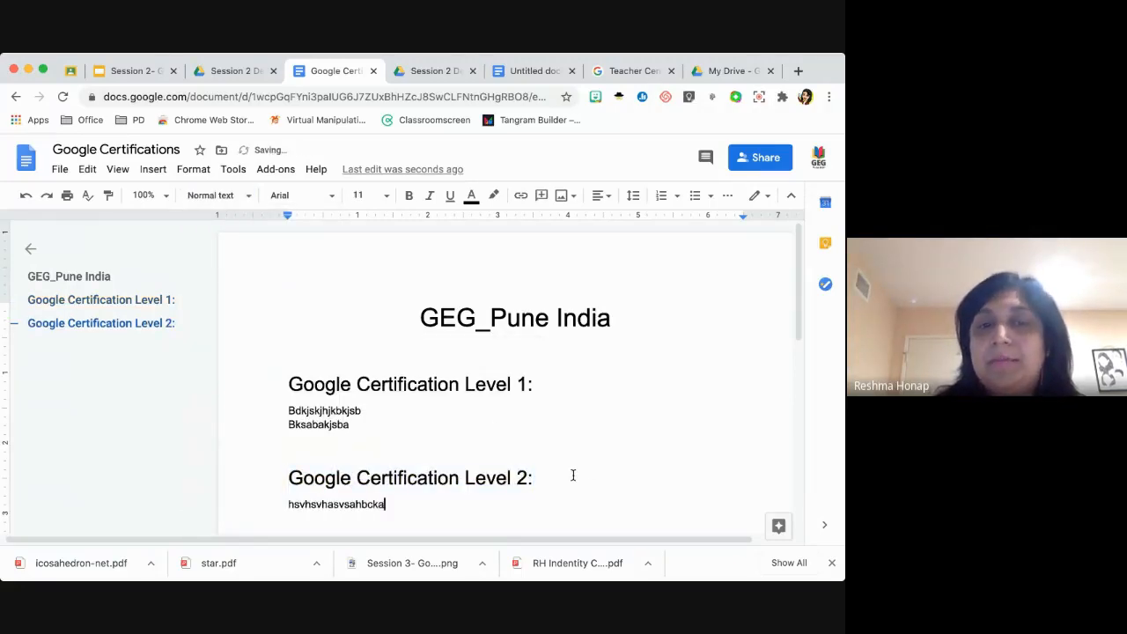
pyautogui.press('Return')
pyautogui.write('hbashbashbkajsbka')
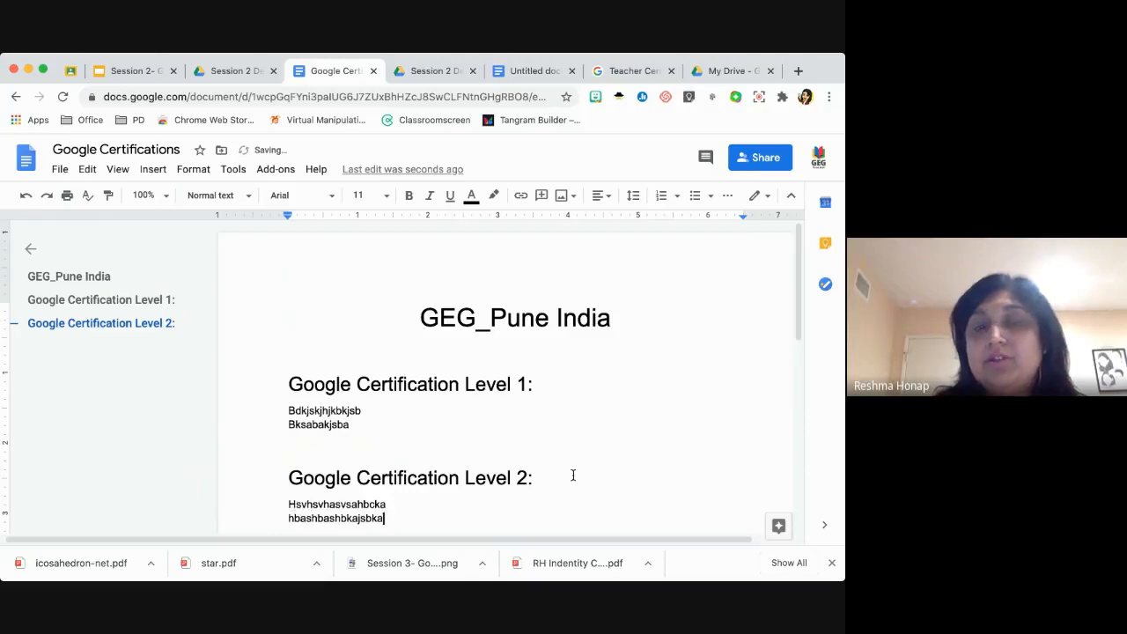
# Leave a gap below the Level 2 filler text and start a new line with the word "Google".
pyautogui.press('Return')
pyautogui.scroll(-2, 573, 483)
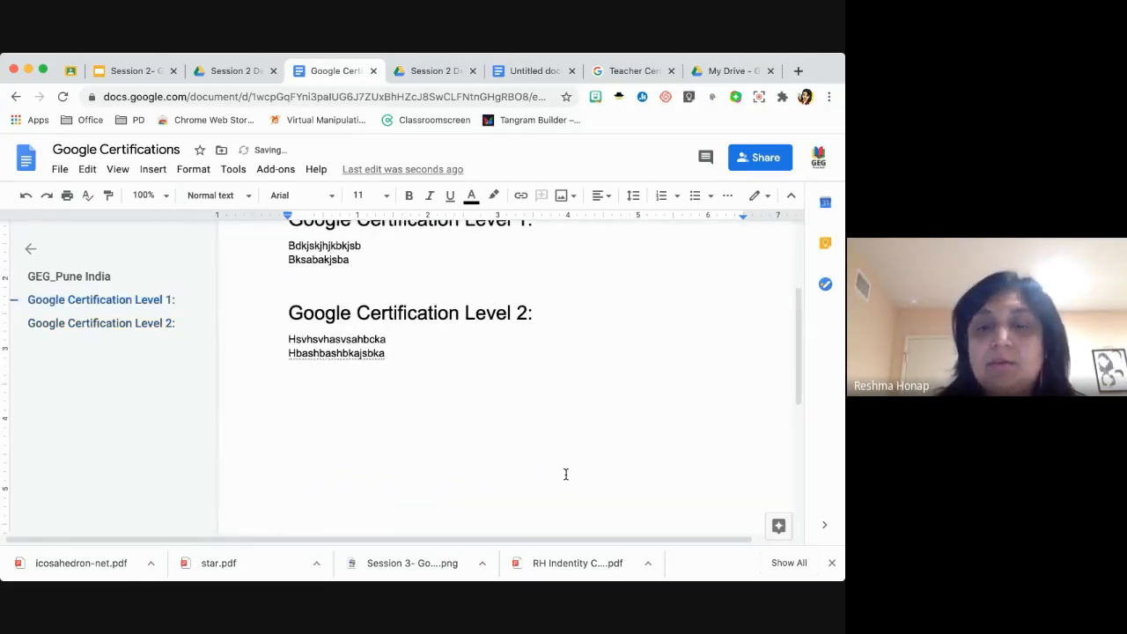
pyautogui.press('Return')
pyautogui.write('Google ')
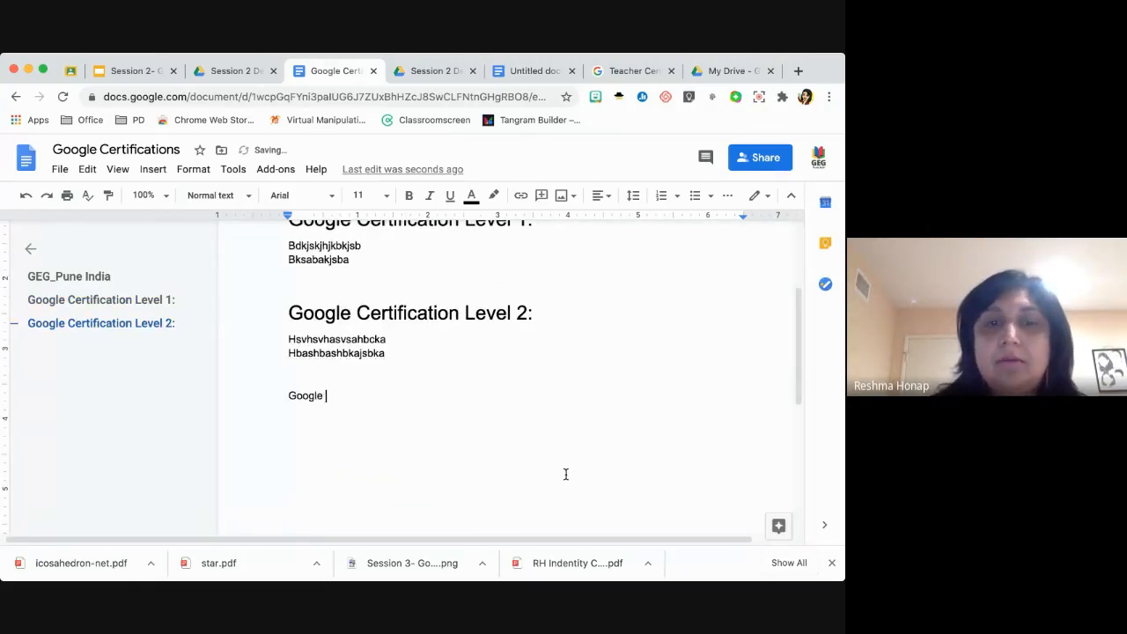
pyautogui.write('Certification')
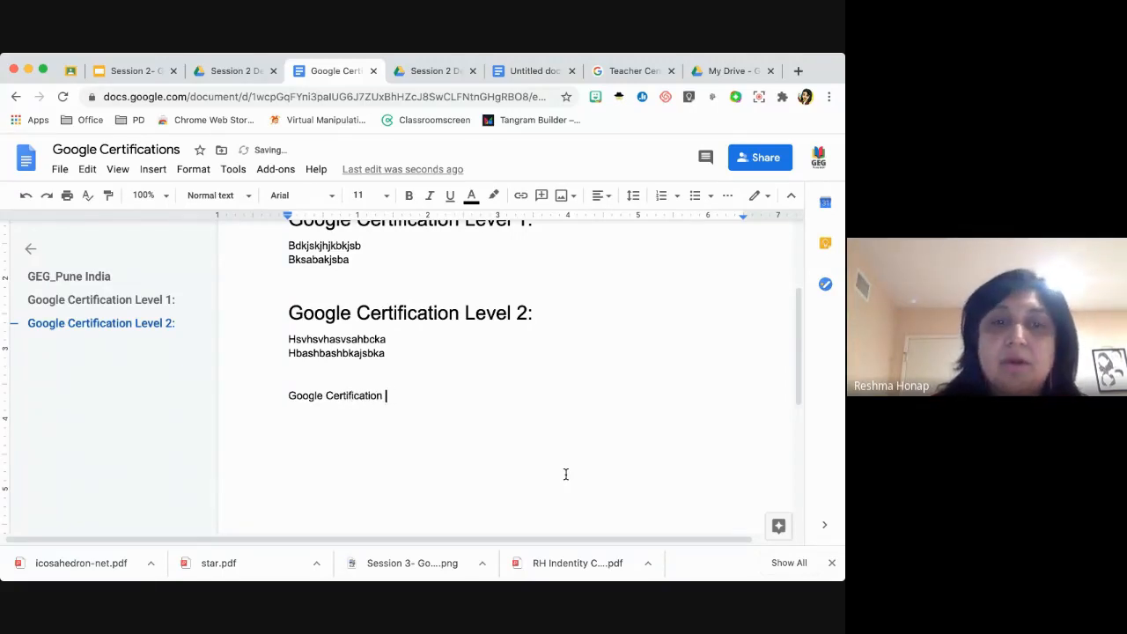
pyautogui.write(' Leel')
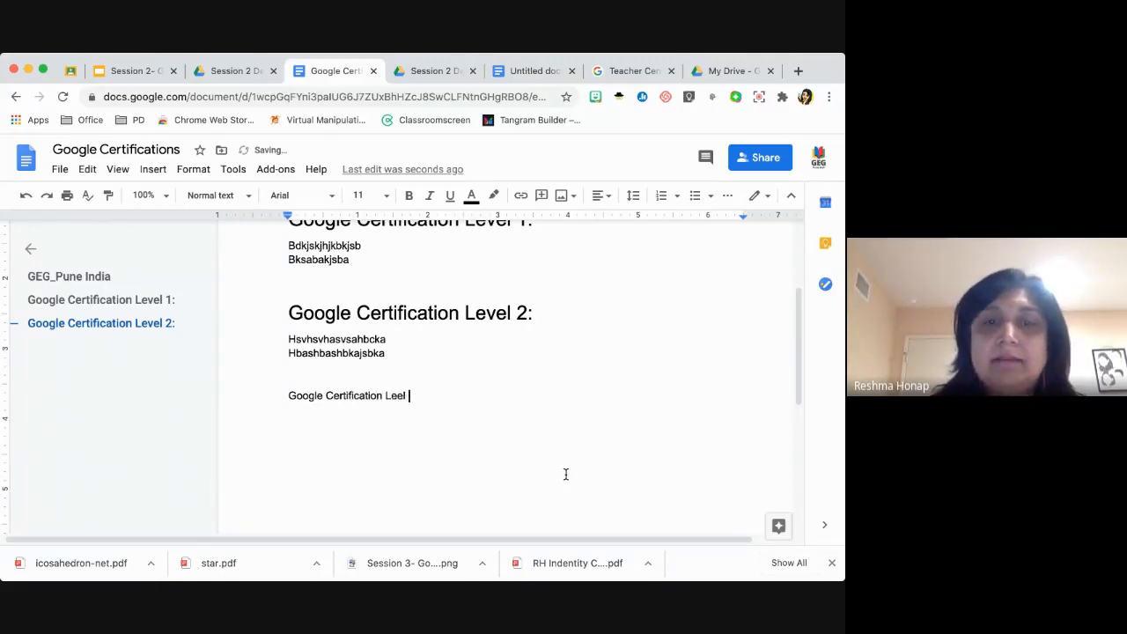
pyautogui.press('BackSpace')
pyautogui.press('BackSpace')
pyautogui.press('BackSpace')
pyautogui.write('vel')
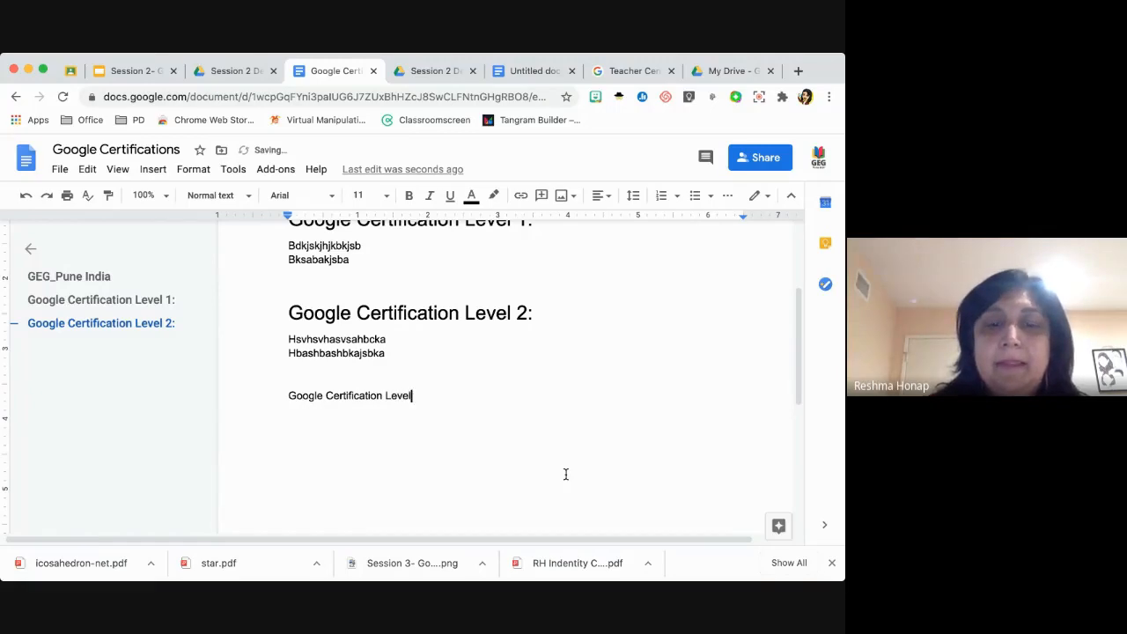
pyautogui.press('BackSpace')
pyautogui.press('BackSpace')
pyautogui.press('BackSpace')
pyautogui.press('BackSpace')
pyautogui.press('BackSpace')
pyautogui.press('BackSpace')
pyautogui.press('BackSpace')
pyautogui.press('BackSpace')
pyautogui.press('BackSpace')
pyautogui.press('BackSpace')
pyautogui.press('BackSpace')
pyautogui.press('BackSpace')
pyautogui.press('BackSpace')
pyautogui.press('BackSpace')
pyautogui.press('BackSpace')
pyautogui.press('BackSpace')
pyautogui.press('BackSpace')
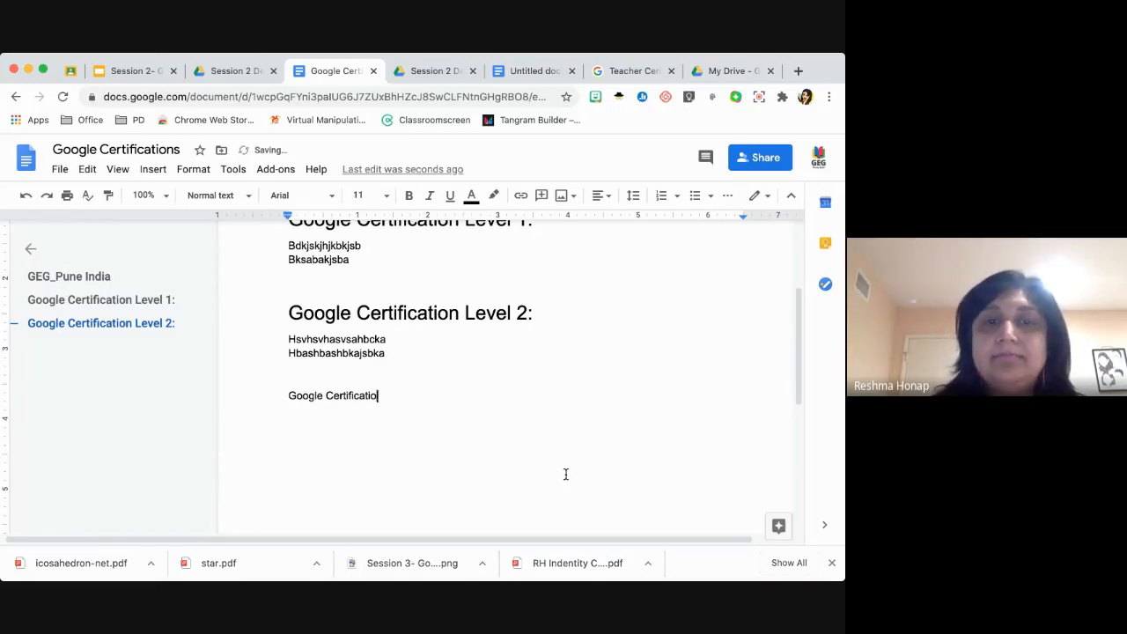
pyautogui.press('BackSpace')
pyautogui.press('BackSpace')
pyautogui.press('BackSpace')
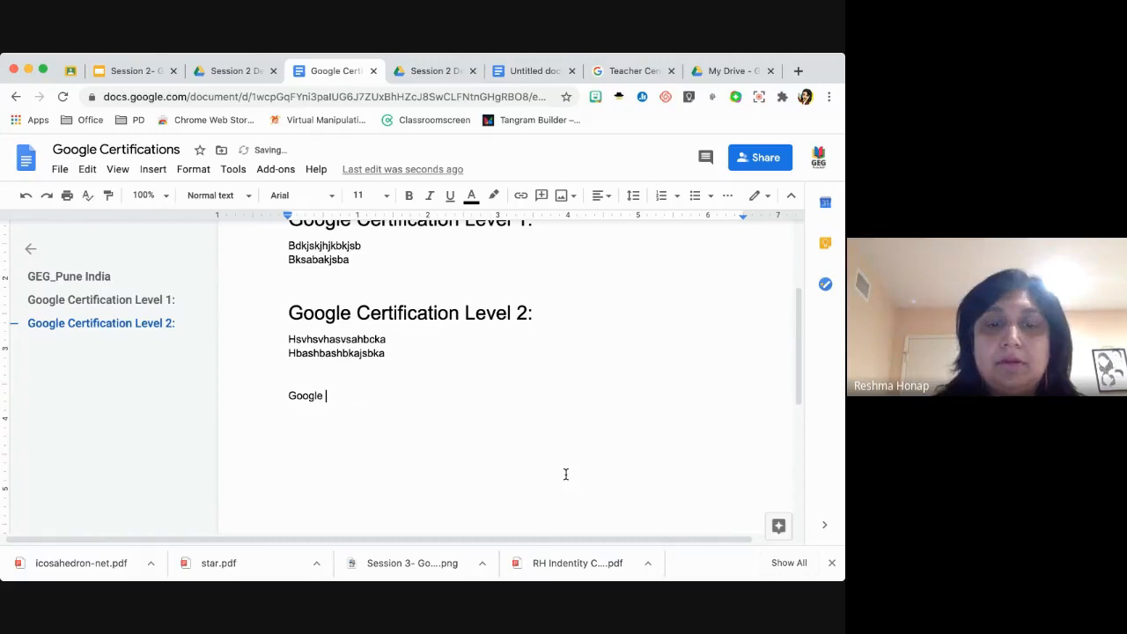
# Complete the new line as "Google Trainer Program:" and apply the Heading 1 style to it.
pyautogui.write('Trainer')
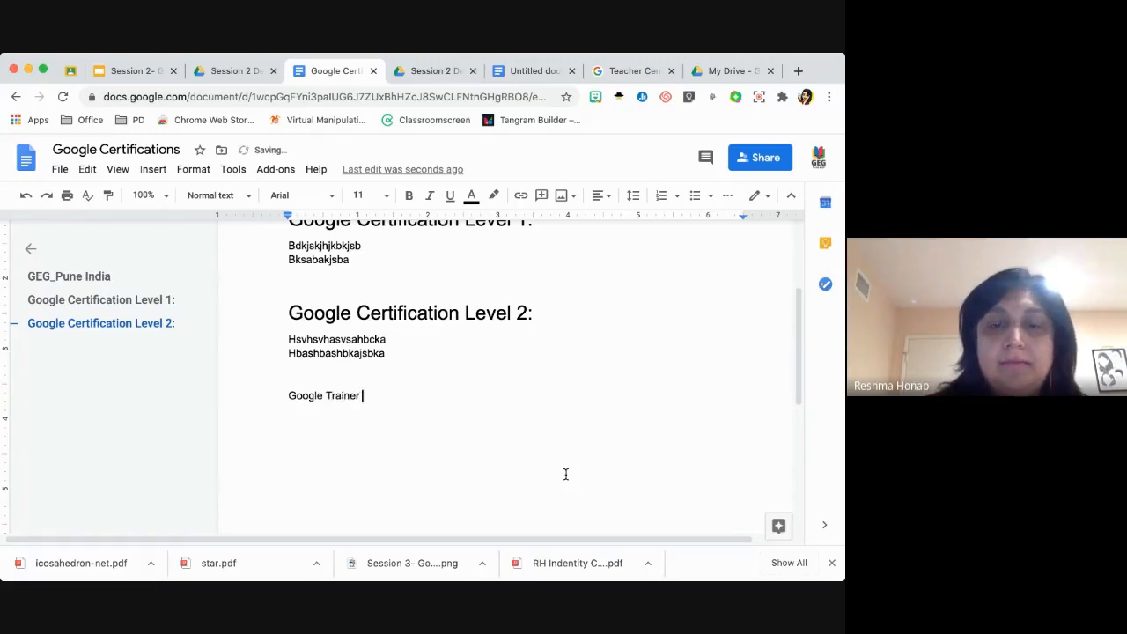
pyautogui.write(' Program:')
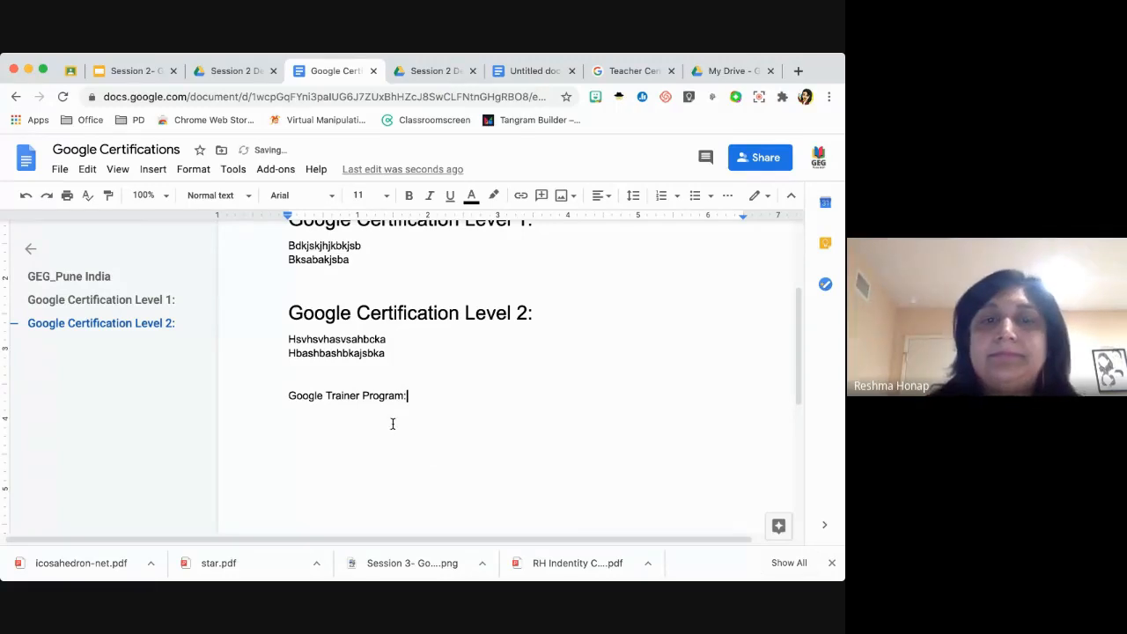
pyautogui.moveTo(291, 396); pyautogui.dragTo(420, 399)
pyautogui.click(235, 195)
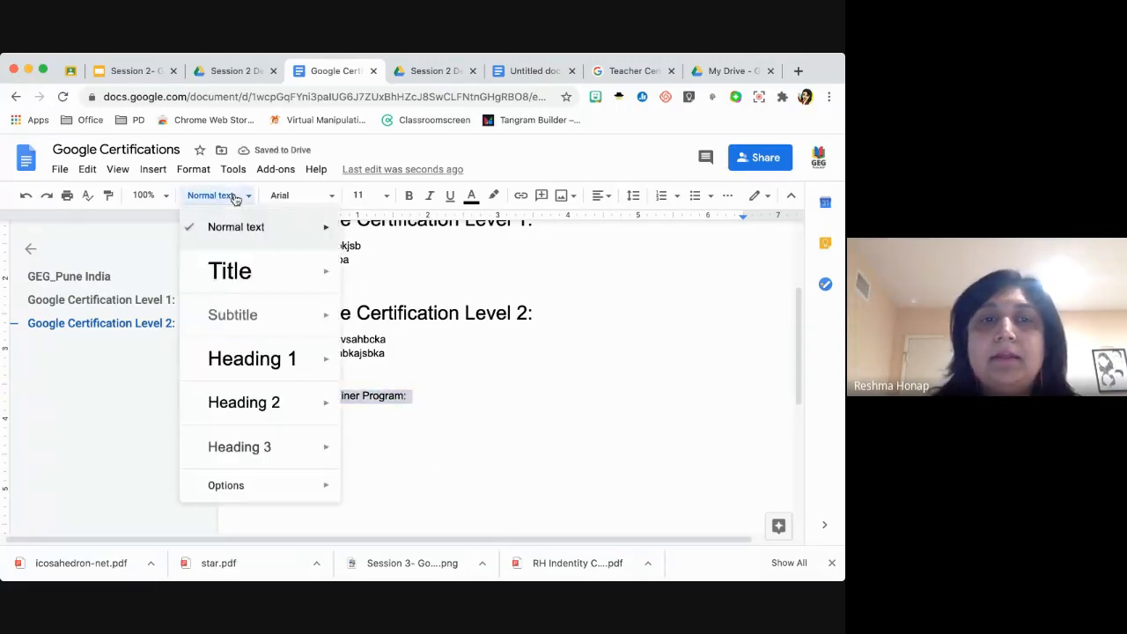
pyautogui.click(246, 359)
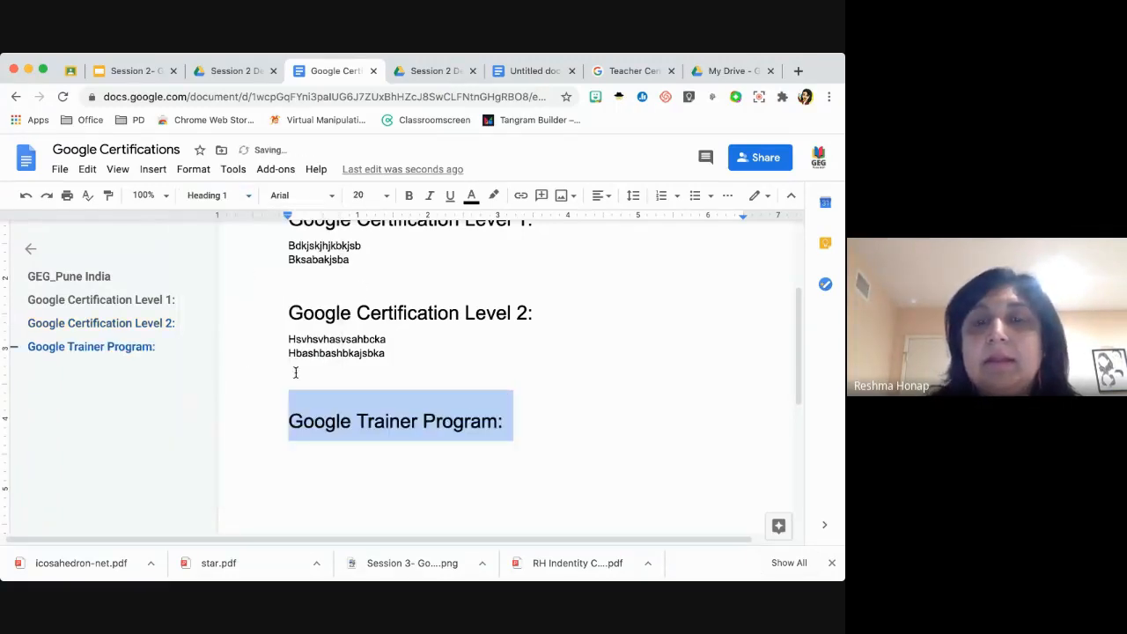
# Add the filler line "dkasdkjasdkjasdbaskjbkasj" below the "Google Trainer Program:" heading.
pyautogui.click(528, 434)
pyautogui.press('Return')
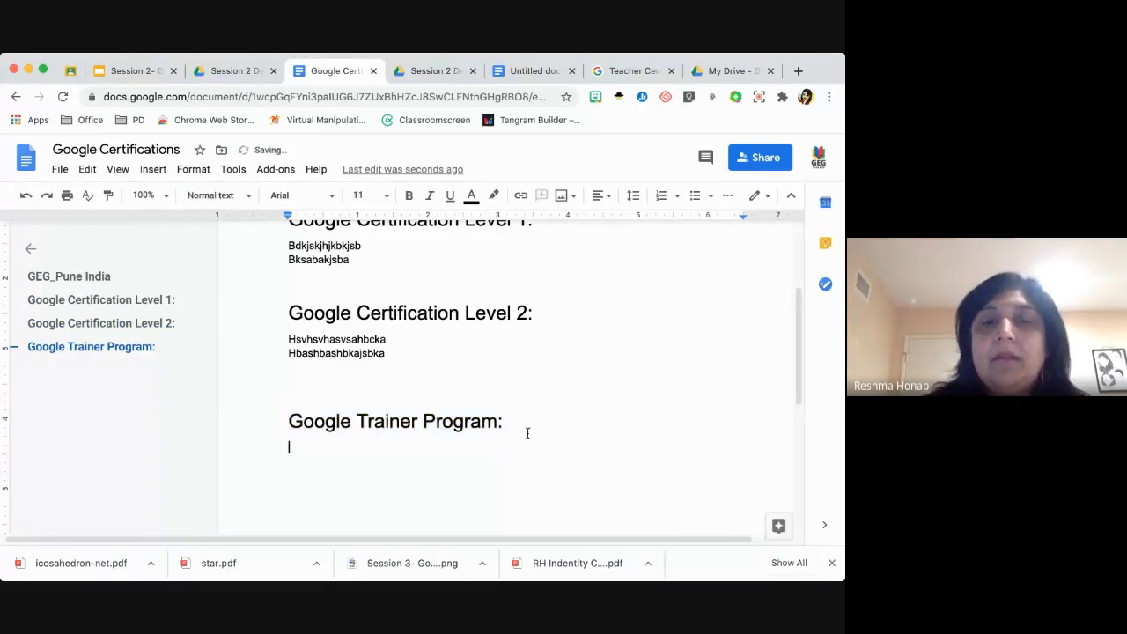
pyautogui.write('dkasdkjasdkjasdbaskjbkas')
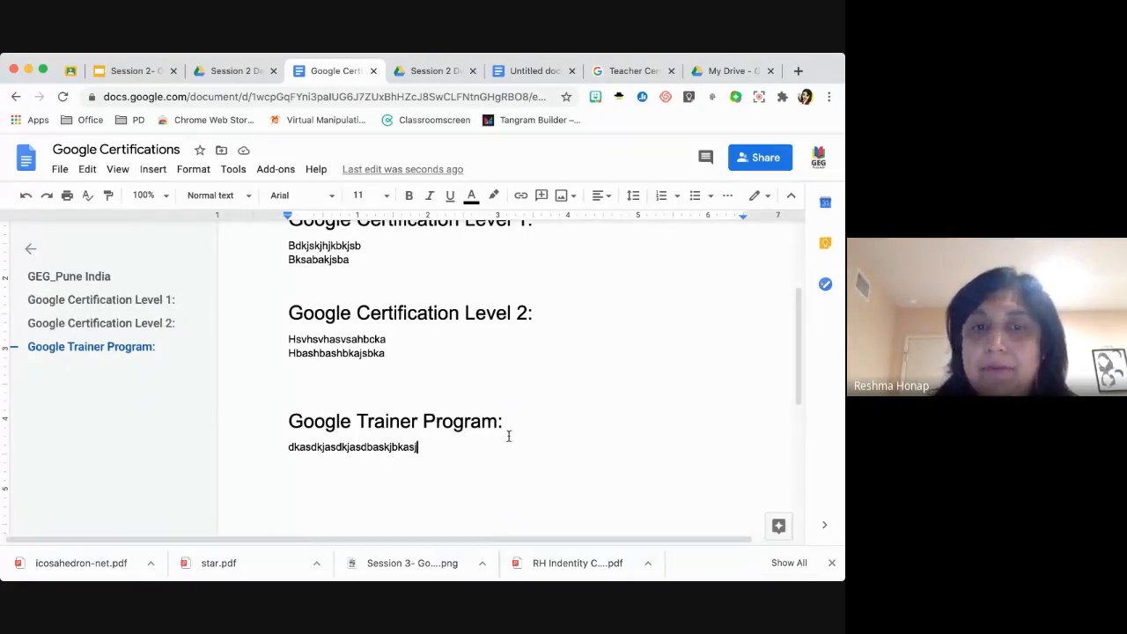
pyautogui.scroll(3, 509, 434)
pyautogui.scroll(-3, 509, 434)
pyautogui.scroll(3, 352, 414)
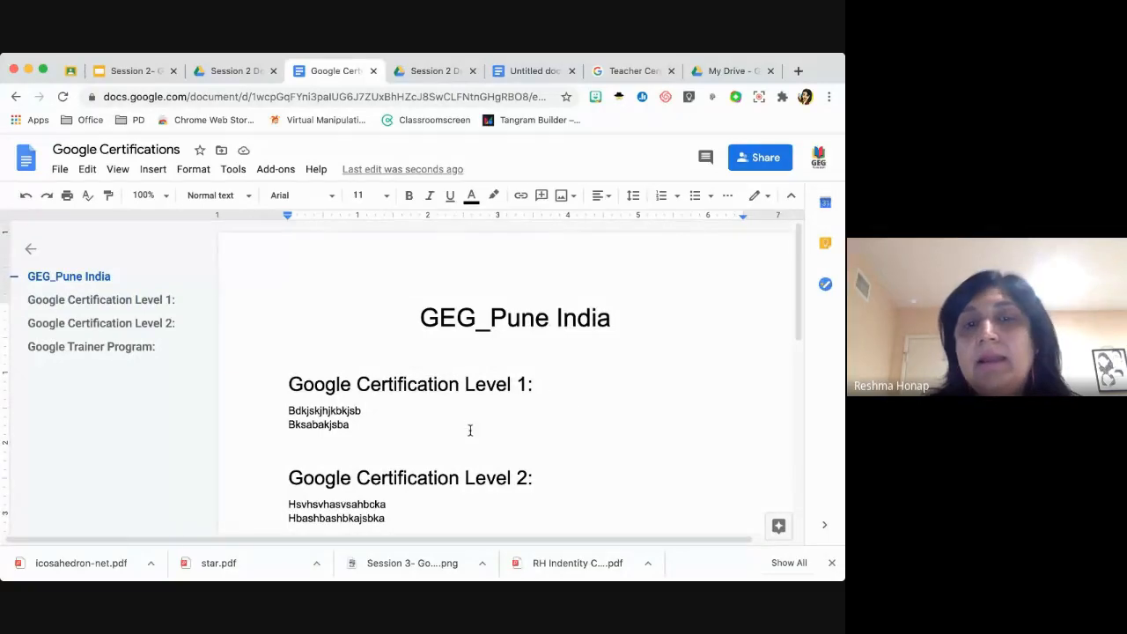
pyautogui.scroll(-2, 473, 432)
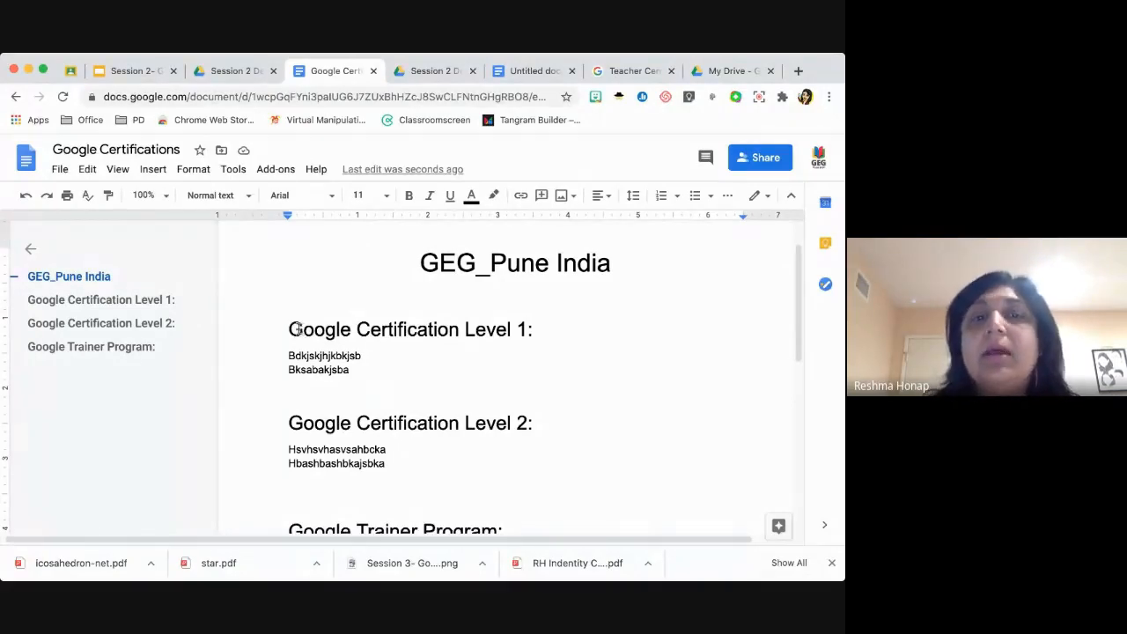
pyautogui.moveTo(291, 329); pyautogui.dragTo(533, 327)
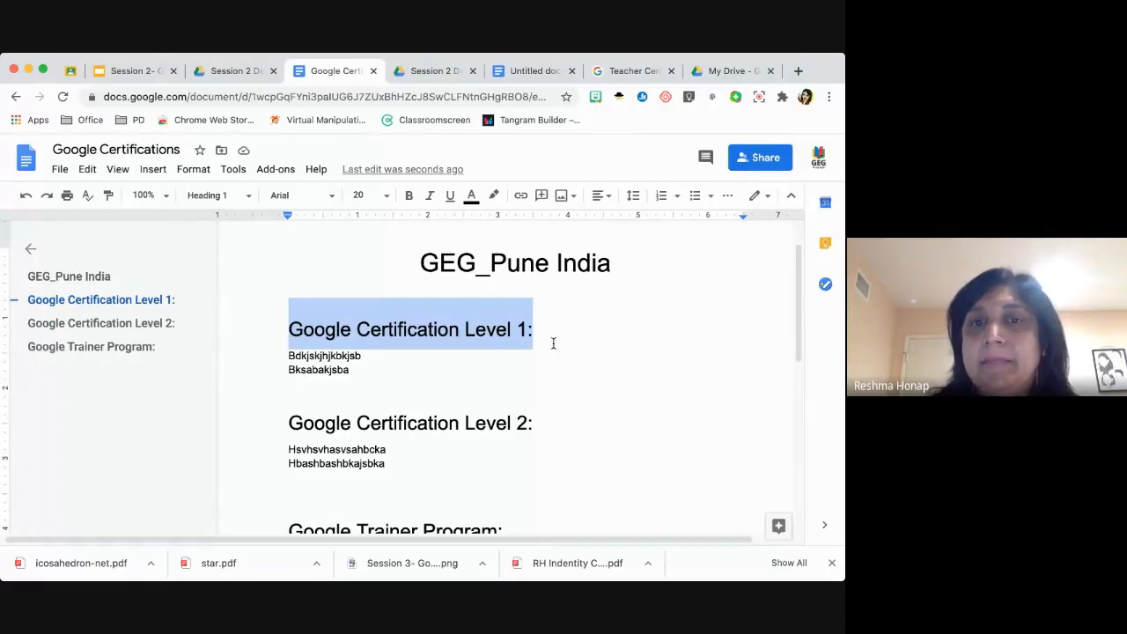
pyautogui.doubleClick(553, 343)
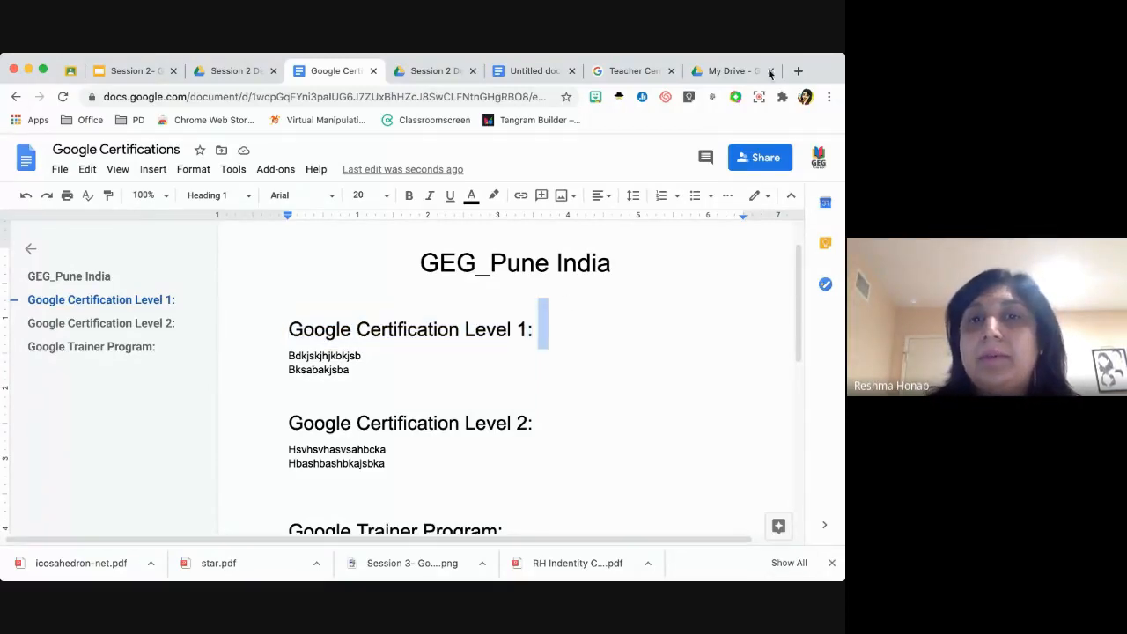
# Switch to the Teacher Center site and open Fundamentals Training from the Certified Educator Level 1 page, signing in with the GEG_Pune India account.
pyautogui.click(632, 70)
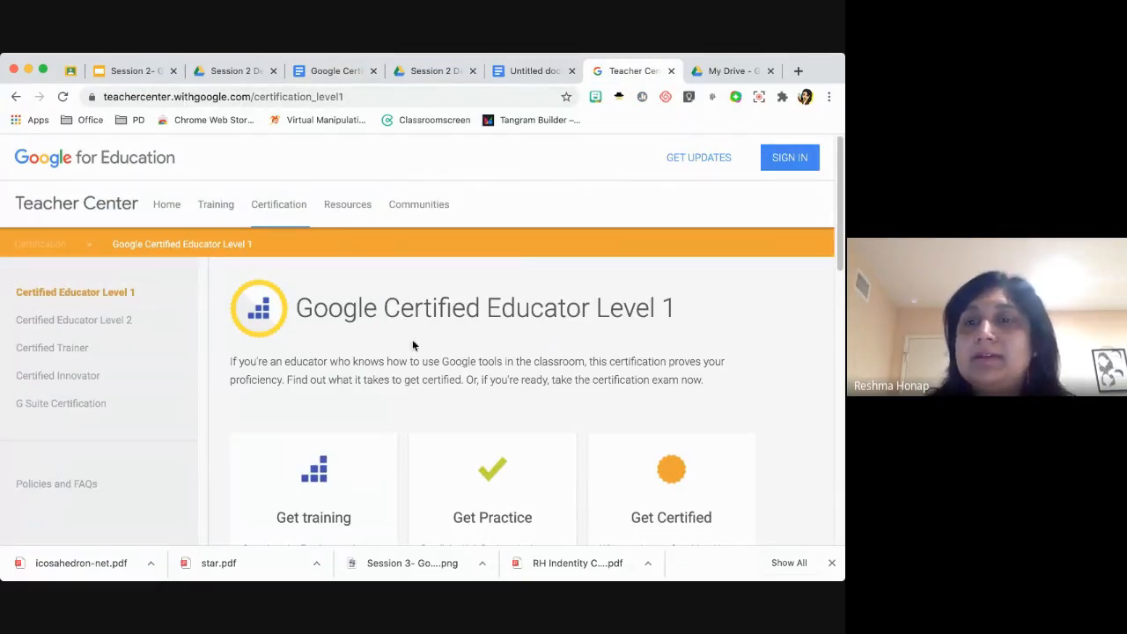
pyautogui.scroll(-3, 418, 350)
pyautogui.scroll(-10, 421, 355)
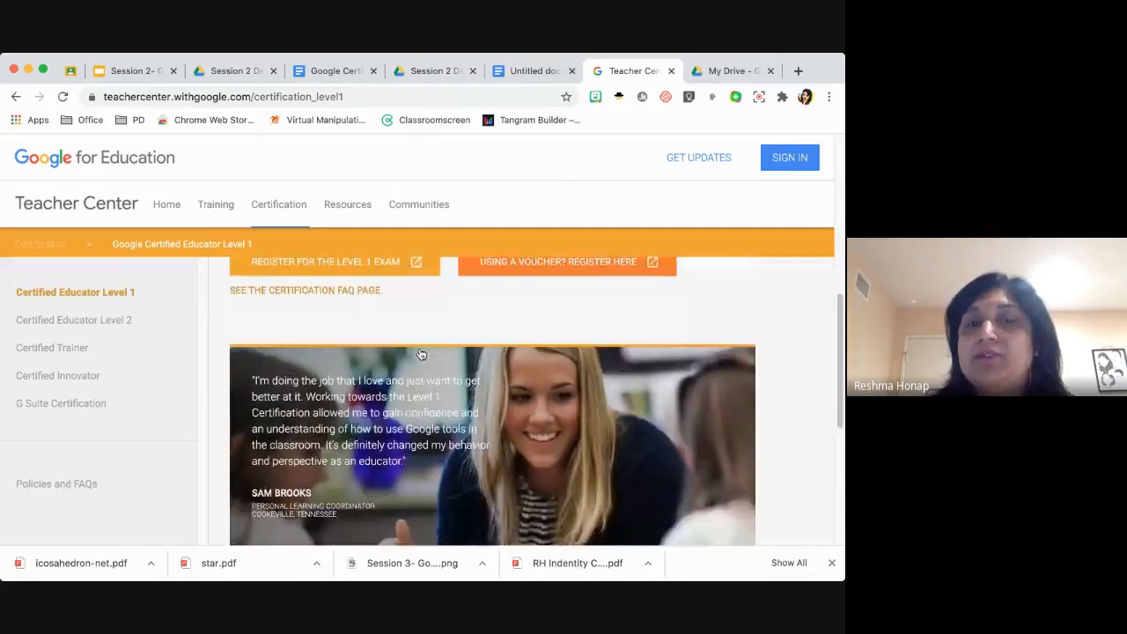
pyautogui.scroll(5, 423, 353)
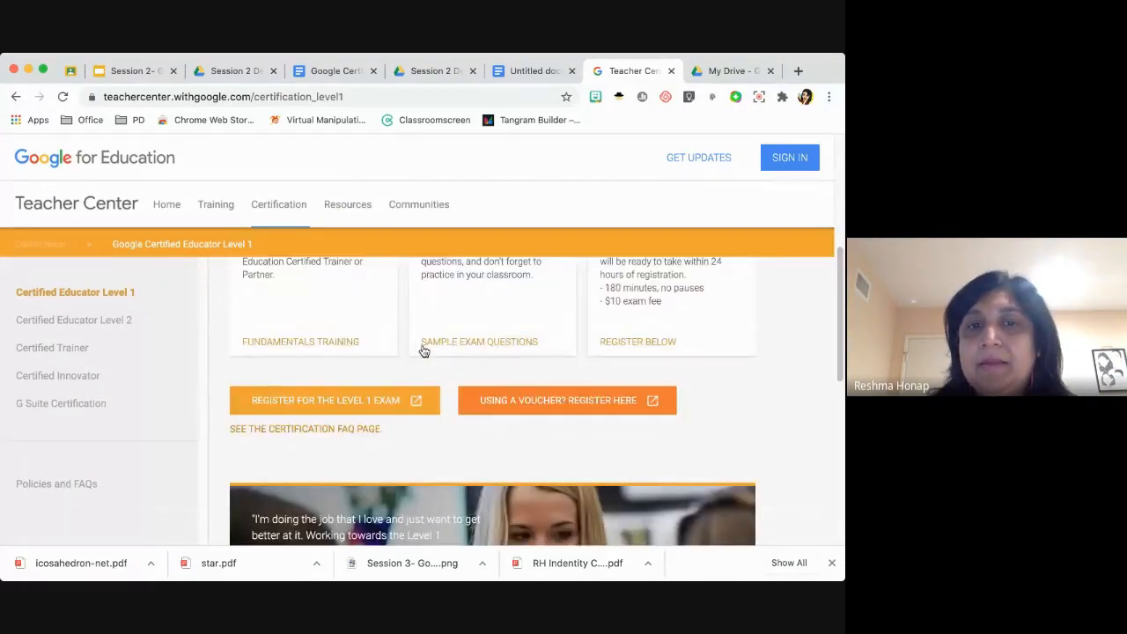
pyautogui.scroll(-1, 421, 355)
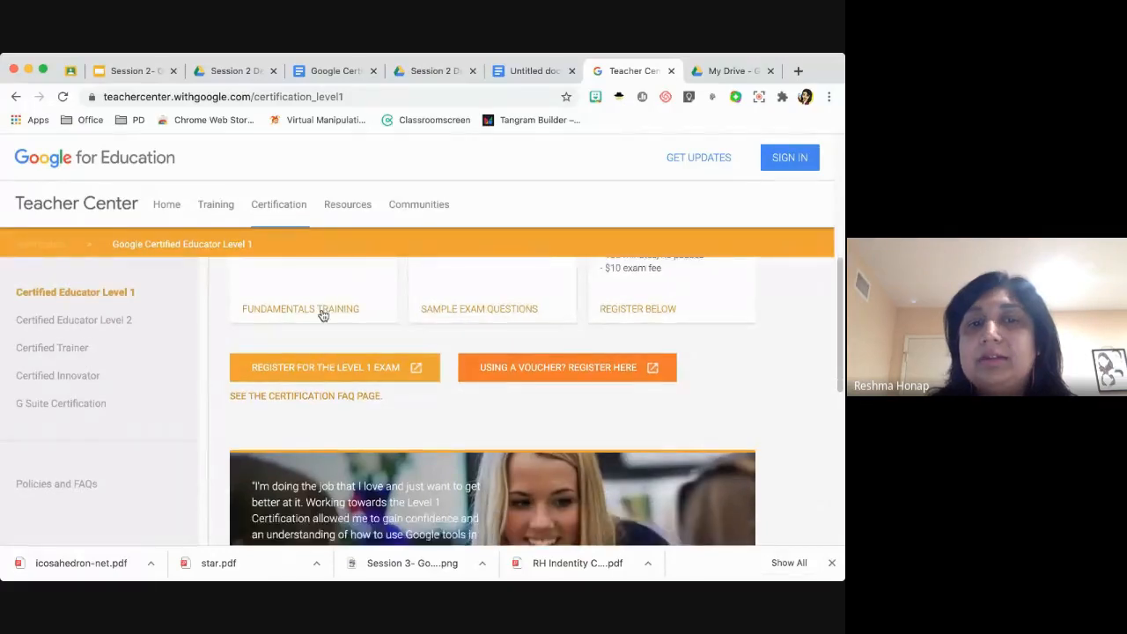
pyautogui.click(322, 312)
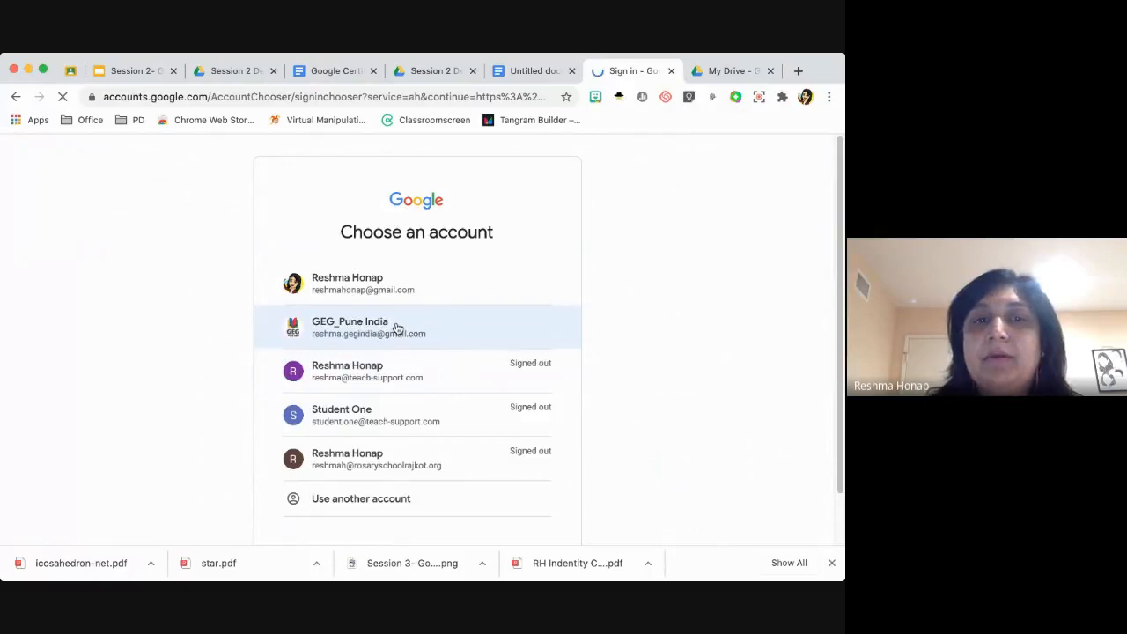
pyautogui.click(397, 327)
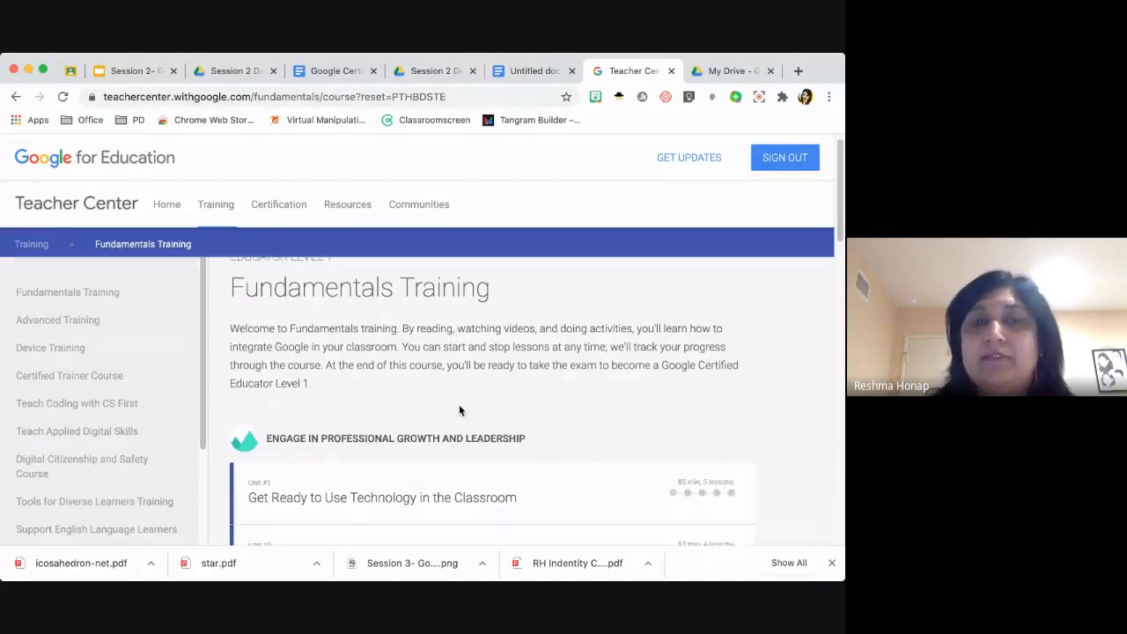
# Look over the Fundamentals Training course units and copy the page's web address.
pyautogui.scroll(-2, 460, 410)
pyautogui.scroll(-1, 459, 408)
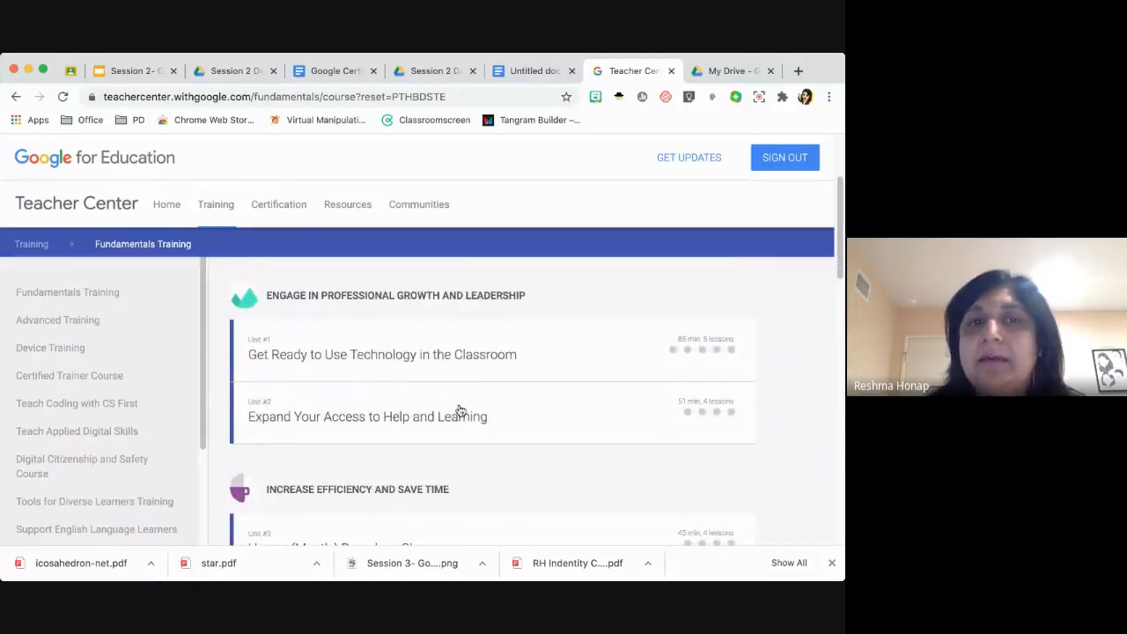
pyautogui.scroll(3, 459, 410)
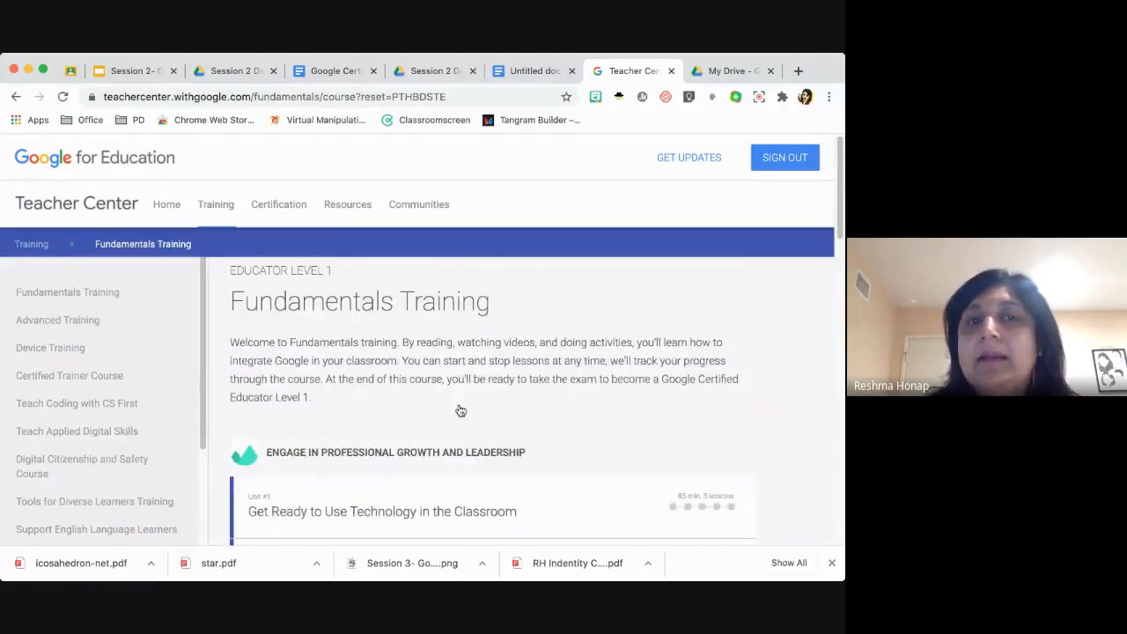
pyautogui.click(322, 97)
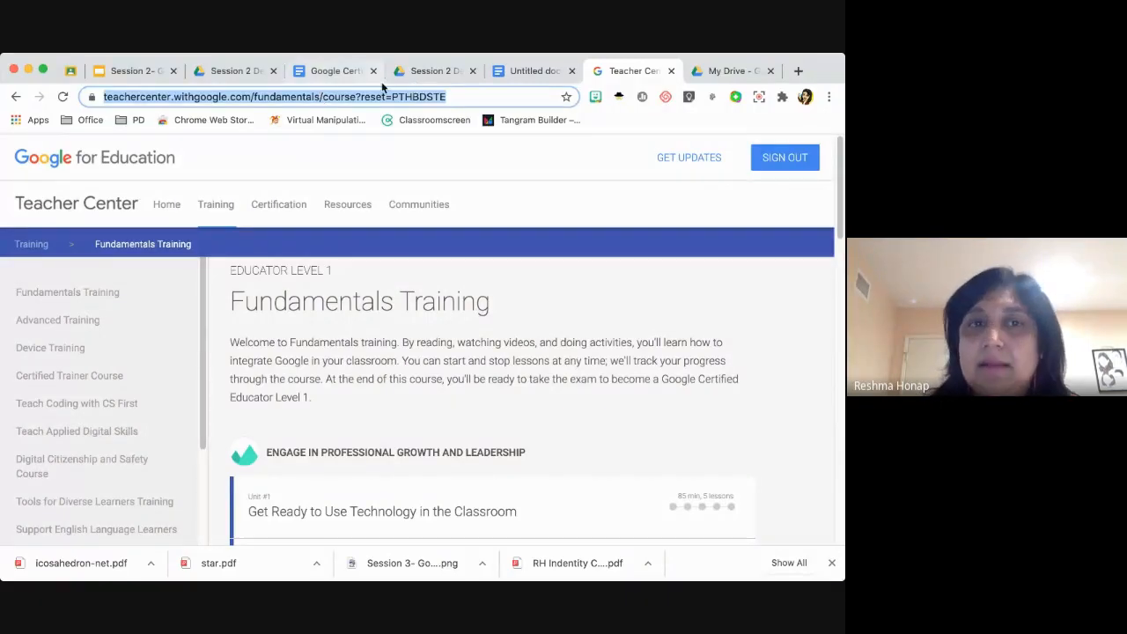
# In the Google Certifications document, link the "Google Certification Level 1:" heading to the copied Fundamentals Training web address.
pyautogui.click(314, 78)
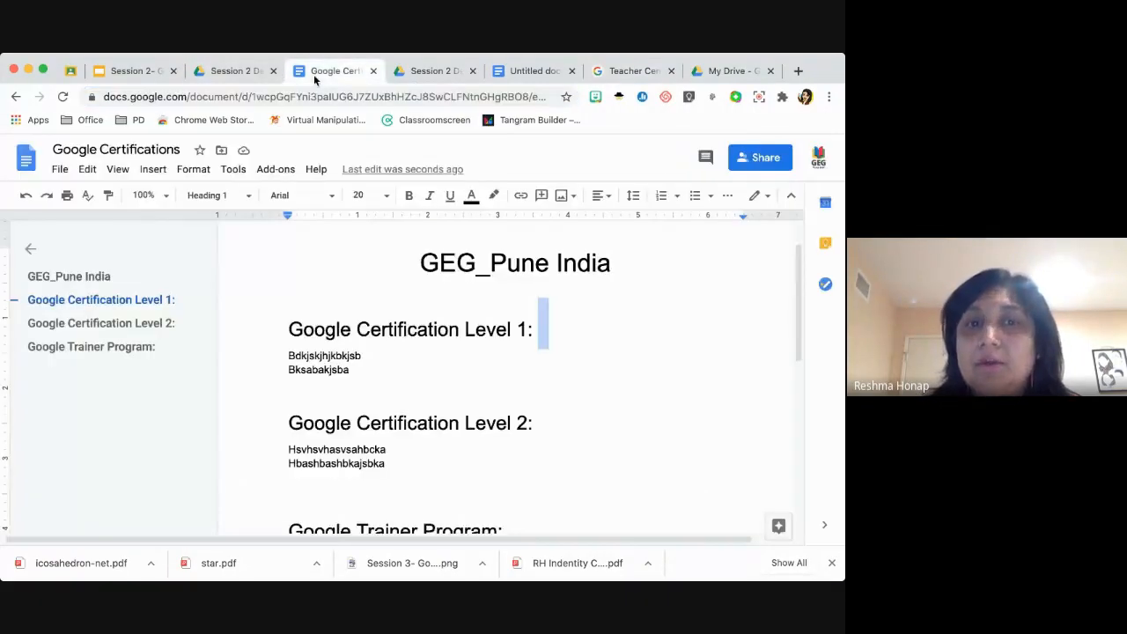
pyautogui.moveTo(289, 329); pyautogui.dragTo(531, 330)
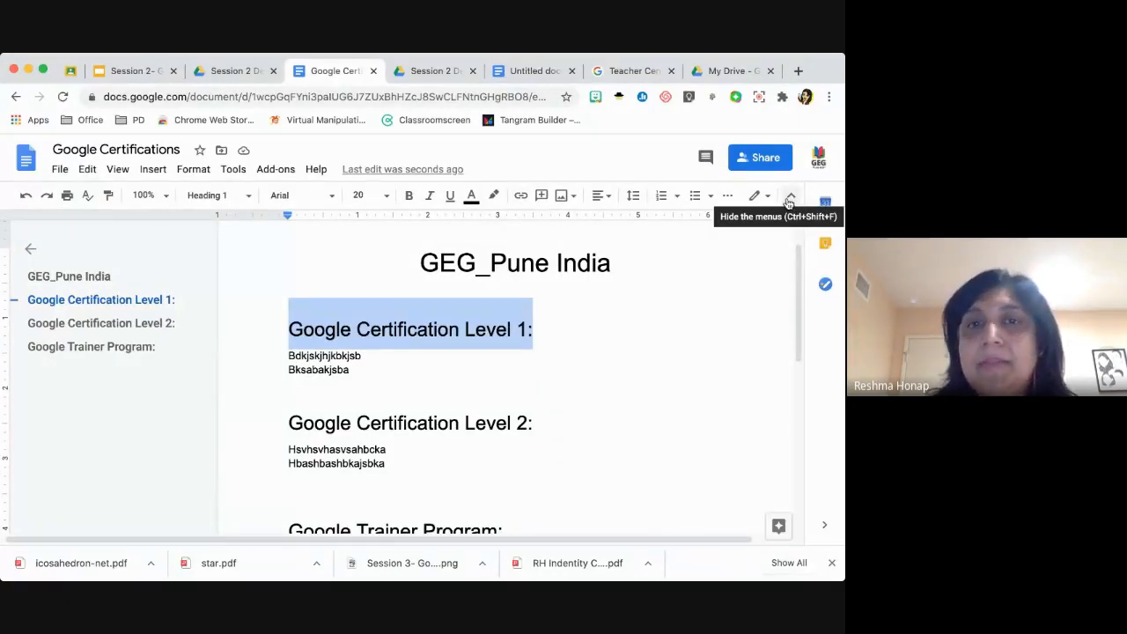
pyautogui.click(521, 197)
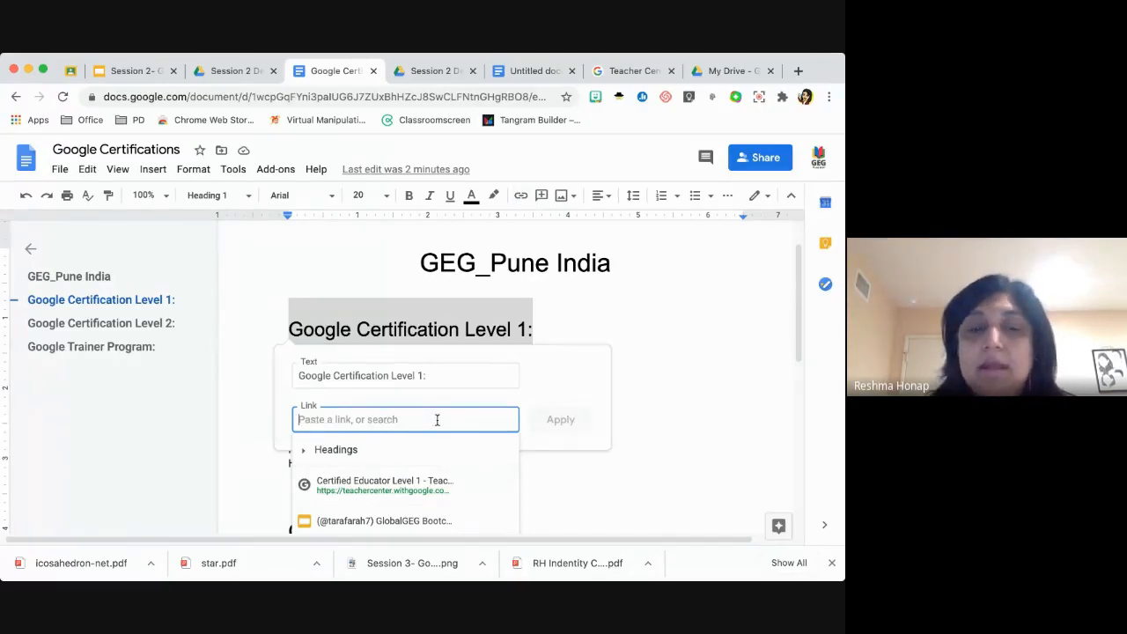
pyautogui.press('super+v')
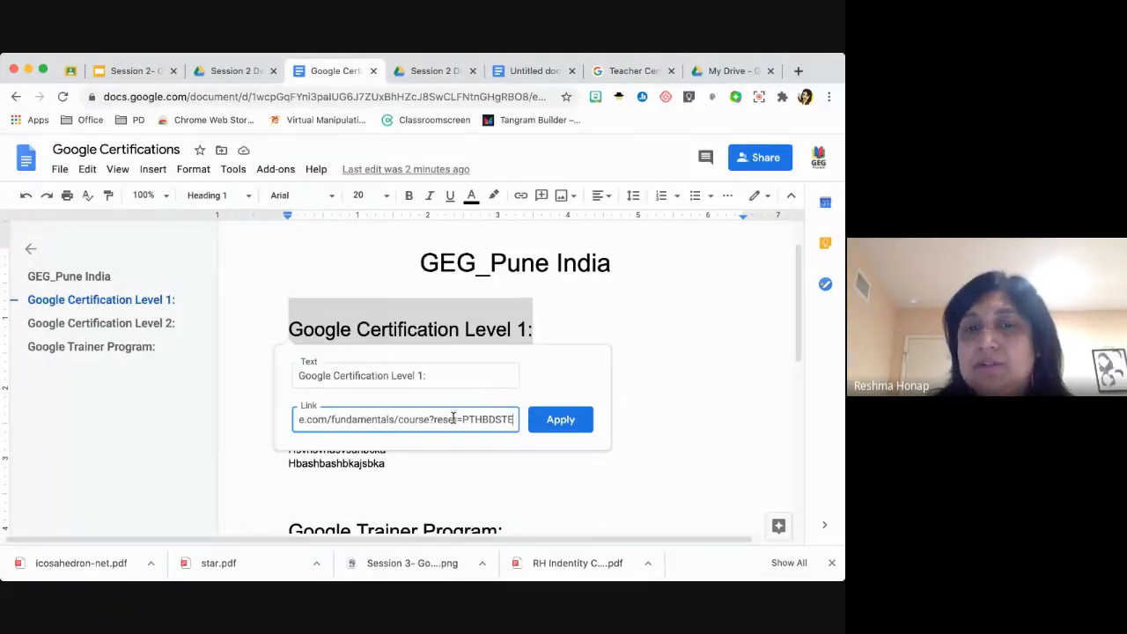
pyautogui.click(567, 426)
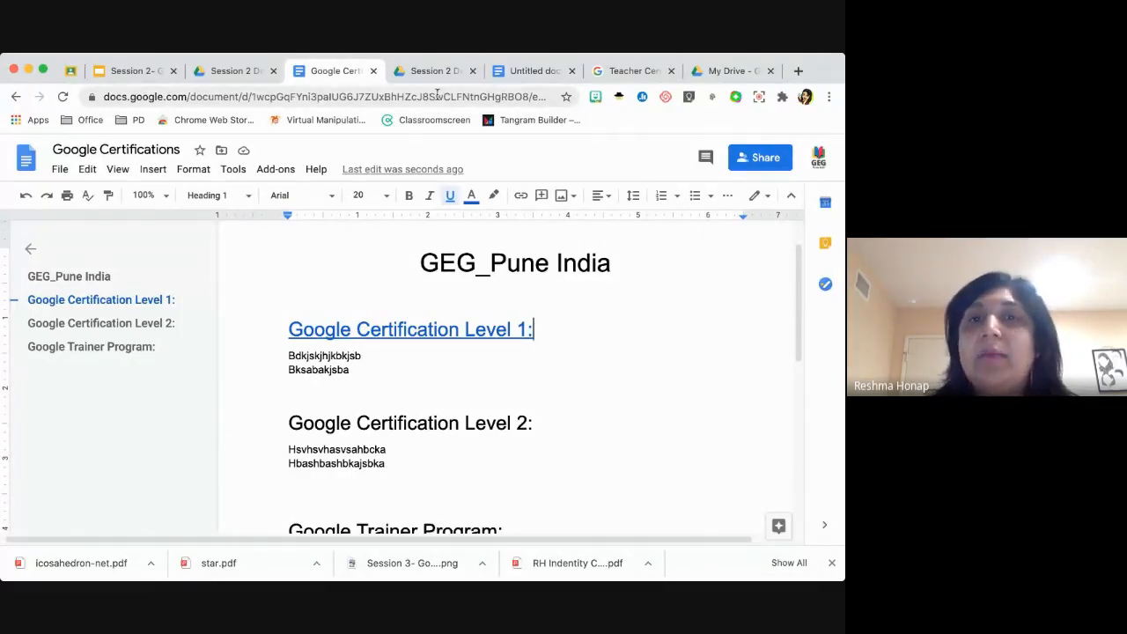
# Switch to the Teacher Center site, open the Advanced Training course and copy its web address.
pyautogui.click(635, 70)
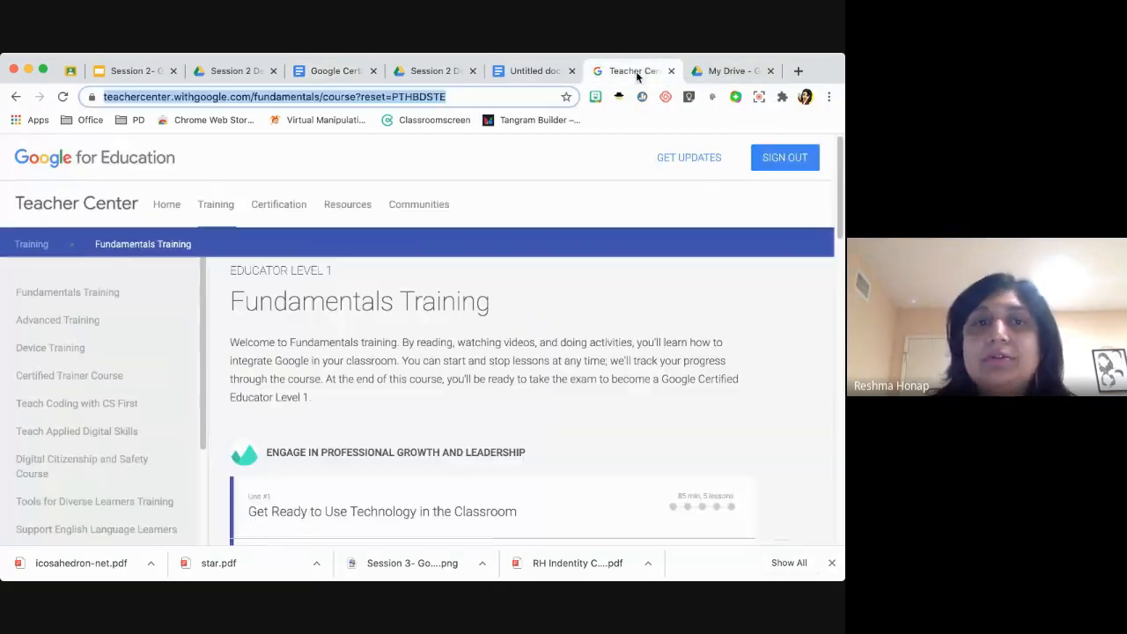
pyautogui.click(80, 322)
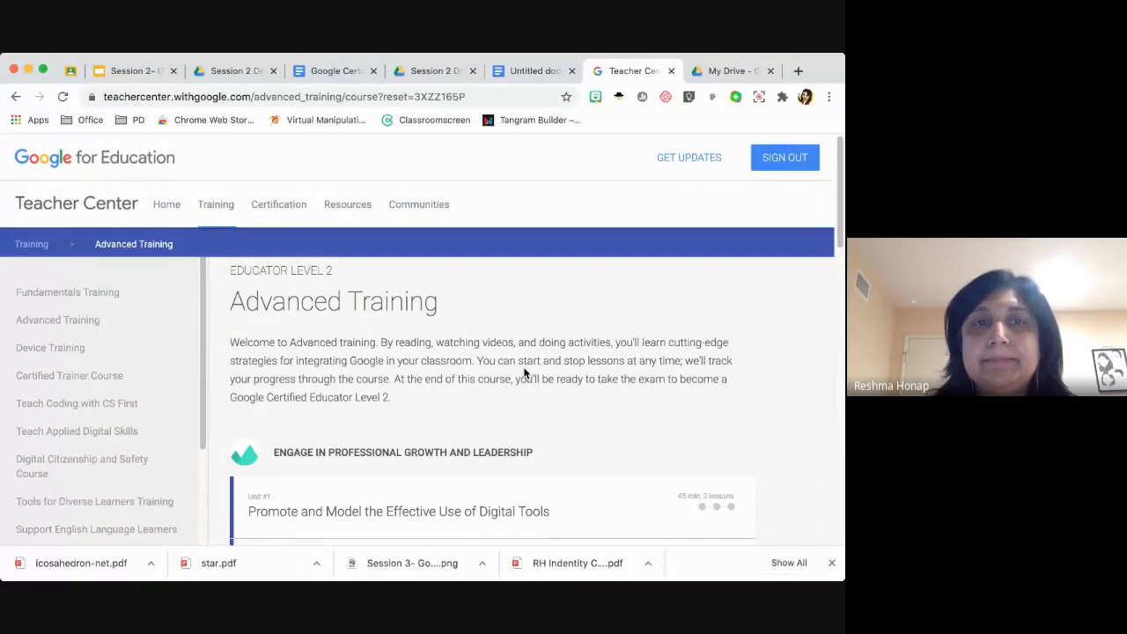
pyautogui.click(319, 98)
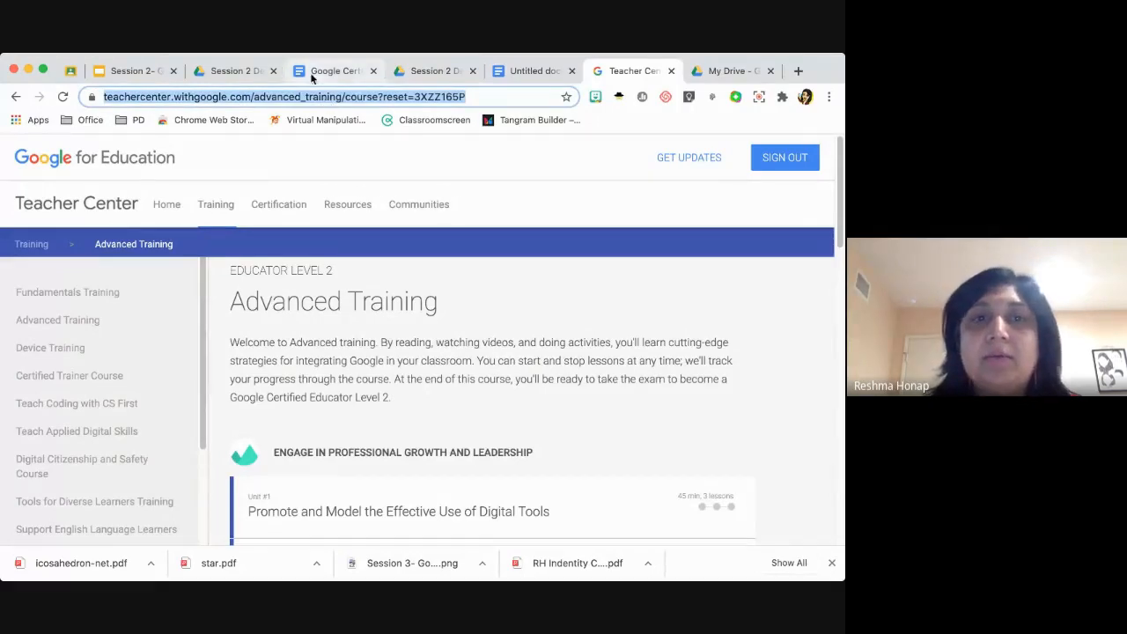
# Back in the Google Certifications document, replace the "Google Certification Level 1:" heading's link with the copied Advanced Training address.
pyautogui.click(334, 71)
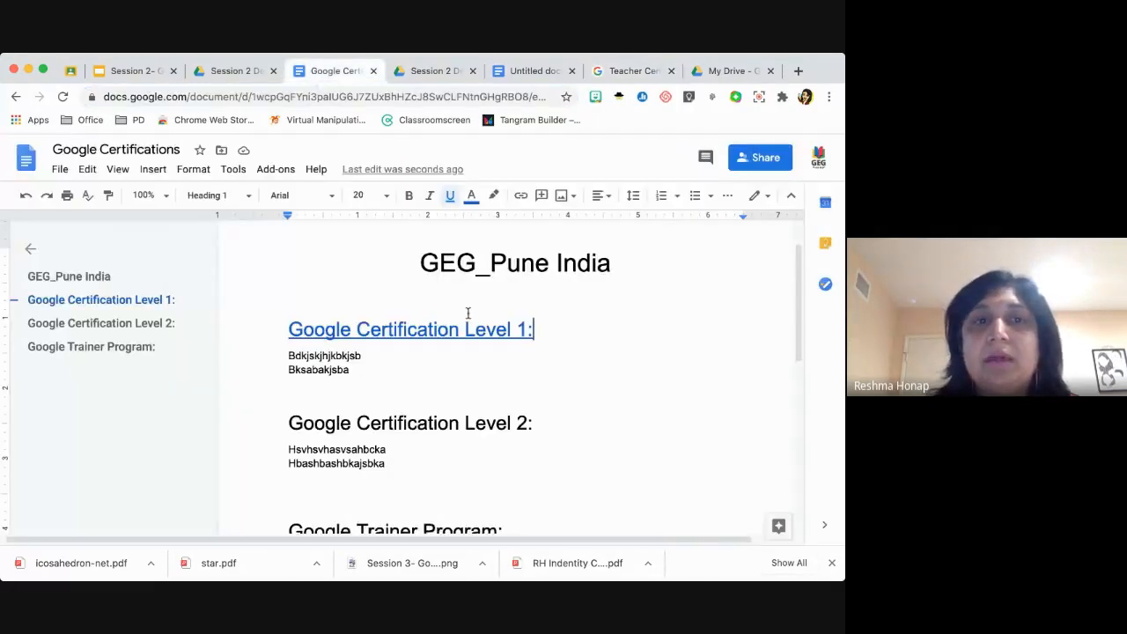
pyautogui.click(158, 174)
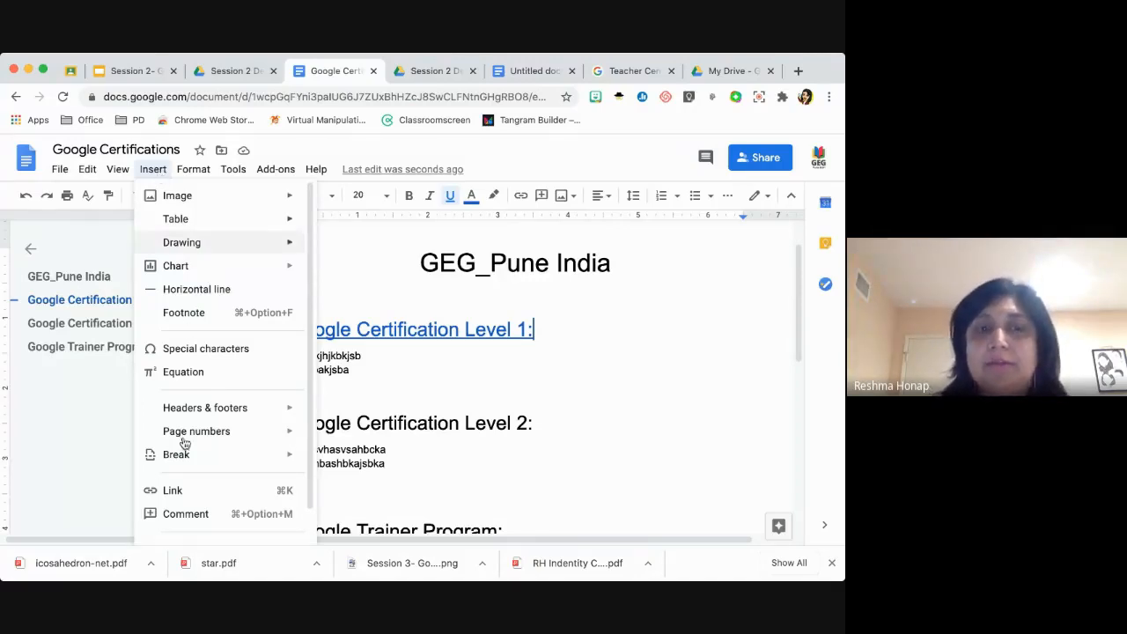
pyautogui.click(174, 490)
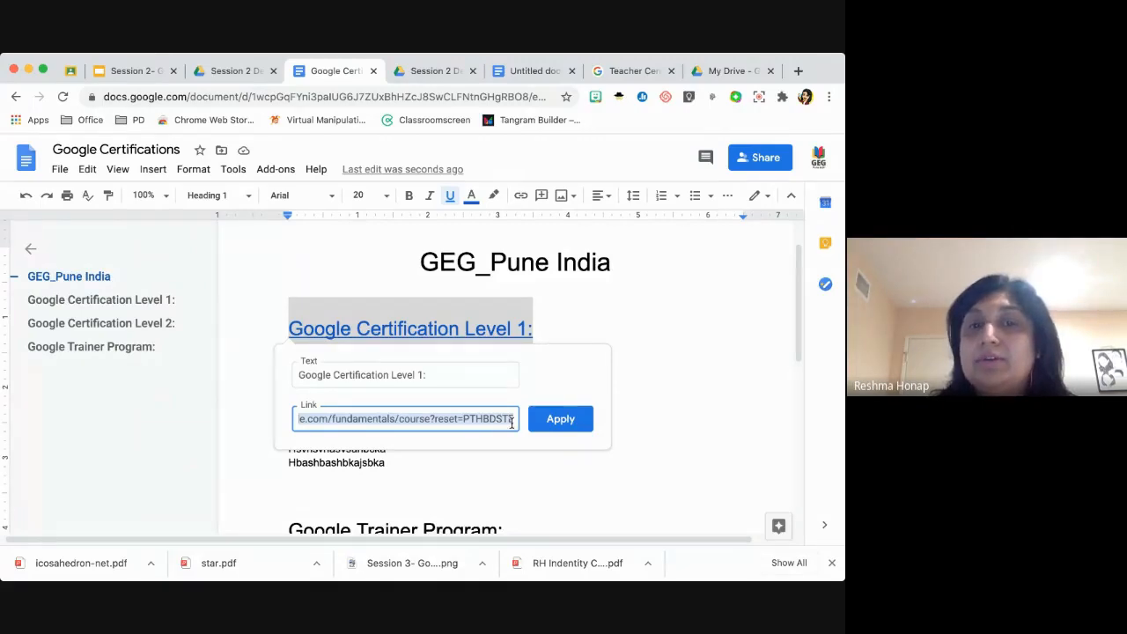
pyautogui.press('super+v')
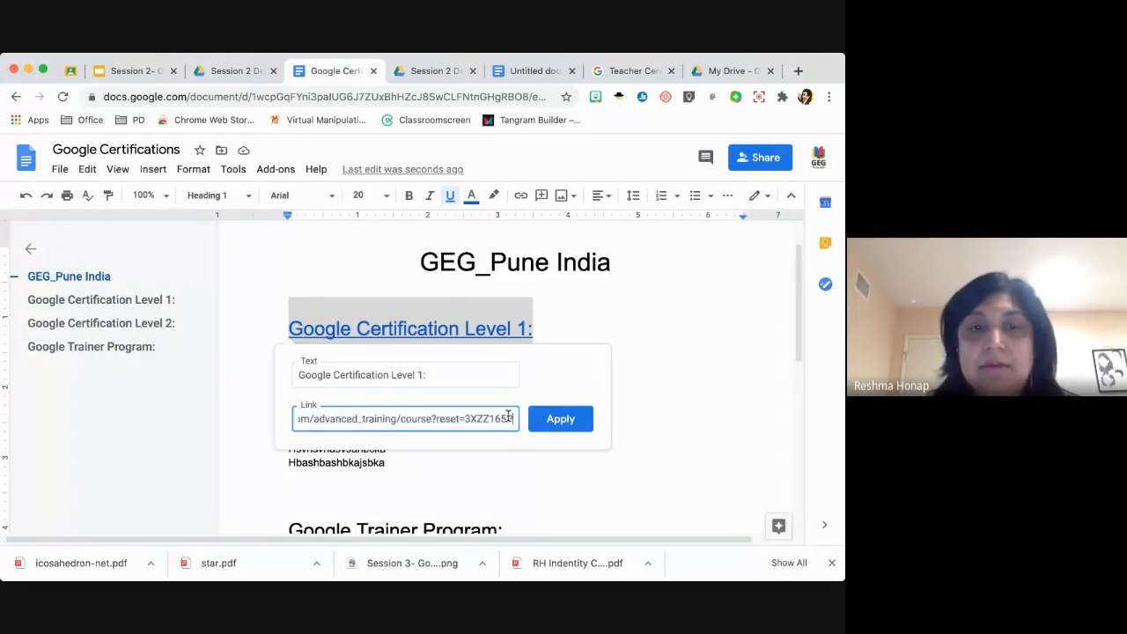
pyautogui.click(564, 421)
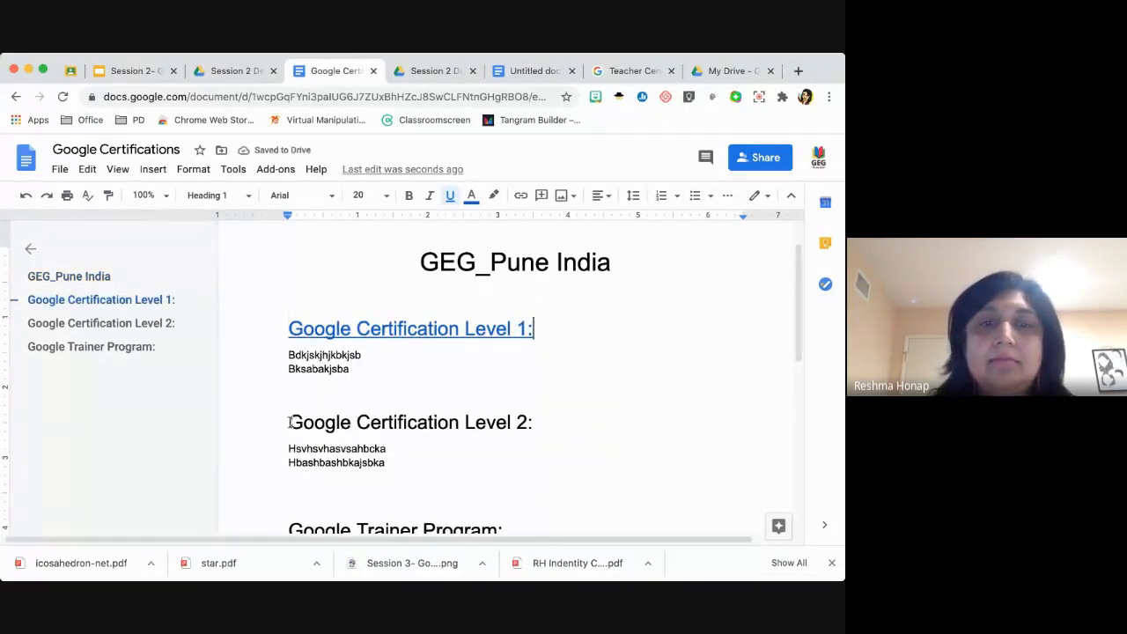
# Link the "Google Certification Level 2:" heading to the copied Advanced Training address and close the Teacher Center page.
pyautogui.scroll(-2, 601, 484)
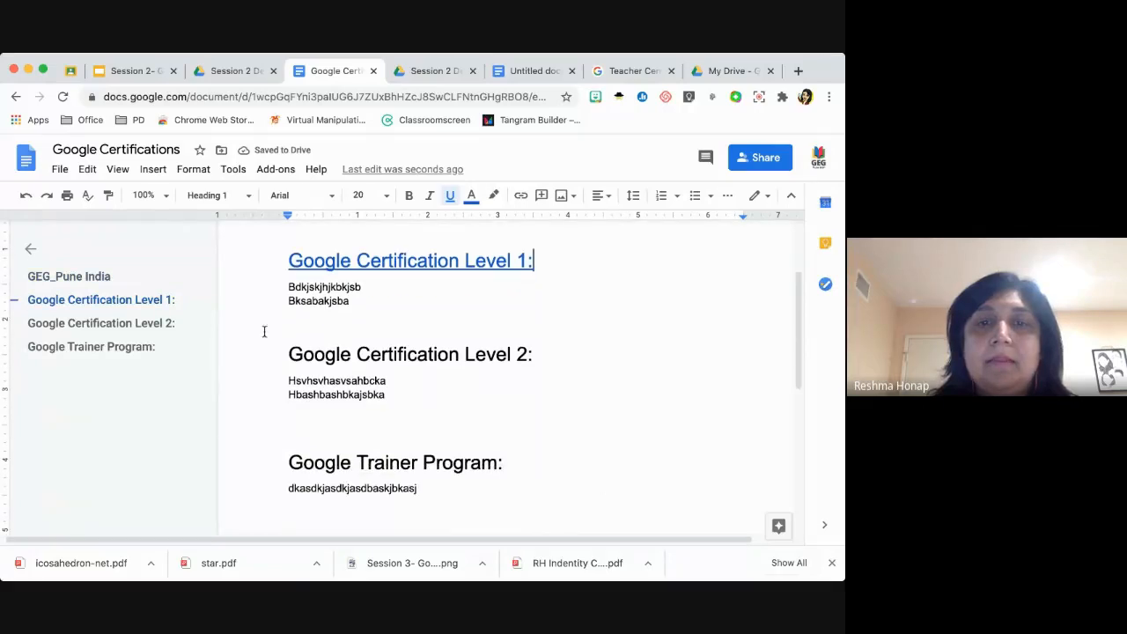
pyautogui.moveTo(287, 351); pyautogui.dragTo(544, 356)
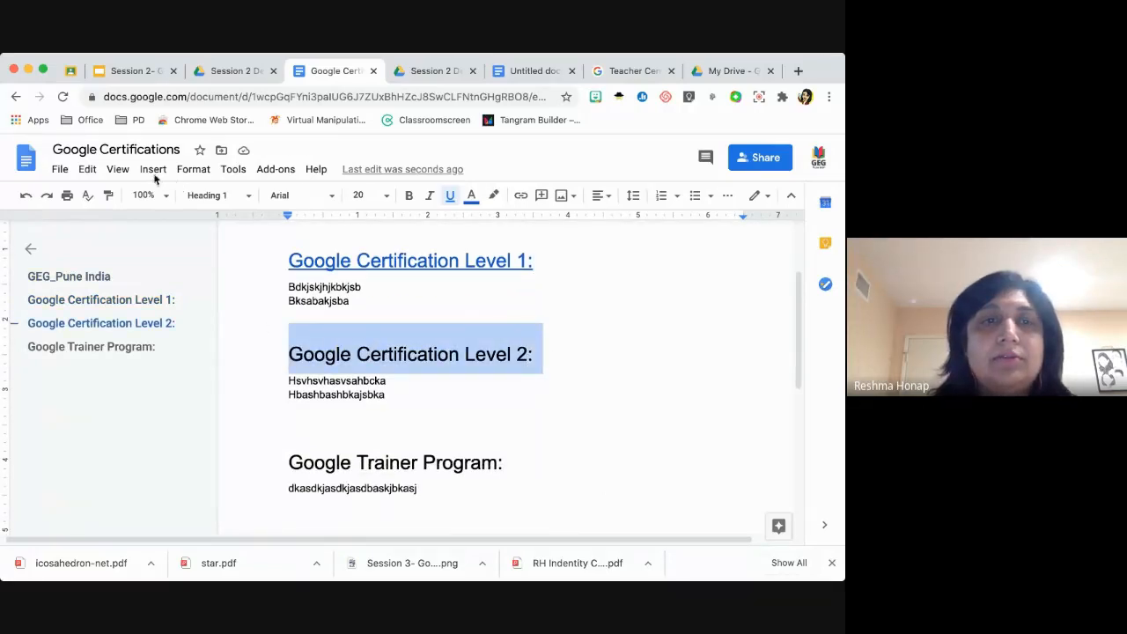
pyautogui.click(154, 173)
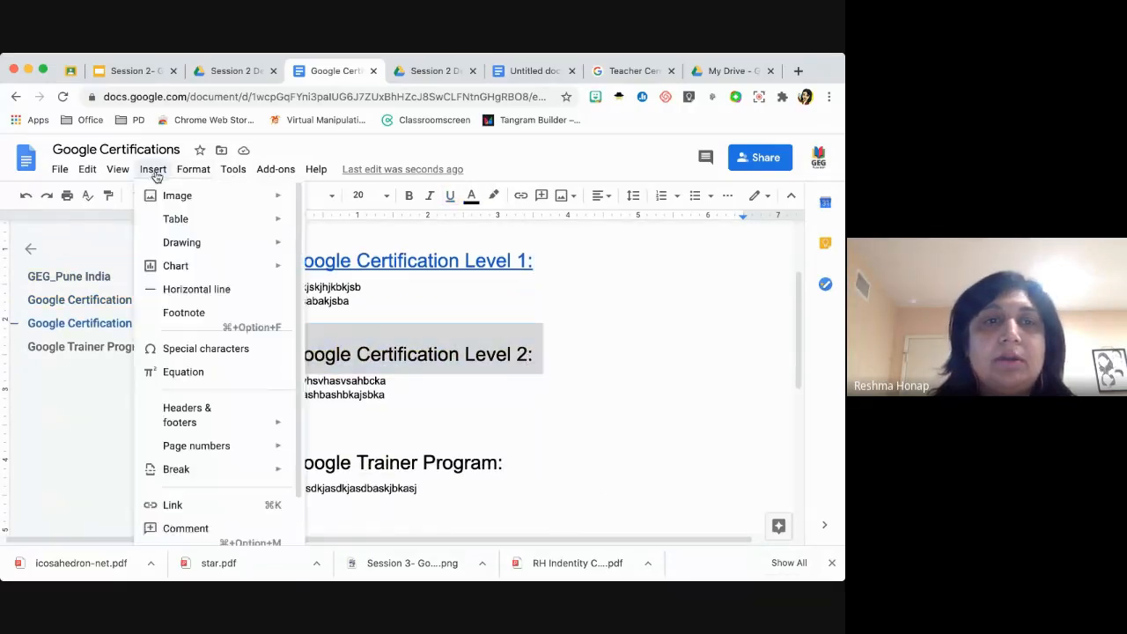
pyautogui.click(172, 503)
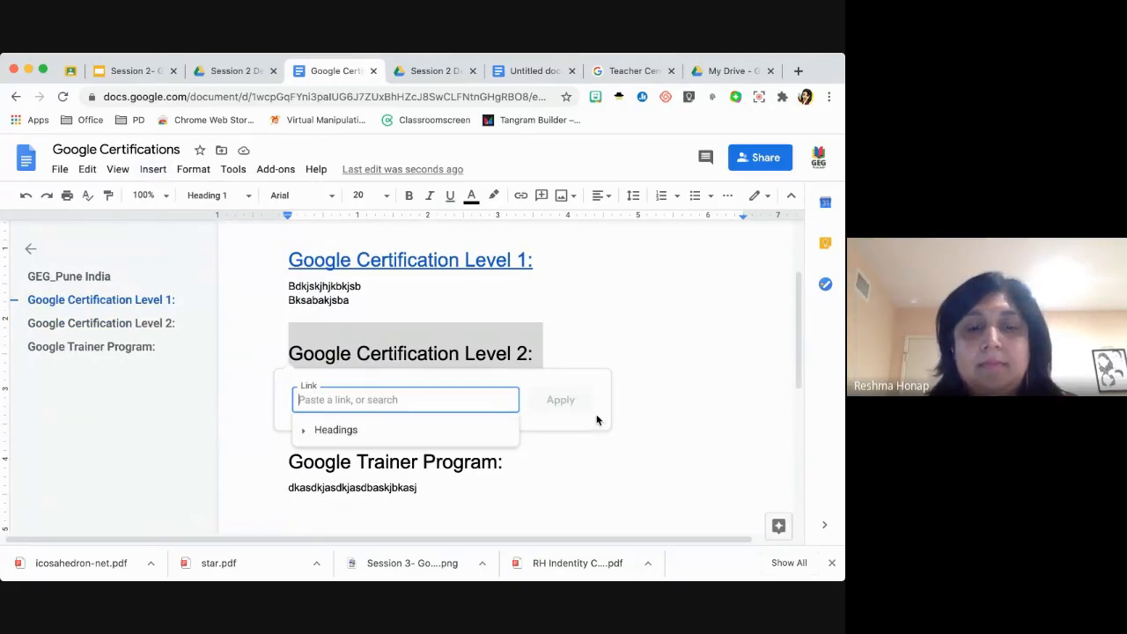
pyautogui.hotkey('ctrl', 'v')
pyautogui.click(576, 400)
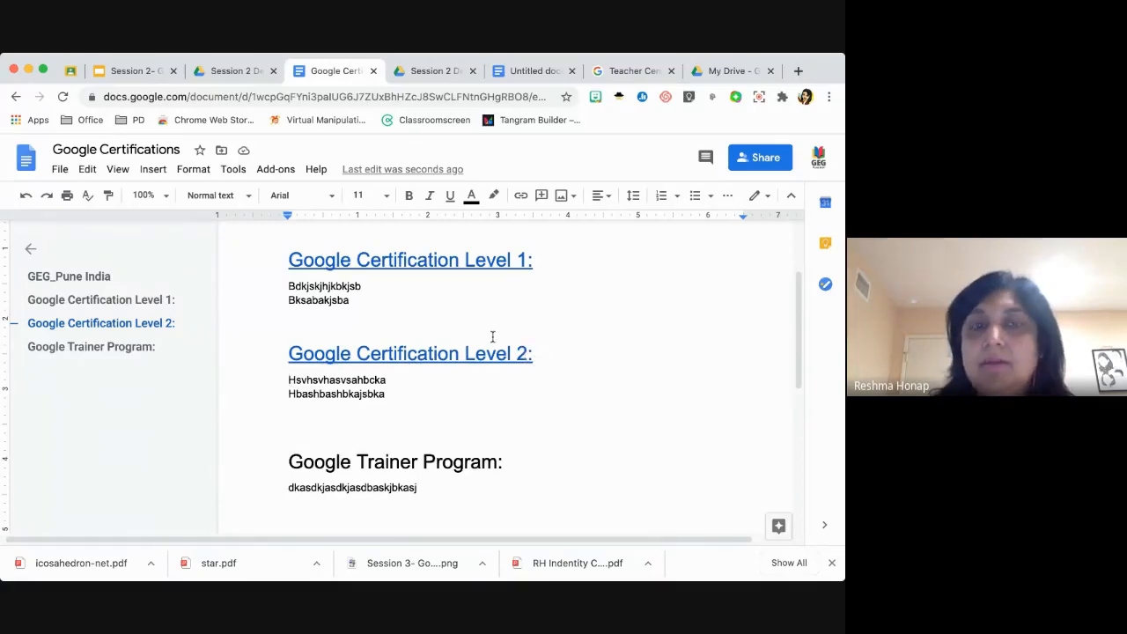
pyautogui.scroll(2, 493, 339)
pyautogui.scroll(-1, 493, 339)
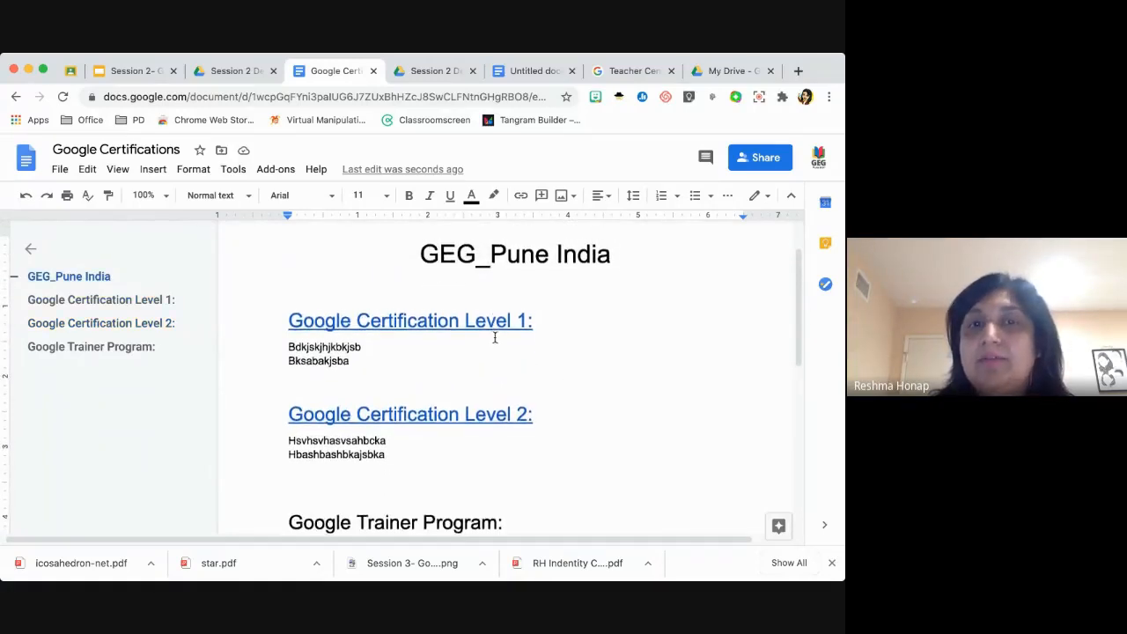
pyautogui.scroll(1, 494, 327)
pyautogui.click(672, 72)
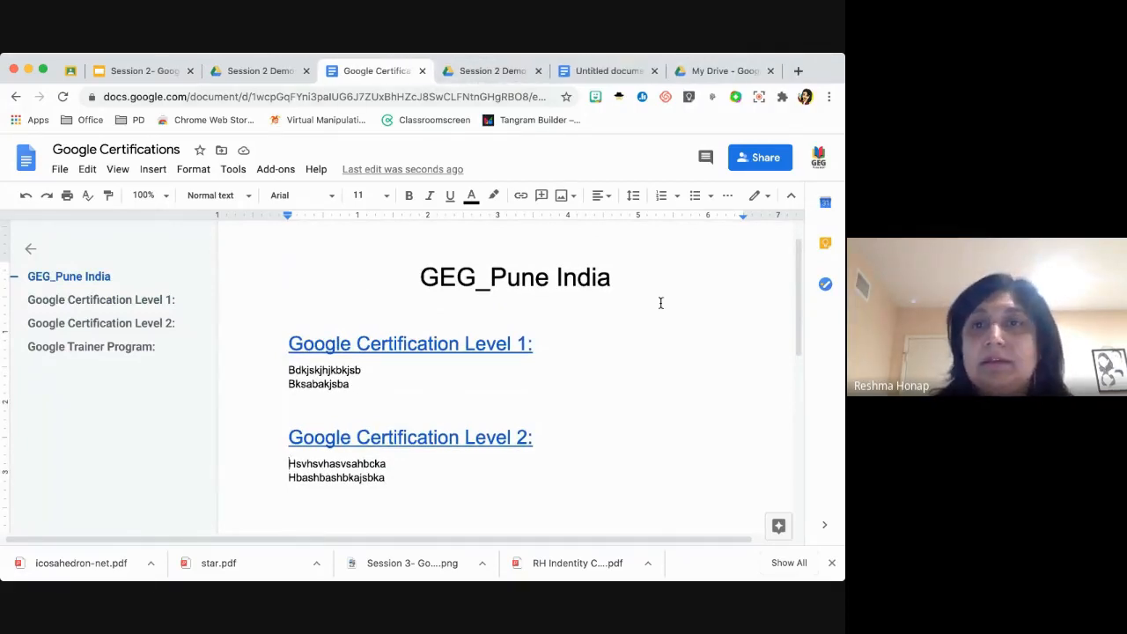
# Follow the link on the "Google Certification Level 1:" heading to check its web page, and close that page.
pyautogui.scroll(-1, 474, 340)
pyautogui.click(438, 303)
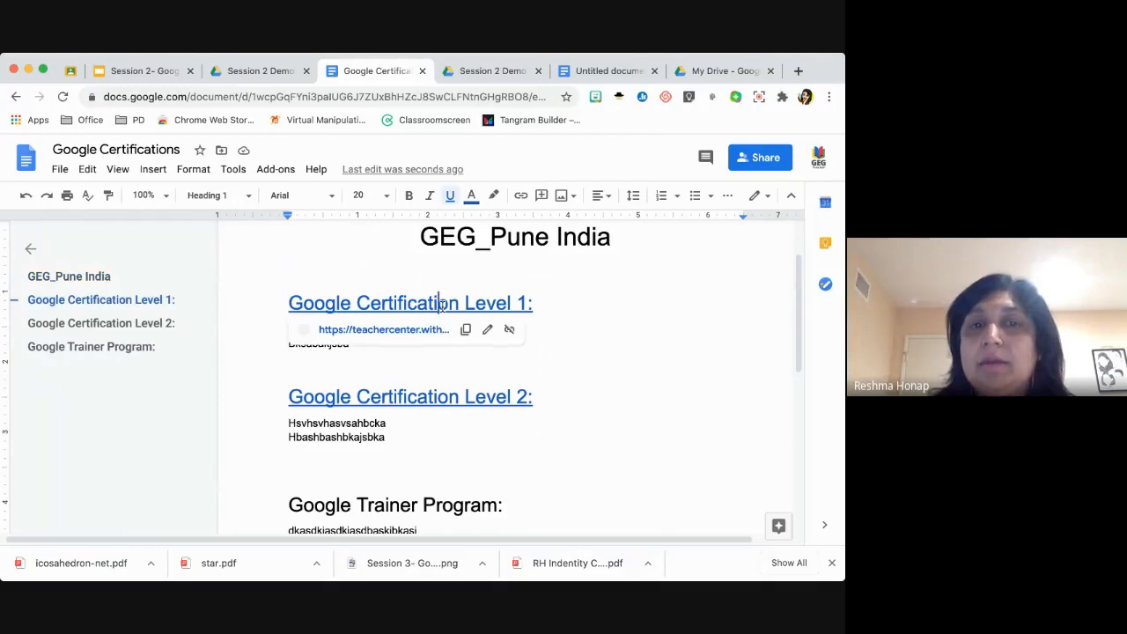
pyautogui.click(423, 333)
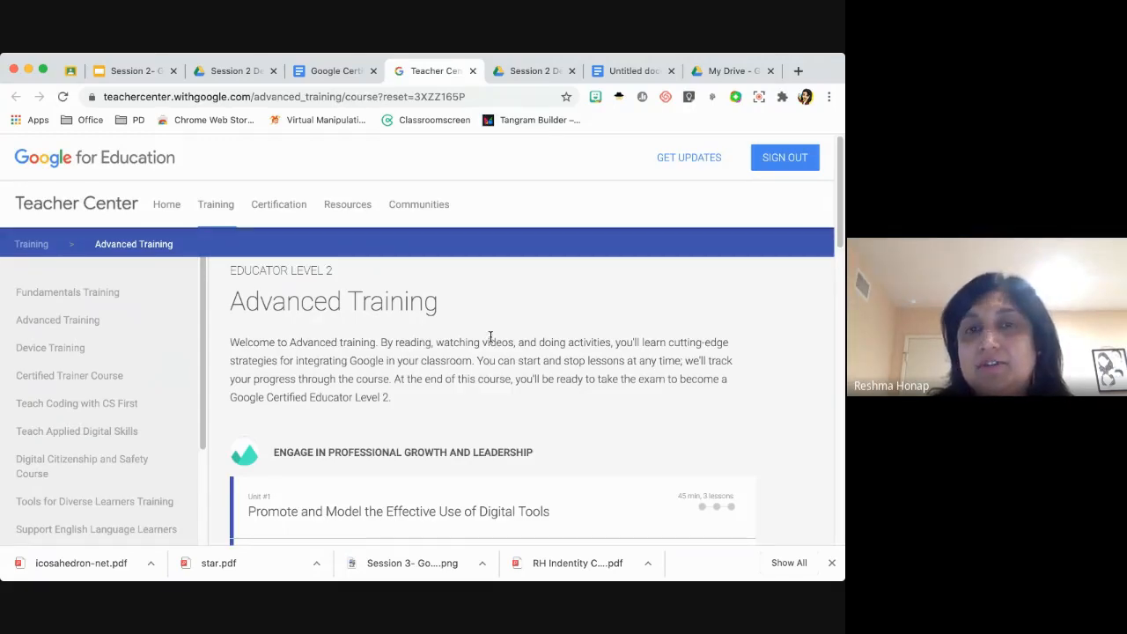
pyautogui.scroll(-10, 490, 337)
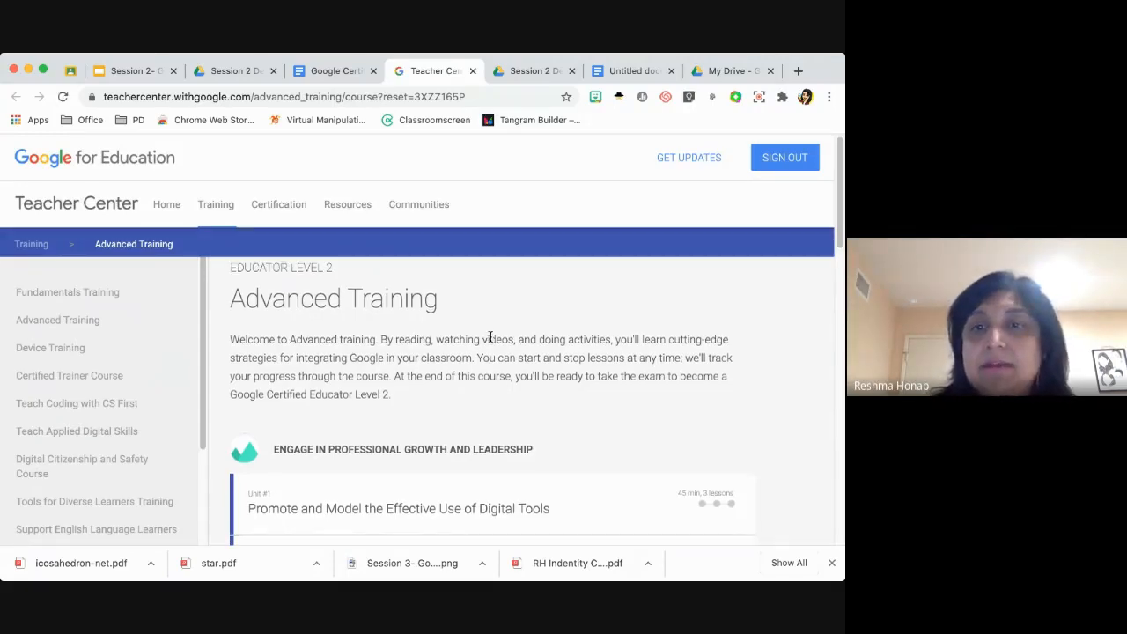
pyautogui.scroll(10, 491, 337)
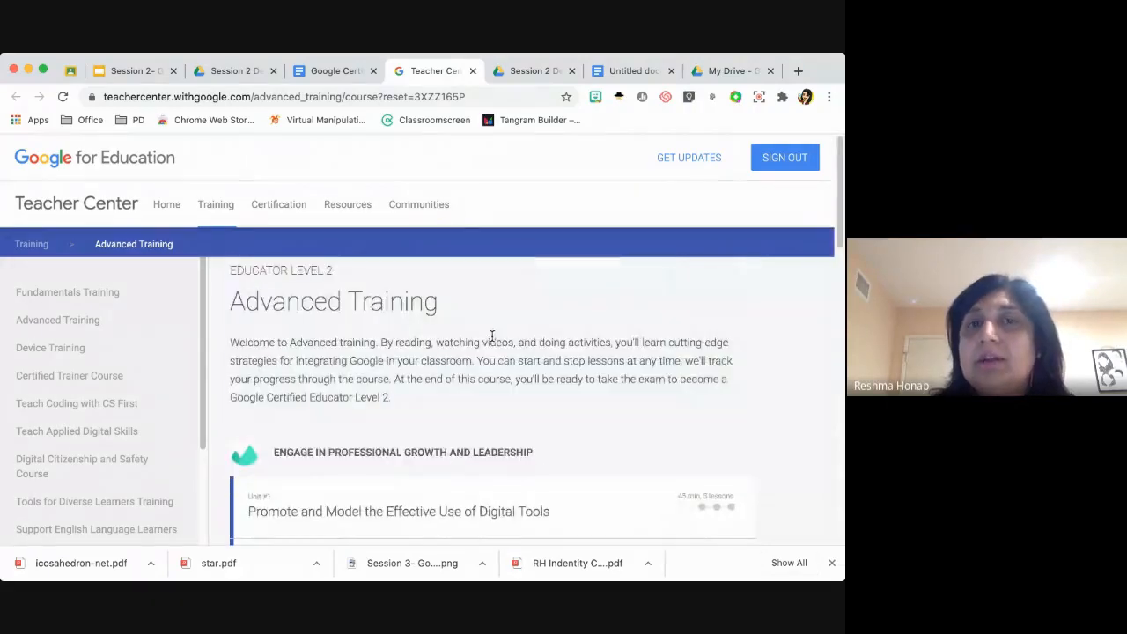
pyautogui.click(473, 70)
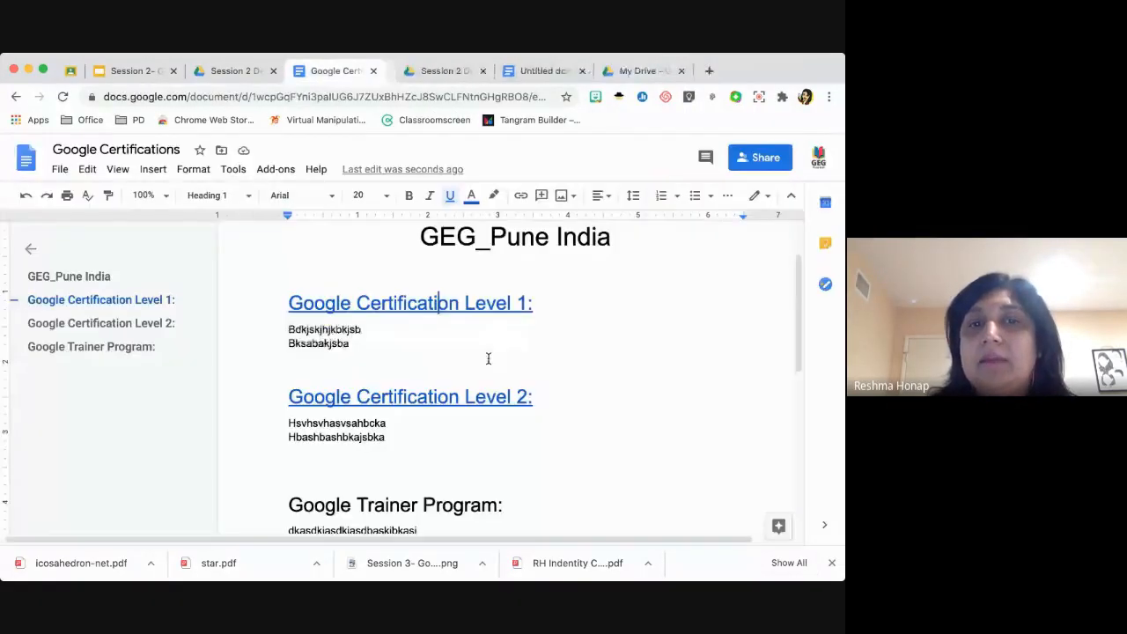
# Add an empty line between the "GEG_Pune India" title and the "Google Certification Level 1:" heading.
pyautogui.scroll(-2, 528, 456)
pyautogui.scroll(3, 529, 453)
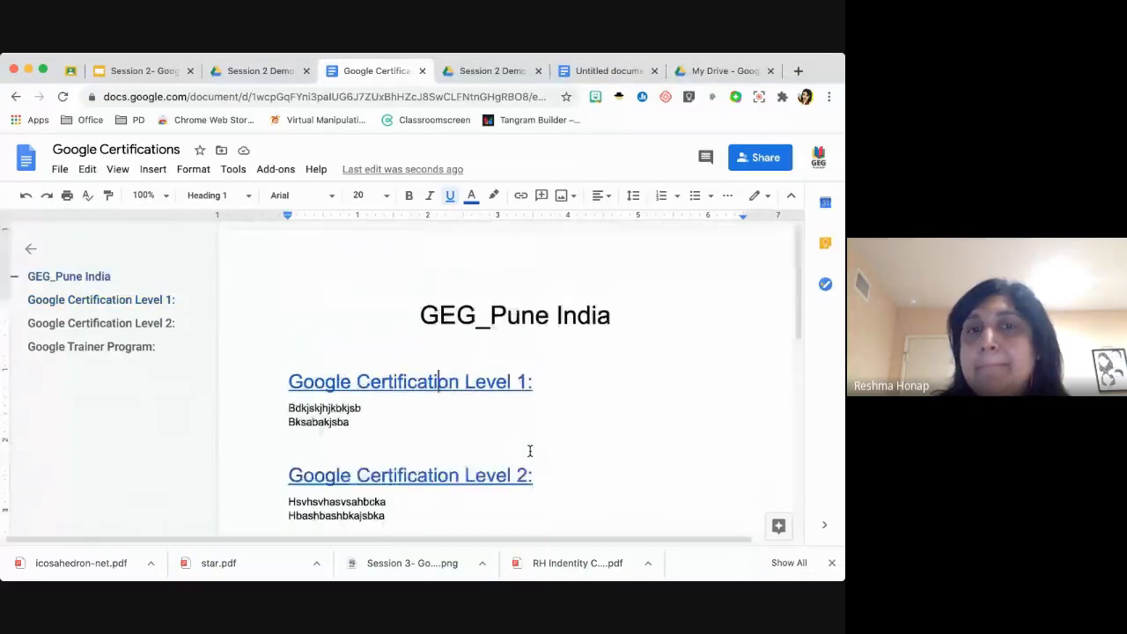
pyautogui.click(313, 349)
pyautogui.press('Return')
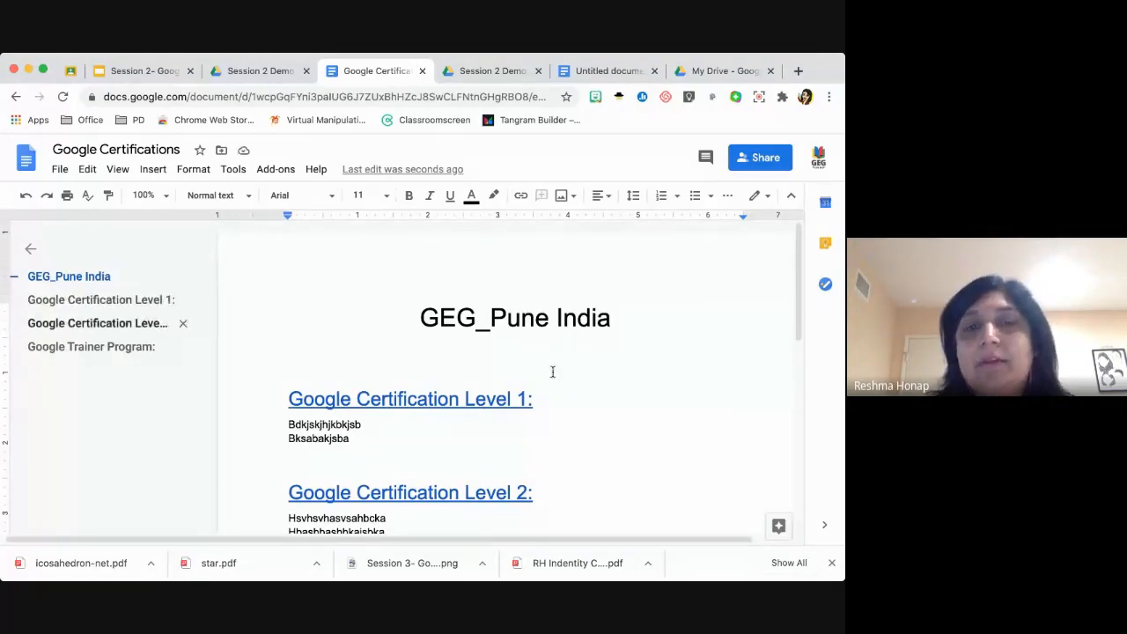
# Jump through the Level 1, Level 2 and Google Trainer Program headings using the document outline, returning to Level 1.
pyautogui.click(78, 303)
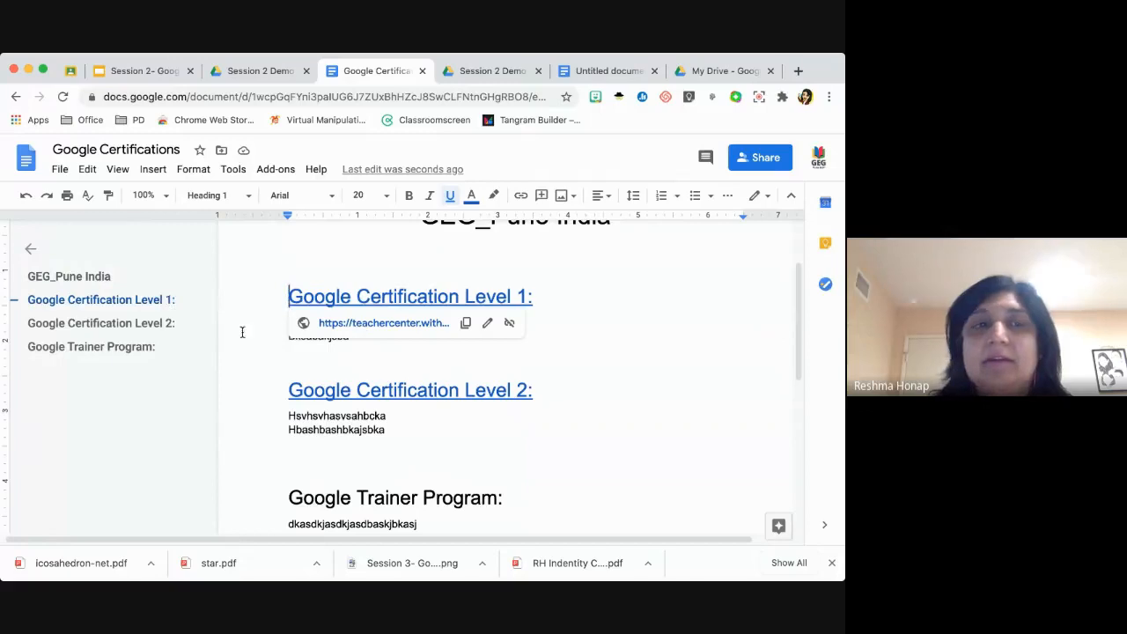
pyautogui.click(106, 325)
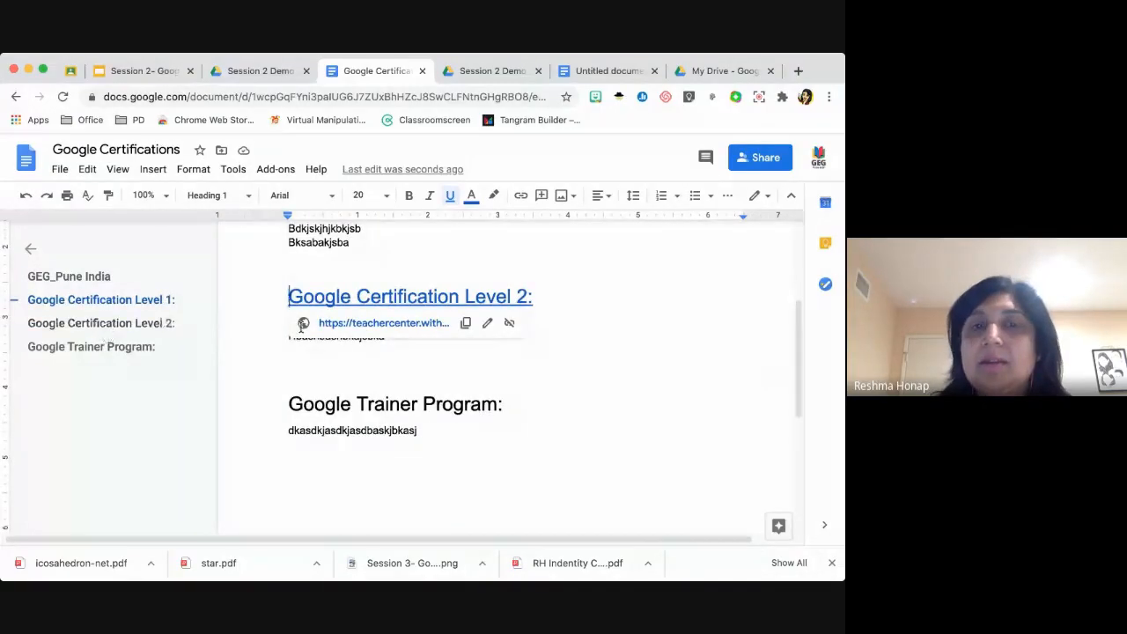
pyautogui.click(97, 351)
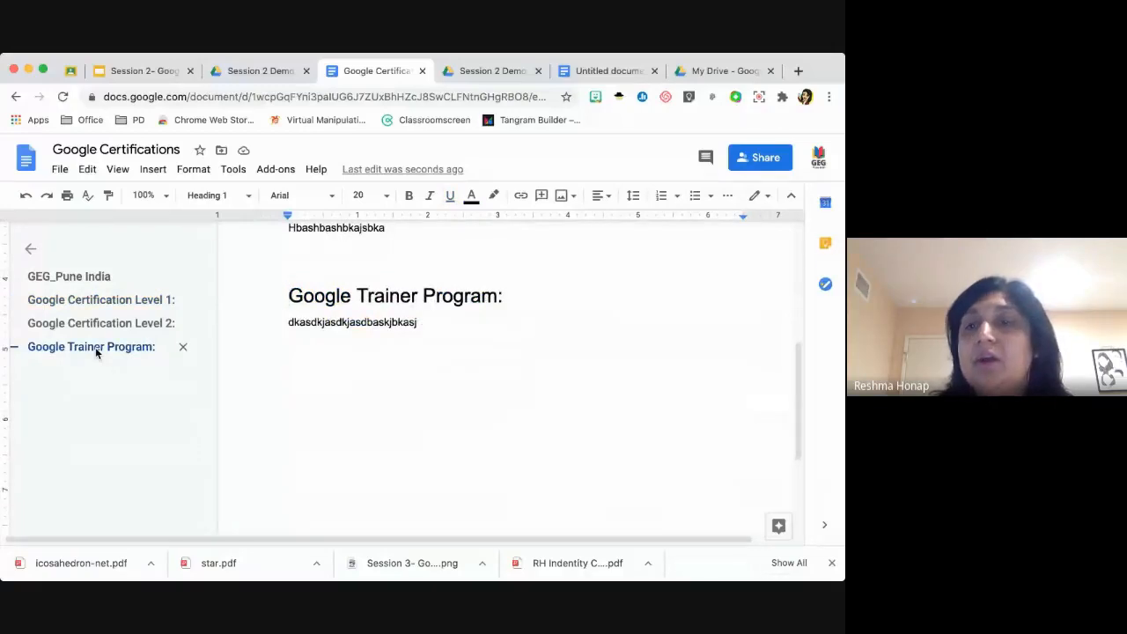
pyautogui.click(94, 301)
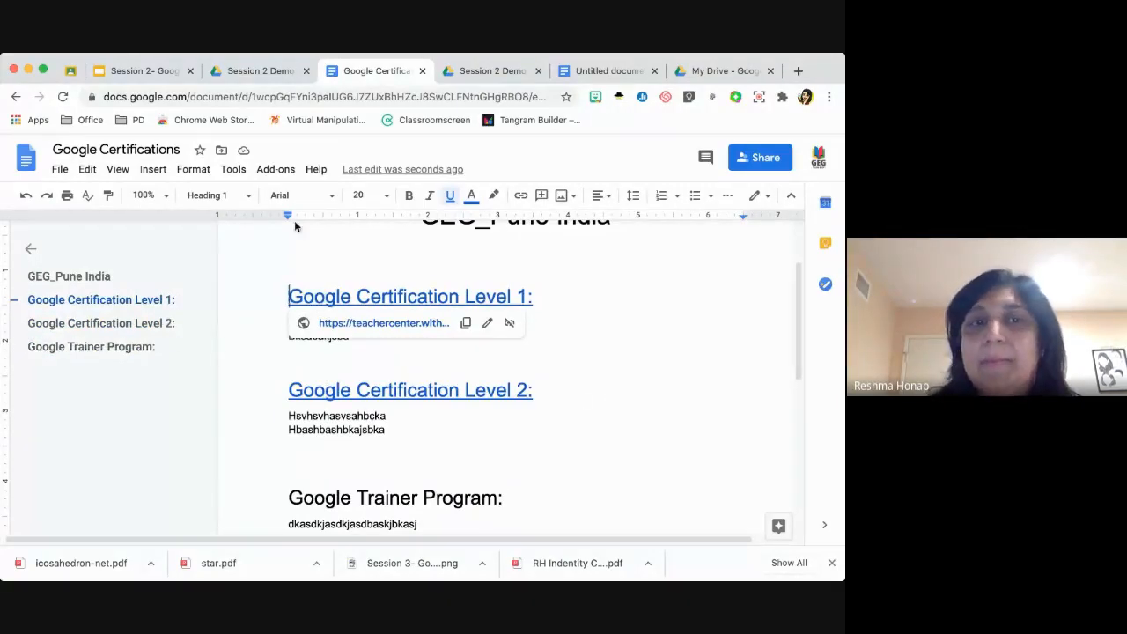
# Insert a table of contents with blue links on the empty line below the "GEG_Pune India" title.
pyautogui.click(289, 248)
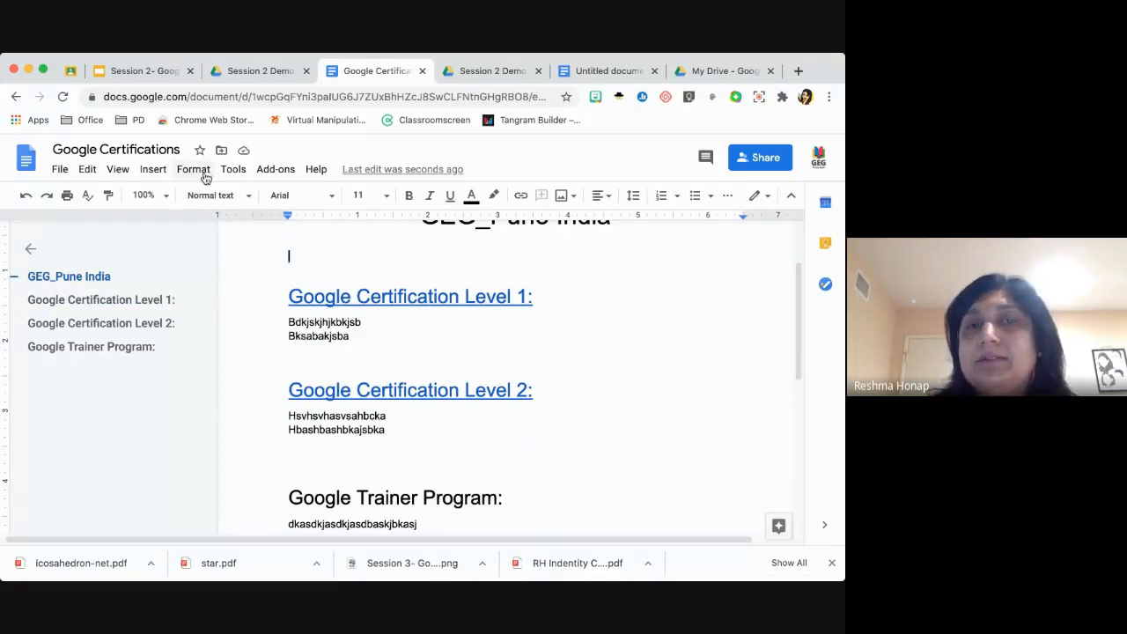
pyautogui.click(146, 169)
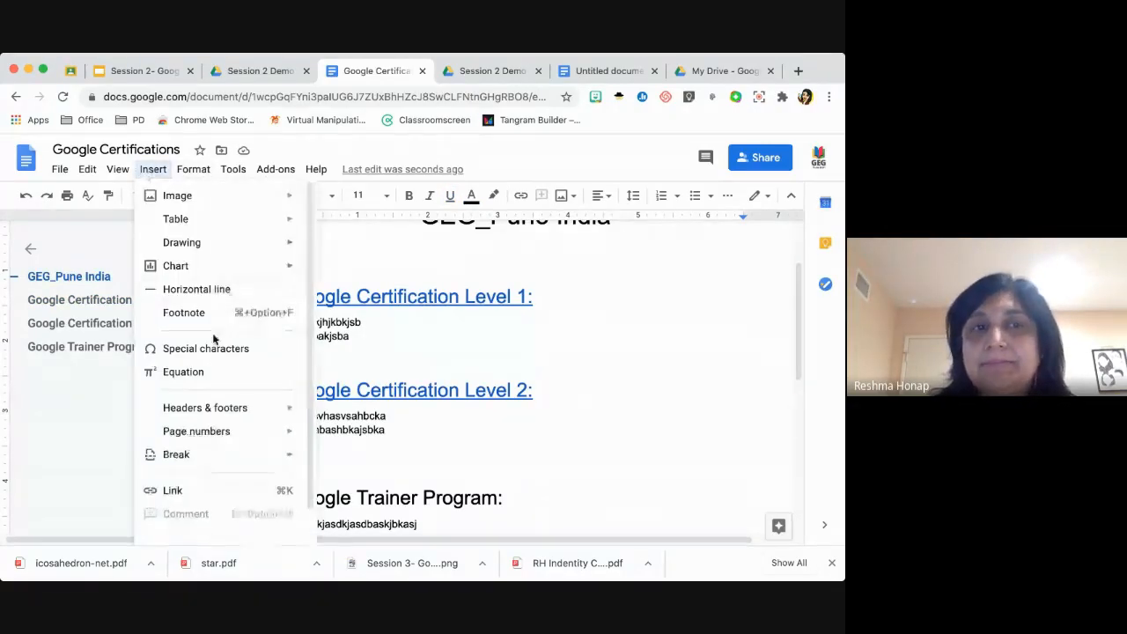
pyautogui.scroll(-1, 214, 339)
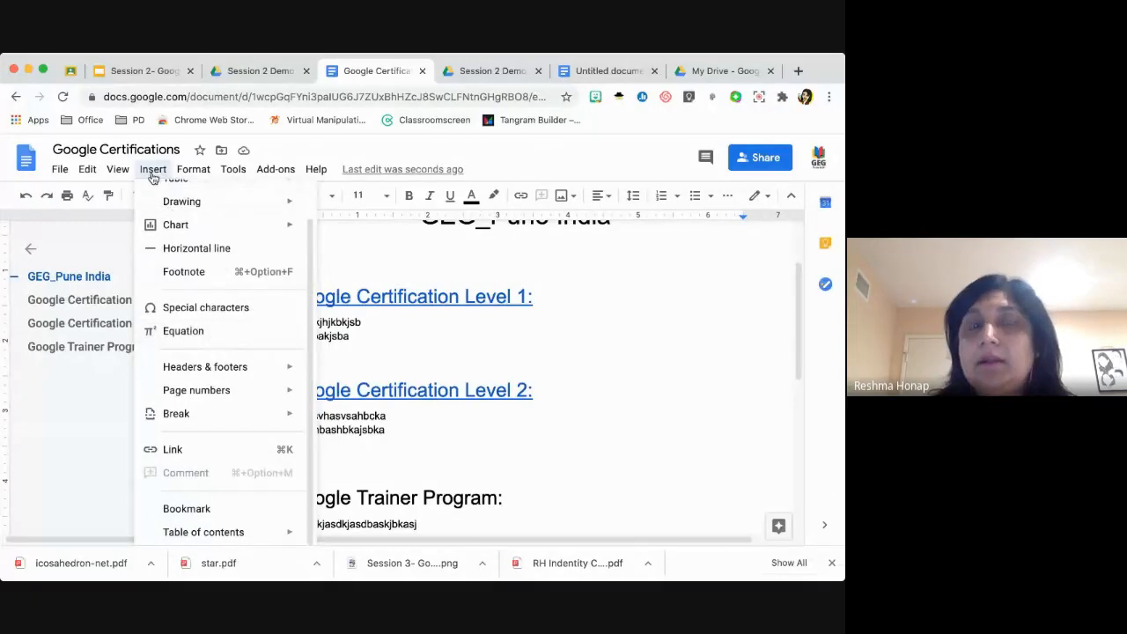
pyautogui.moveTo(231, 533)
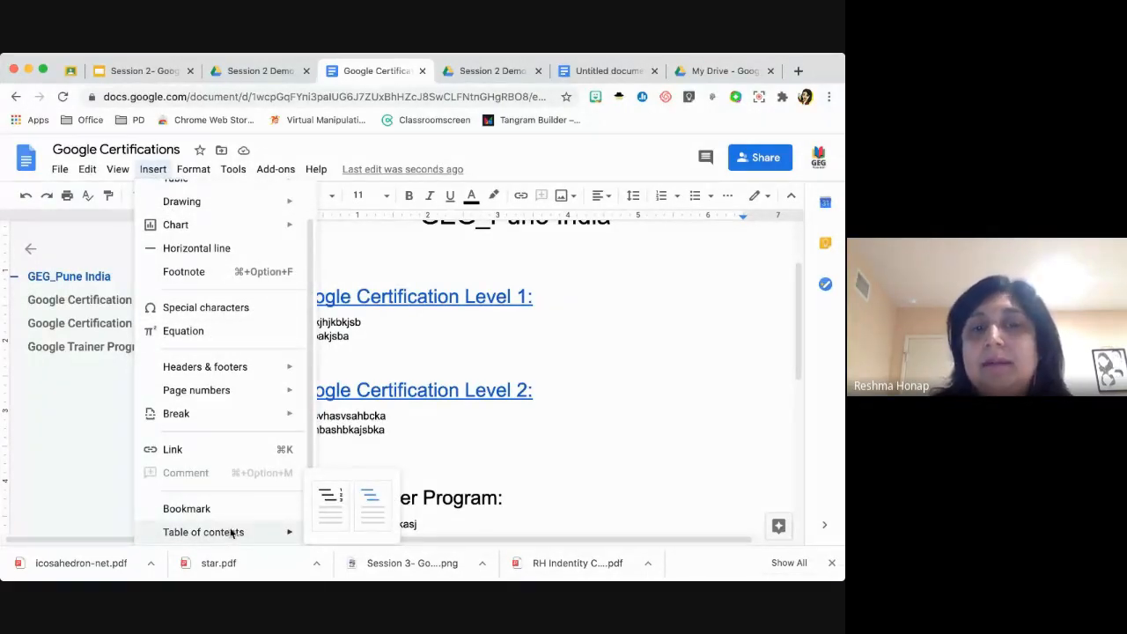
pyautogui.click(373, 509)
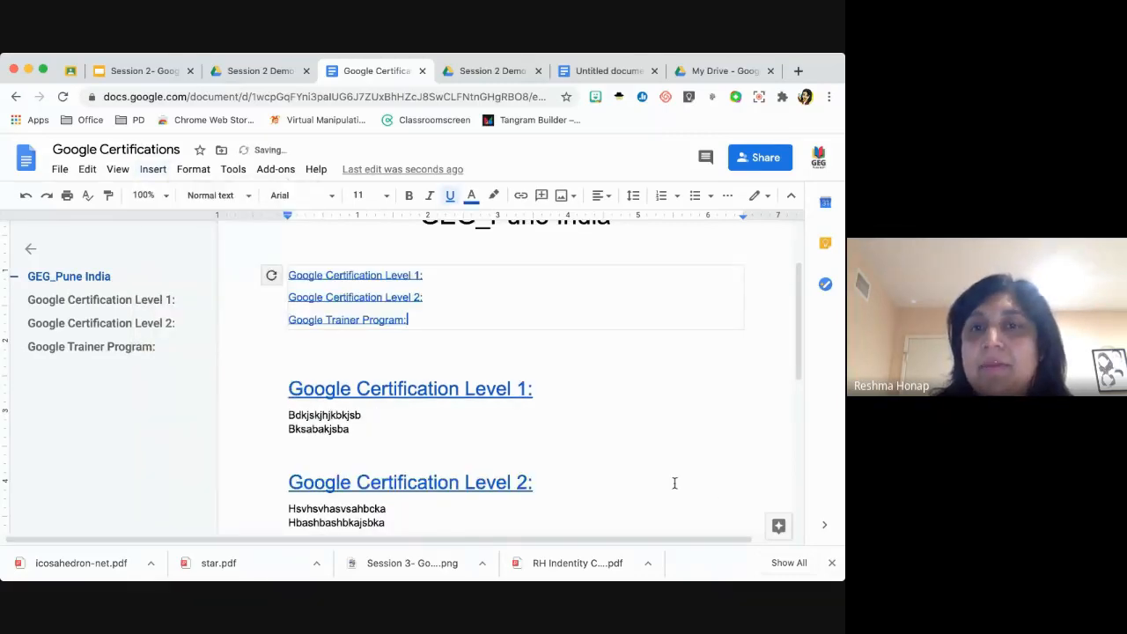
# Check the linked table of contents by trying its Level 1 and Level 2 entries and reviewing the headings below.
pyautogui.click(657, 452)
pyautogui.scroll(2, 616, 436)
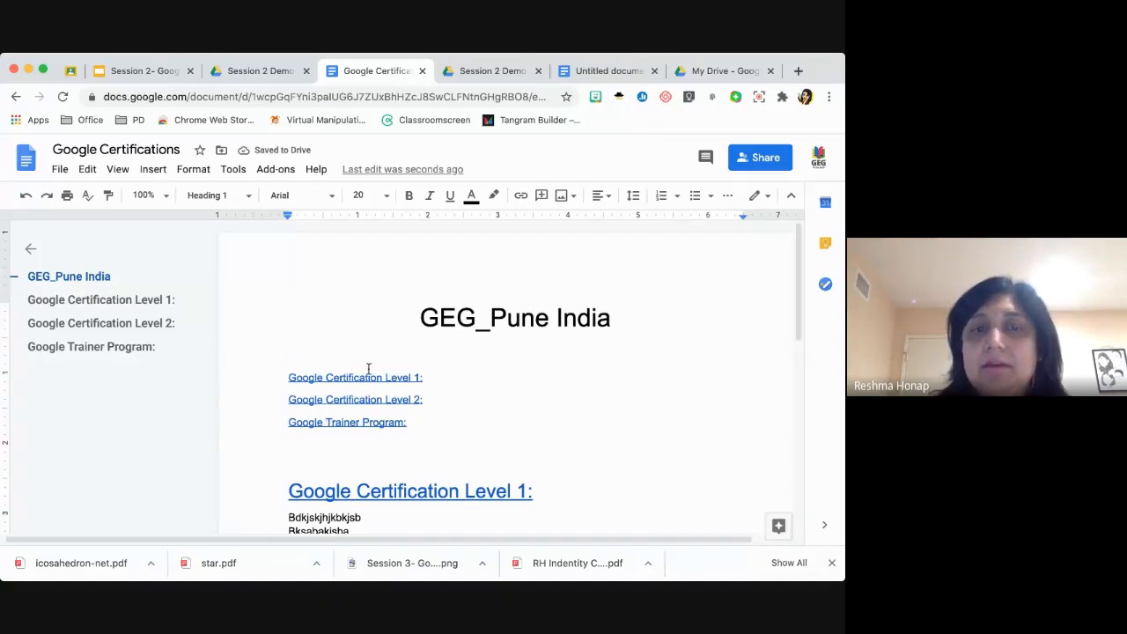
pyautogui.scroll(-3, 641, 457)
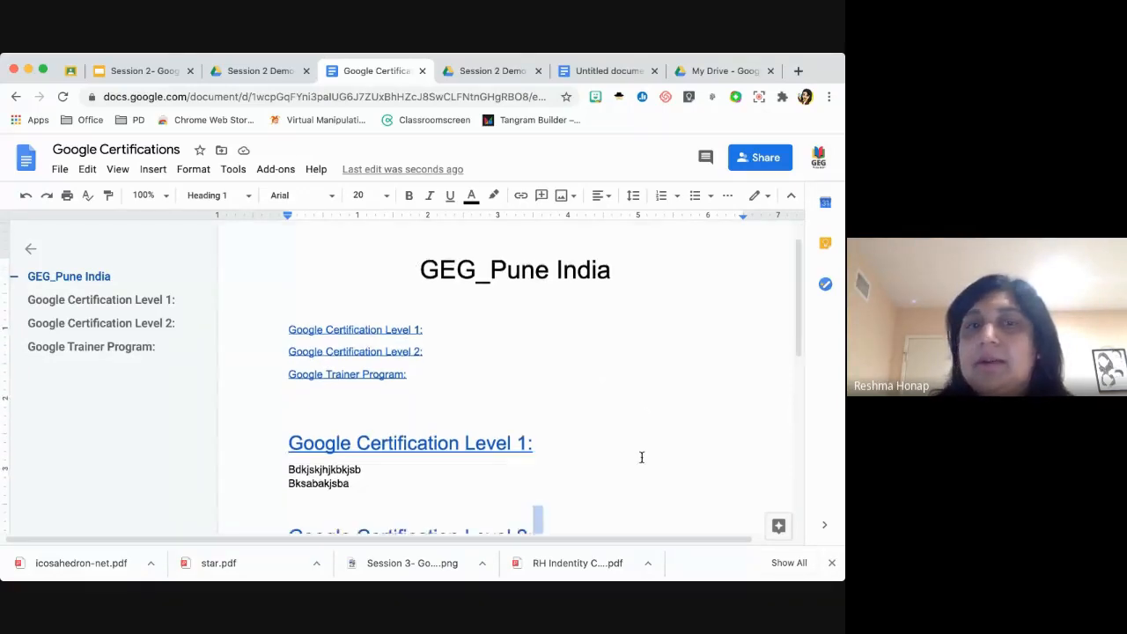
pyautogui.scroll(3, 642, 454)
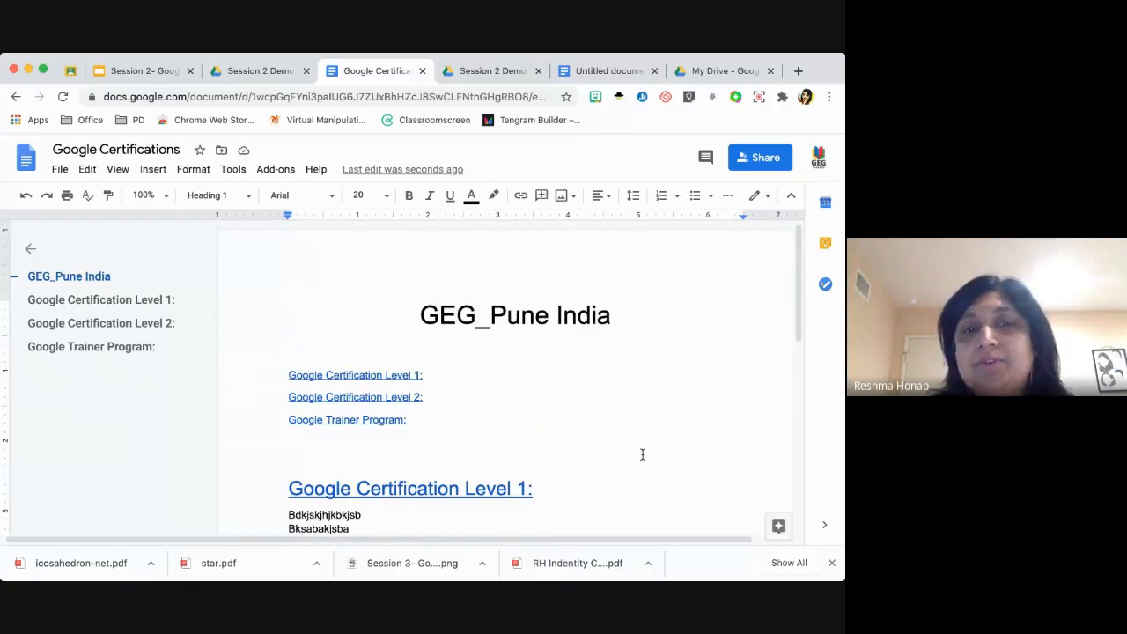
pyautogui.click(370, 375)
pyautogui.click(380, 398)
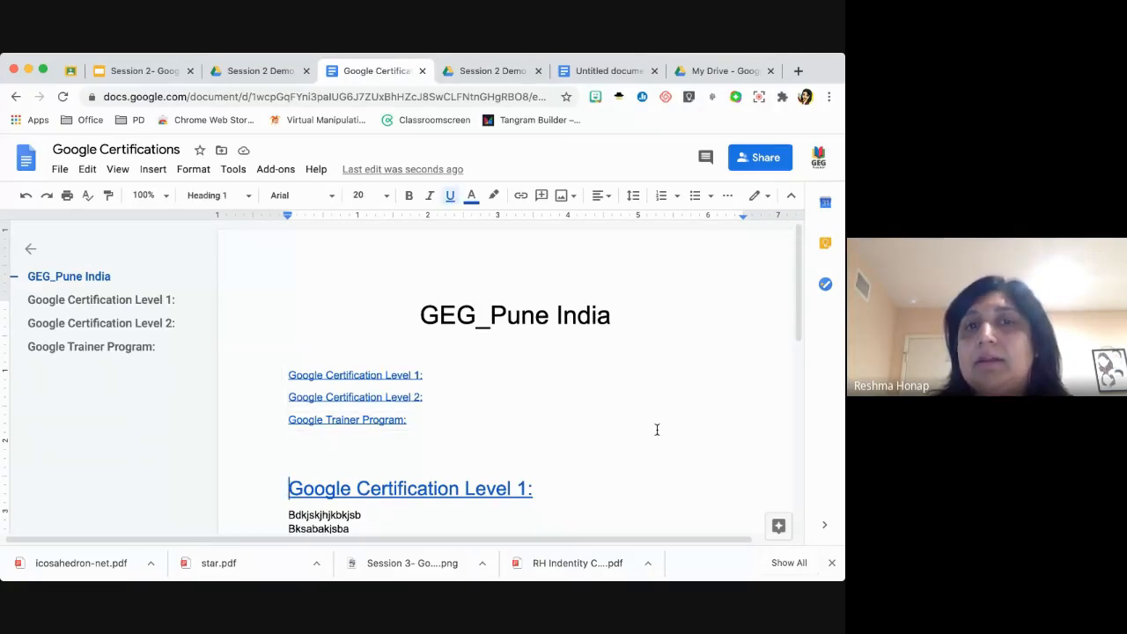
pyautogui.scroll(-7, 438, 423)
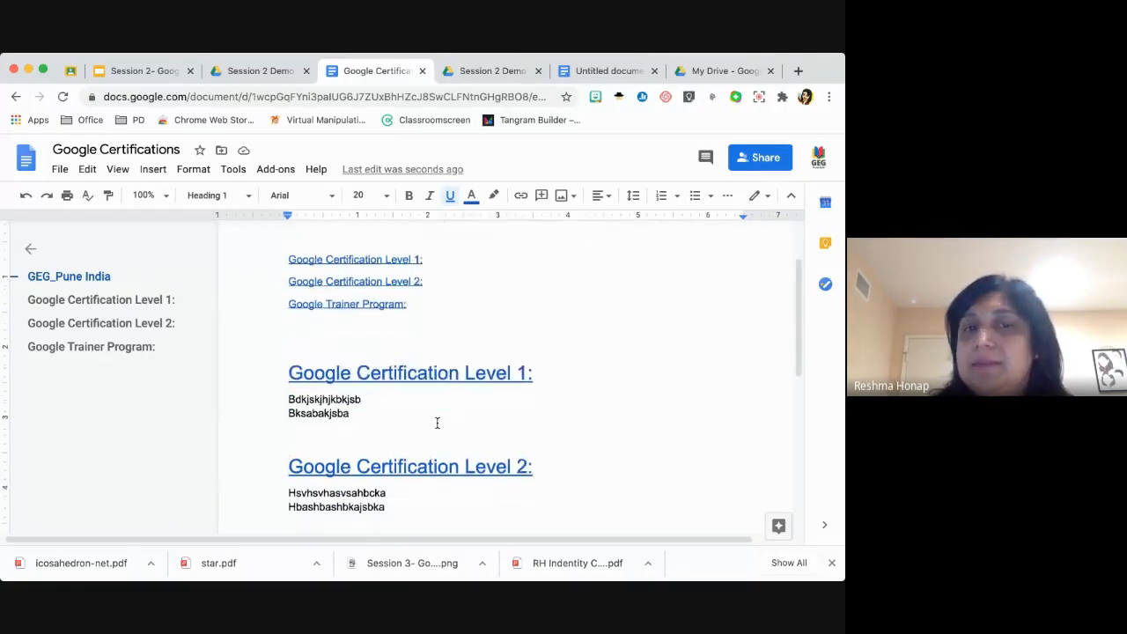
pyautogui.scroll(-4, 438, 423)
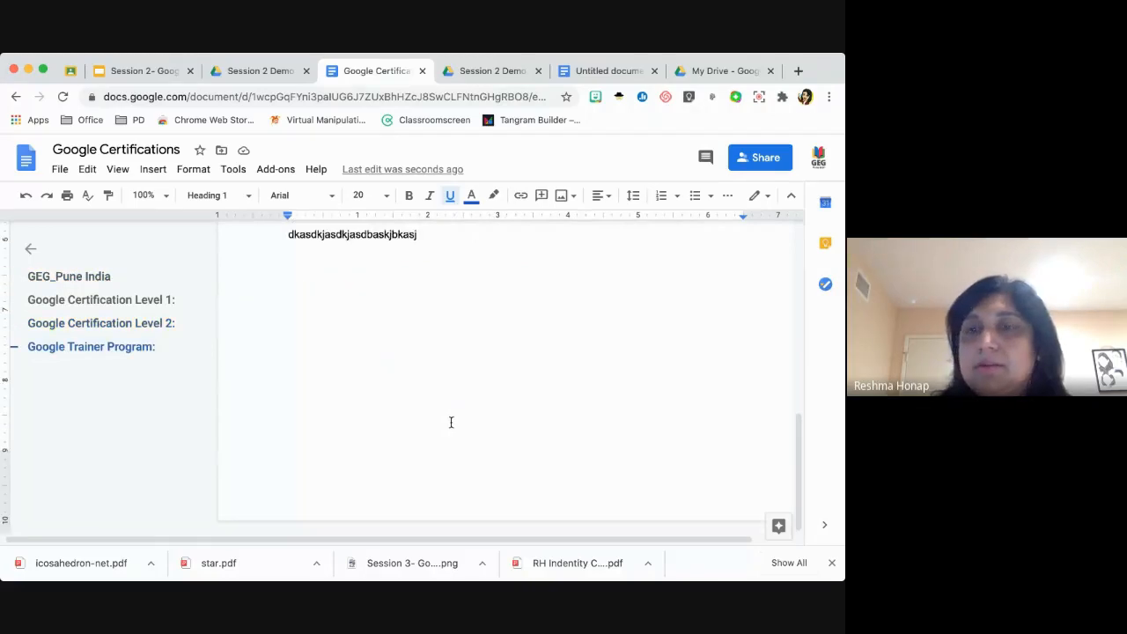
pyautogui.scroll(3, 451, 419)
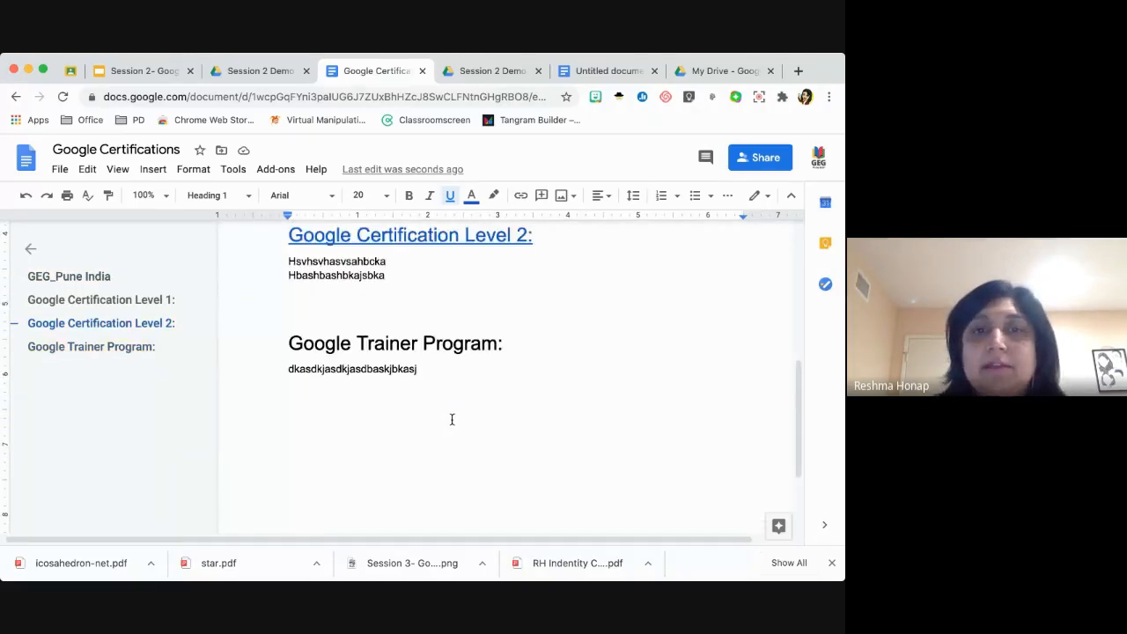
pyautogui.scroll(8, 452, 419)
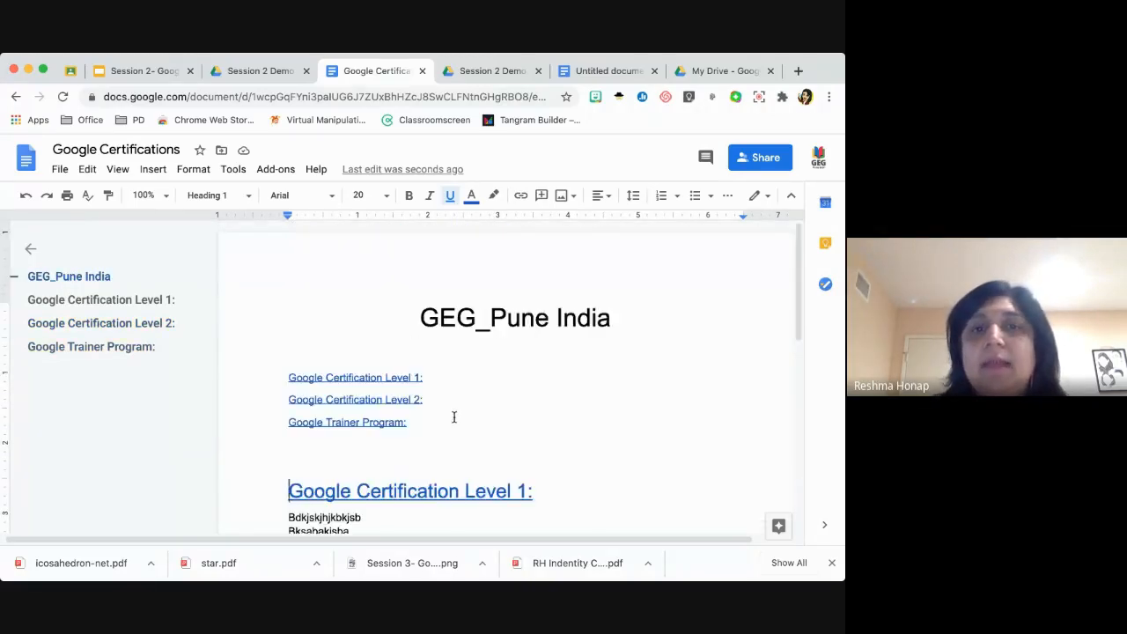
# Insert a second table of contents, this one with page numbers, on the empty line below the linked one.
pyautogui.click(310, 452)
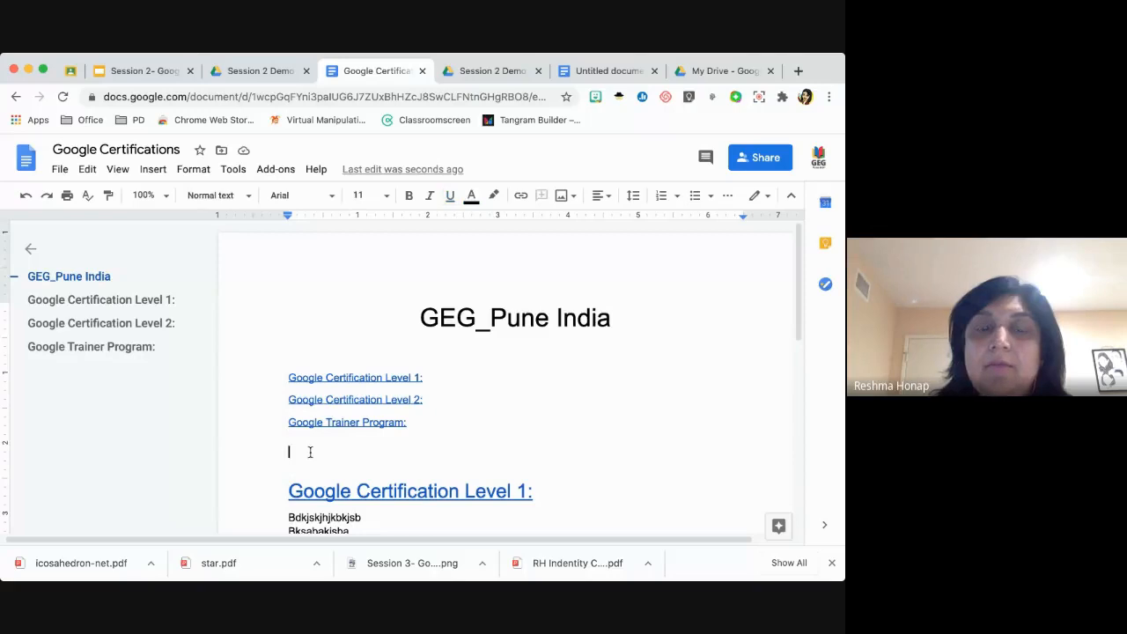
pyautogui.click(153, 170)
pyautogui.moveTo(196, 534)
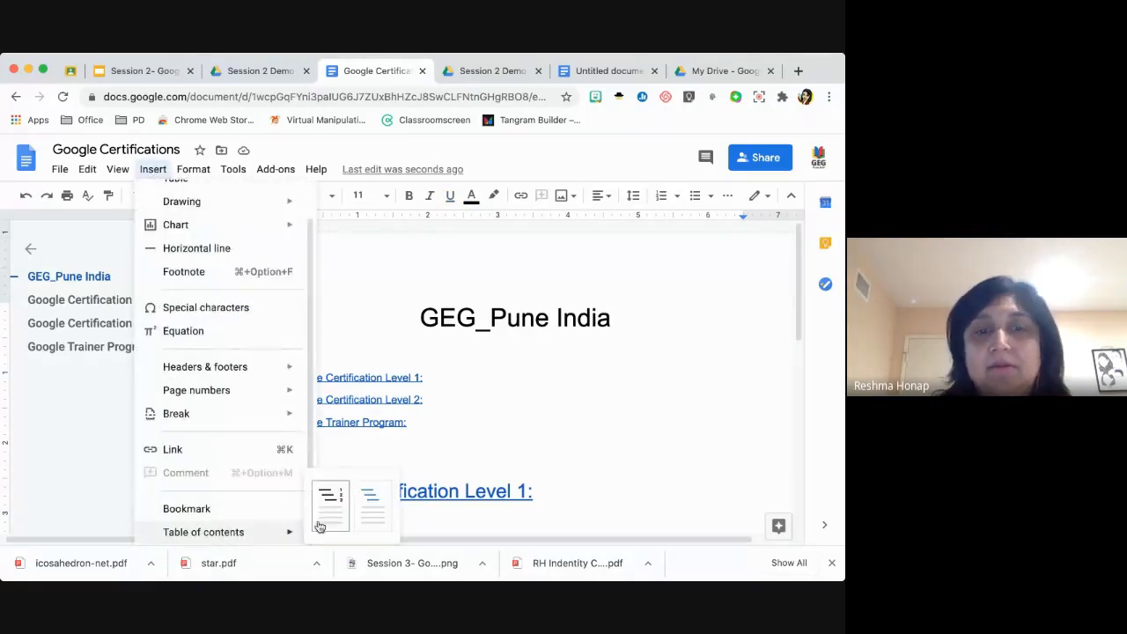
pyautogui.click(331, 526)
pyautogui.scroll(-5, 704, 438)
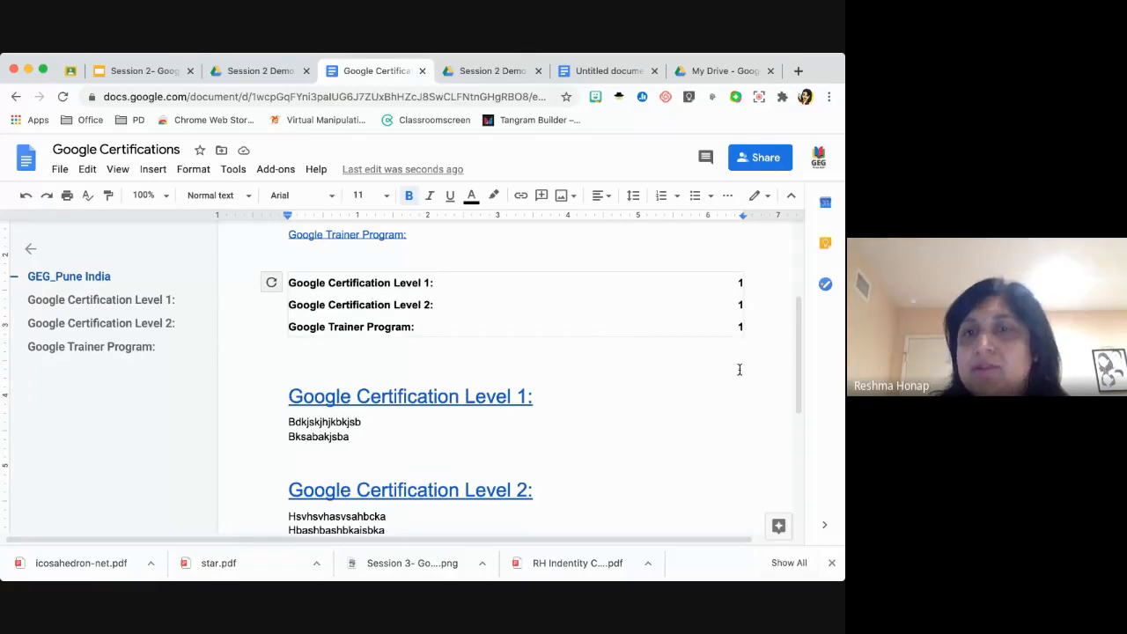
pyautogui.scroll(-4, 622, 438)
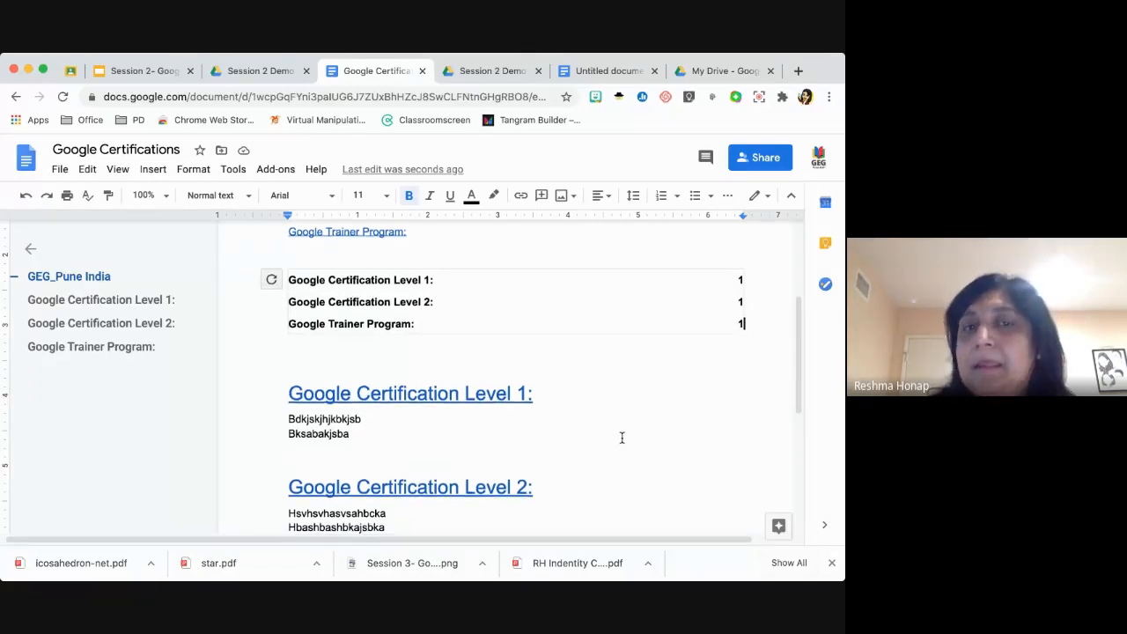
pyautogui.scroll(7, 622, 437)
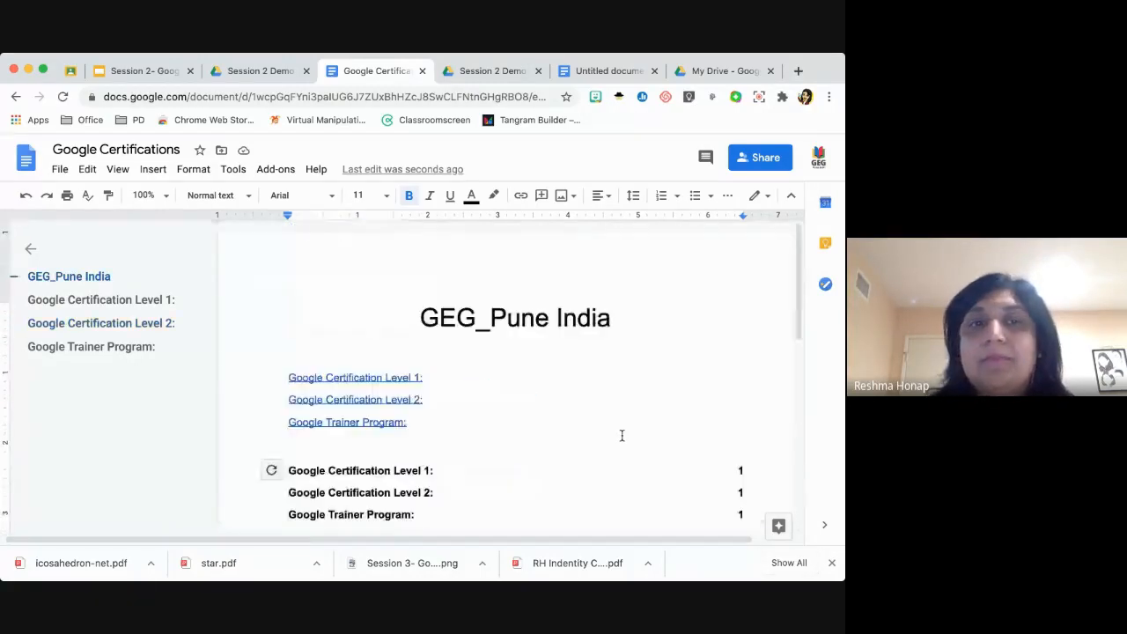
# Add several empty lines between the "GEG_Pune India" title and the first table of contents.
pyautogui.click(351, 347)
pyautogui.press('Return')
pyautogui.press('Return')
pyautogui.press('Return')
pyautogui.press('Return')
pyautogui.press('Return')
pyautogui.press('Return')
pyautogui.press('Return')
pyautogui.press('Return')
pyautogui.press('Return')
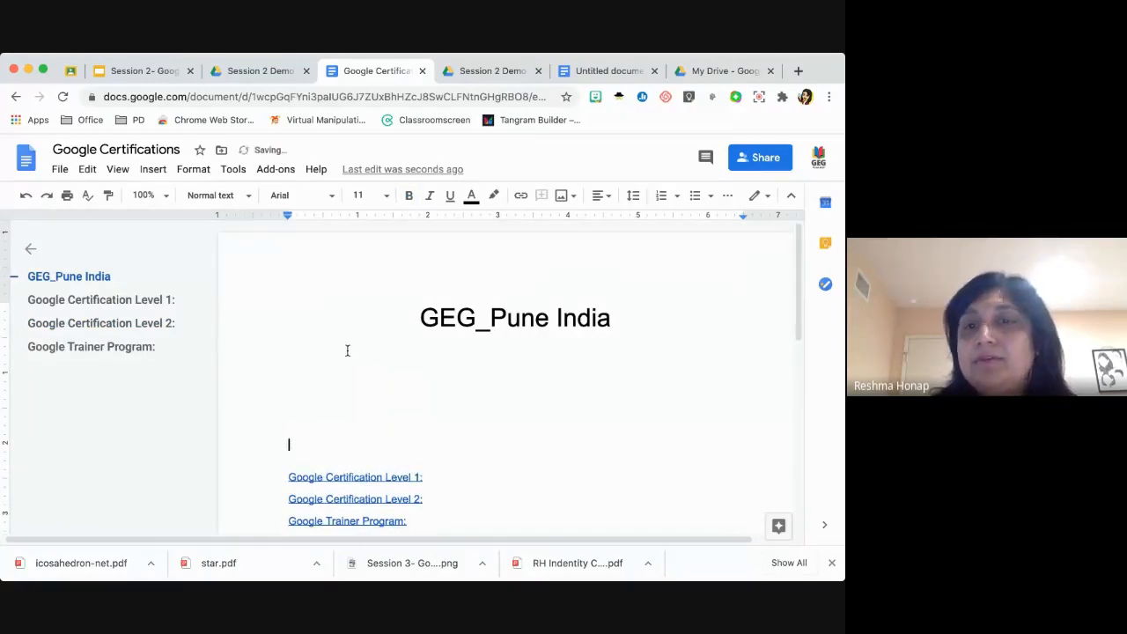
pyautogui.scroll(-1, 347, 349)
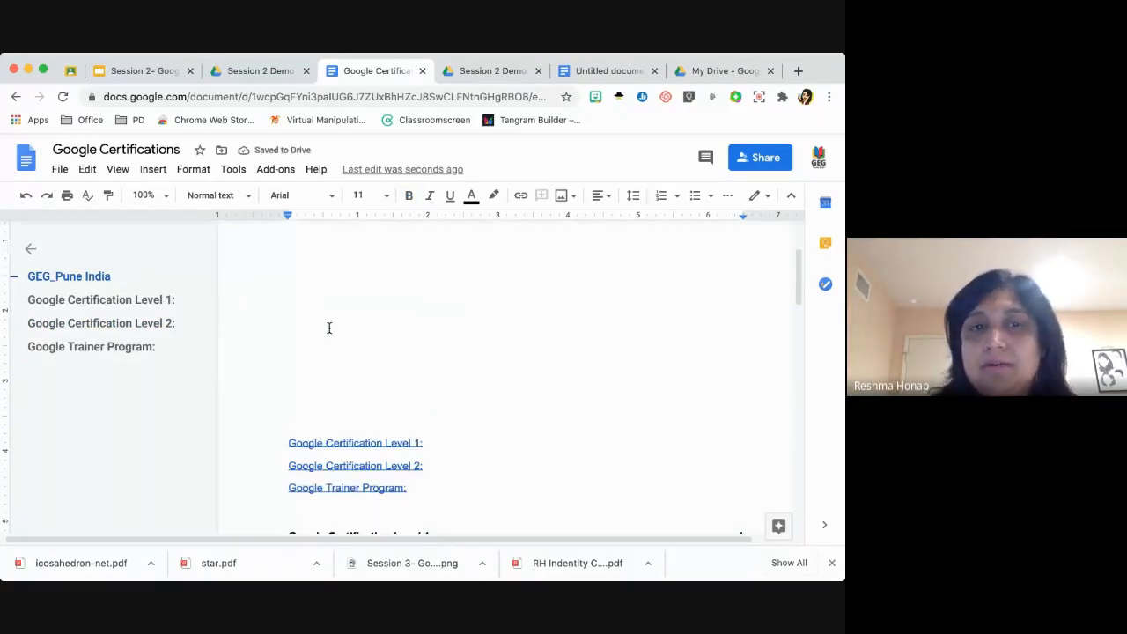
pyautogui.scroll(2, 319, 310)
pyautogui.doubleClick(313, 348)
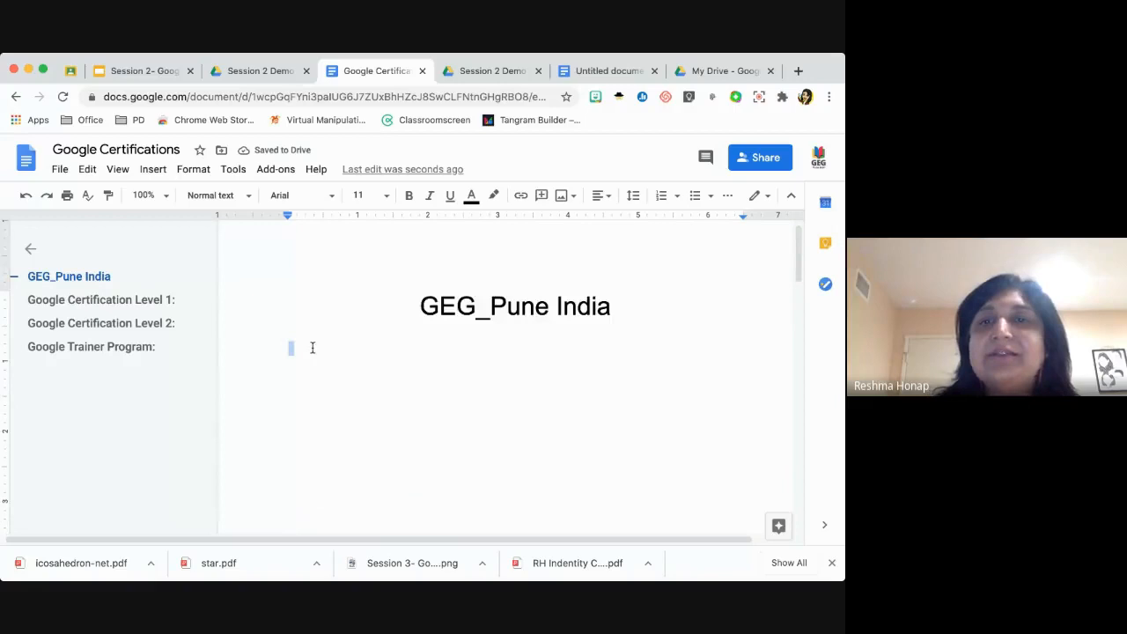
# Open the document's sharing settings, narrow the browser window, and copy the restricted link.
pyautogui.click(751, 166)
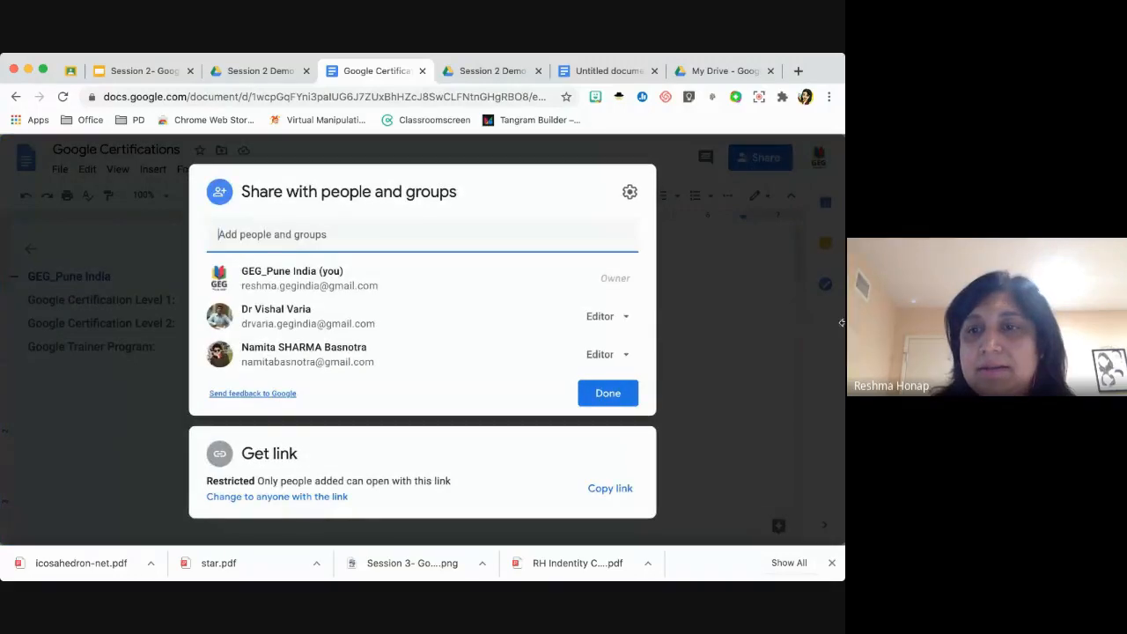
pyautogui.moveTo(842, 324); pyautogui.dragTo(803, 331)
pyautogui.moveTo(807, 329); pyautogui.dragTo(802, 328)
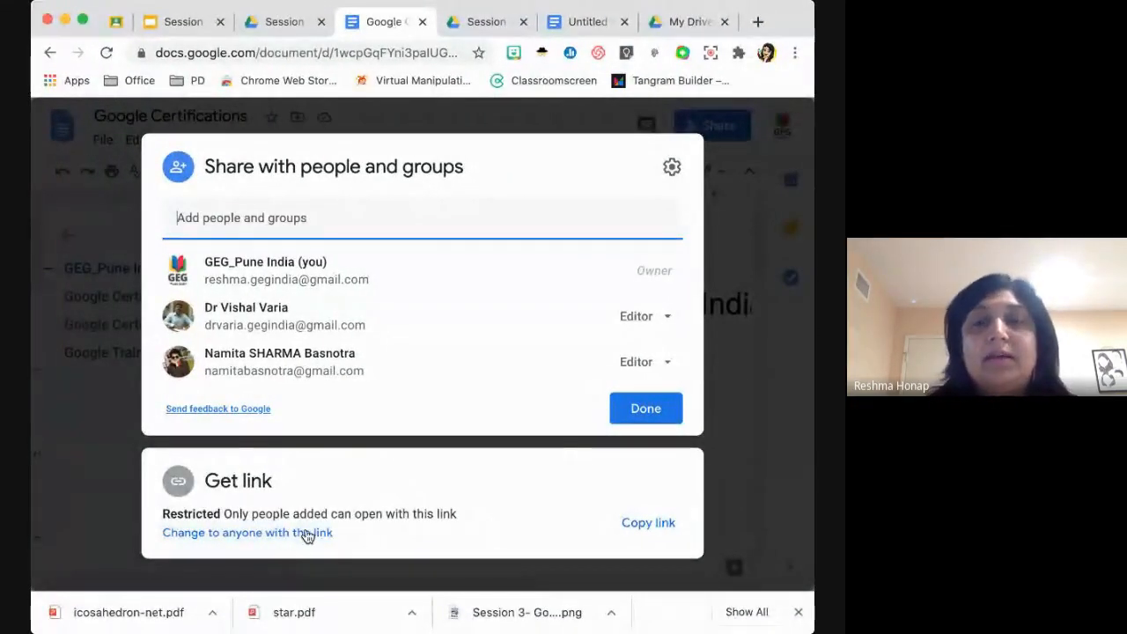
pyautogui.click(646, 527)
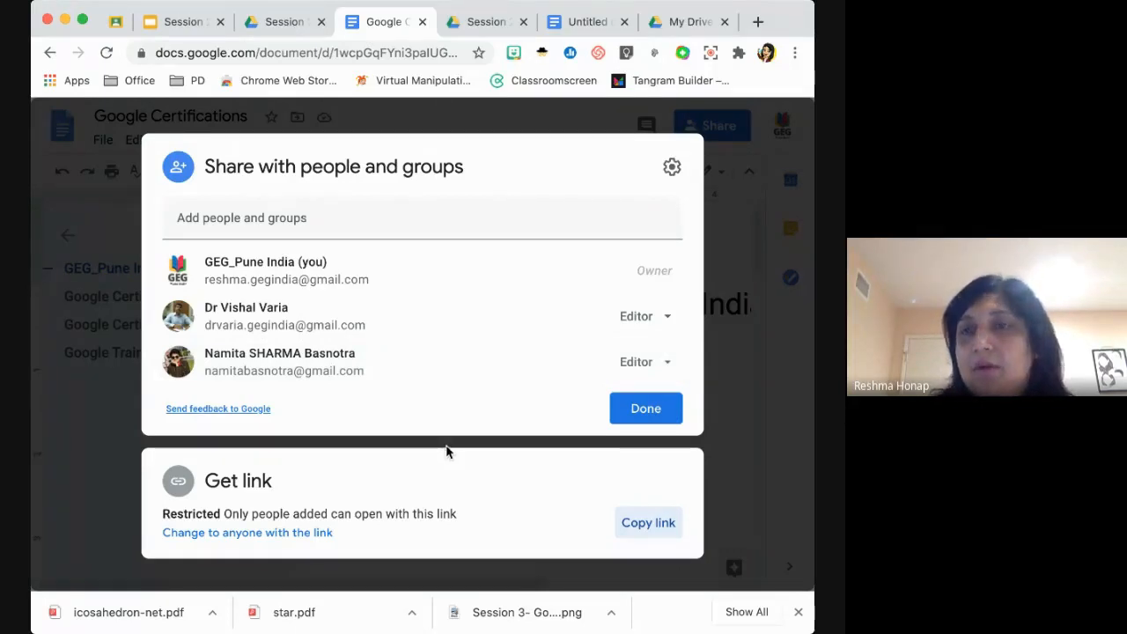
# Change the link access to "Anyone with the link" with the Editor role.
pyautogui.click(280, 537)
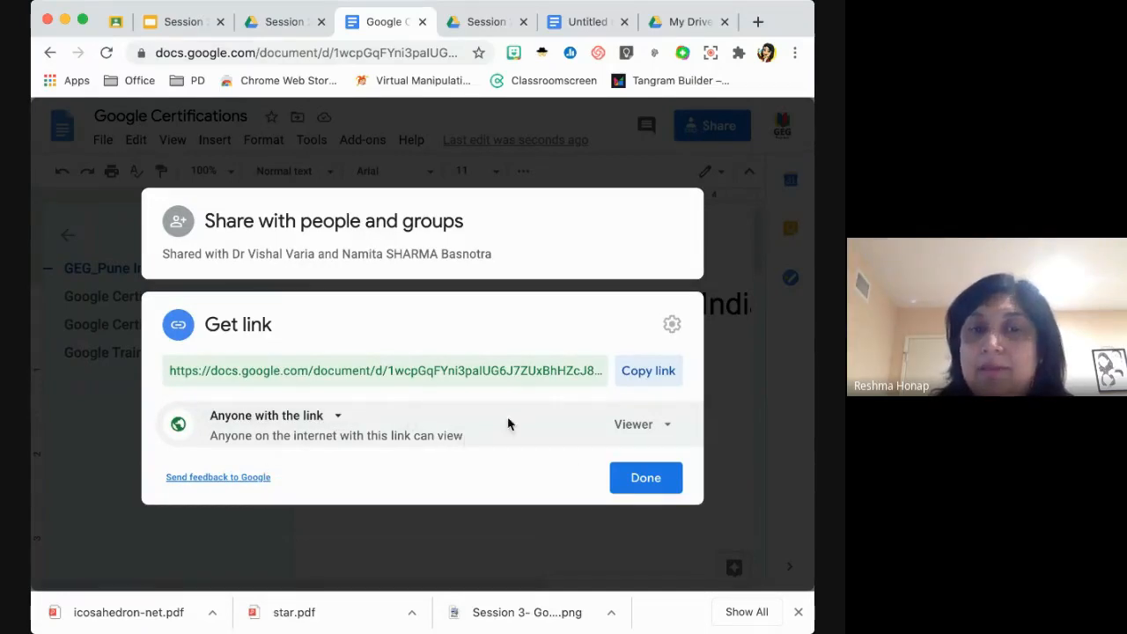
pyautogui.click(667, 426)
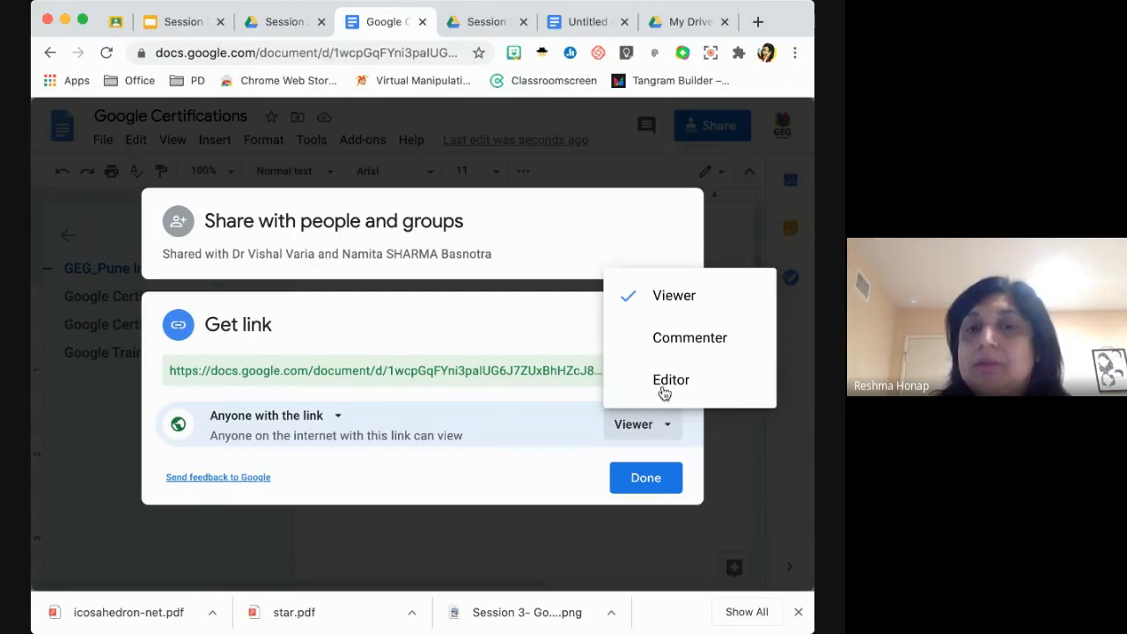
pyautogui.click(664, 382)
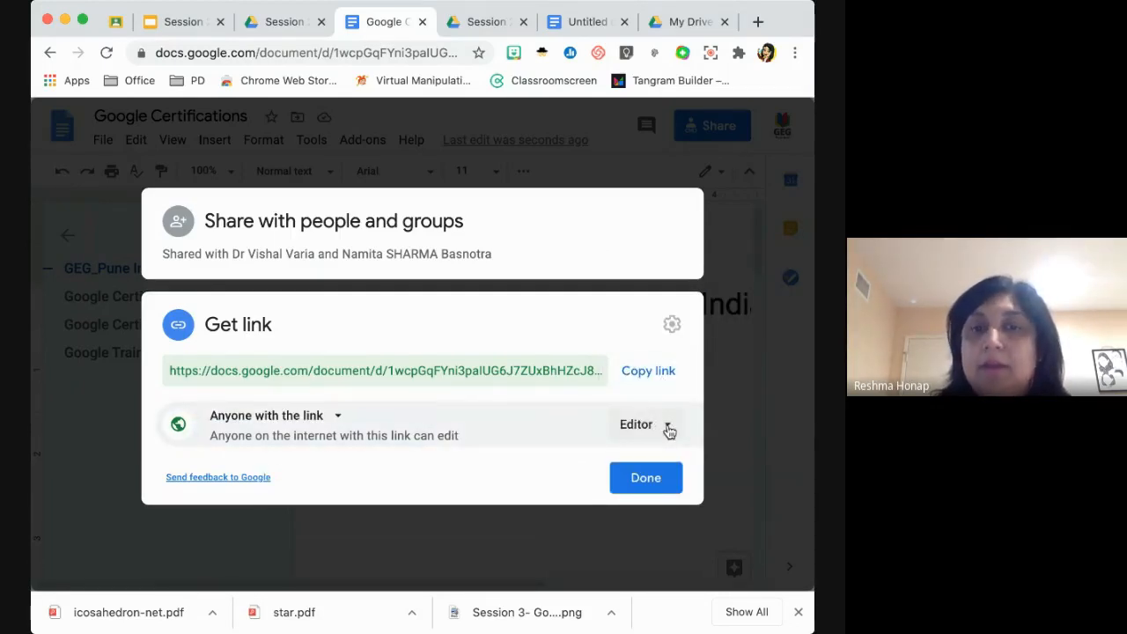
pyautogui.click(668, 426)
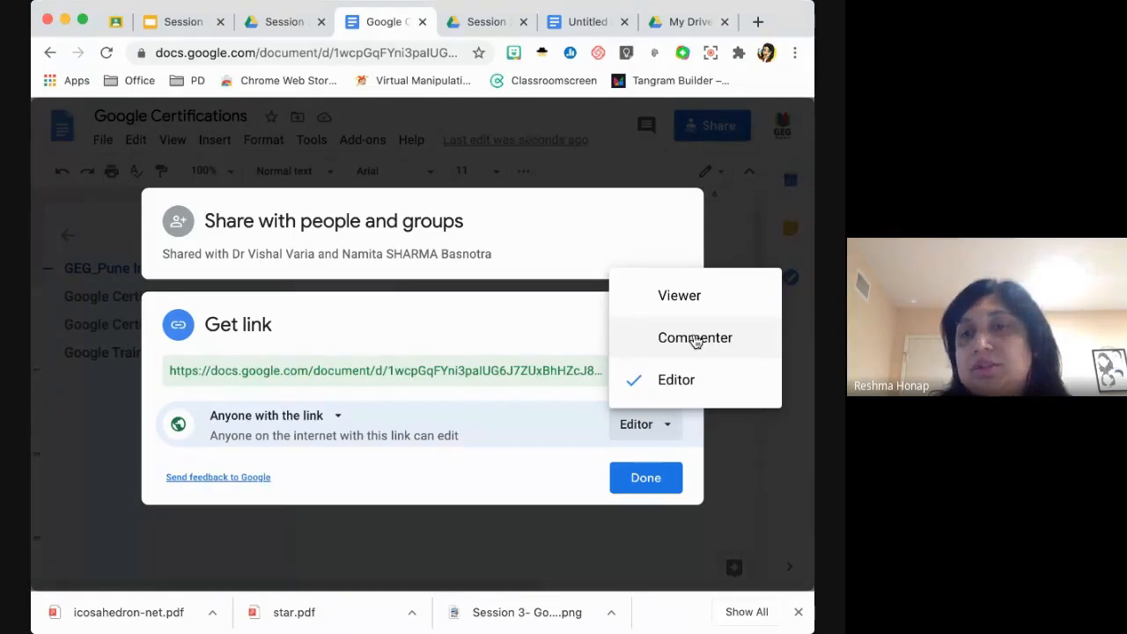
pyautogui.click(678, 384)
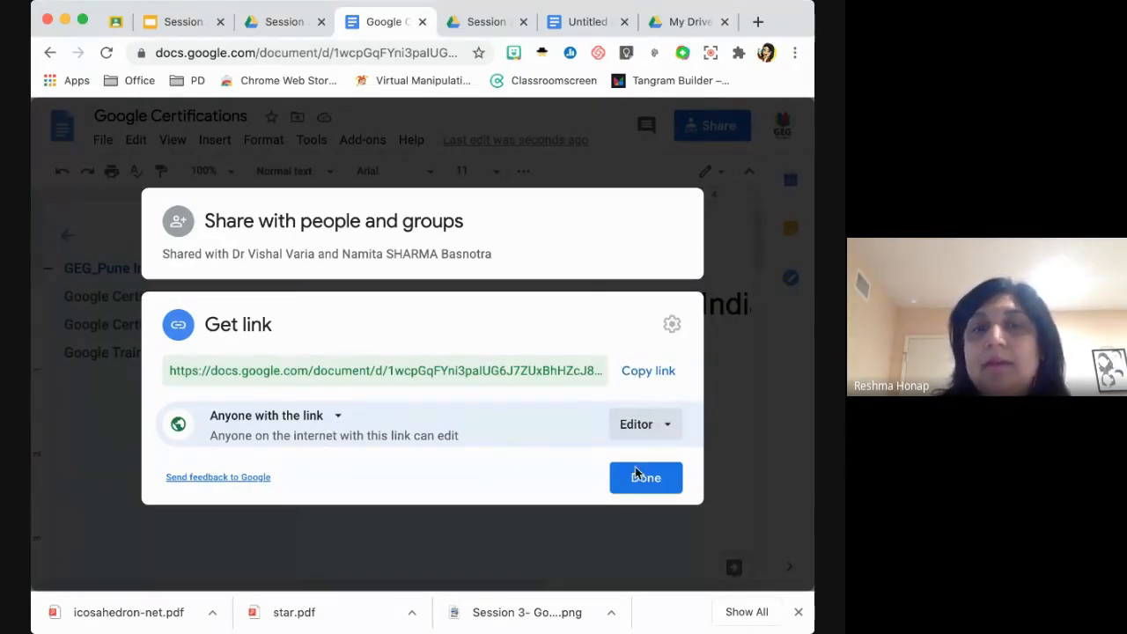
# Copy the link that lets anyone edit the document and close the sharing settings.
pyautogui.click(655, 377)
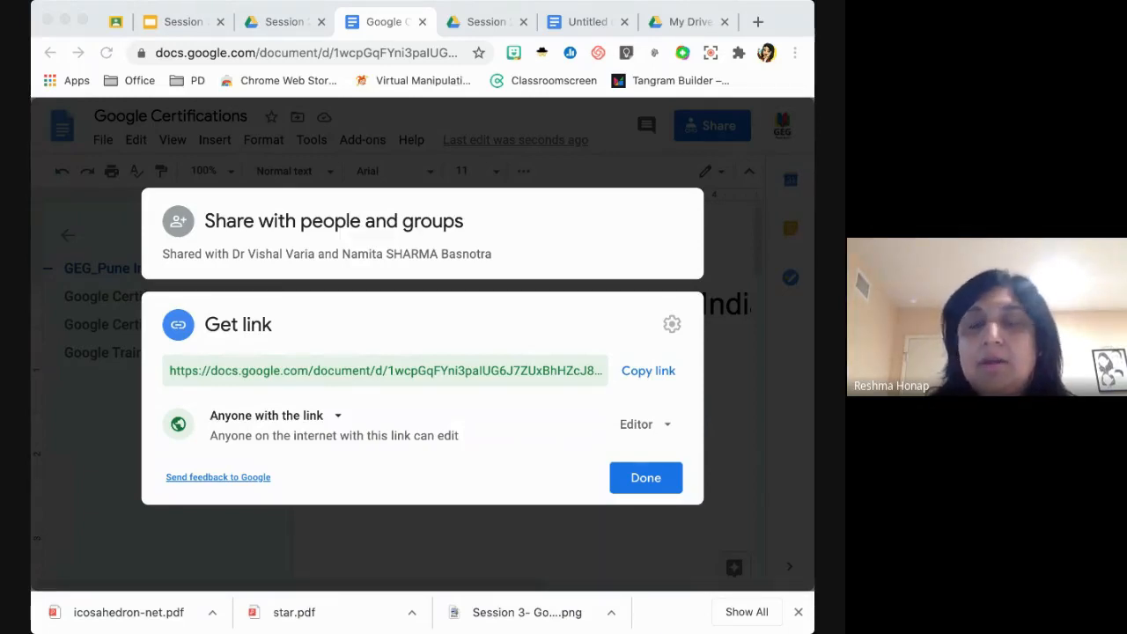
pyautogui.click(635, 486)
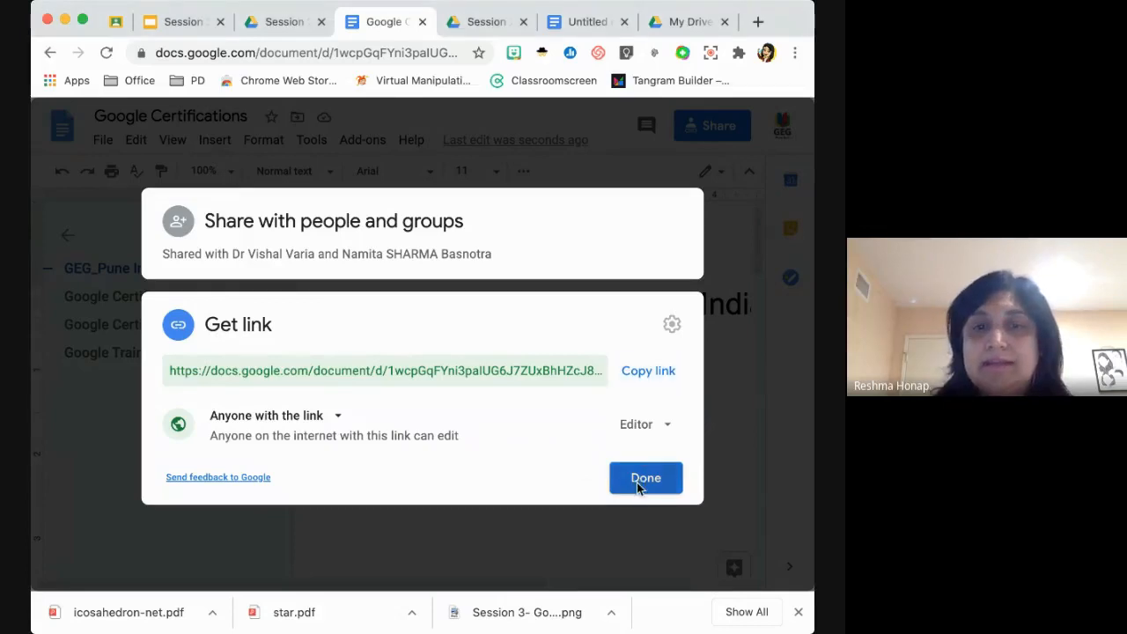
pyautogui.click(636, 484)
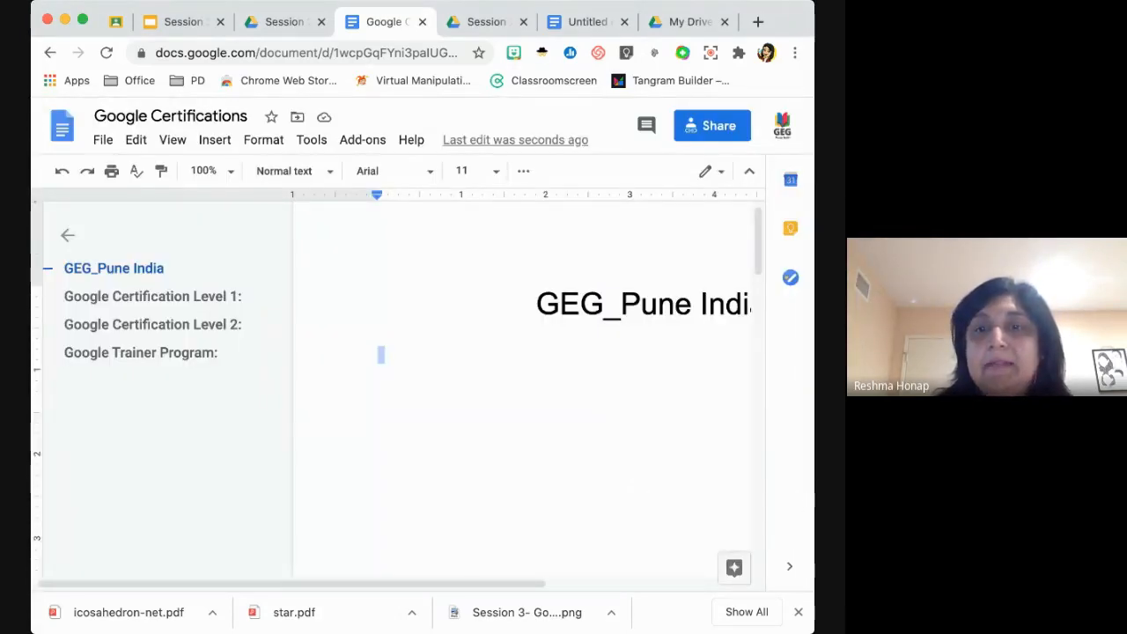
# Widen the browser window and add a new empty line directly after the "GEG_Pune India" title.
pyautogui.moveTo(815, 326); pyautogui.dragTo(845, 326)
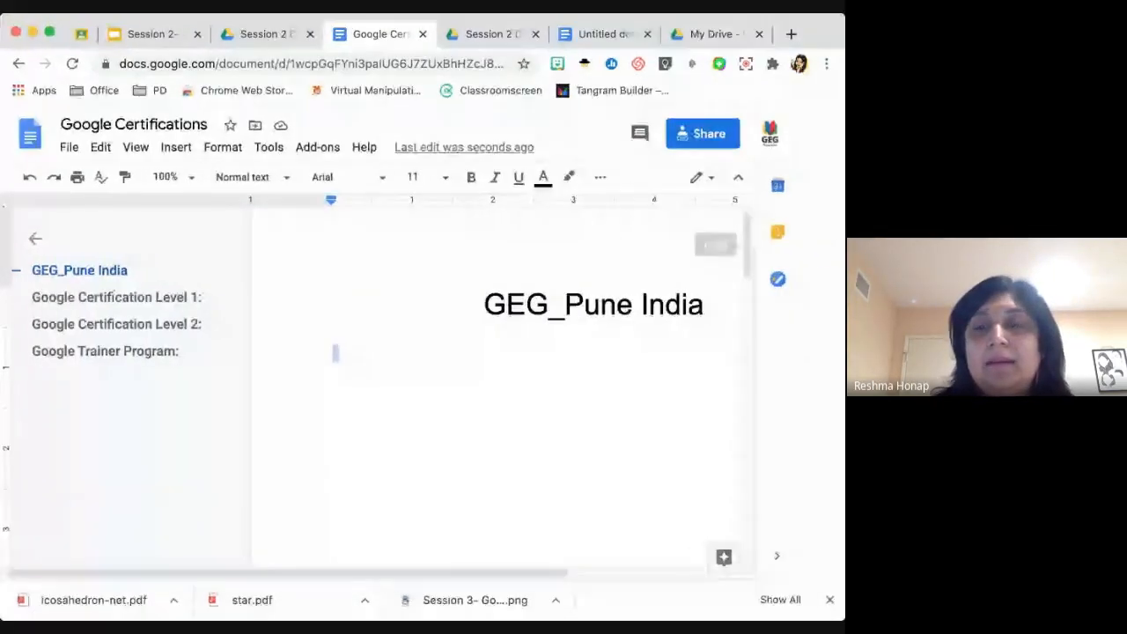
pyautogui.click(707, 316)
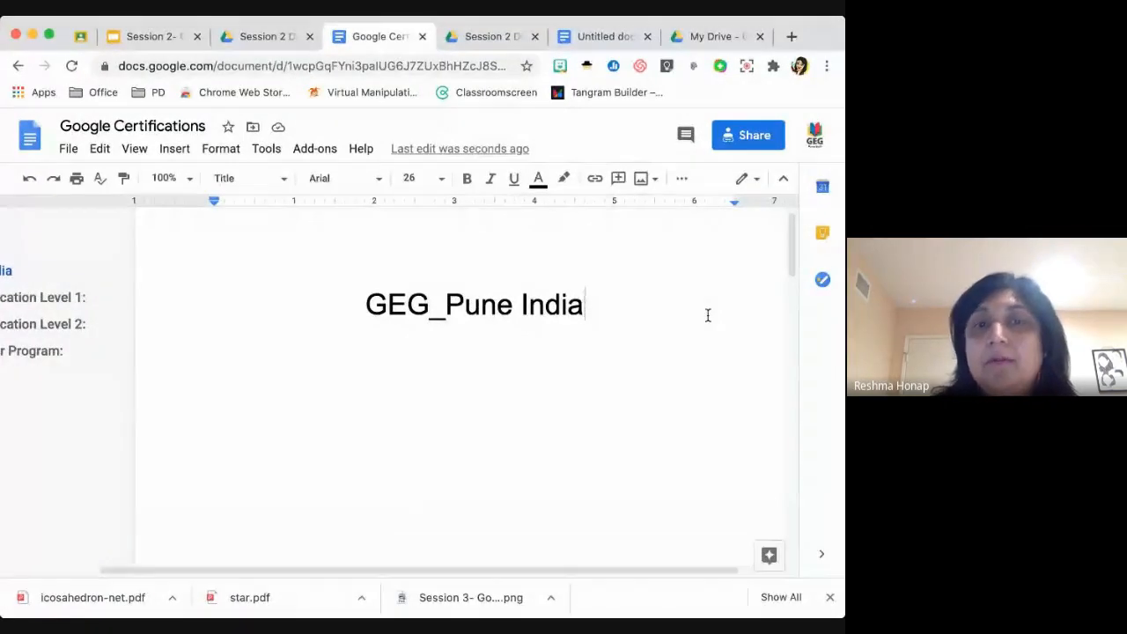
pyautogui.press('Return')
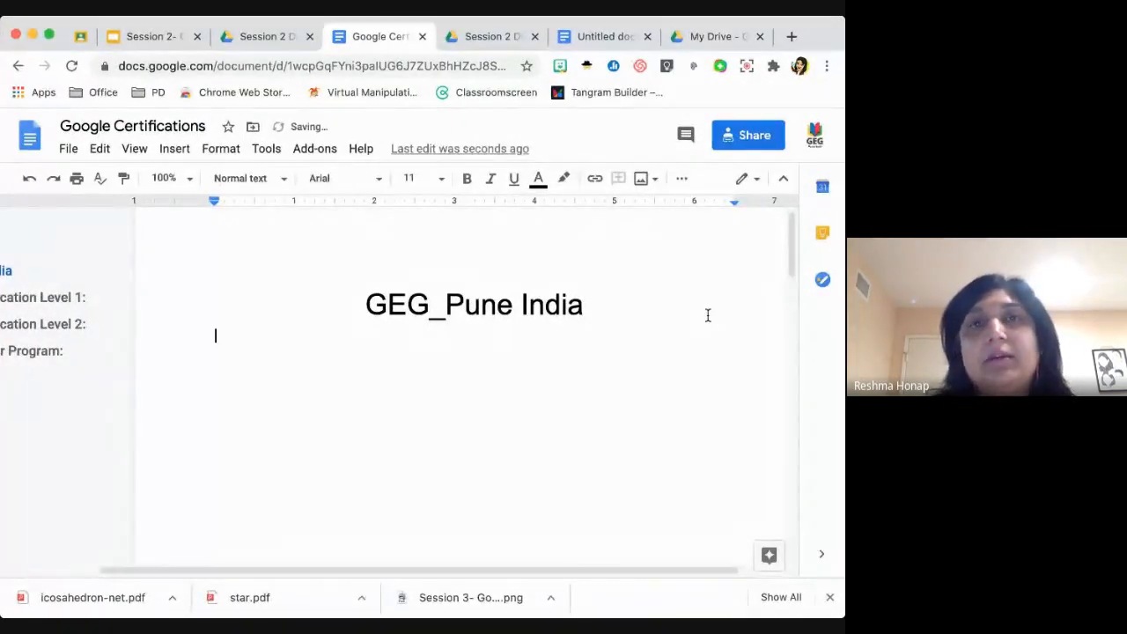
# Add another empty line below the "GEG_Pune India" title and insert a table with two columns and three rows there.
pyautogui.press('Return')
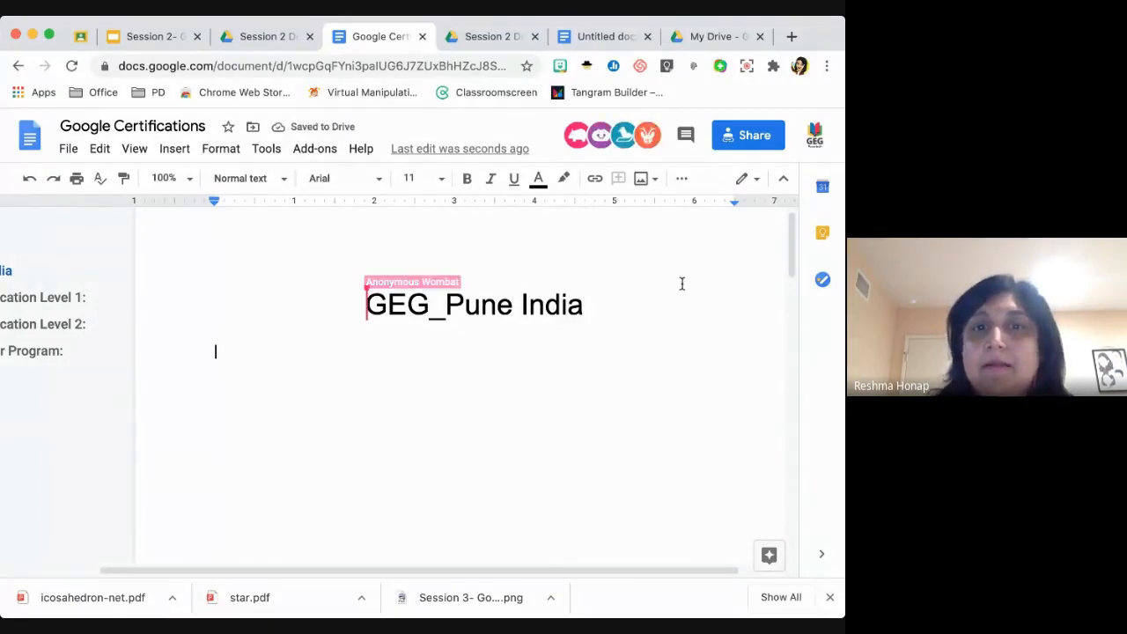
pyautogui.click(172, 150)
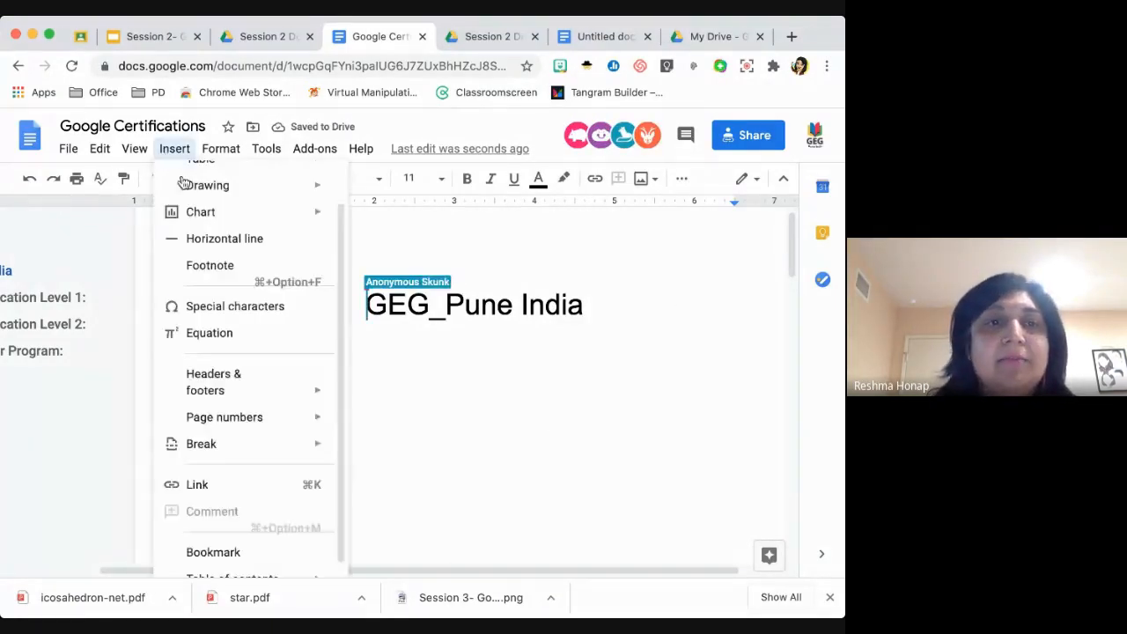
pyautogui.scroll(1, 222, 237)
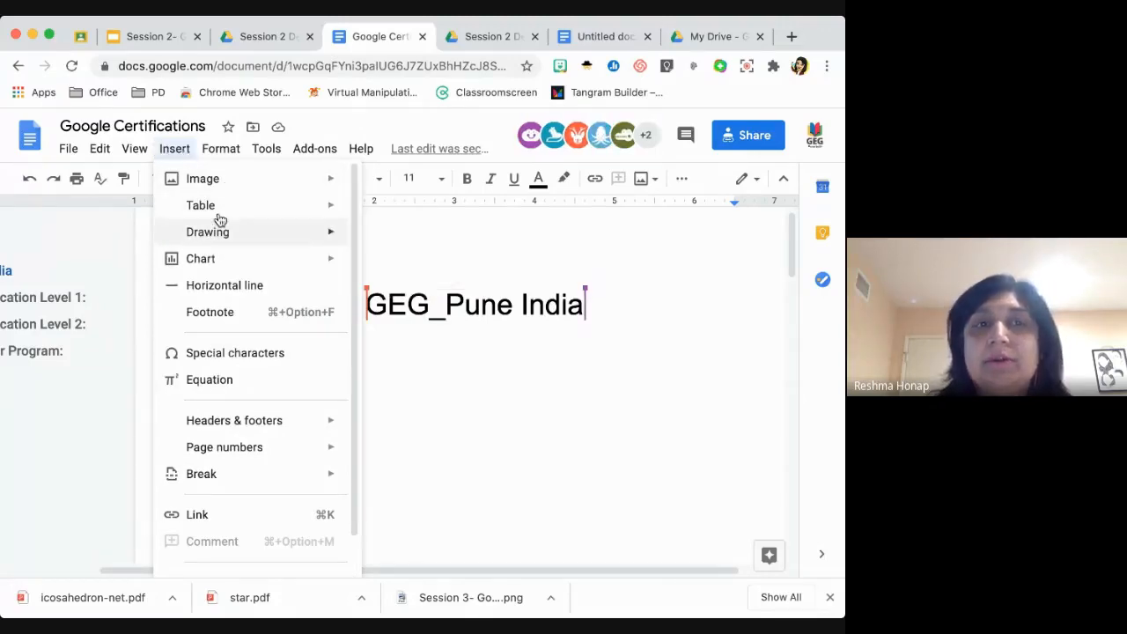
pyautogui.moveTo(252, 211)
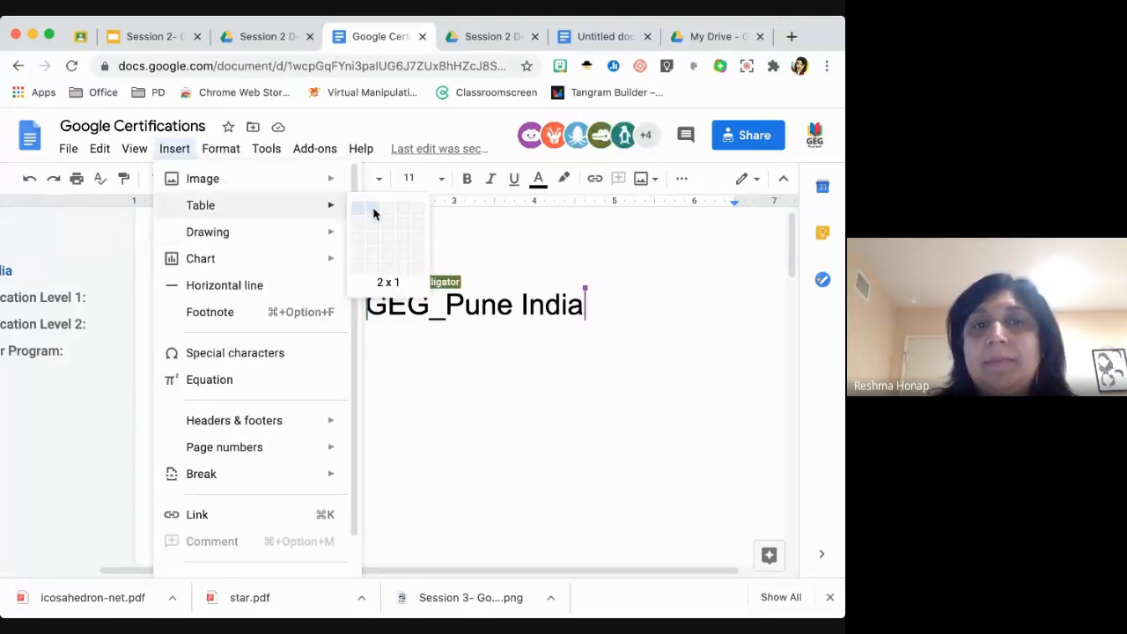
pyautogui.click(376, 246)
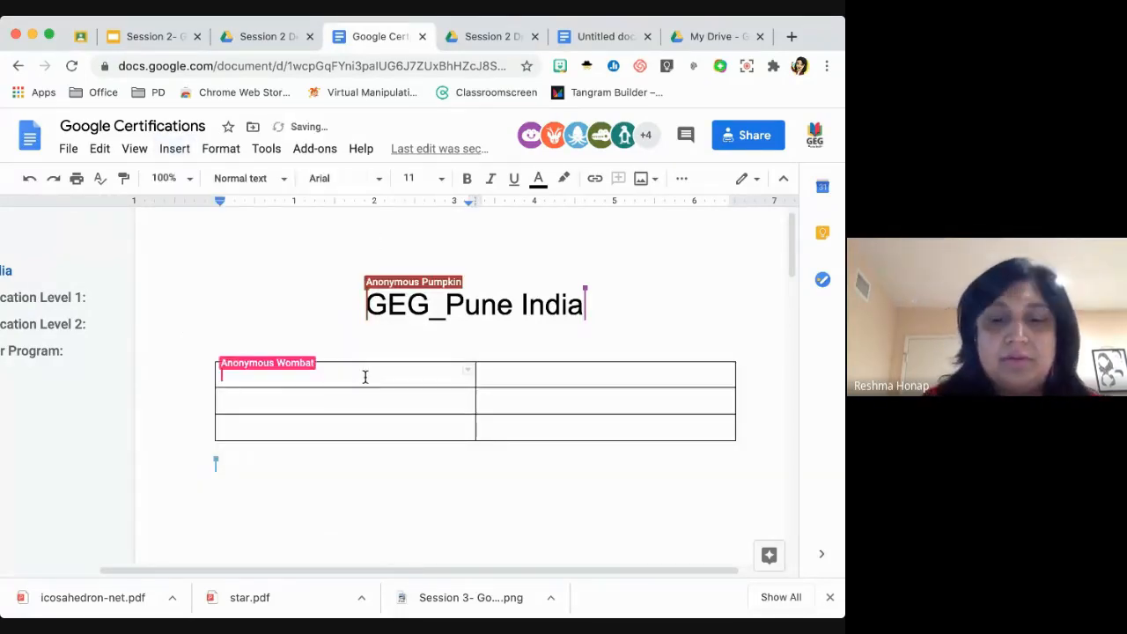
# Fill the table's first row with the column headings "Name" and "Image".
pyautogui.write('Name')
pyautogui.doubleClick(604, 375)
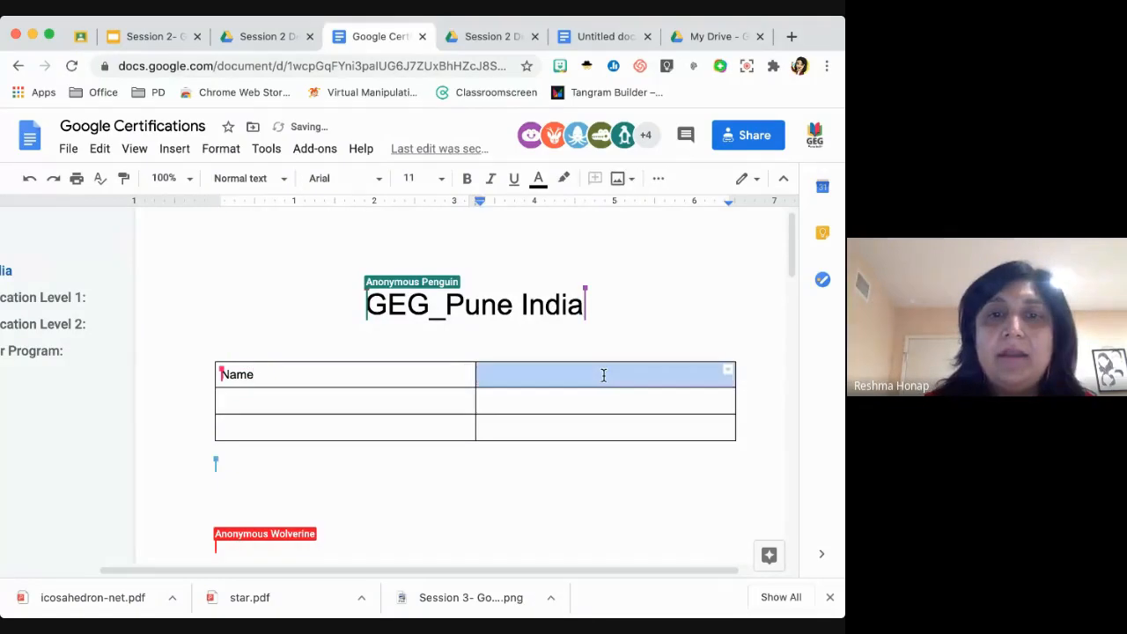
pyautogui.click(604, 375)
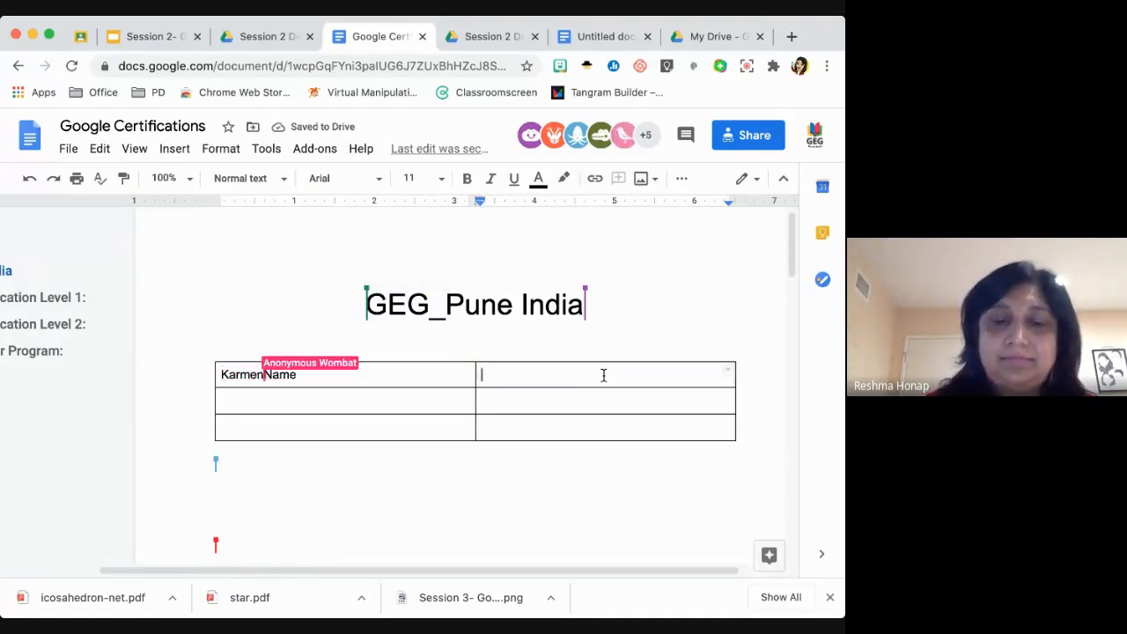
pyautogui.write('Im')
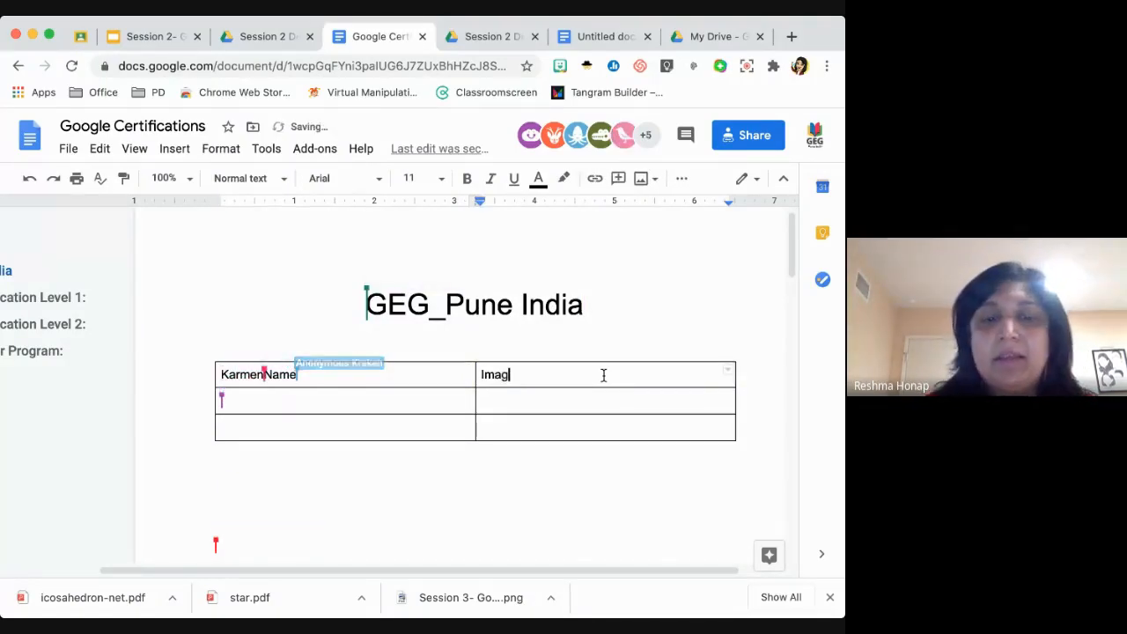
pyautogui.write('ag')
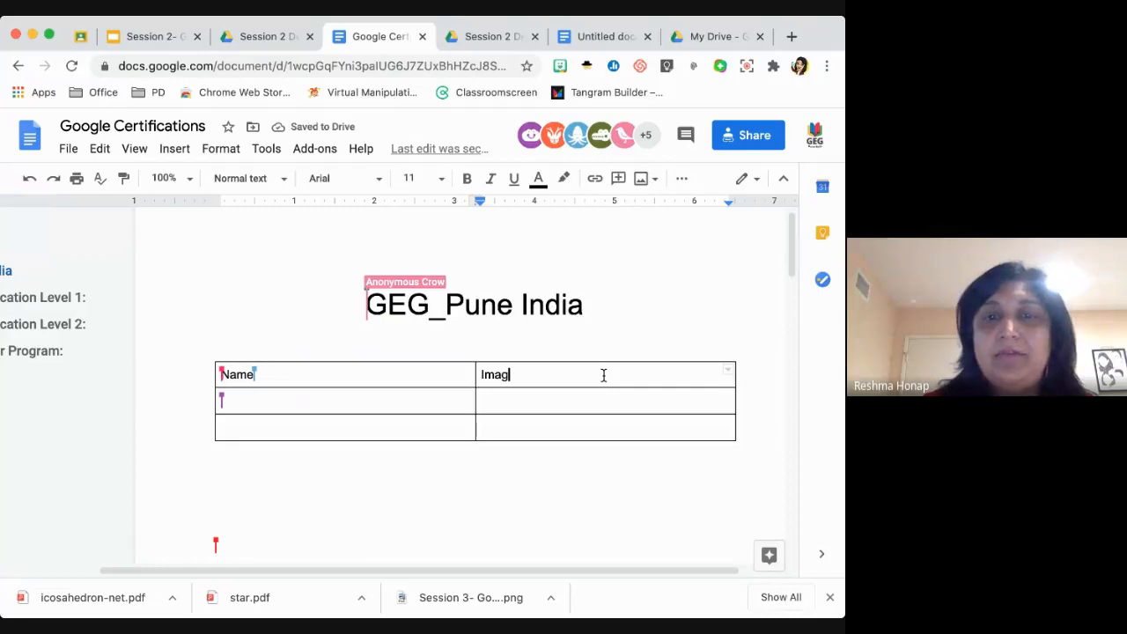
pyautogui.write('e')
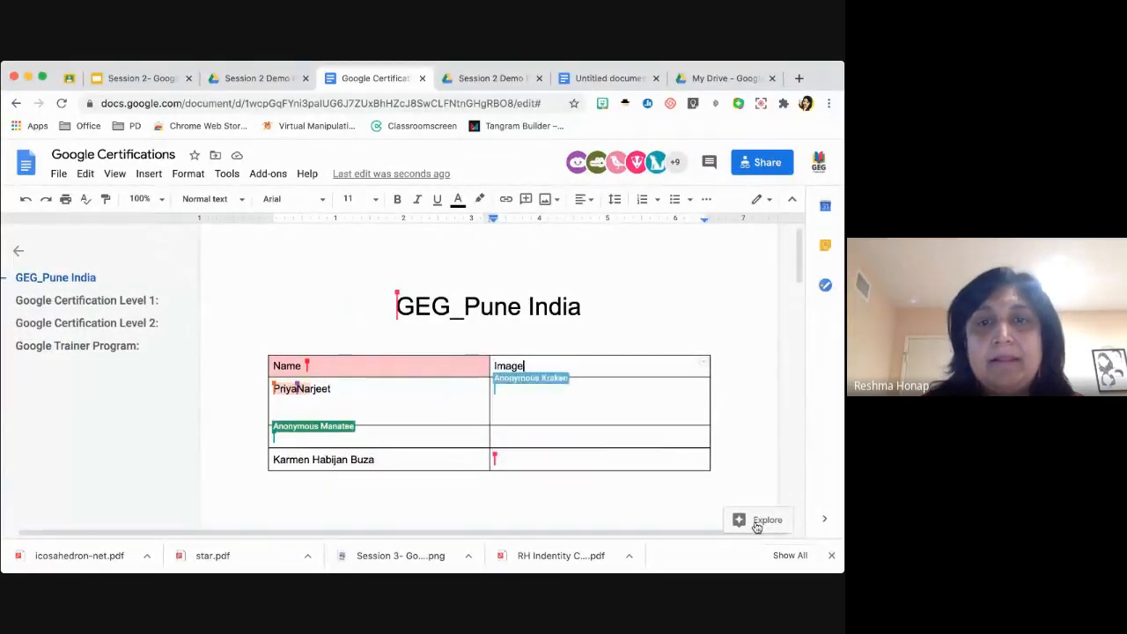
# Open the Explore tool for the document and activate its search of docs and the web.
pyautogui.click(757, 524)
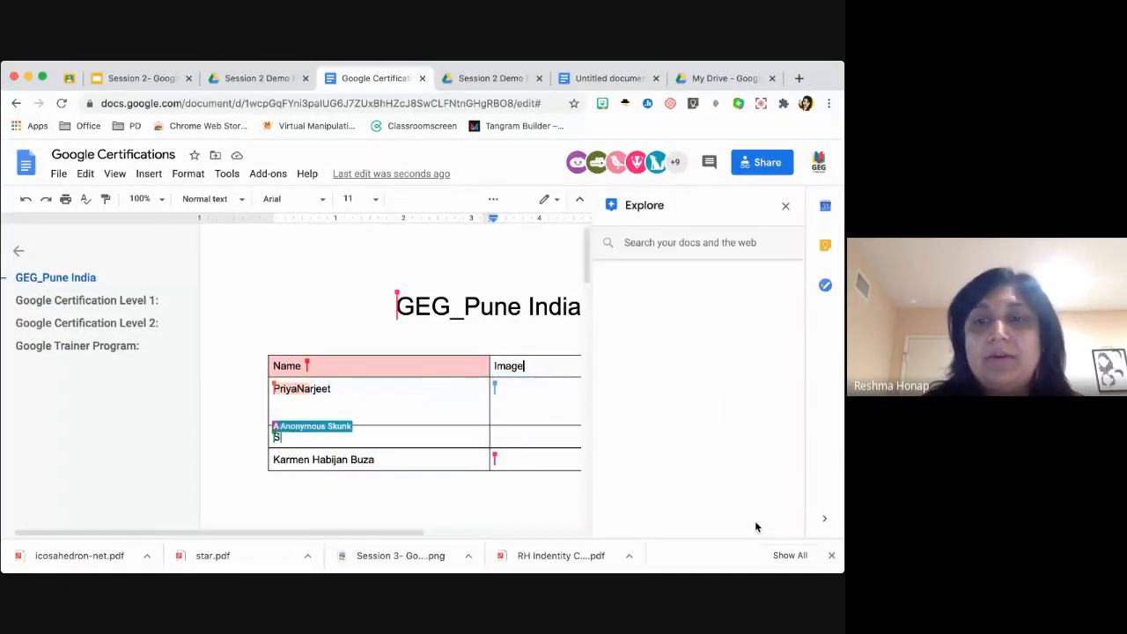
pyautogui.click(671, 241)
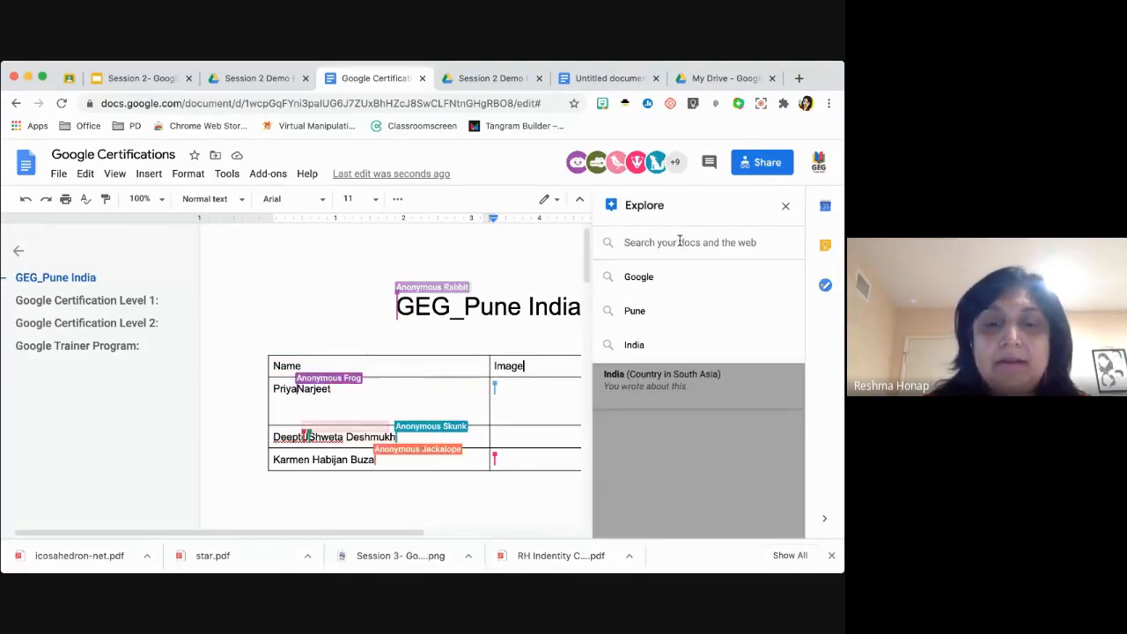
# Search Explore for "Coffee", view the image results, and close Explore.
pyautogui.press('Escape')
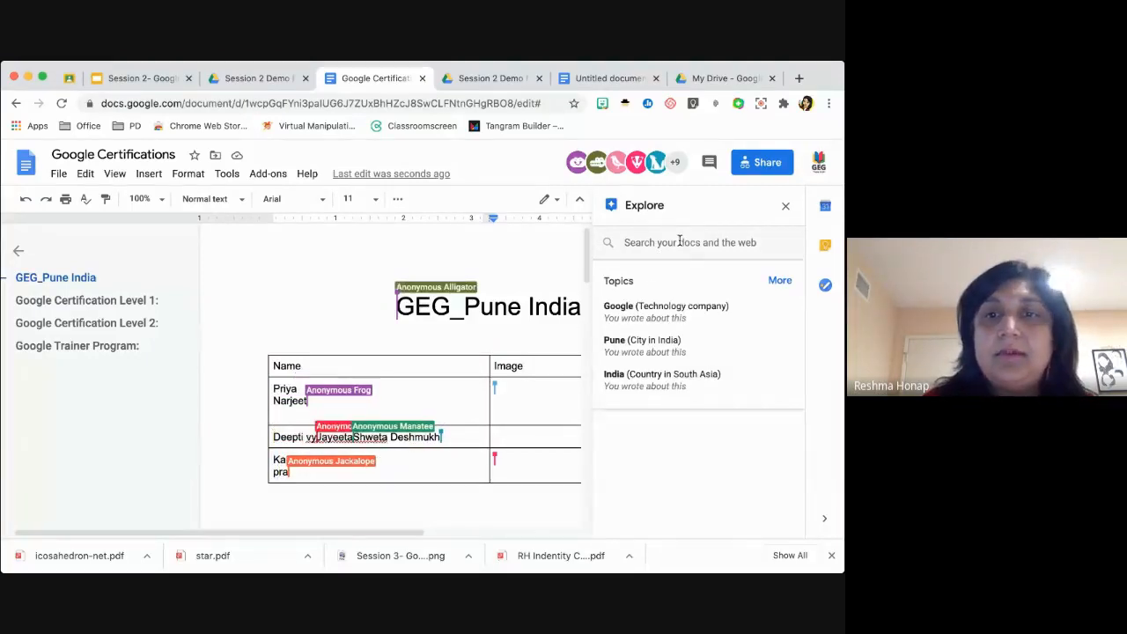
pyautogui.click(680, 241)
pyautogui.write('Coffee')
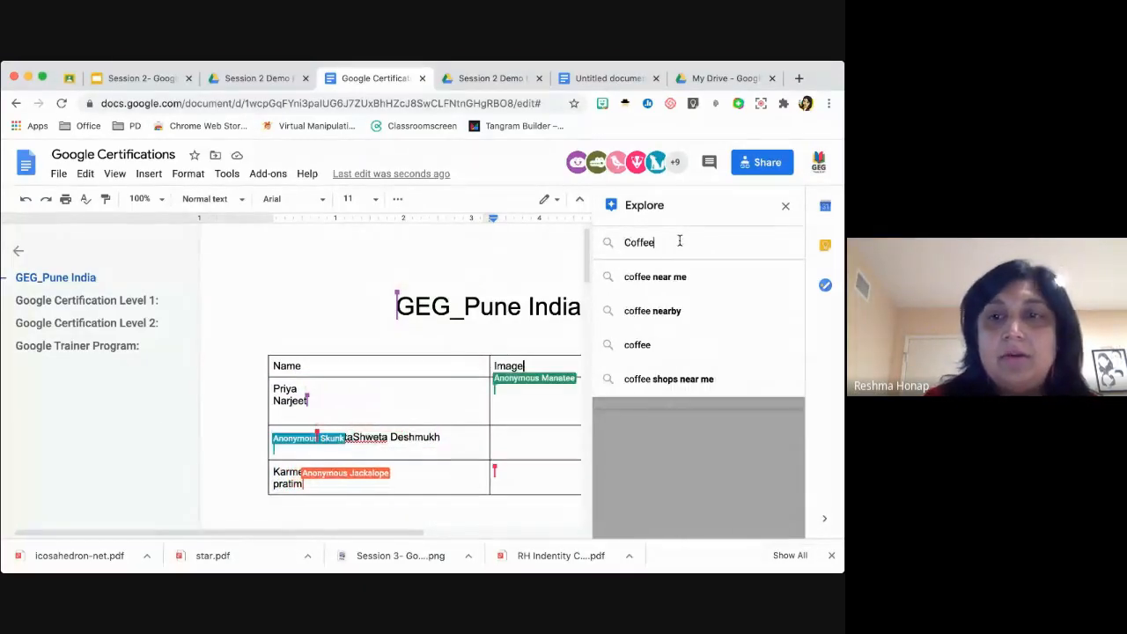
pyautogui.press('Return')
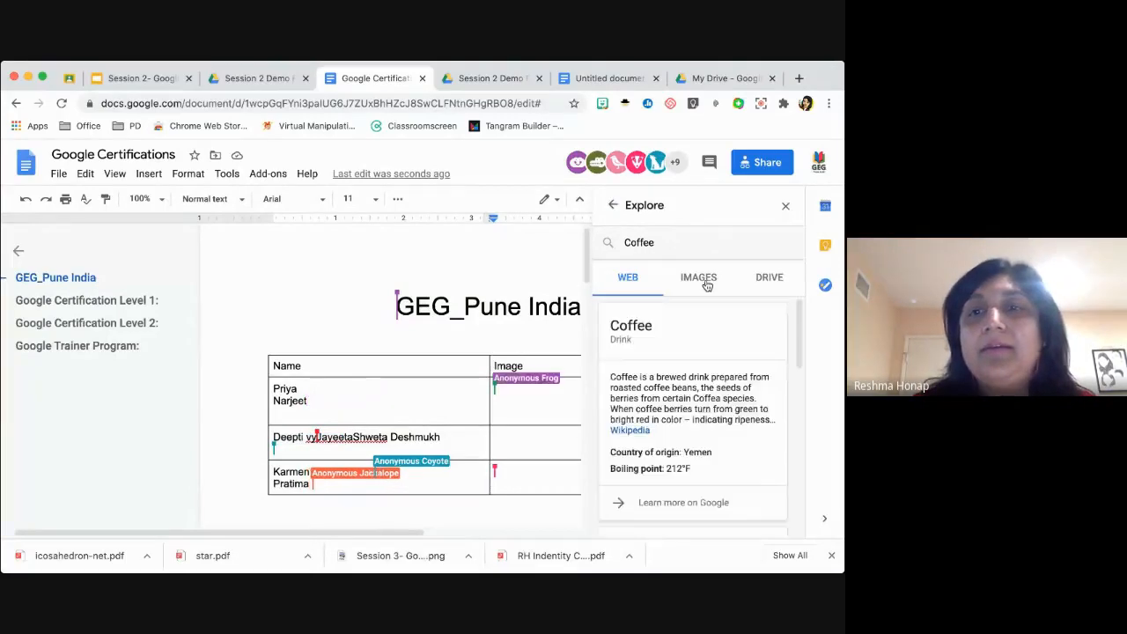
pyautogui.click(703, 278)
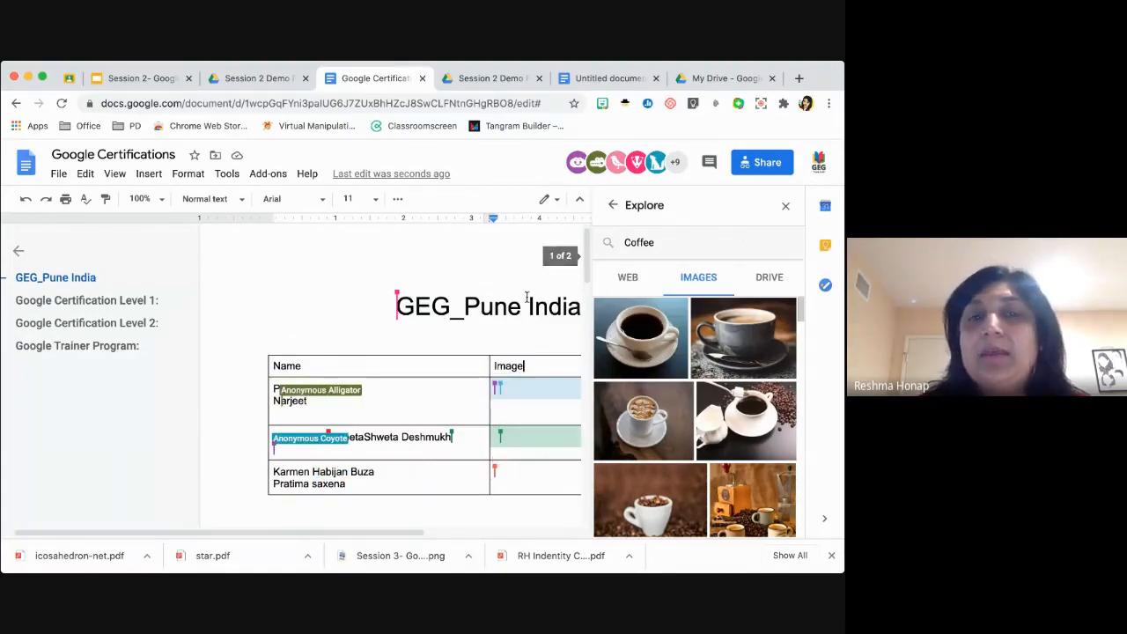
pyautogui.scroll(-1, 470, 480)
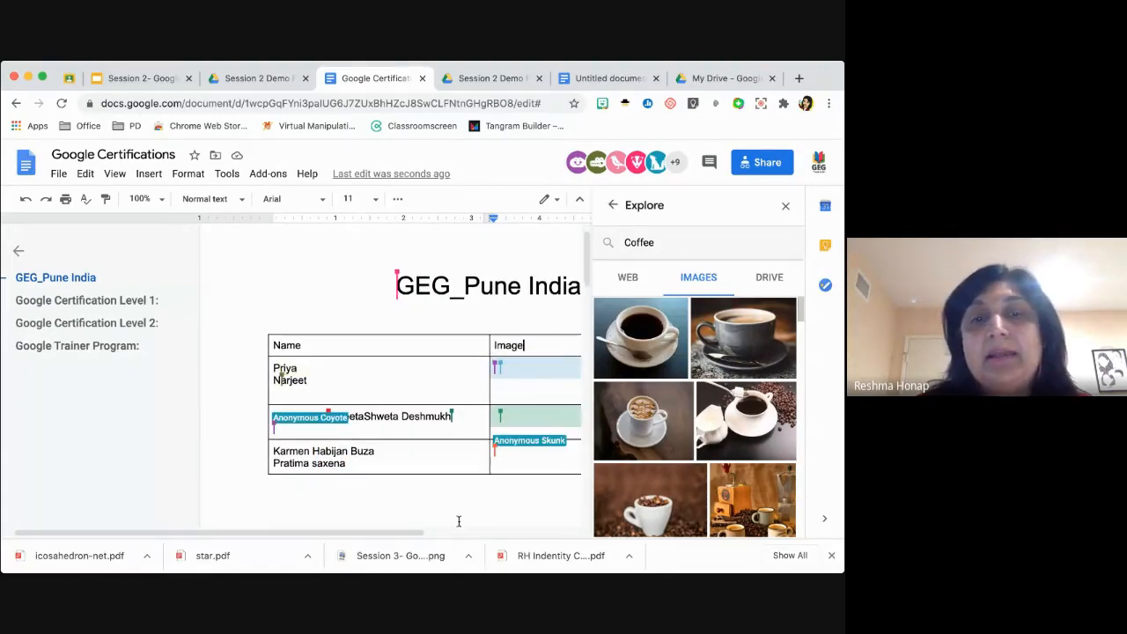
pyautogui.click(478, 284)
pyautogui.click(786, 205)
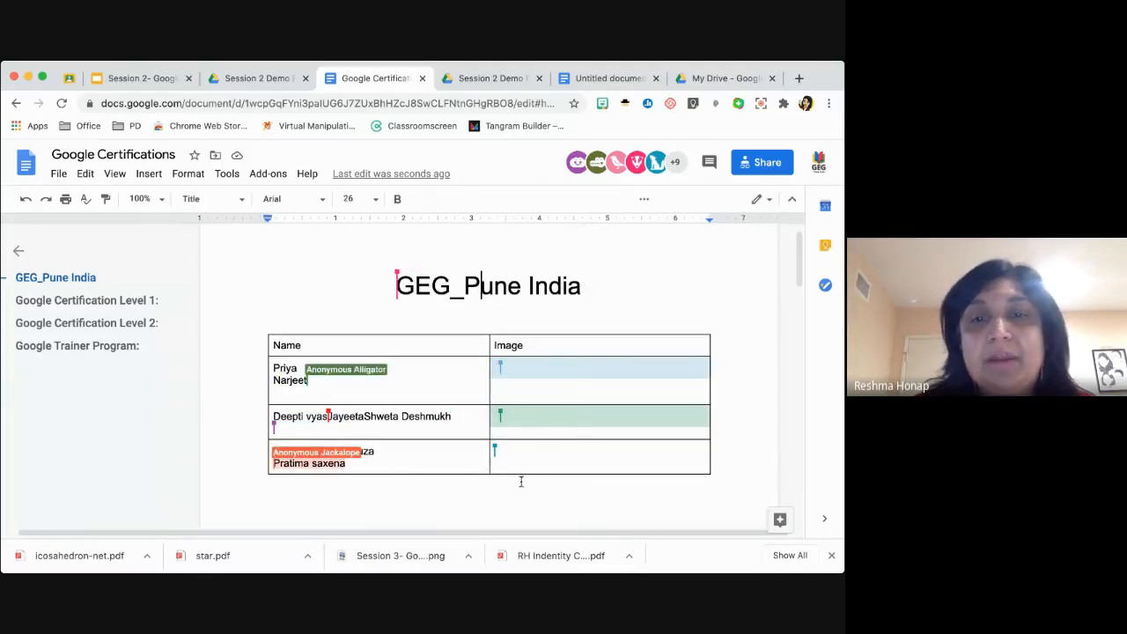
pyautogui.click(692, 462)
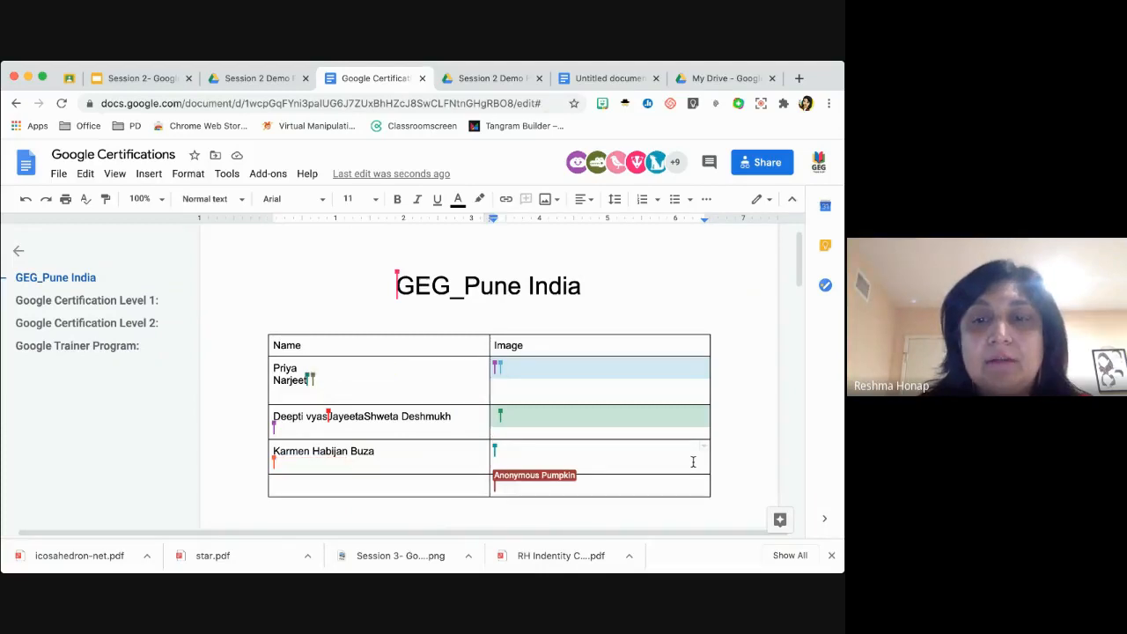
pyautogui.rightClick(693, 470)
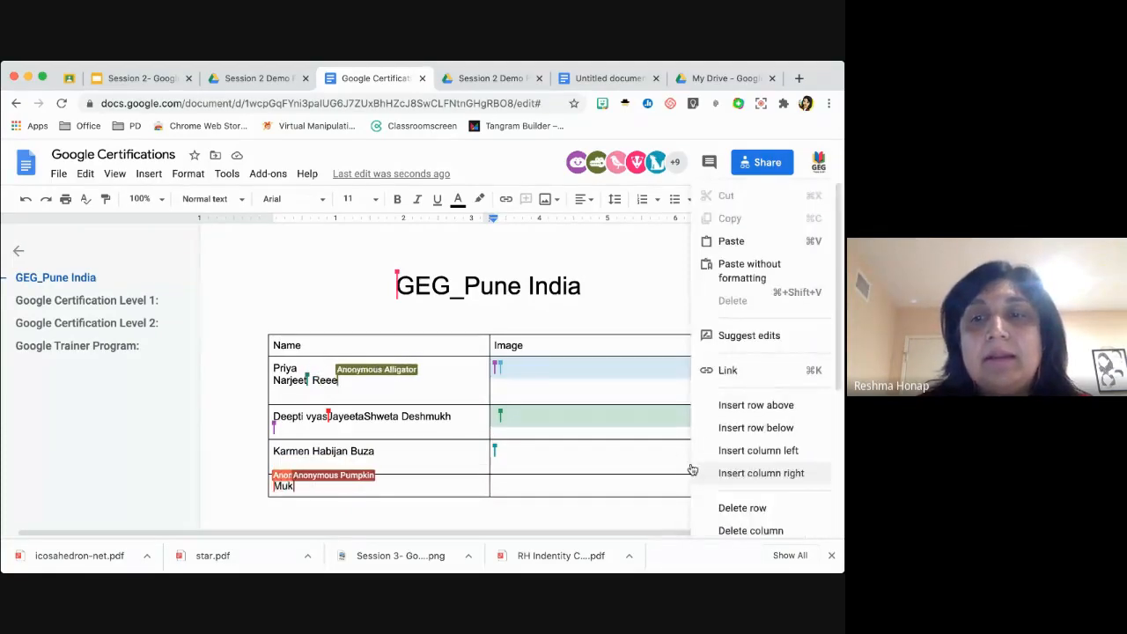
pyautogui.click(622, 284)
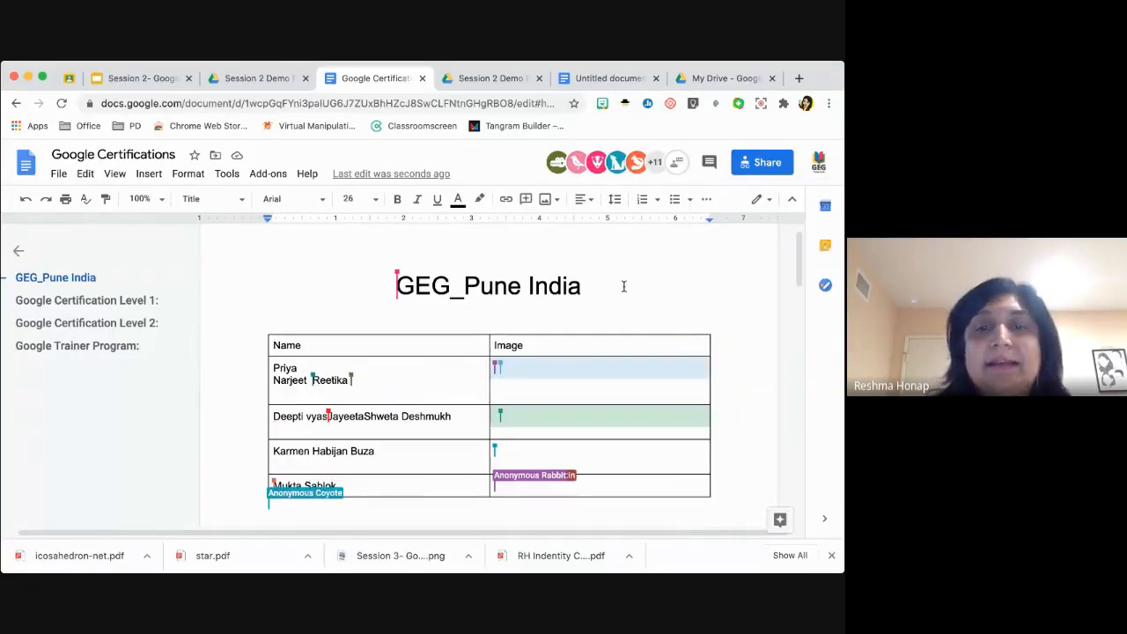
pyautogui.click(697, 486)
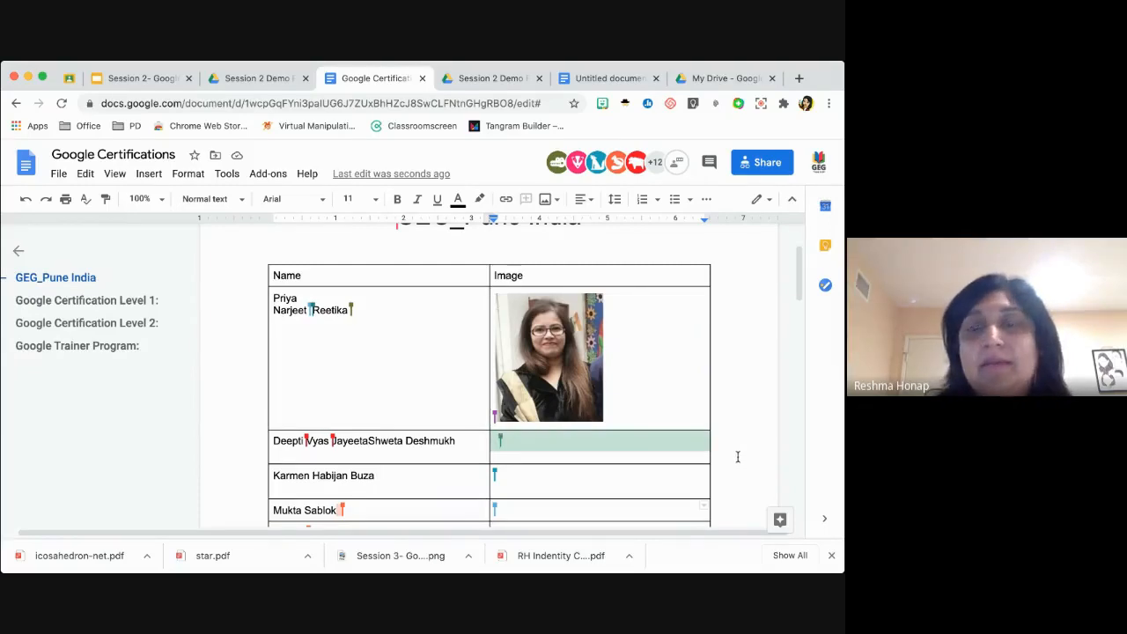
pyautogui.moveTo(842, 421); pyautogui.dragTo(709, 425)
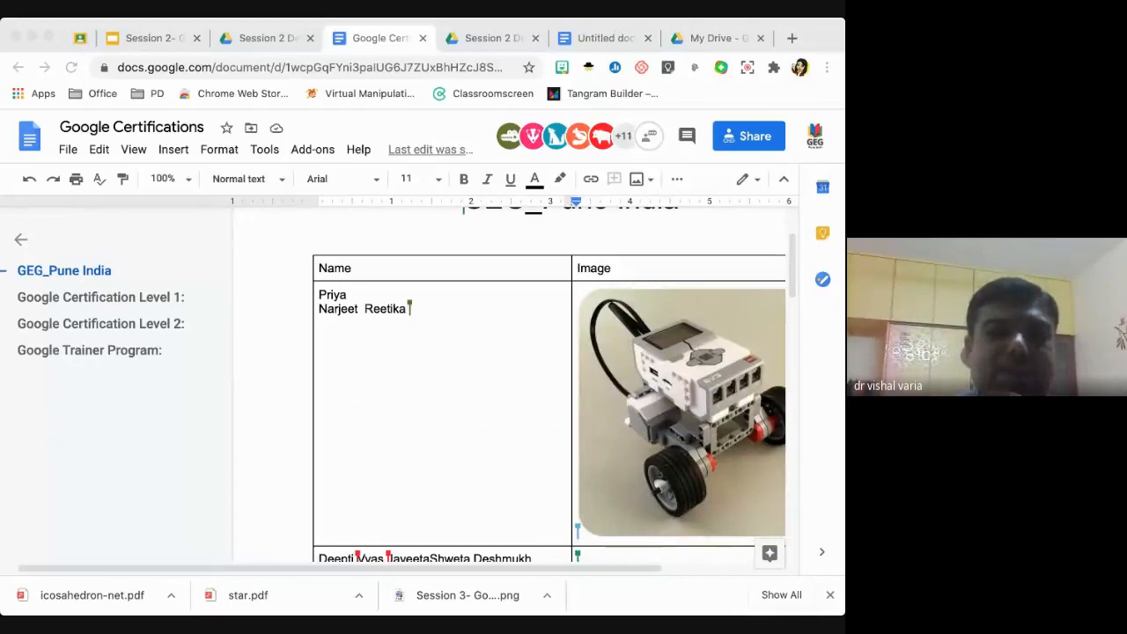
pyautogui.click(272, 501)
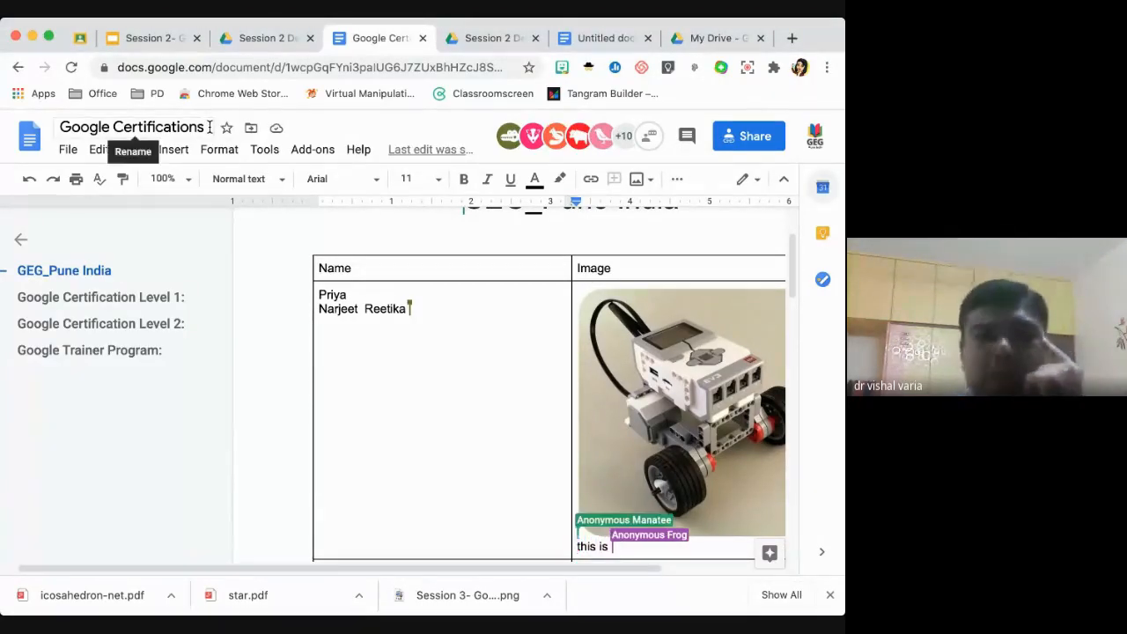
# Rename the document as "Demo:Google Certifications".
pyautogui.click(62, 127)
pyautogui.write('Demo')
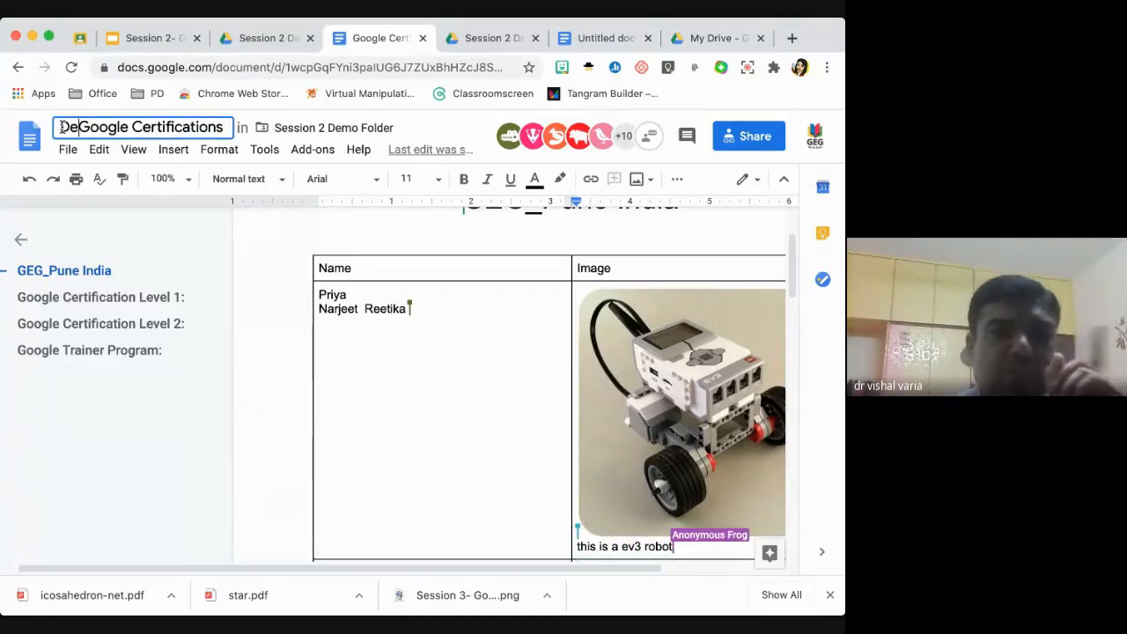
pyautogui.write(':')
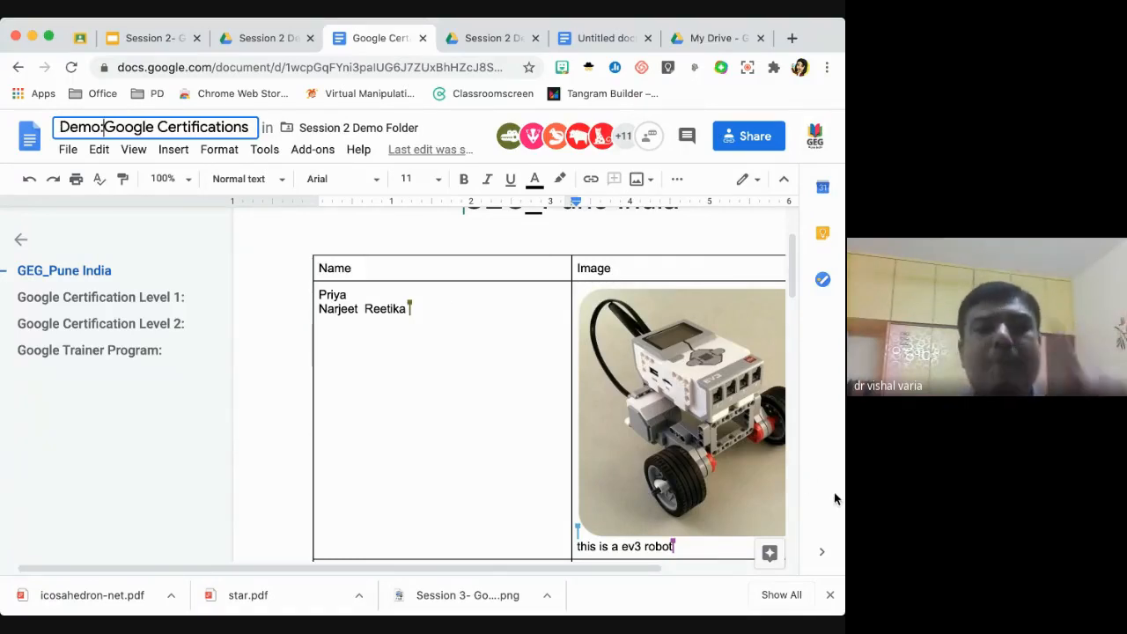
pyautogui.moveTo(843, 471); pyautogui.dragTo(899, 471)
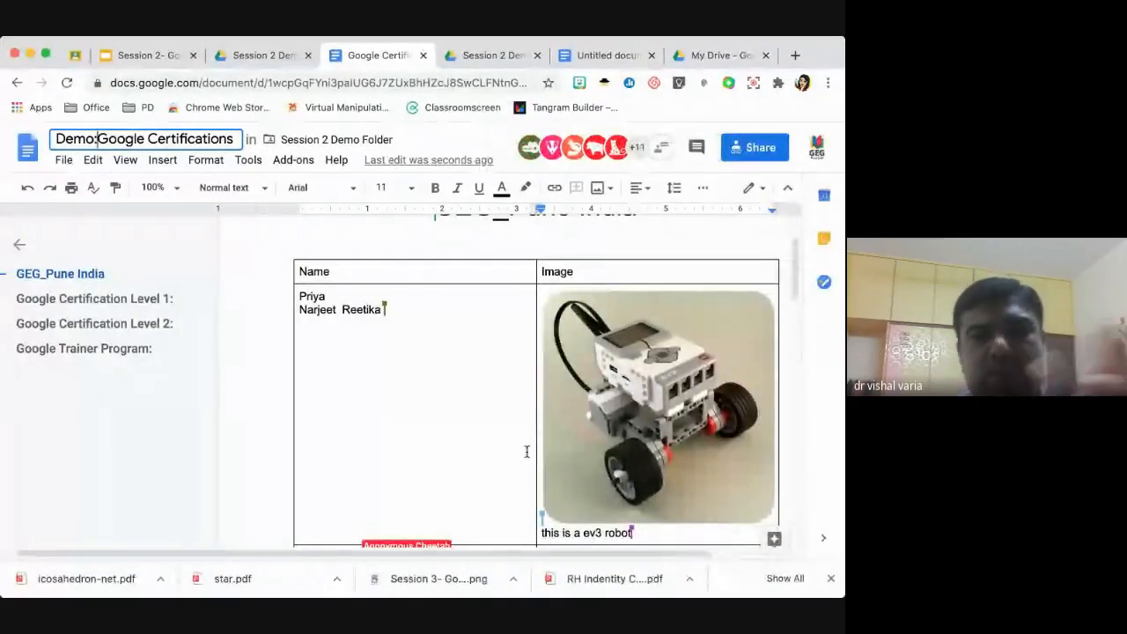
# Look over the table's lower rows and view the row and column options for the last row's Image cell.
pyautogui.scroll(-3, 527, 451)
pyautogui.scroll(-3, 527, 450)
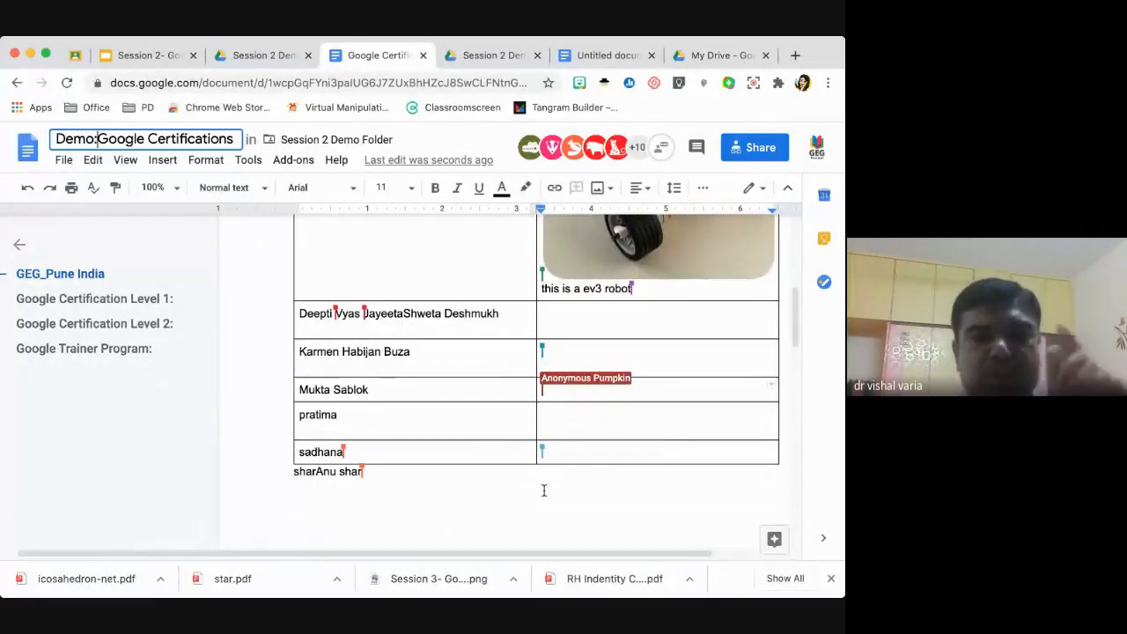
pyautogui.scroll(-1, 544, 491)
pyautogui.scroll(-1, 543, 491)
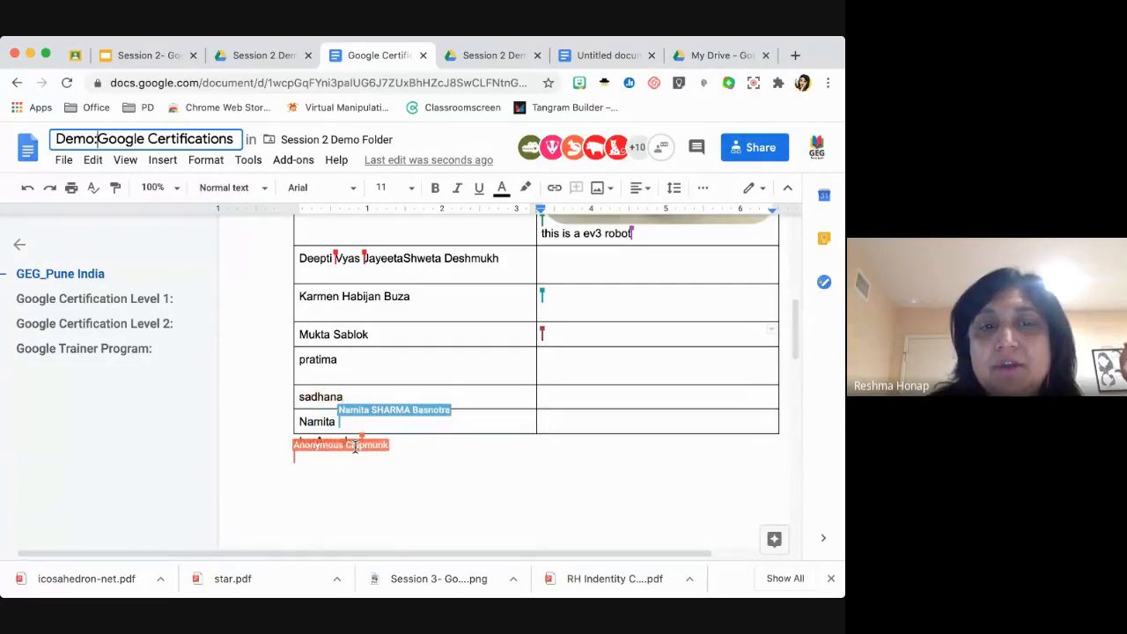
pyautogui.click(746, 425)
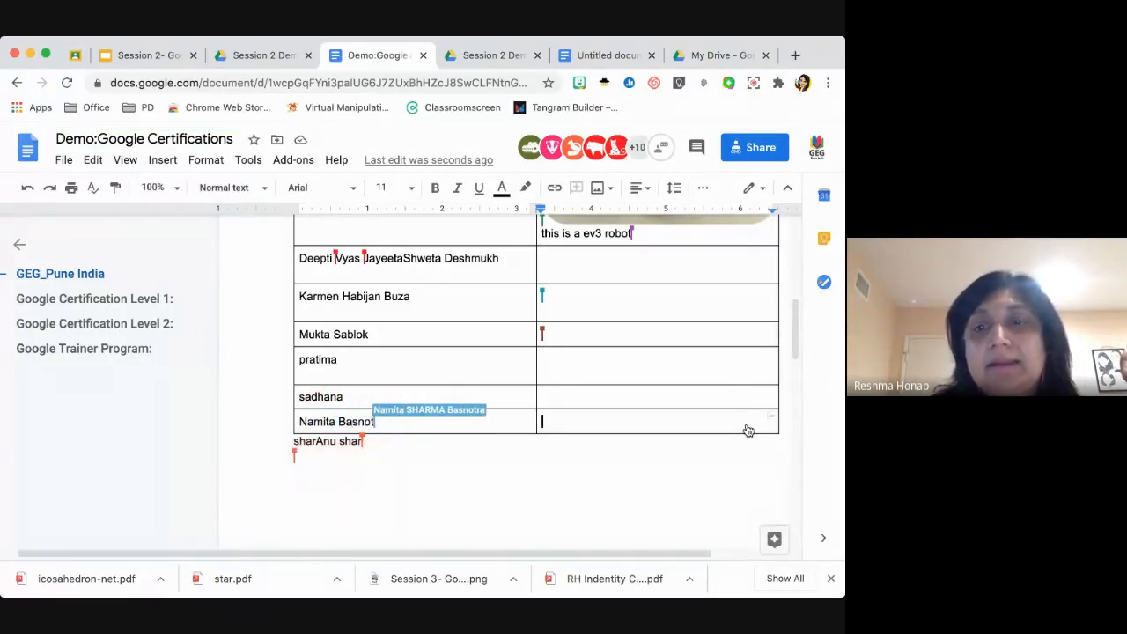
pyautogui.rightClick(745, 429)
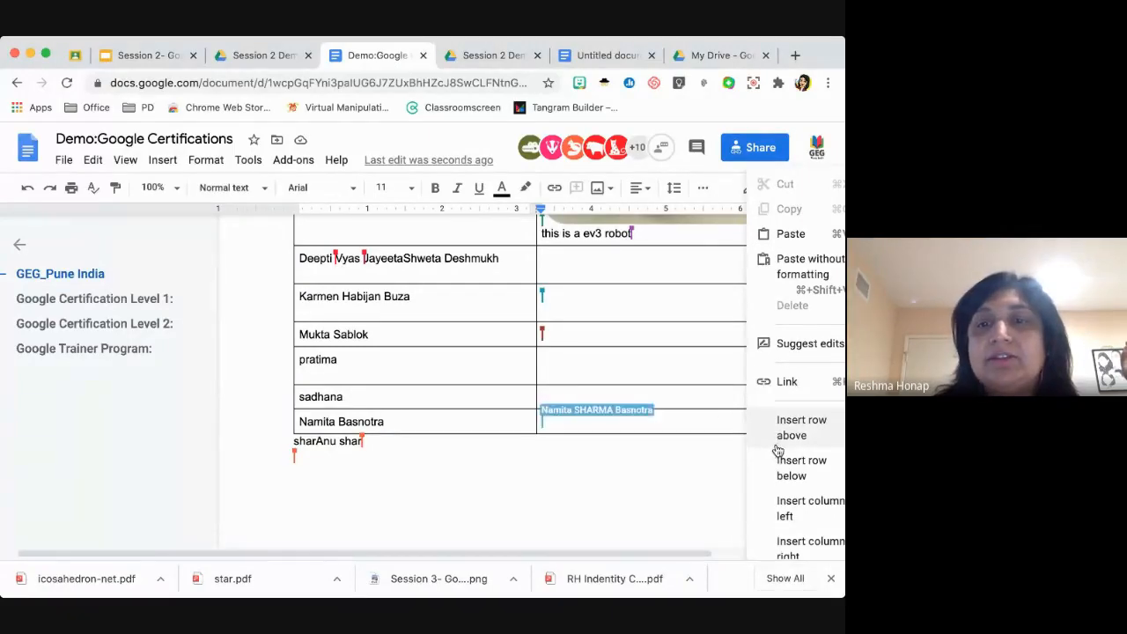
pyautogui.click(843, 487)
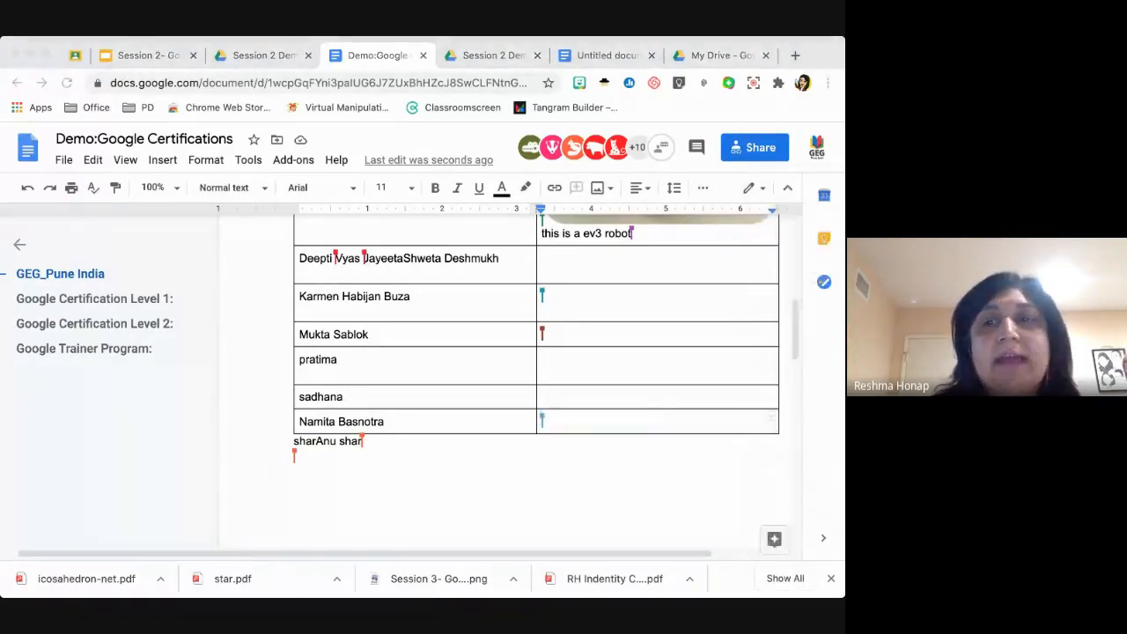
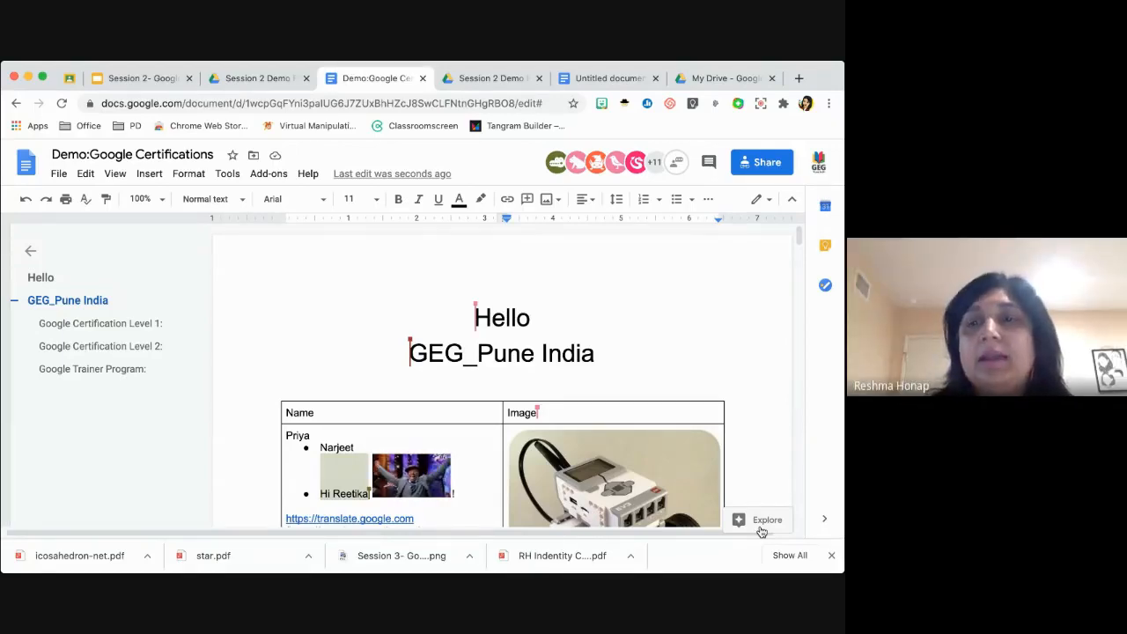
# Open Explore and search for "happy face" images.
pyautogui.click(762, 531)
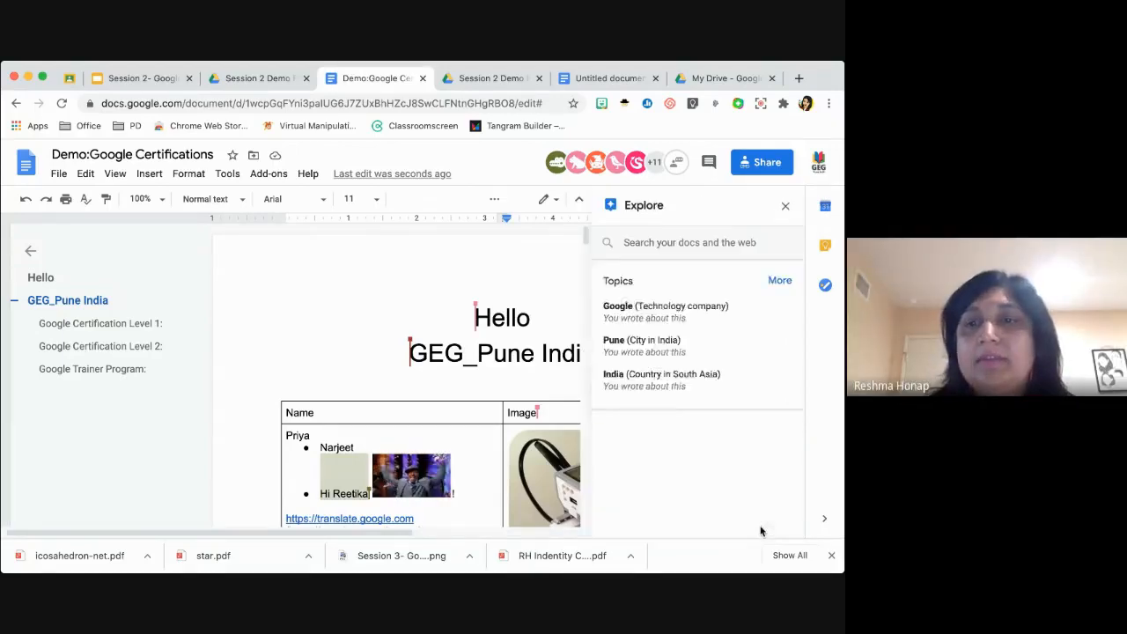
pyautogui.click(658, 245)
pyautogui.write('h')
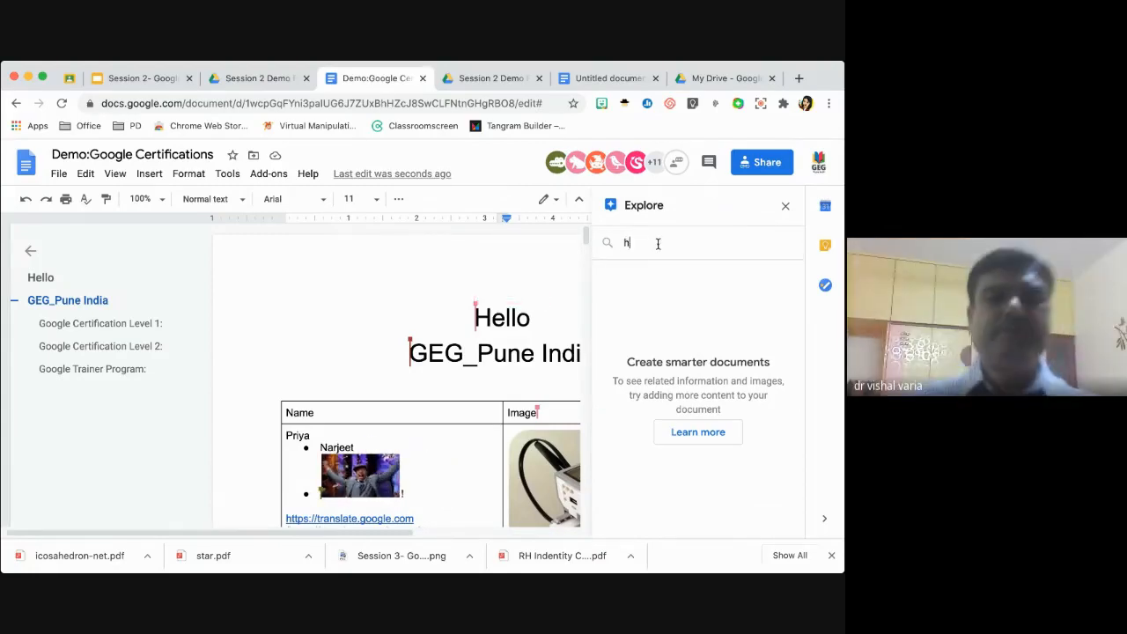
pyautogui.write('appy face')
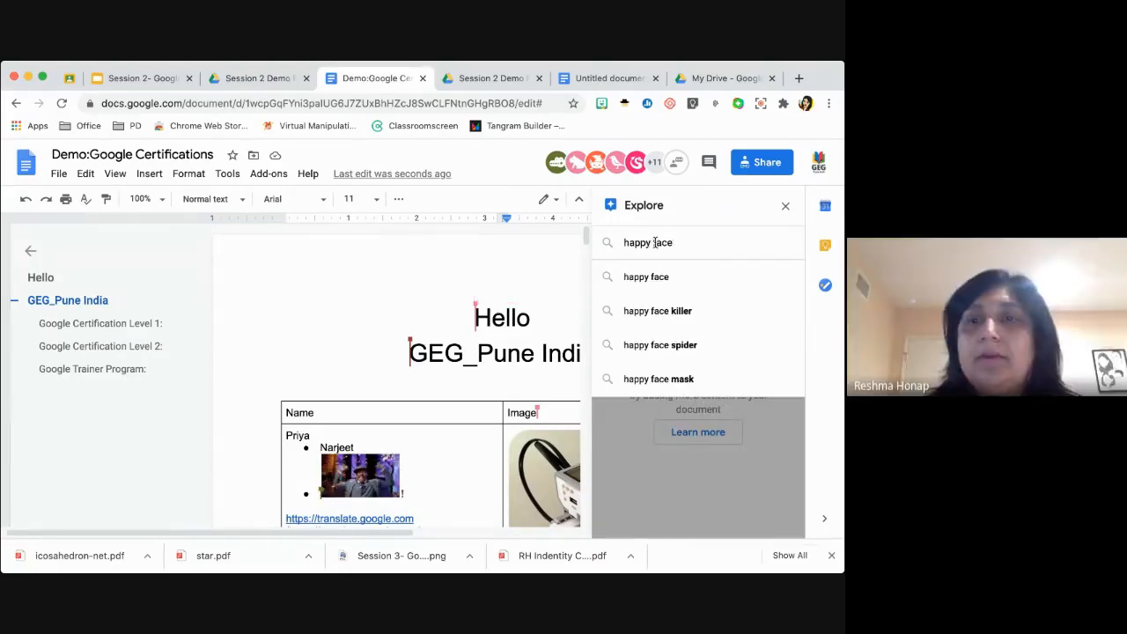
pyautogui.click(648, 276)
pyautogui.click(705, 280)
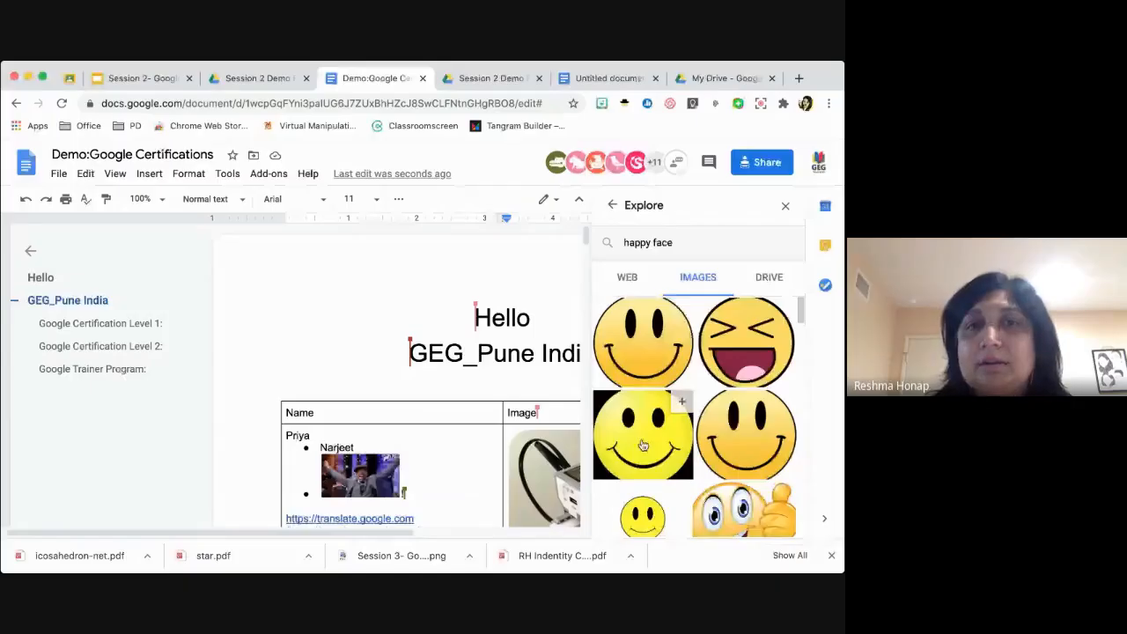
# Preview the yellow smiley with the black background from the image results, return without inserting it, and close Explore.
pyautogui.click(643, 445)
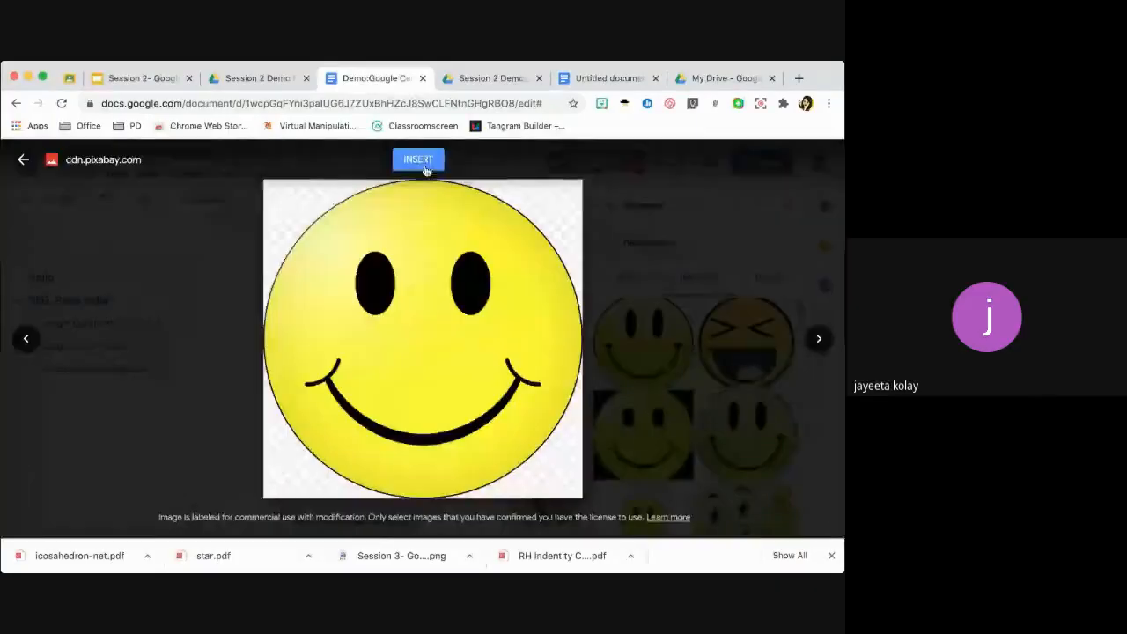
pyautogui.click(23, 163)
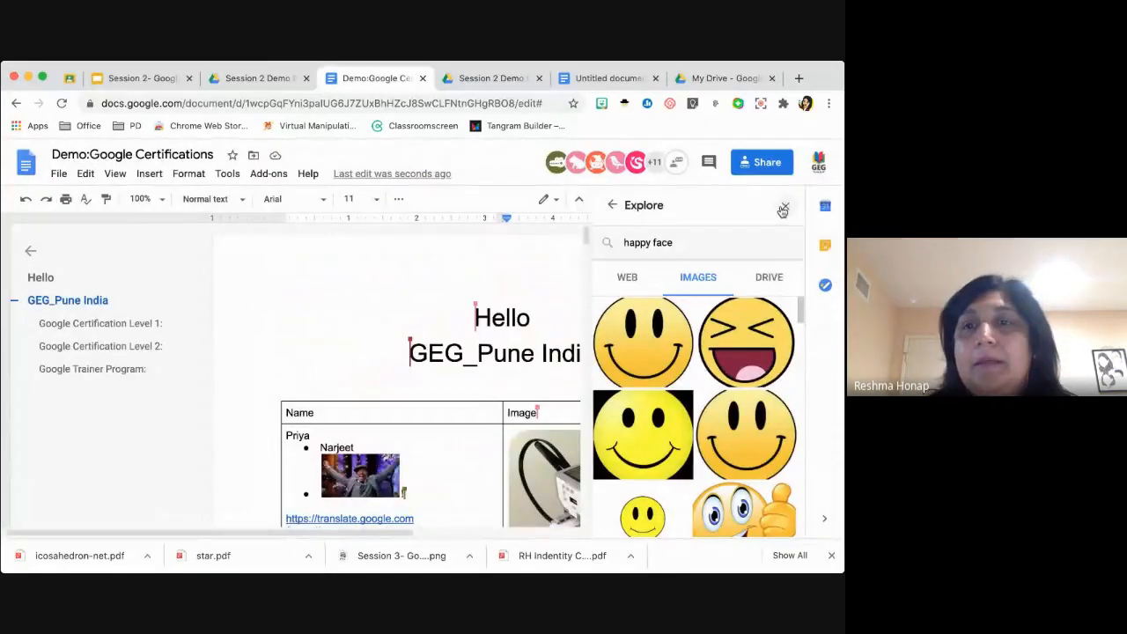
pyautogui.click(784, 207)
# Add the comment "Fun Gif!" to the Story Book PDF link in the first Name cell of the table.
pyautogui.scroll(-5, 644, 387)
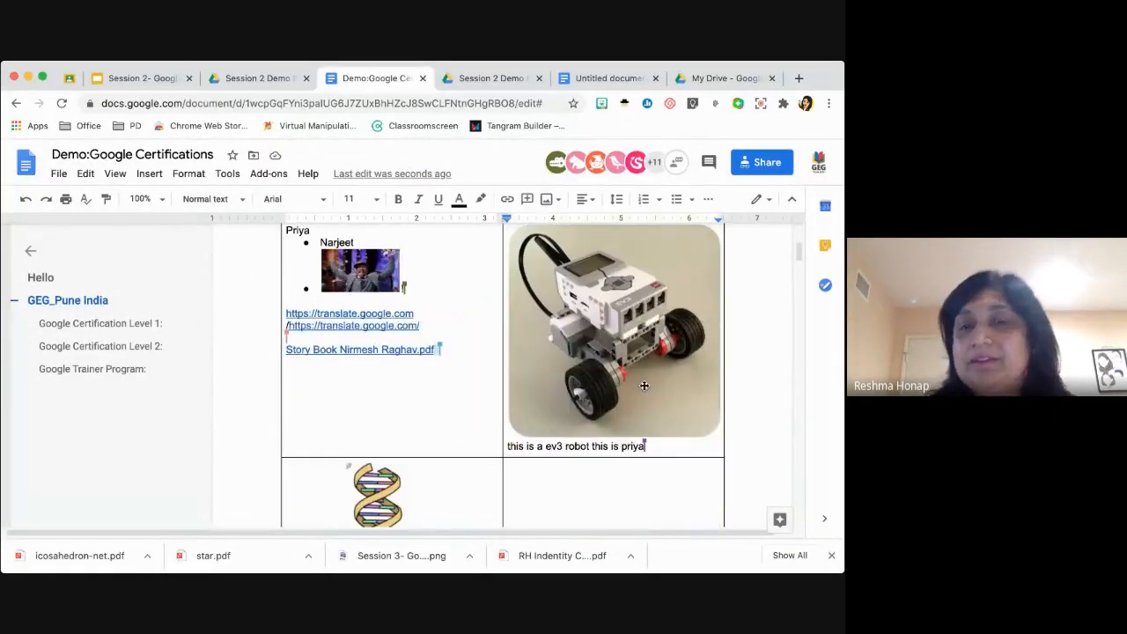
pyautogui.scroll(3, 644, 386)
pyautogui.scroll(-3, 529, 352)
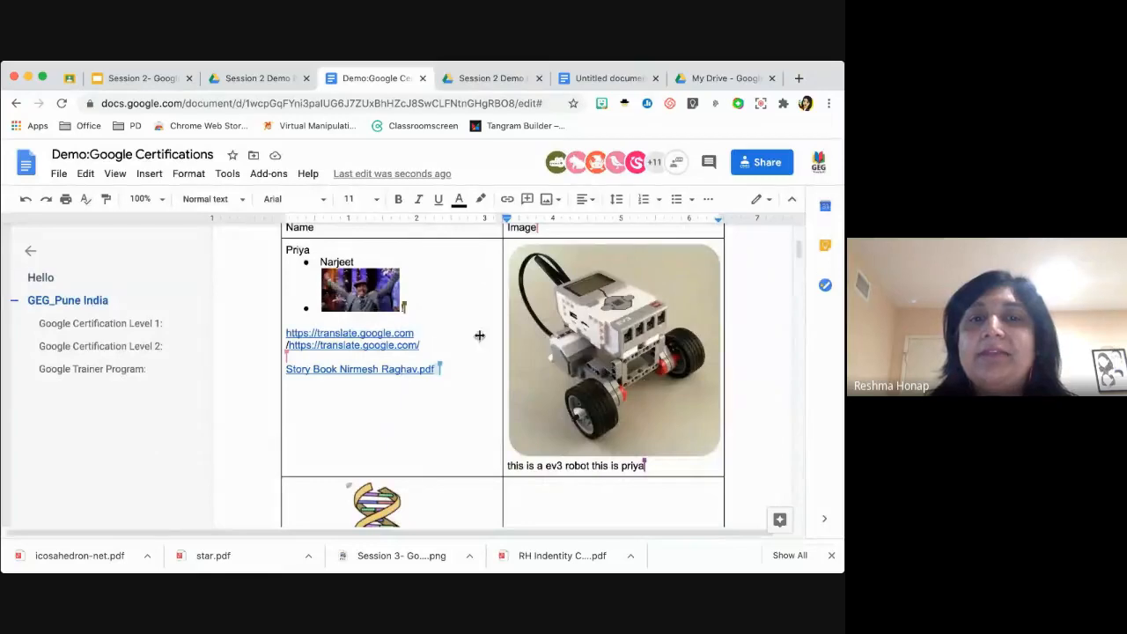
pyautogui.scroll(3, 454, 332)
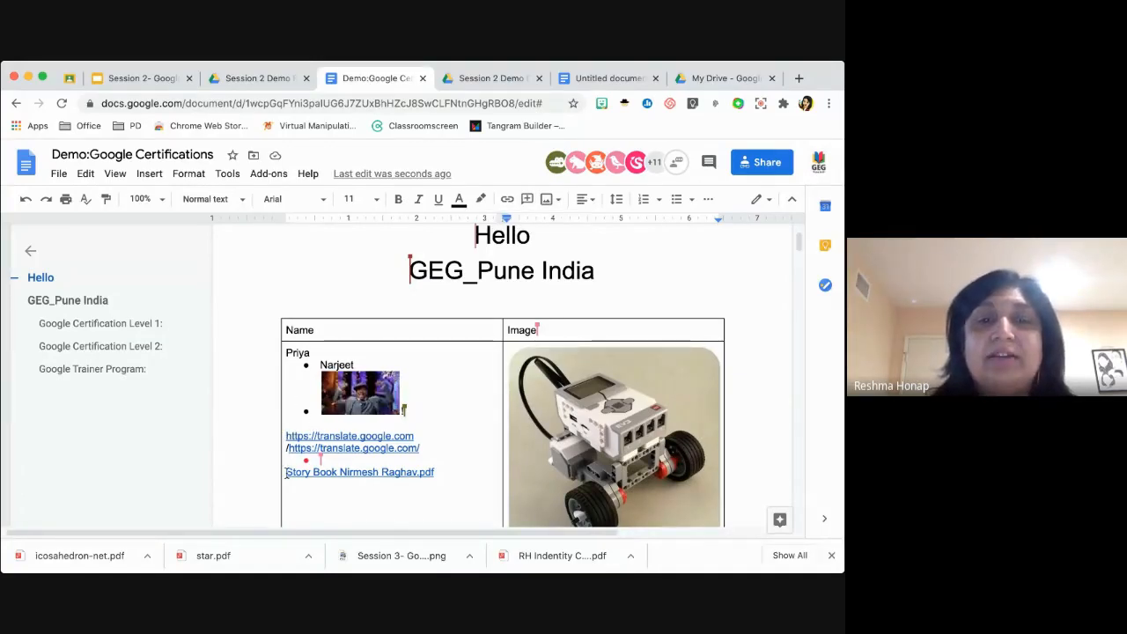
pyautogui.moveTo(286, 473); pyautogui.dragTo(446, 472)
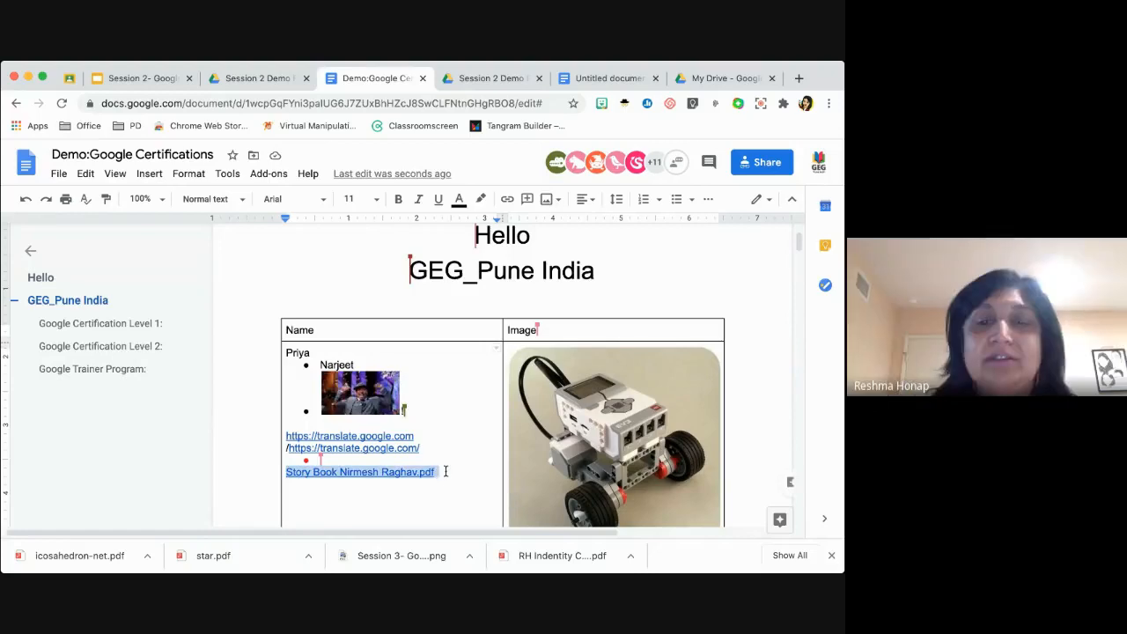
pyautogui.click(527, 202)
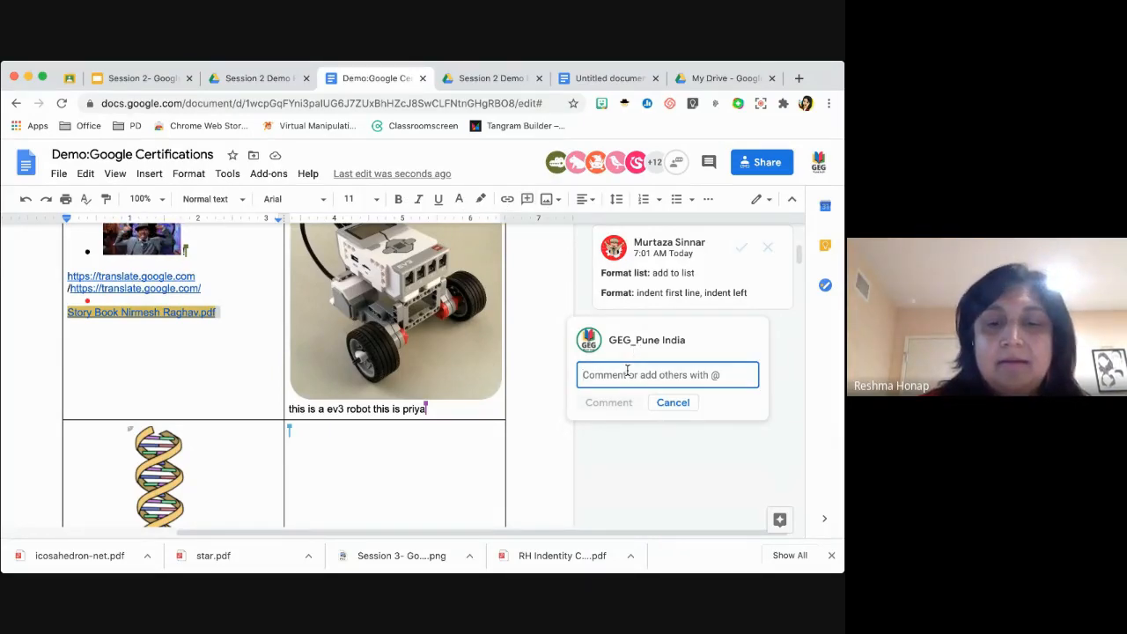
pyautogui.write('Fun Gif!')
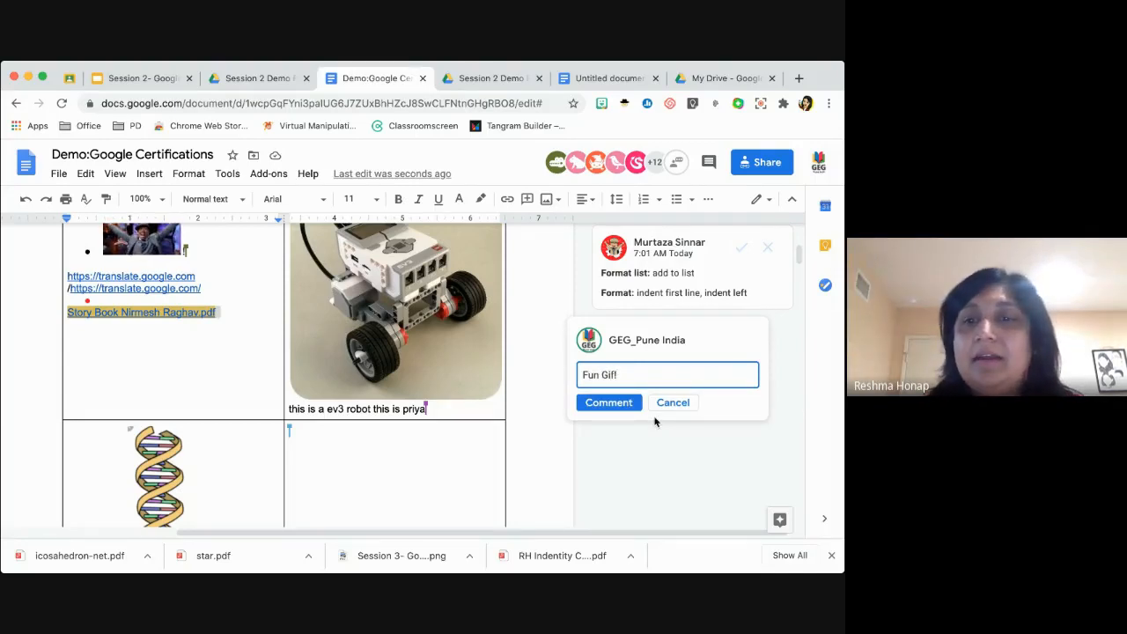
pyautogui.click(621, 404)
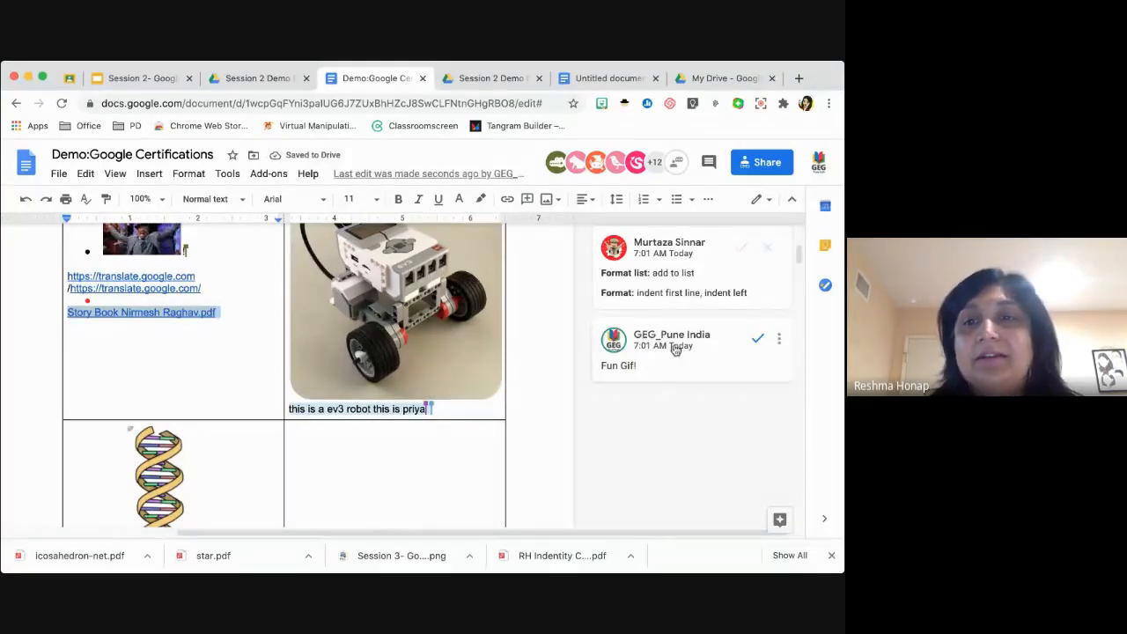
pyautogui.scroll(1, 681, 352)
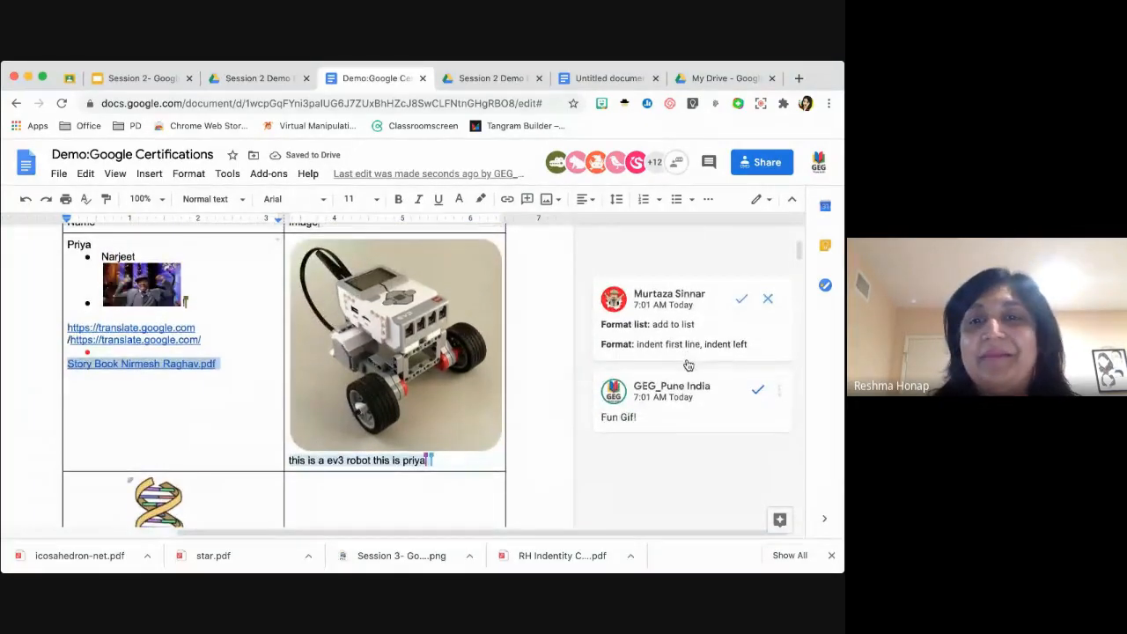
# Look over the comments and suggestions beside the first table rows and view the document's editing mode options.
pyautogui.scroll(1, 685, 359)
pyautogui.scroll(2, 696, 378)
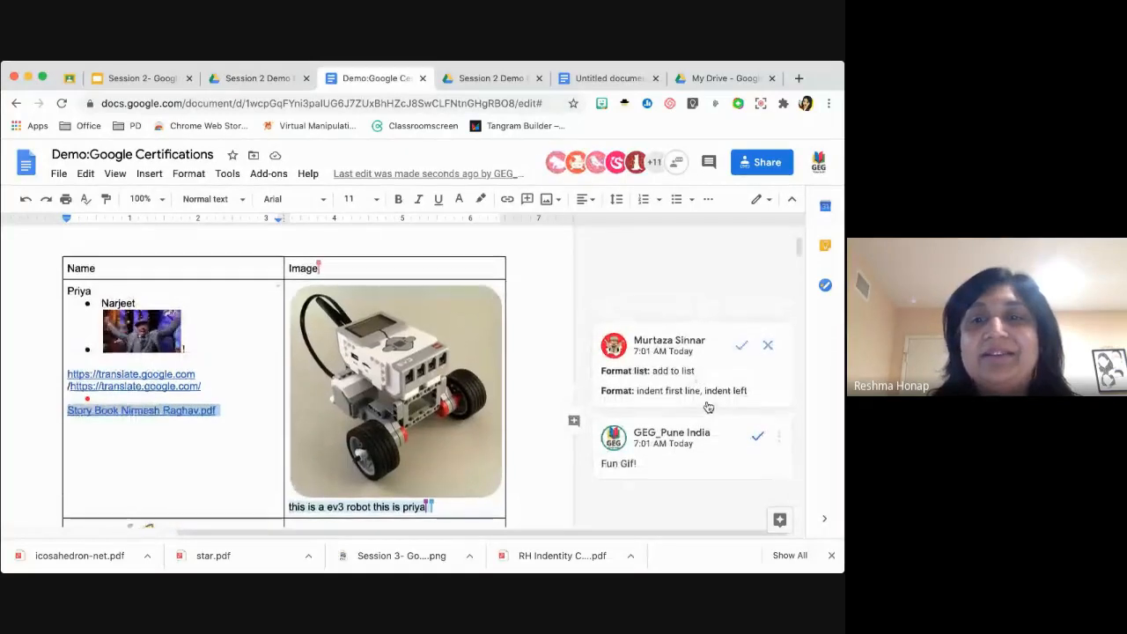
pyautogui.scroll(1, 696, 405)
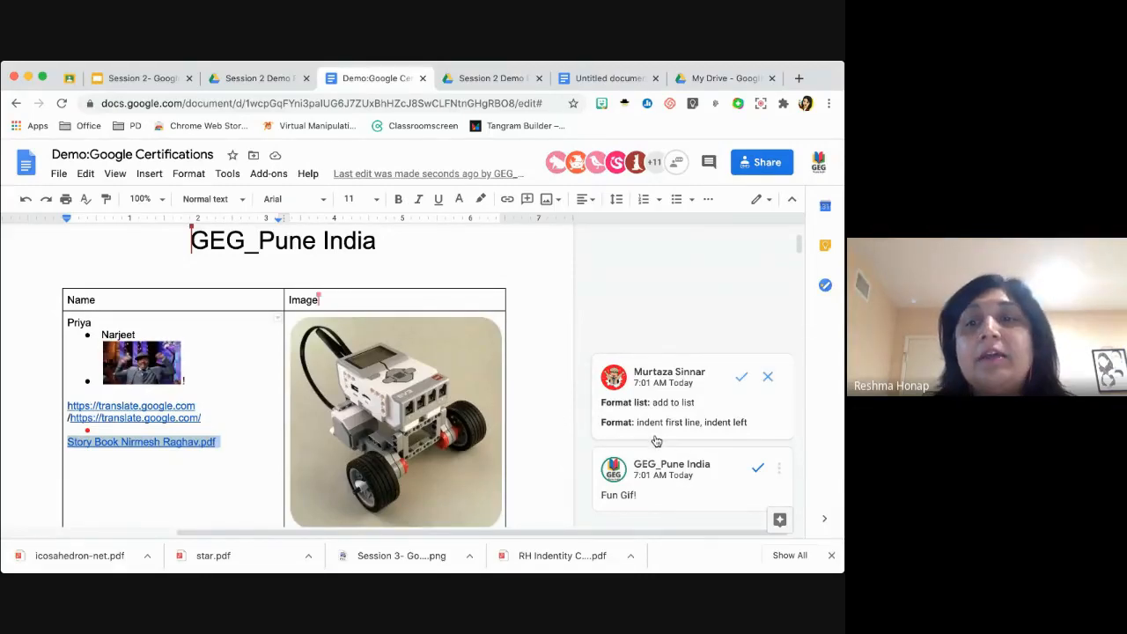
pyautogui.scroll(-3, 656, 441)
pyautogui.scroll(-2, 655, 440)
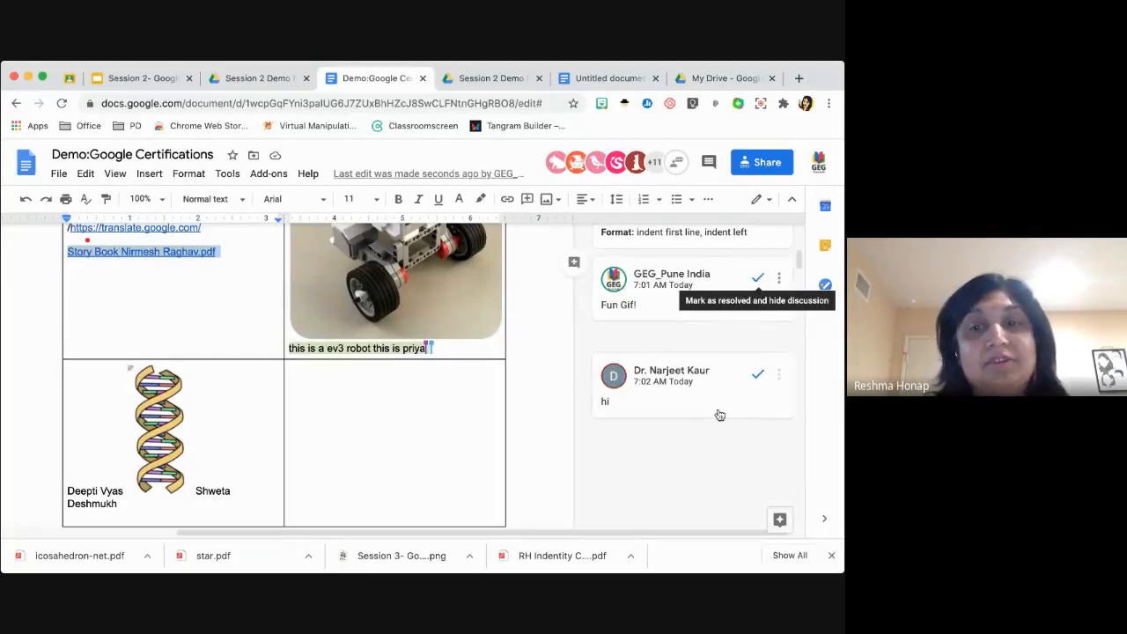
pyautogui.scroll(7, 505, 386)
pyautogui.scroll(-6, 509, 381)
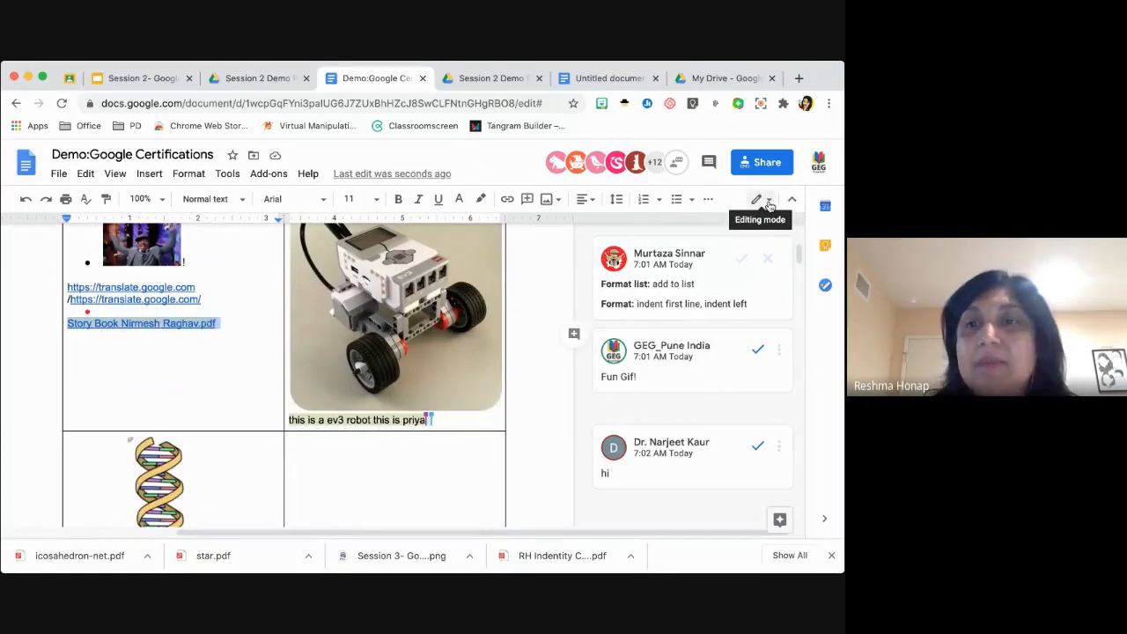
pyautogui.click(768, 204)
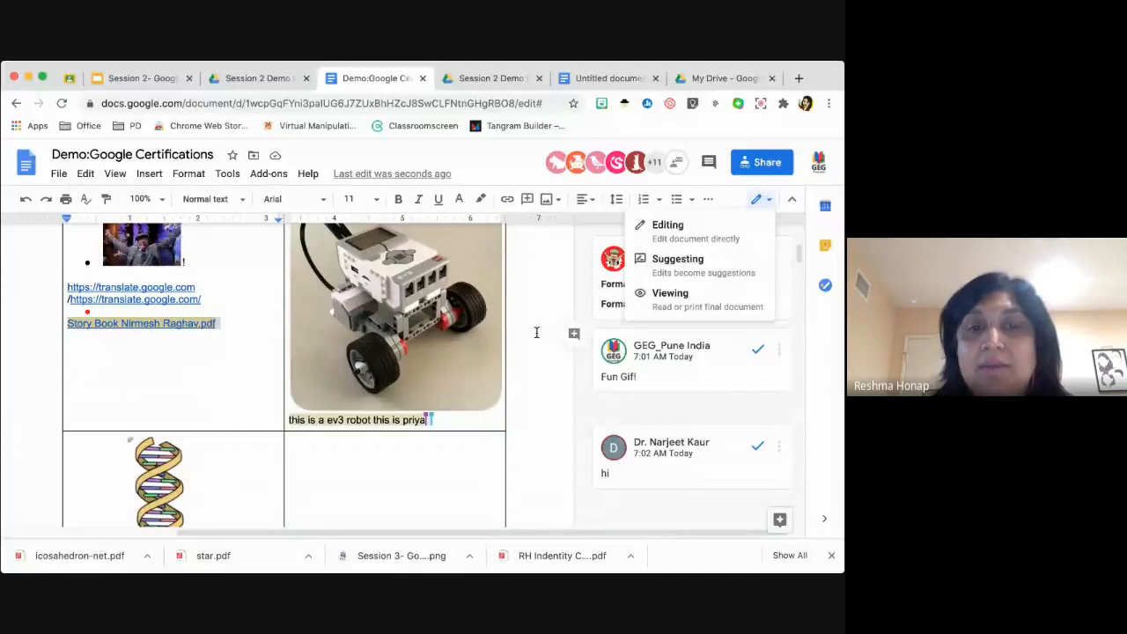
pyautogui.click(522, 447)
# Select the "GEG_Pune India" title line and switch the document to Suggesting mode.
pyautogui.scroll(1, 523, 445)
pyautogui.scroll(1, 524, 444)
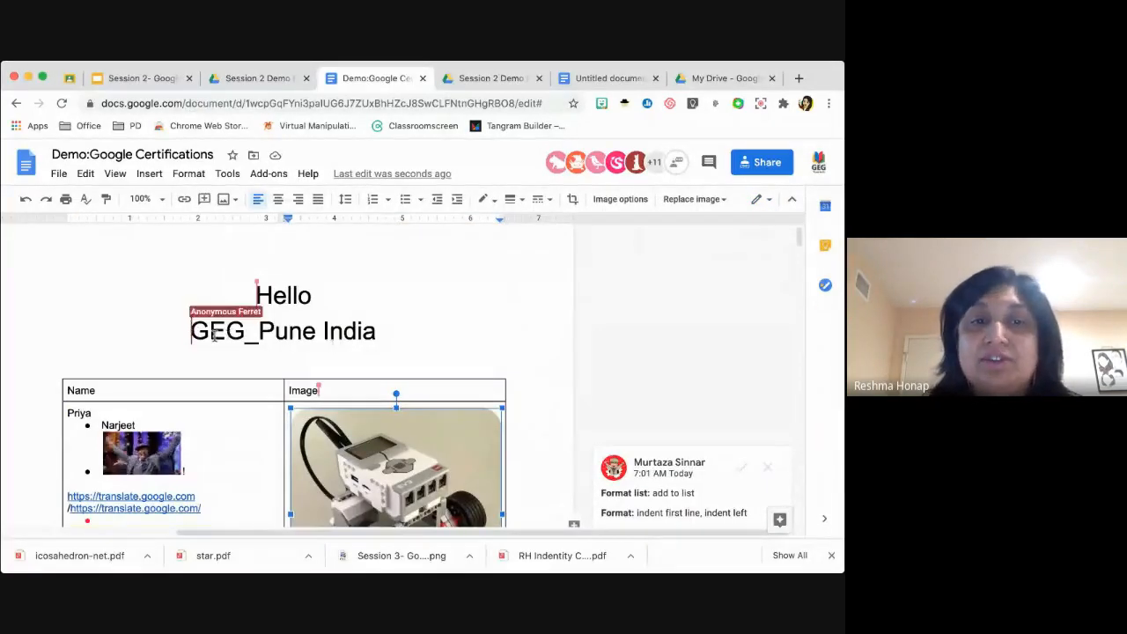
pyautogui.click(188, 328)
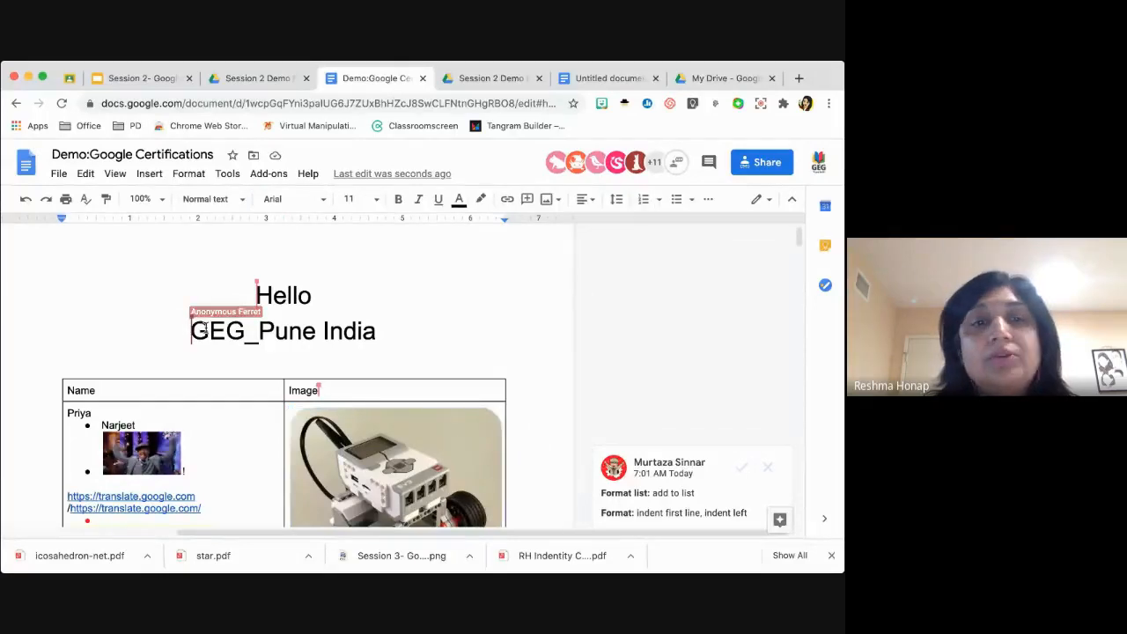
pyautogui.moveTo(189, 328); pyautogui.dragTo(381, 329)
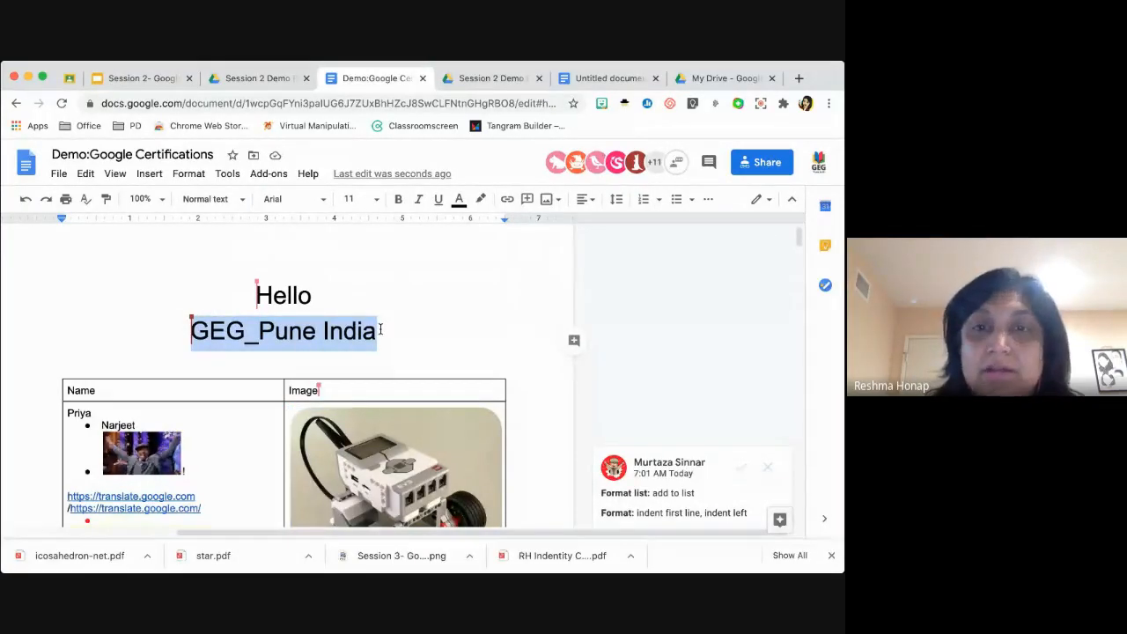
pyautogui.click(757, 199)
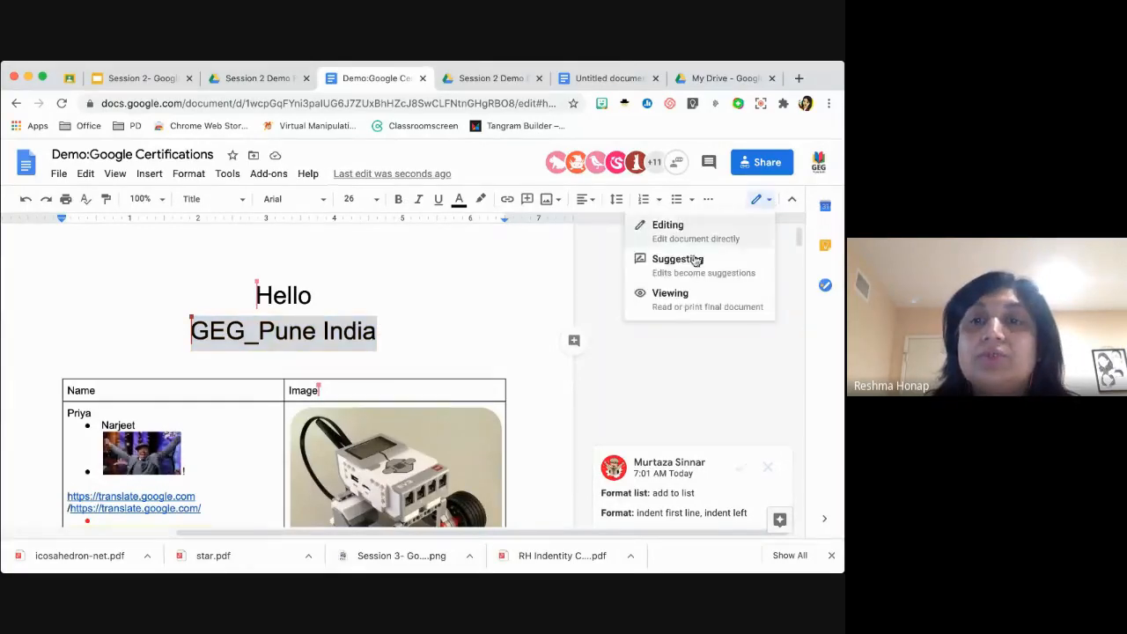
pyautogui.click(688, 269)
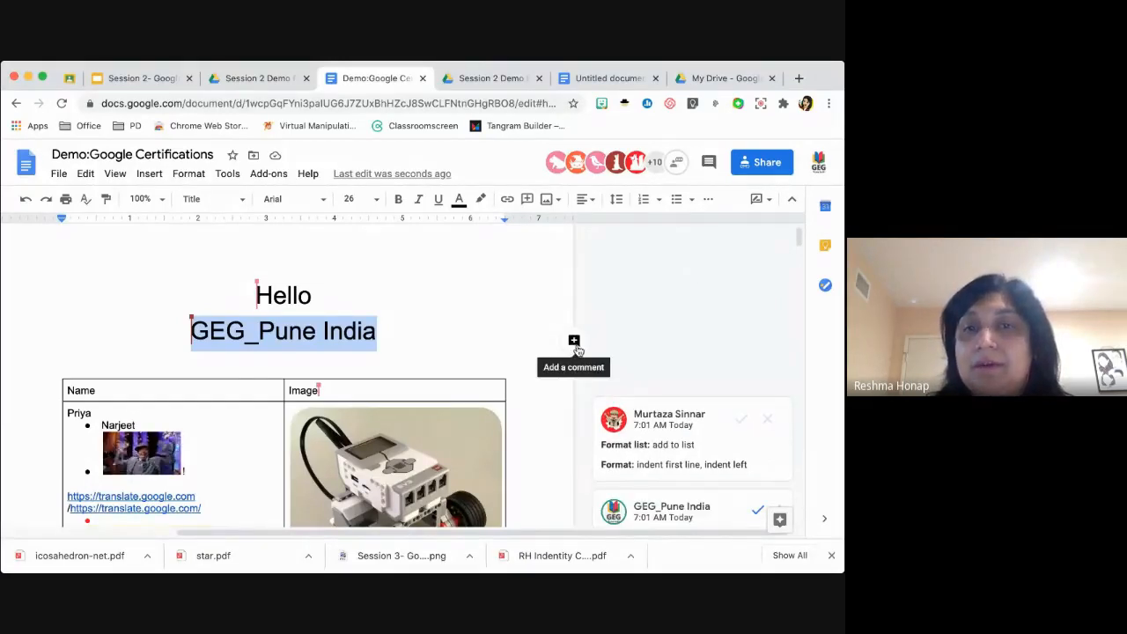
pyautogui.click(765, 202)
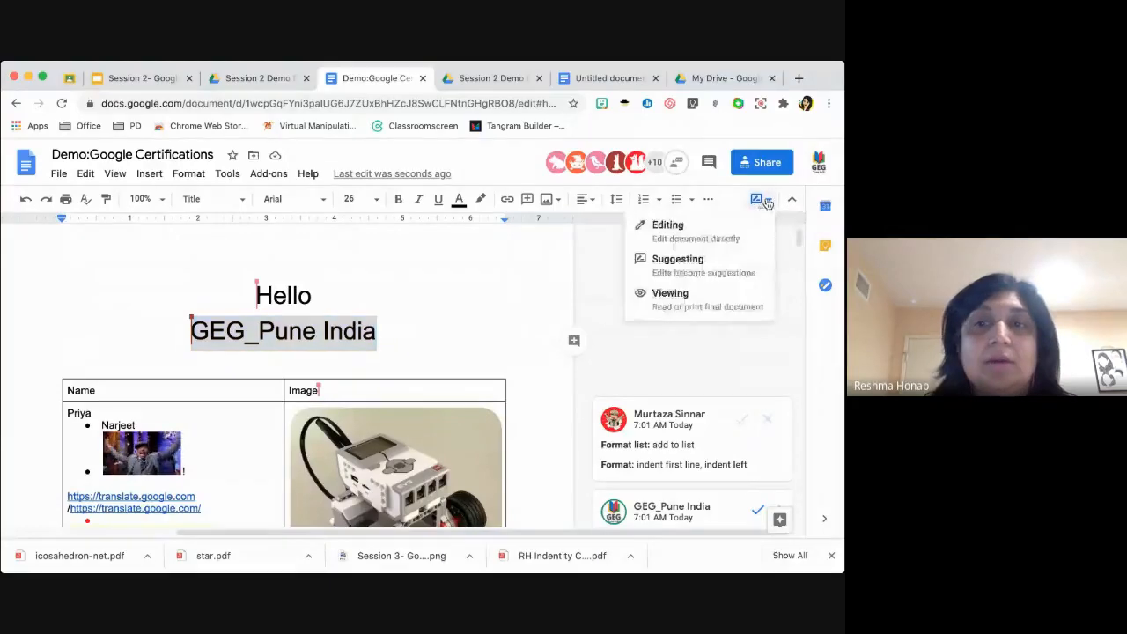
pyautogui.click(722, 270)
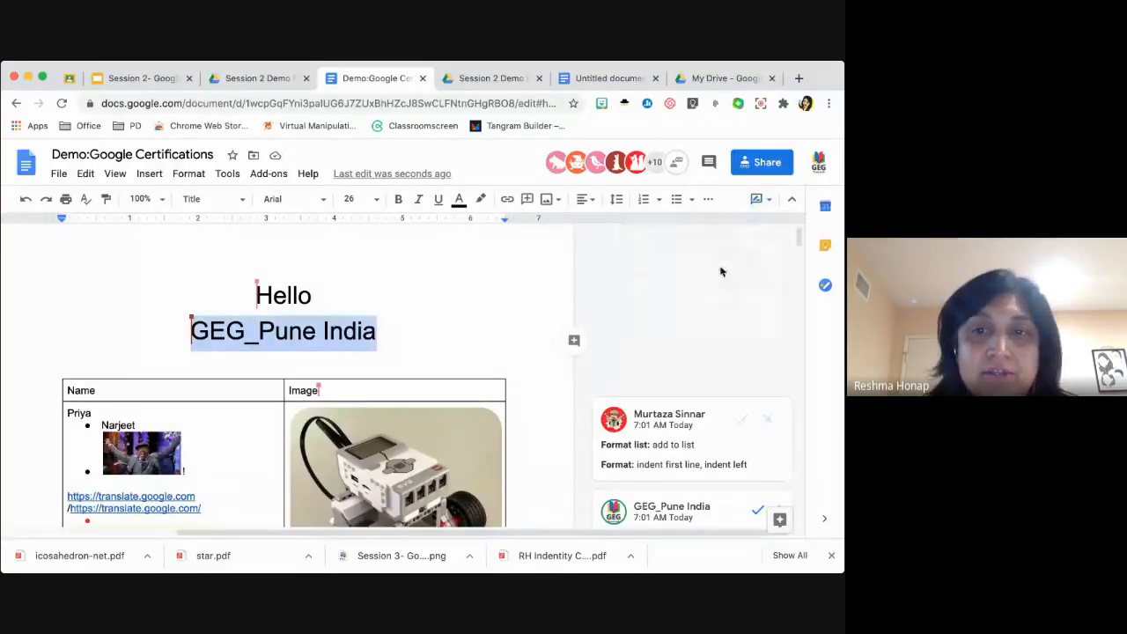
# Add the comment "Google Educator Group" to the selected "GEG_Pune India" title line.
pyautogui.click(573, 345)
pyautogui.write('Goog')
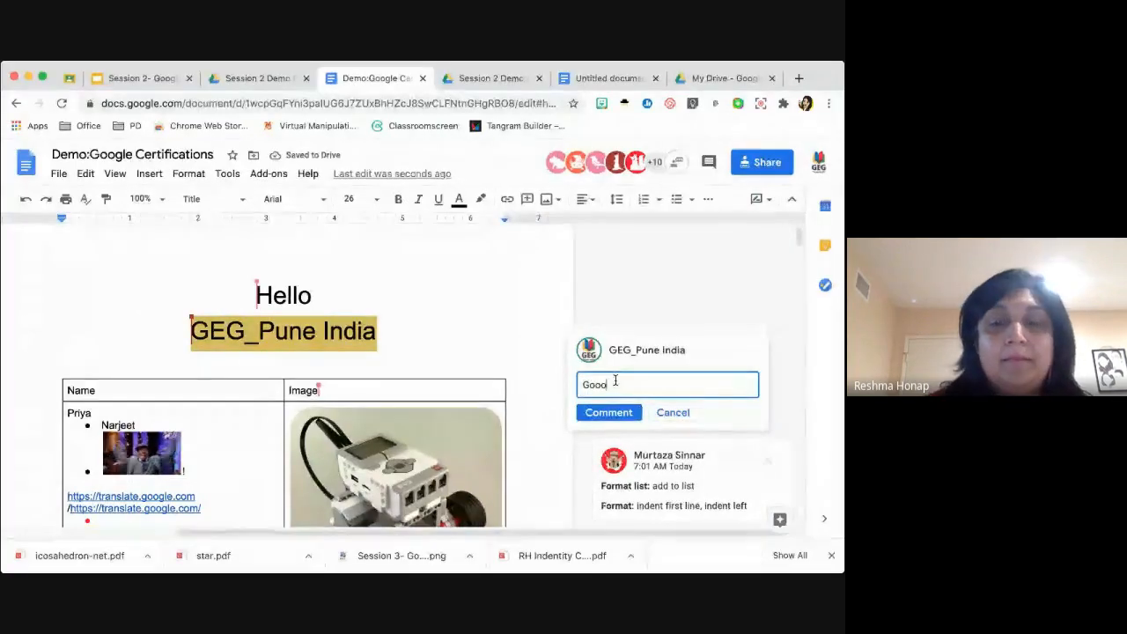
pyautogui.write('le Edu')
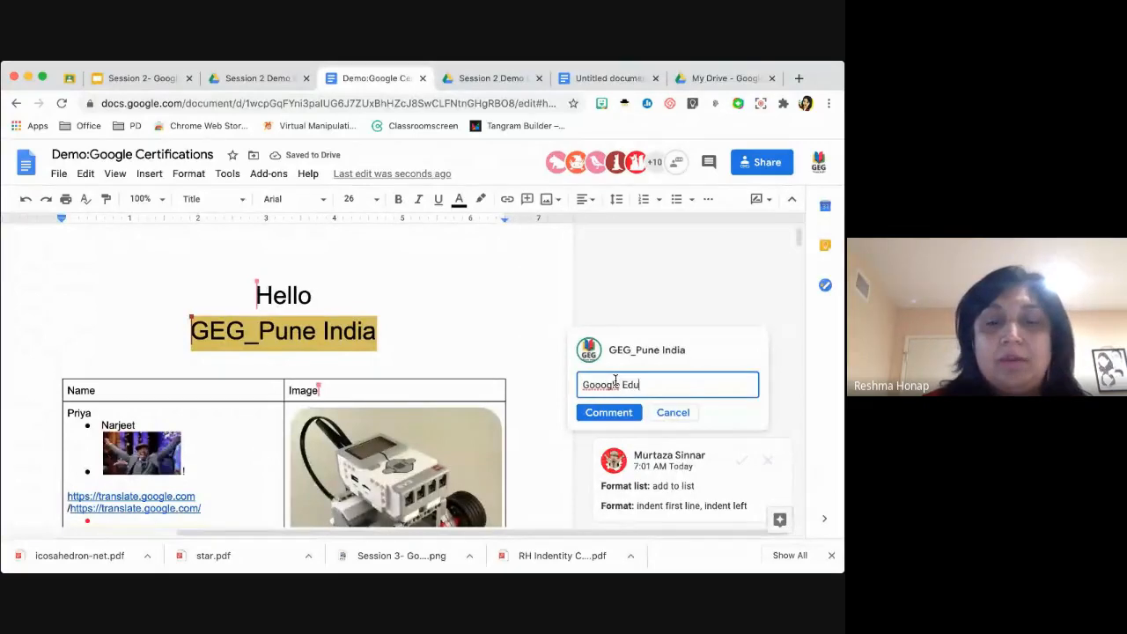
pyautogui.write('cator Group')
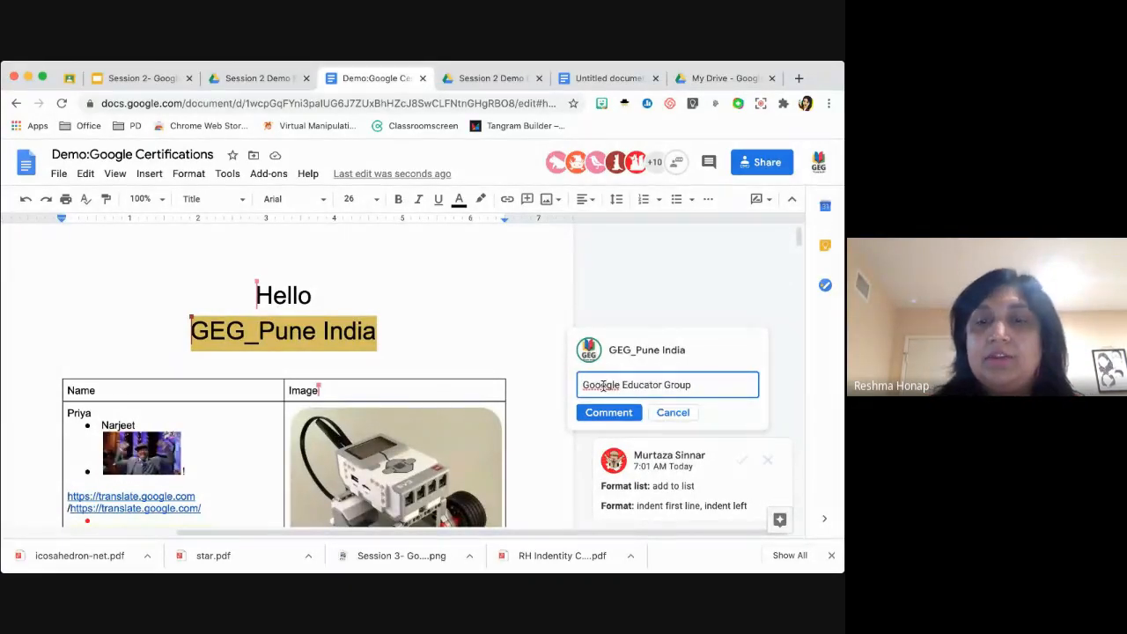
pyautogui.click(607, 385)
pyautogui.press('BackSpace')
pyautogui.click(608, 413)
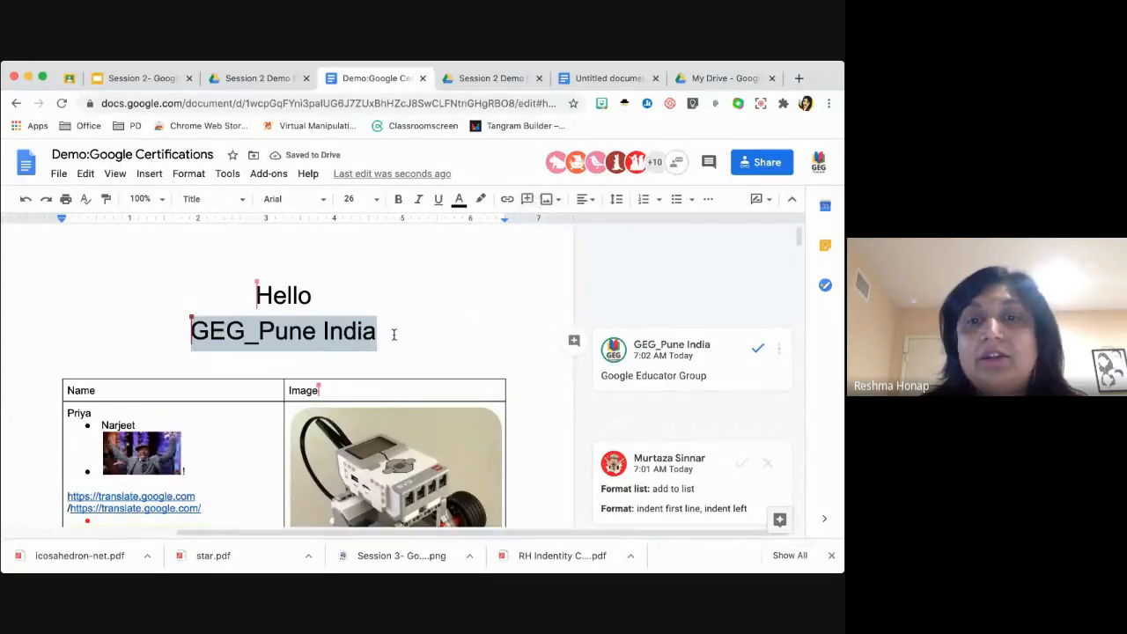
# Mark the "Google Educator Group" comment as resolved and choose Suggesting mode again.
pyautogui.click(757, 352)
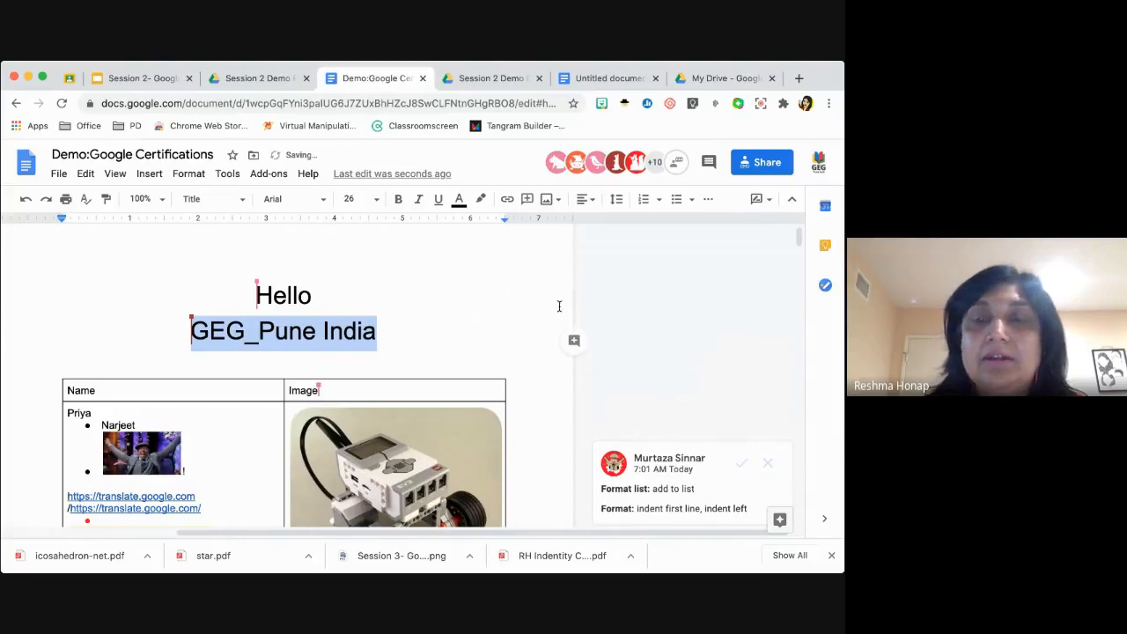
pyautogui.click(759, 203)
pyautogui.click(694, 268)
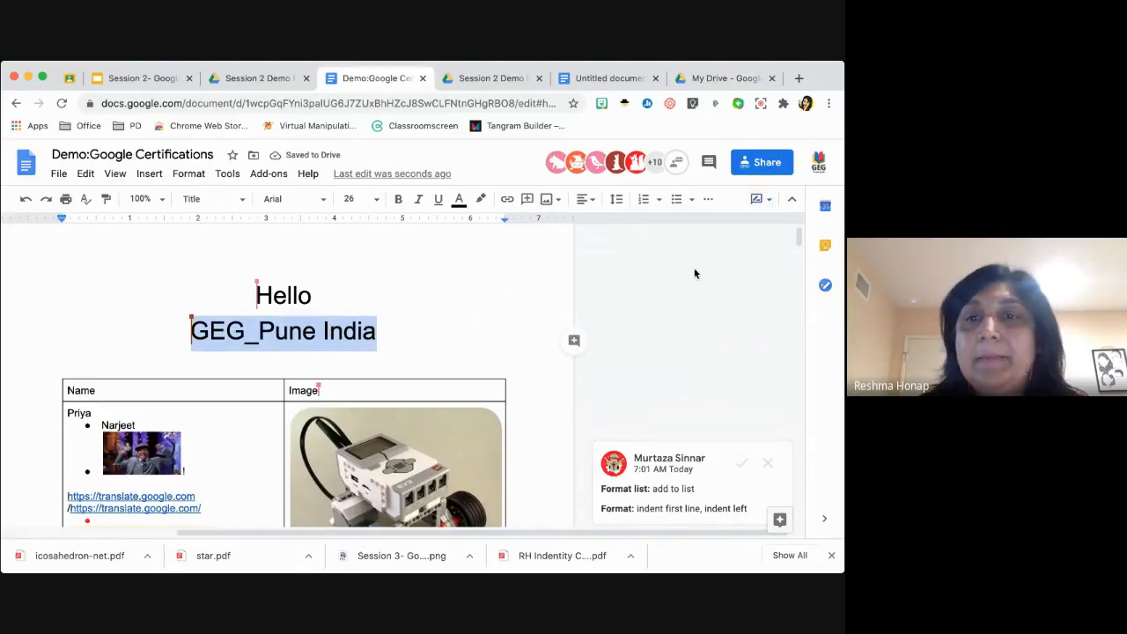
pyautogui.click(200, 177)
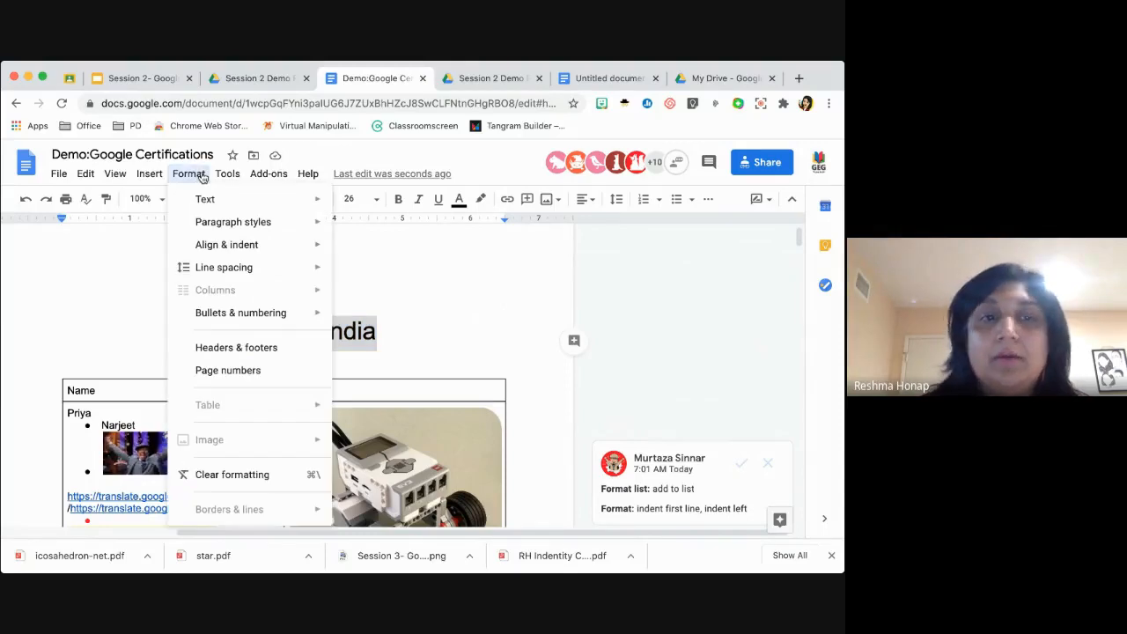
pyautogui.moveTo(227, 177)
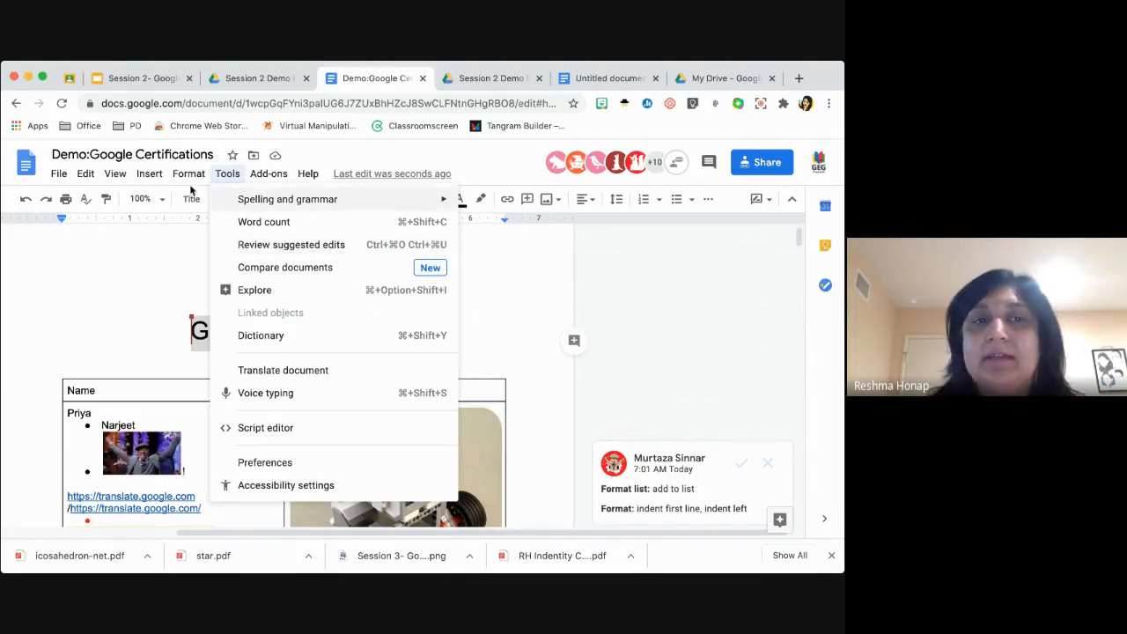
pyautogui.moveTo(180, 181)
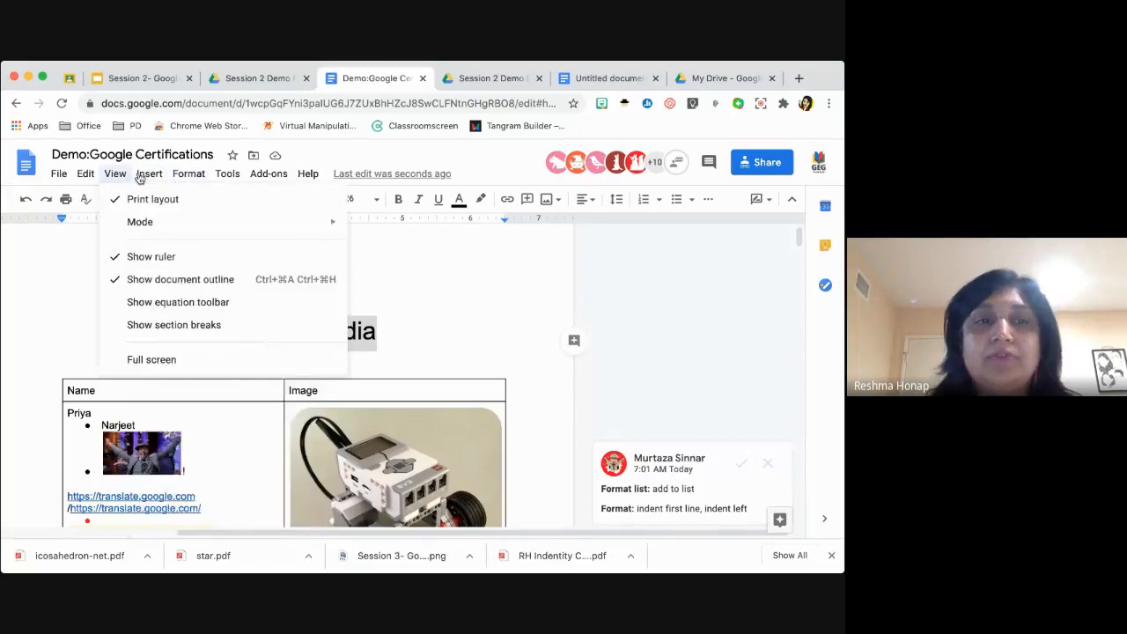
pyautogui.moveTo(139, 177)
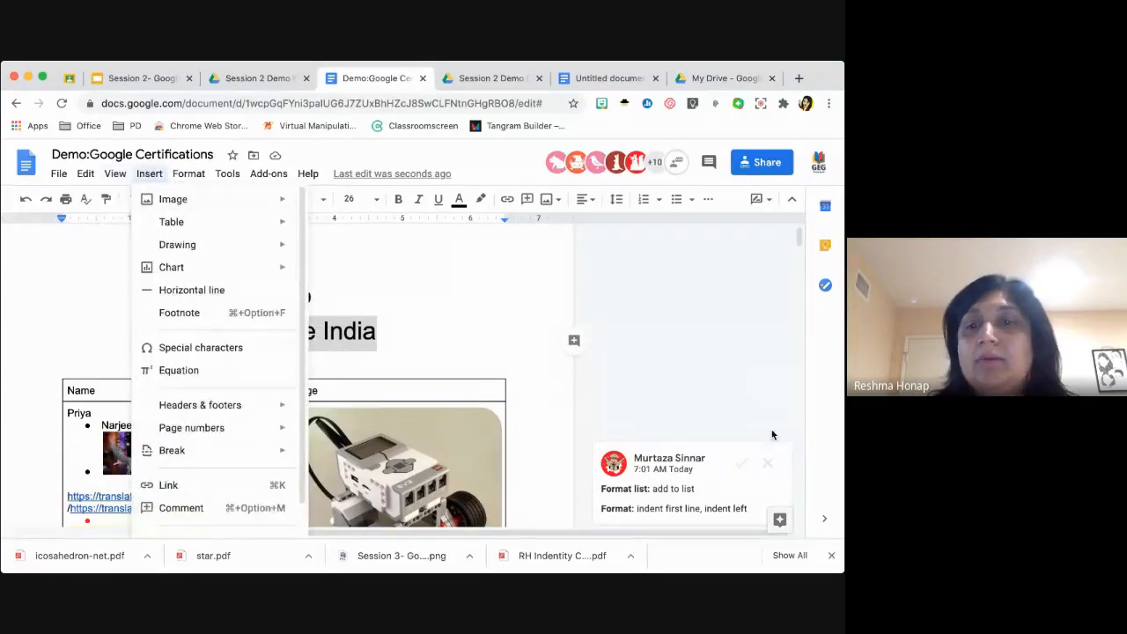
pyautogui.click(622, 350)
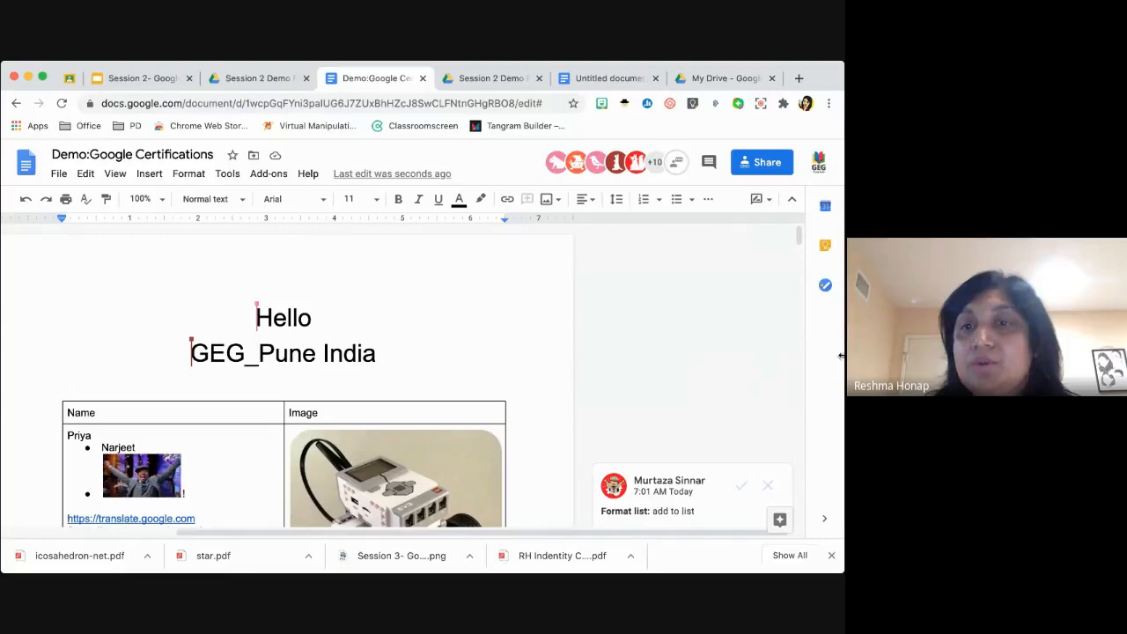
# Narrow the browser window that shows the Demo:Google Certifications document.
pyautogui.moveTo(841, 355); pyautogui.dragTo(676, 358)
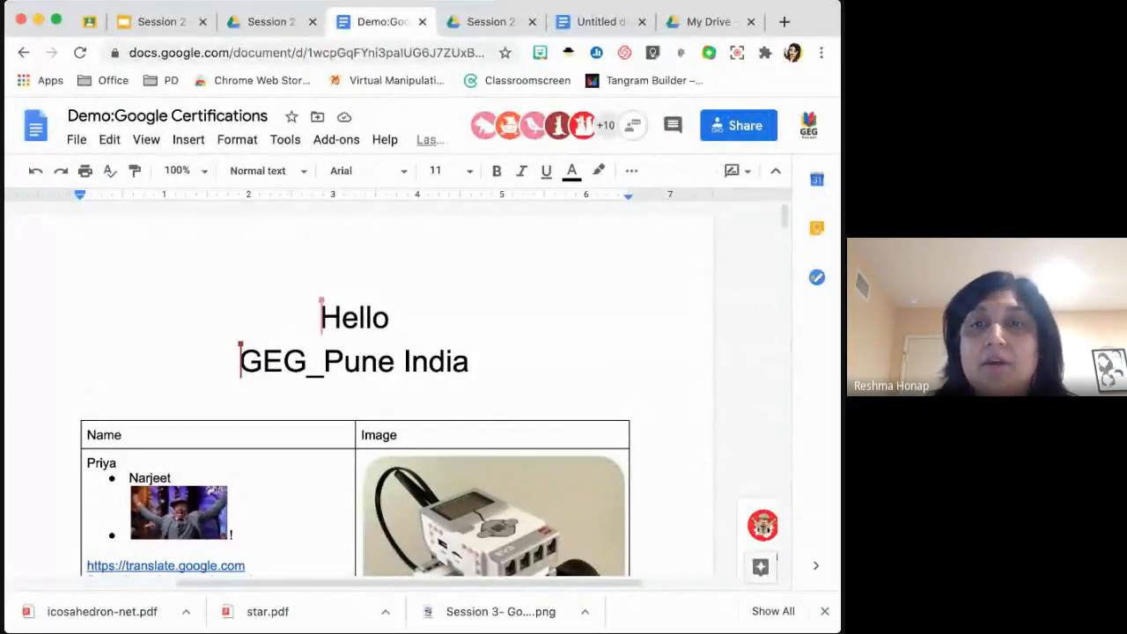
pyautogui.moveTo(838, 396); pyautogui.dragTo(716, 388)
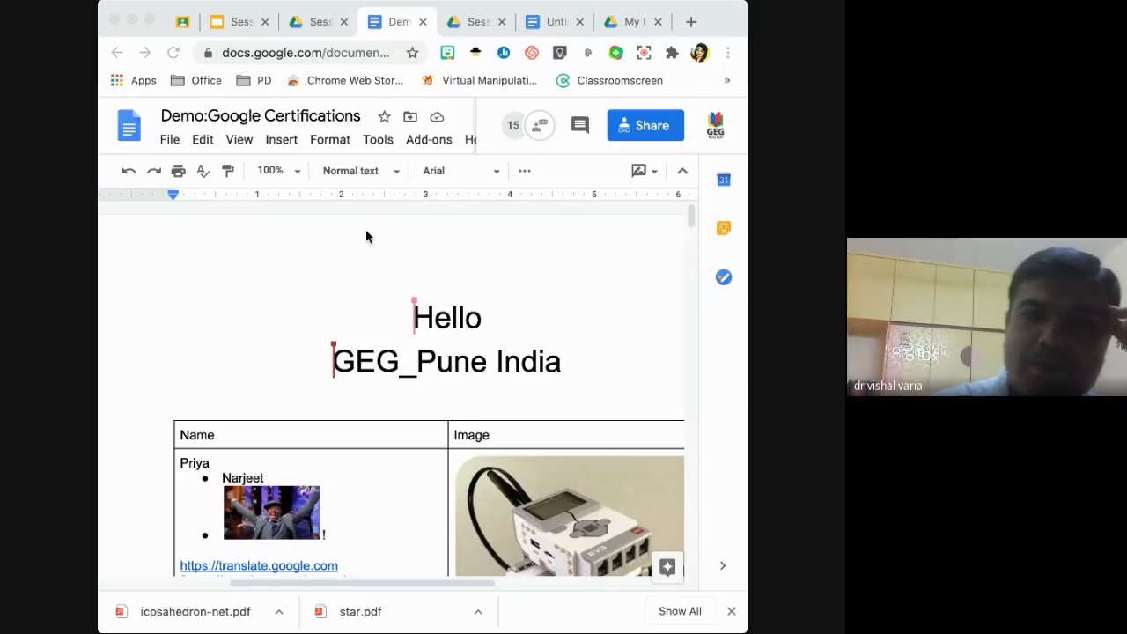
pyautogui.click(234, 32)
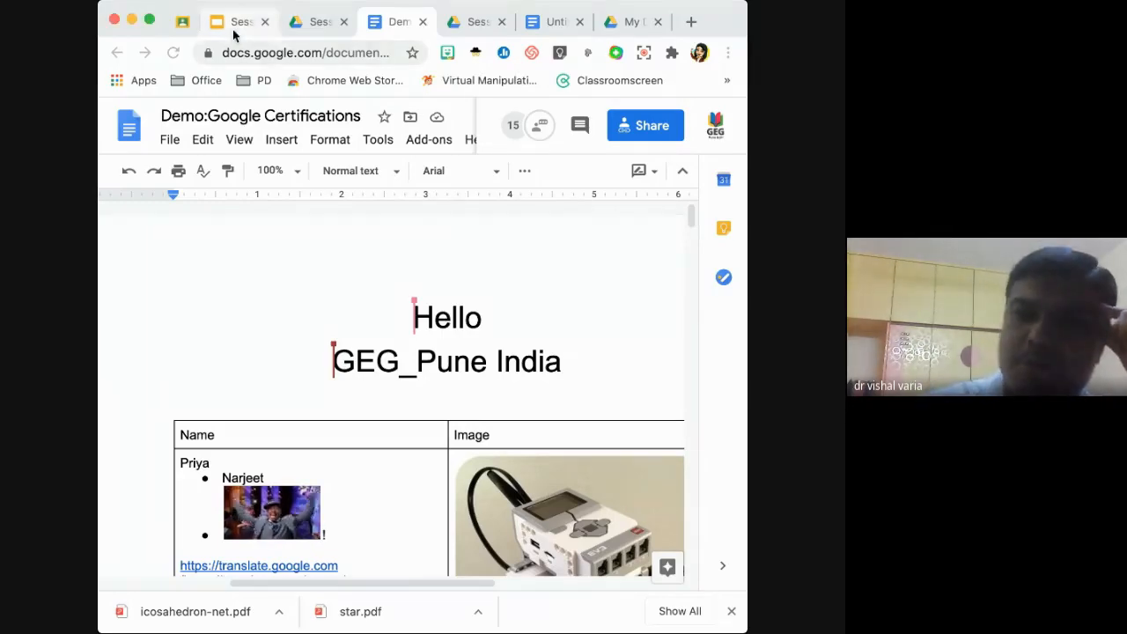
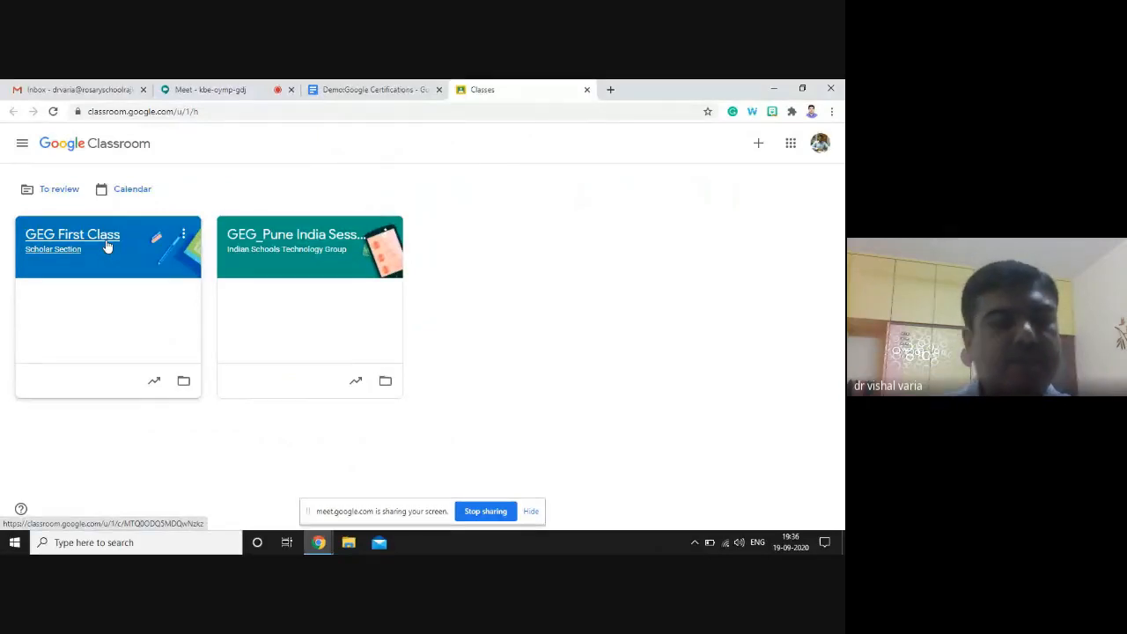
# Open GEG First Class in Google Classroom, dismiss the Stream customization tip, and select the class code.
pyautogui.click(106, 246)
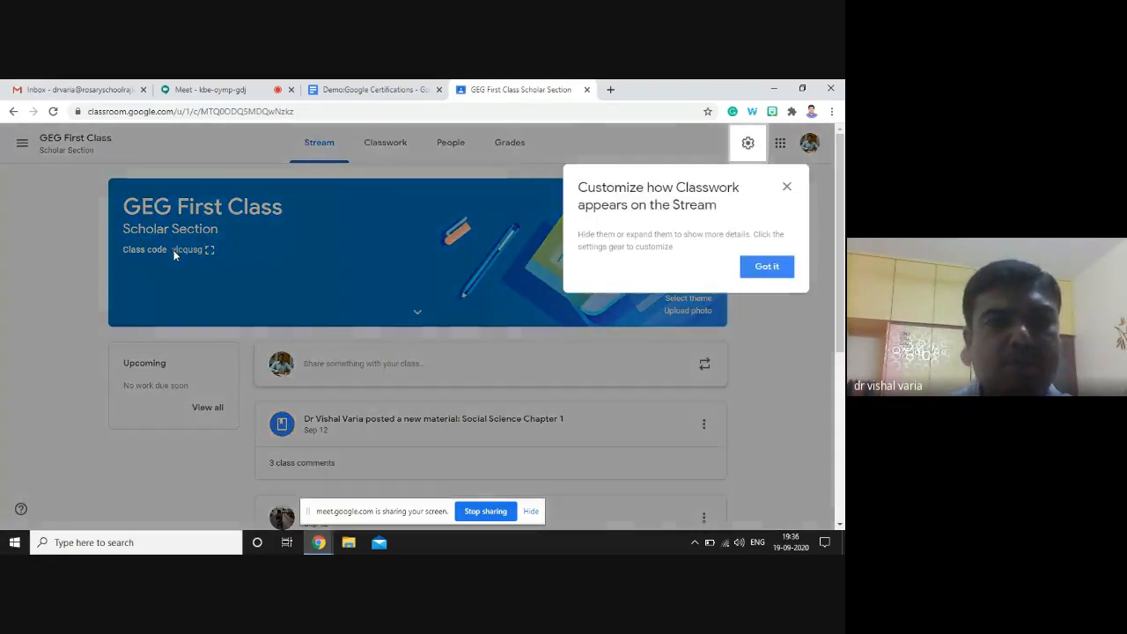
pyautogui.click(749, 273)
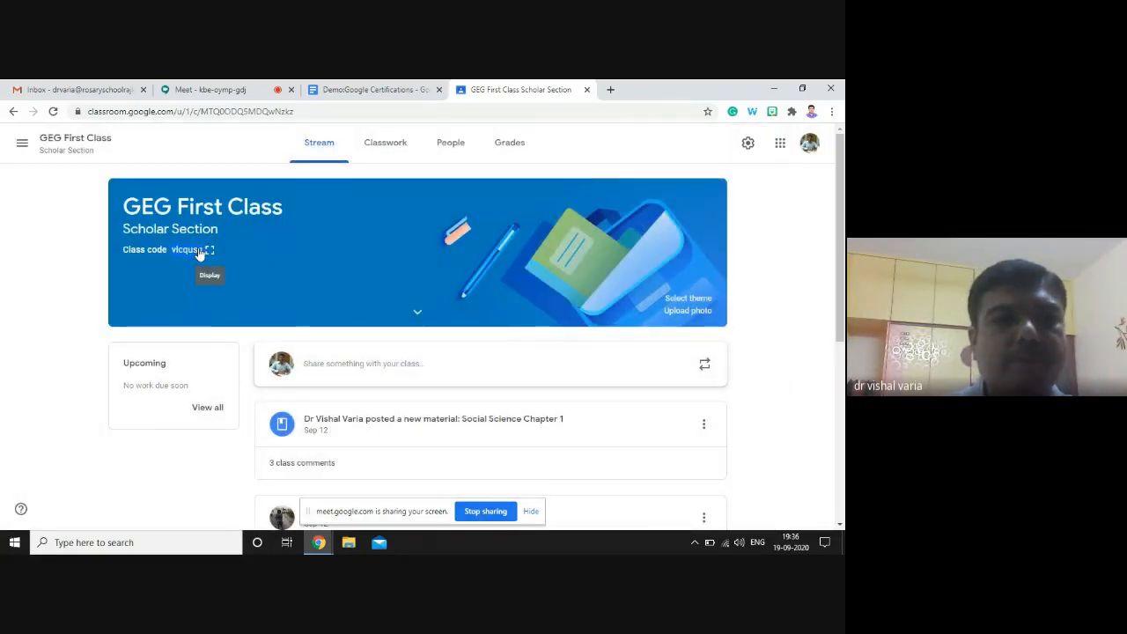
pyautogui.doubleClick(188, 250)
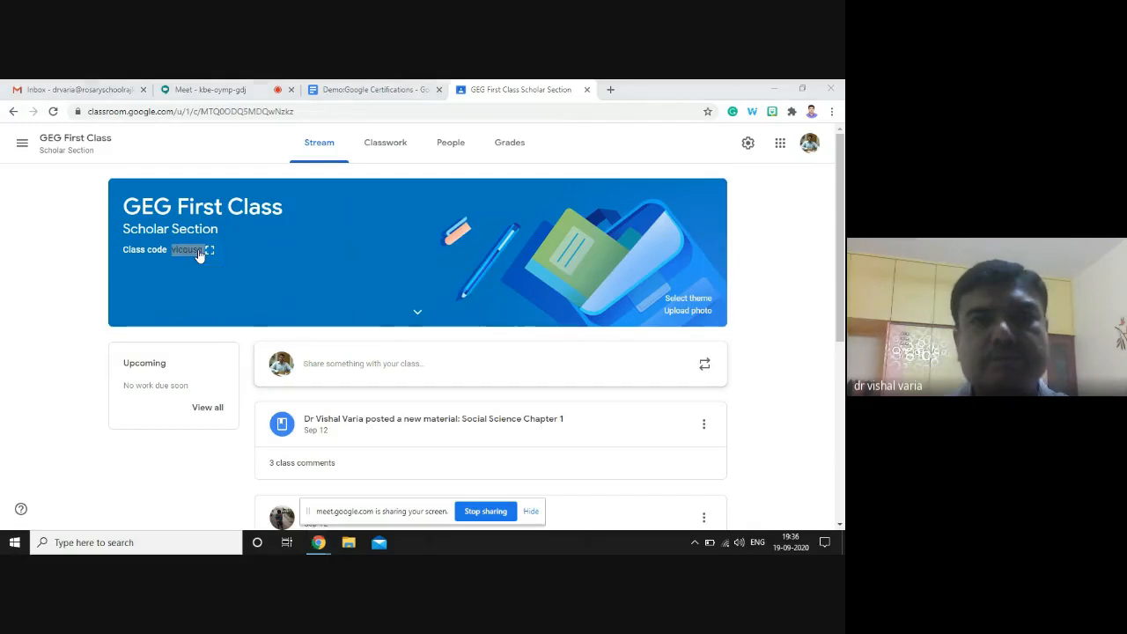
# Switch to the Google Meet call and send the chat message "class code" to everyone.
pyautogui.click(176, 89)
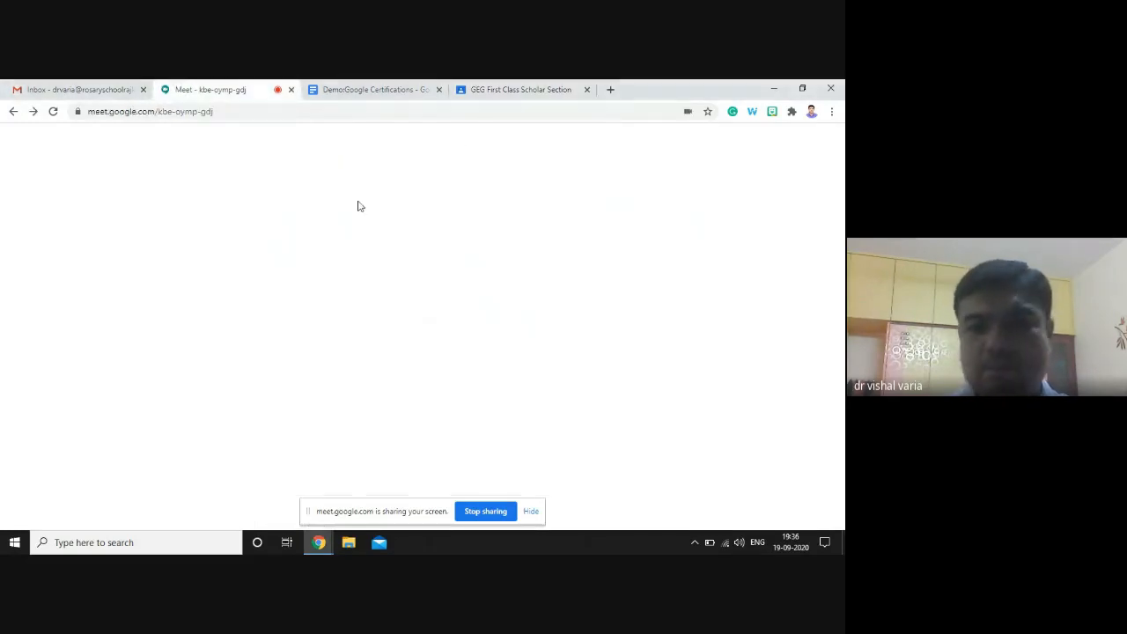
pyautogui.click(673, 512)
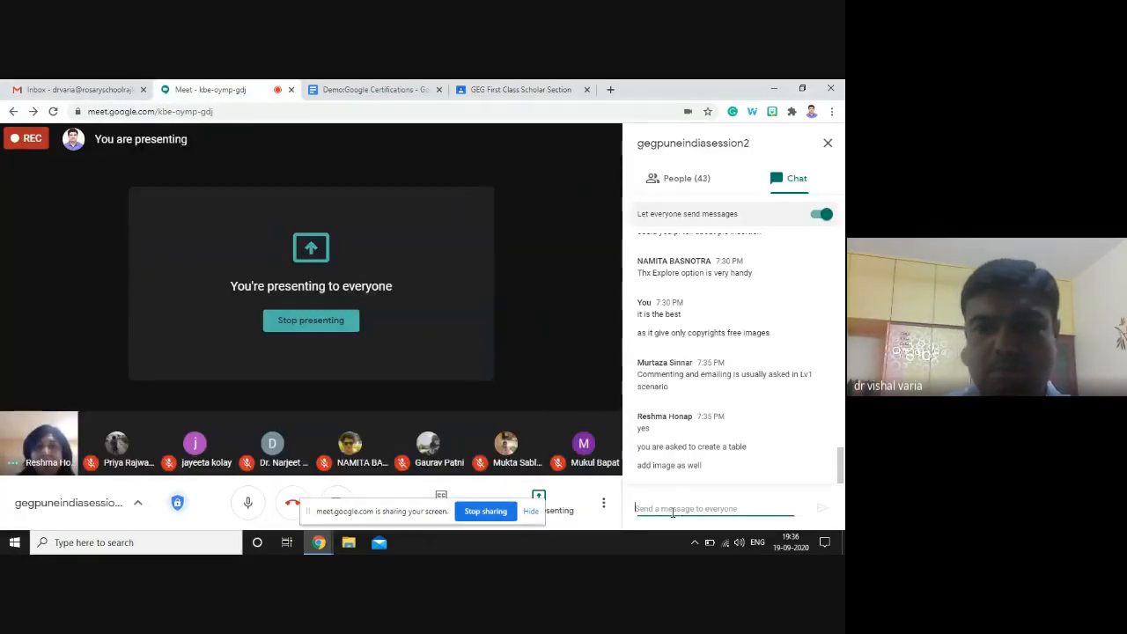
pyautogui.write('cls')
pyautogui.press('BackSpace')
pyautogui.write('a')
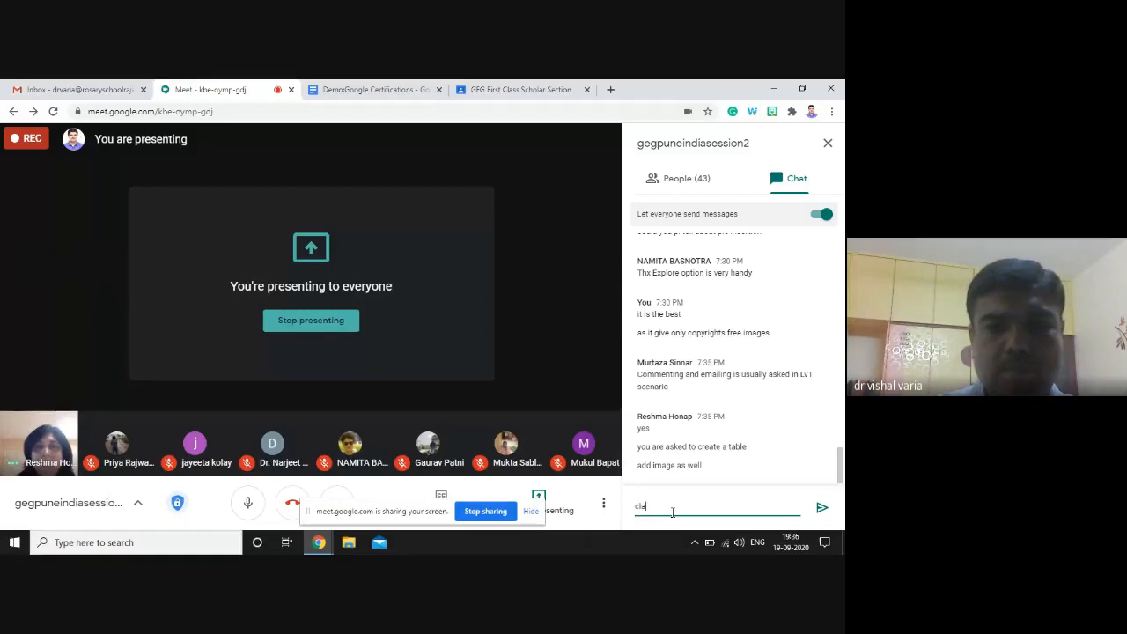
pyautogui.write('ss code')
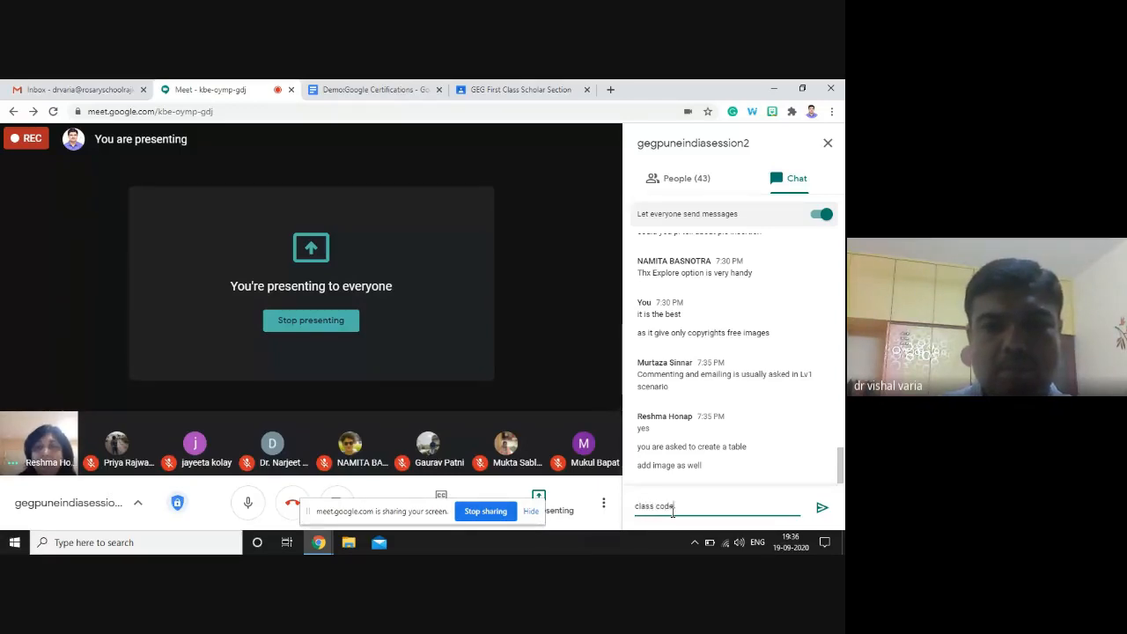
pyautogui.press('Return')
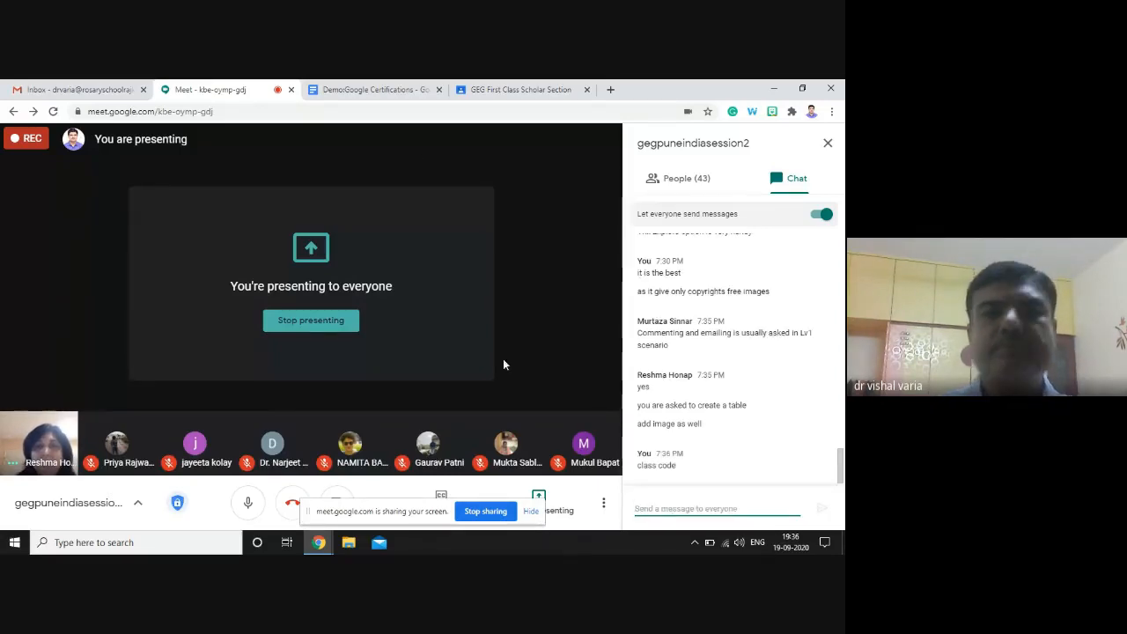
# Switch back to GEG First Class in Google Classroom, start a new assignment in Classwork, and dismiss the rubric tip.
pyautogui.click(520, 104)
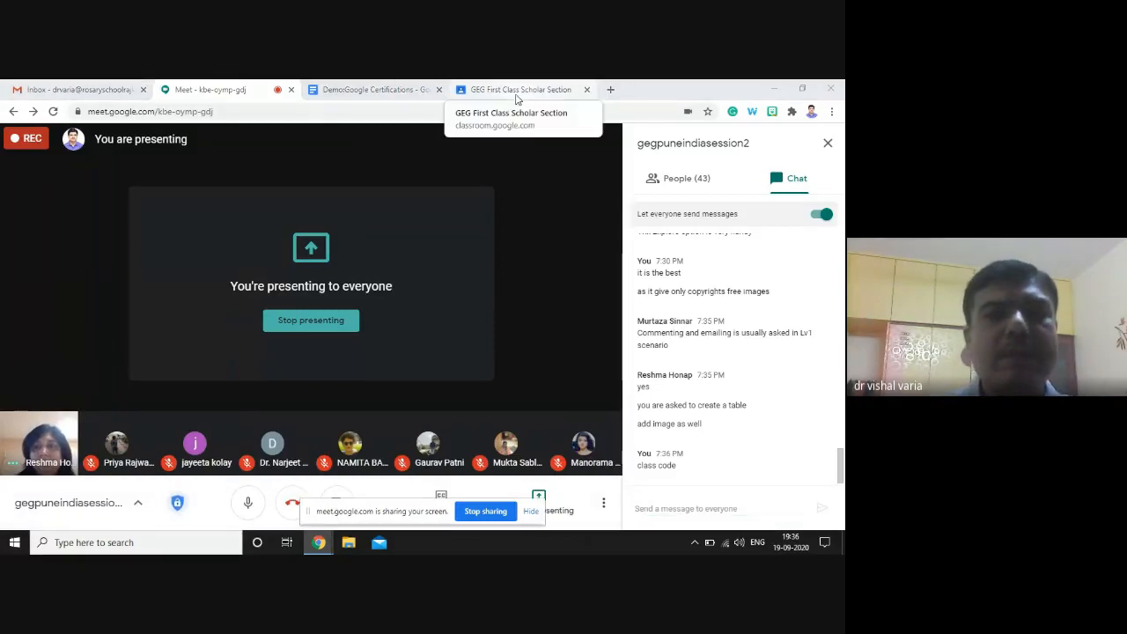
pyautogui.click(517, 93)
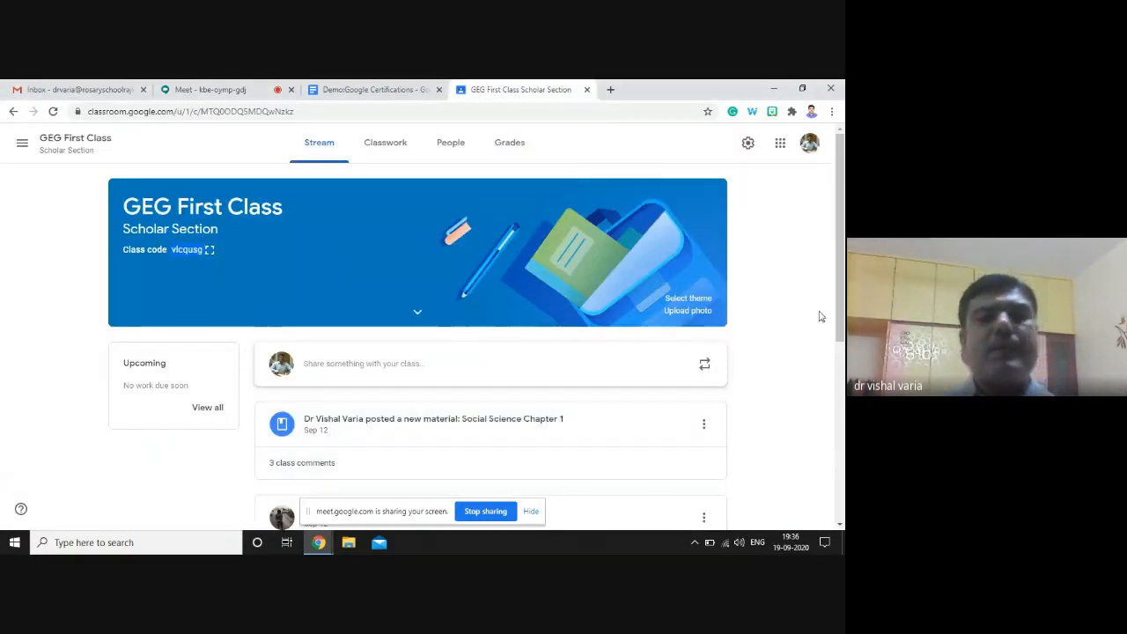
pyautogui.moveTo(843, 296)
pyautogui.mouseDown()
pyautogui.moveTo(843, 334)
pyautogui.moveTo(843, 282)
pyautogui.mouseUp()
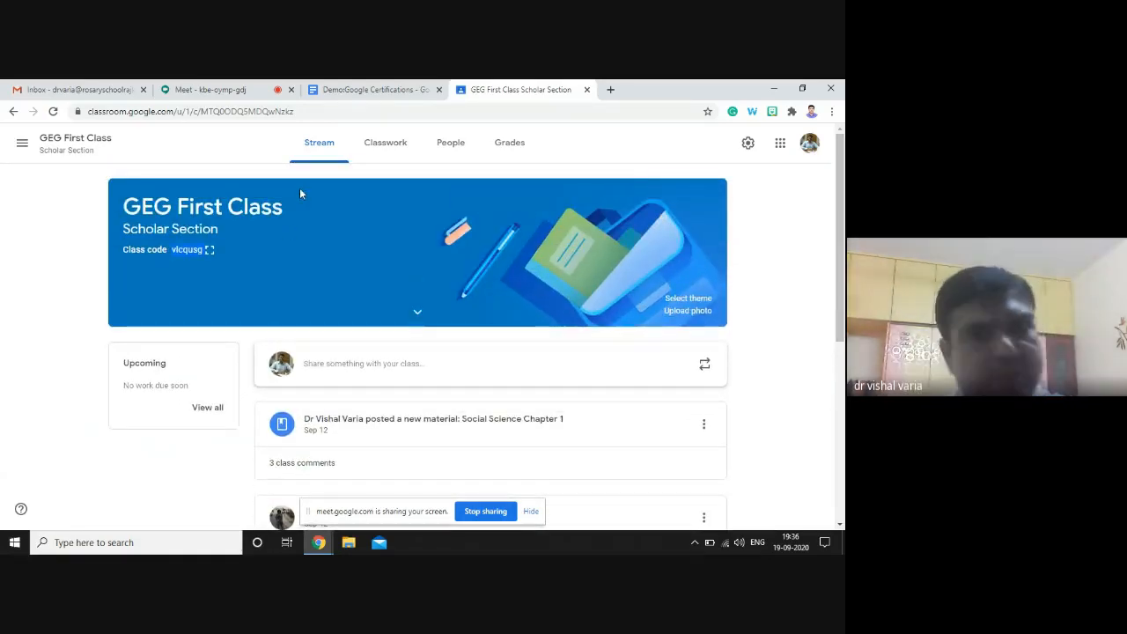
pyautogui.click(386, 156)
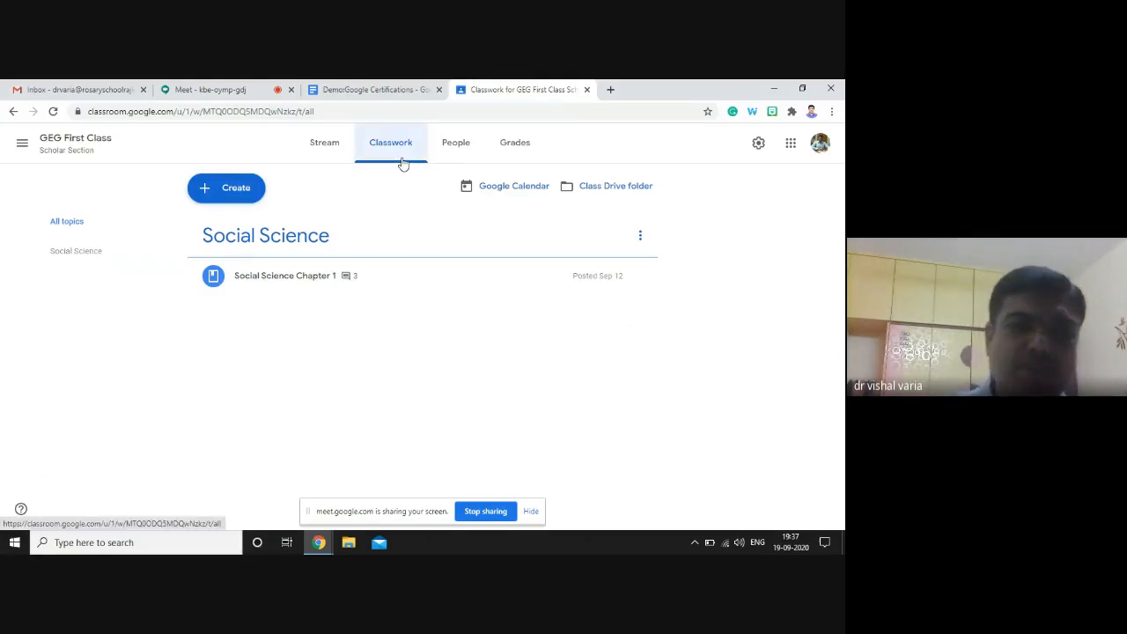
pyautogui.click(249, 202)
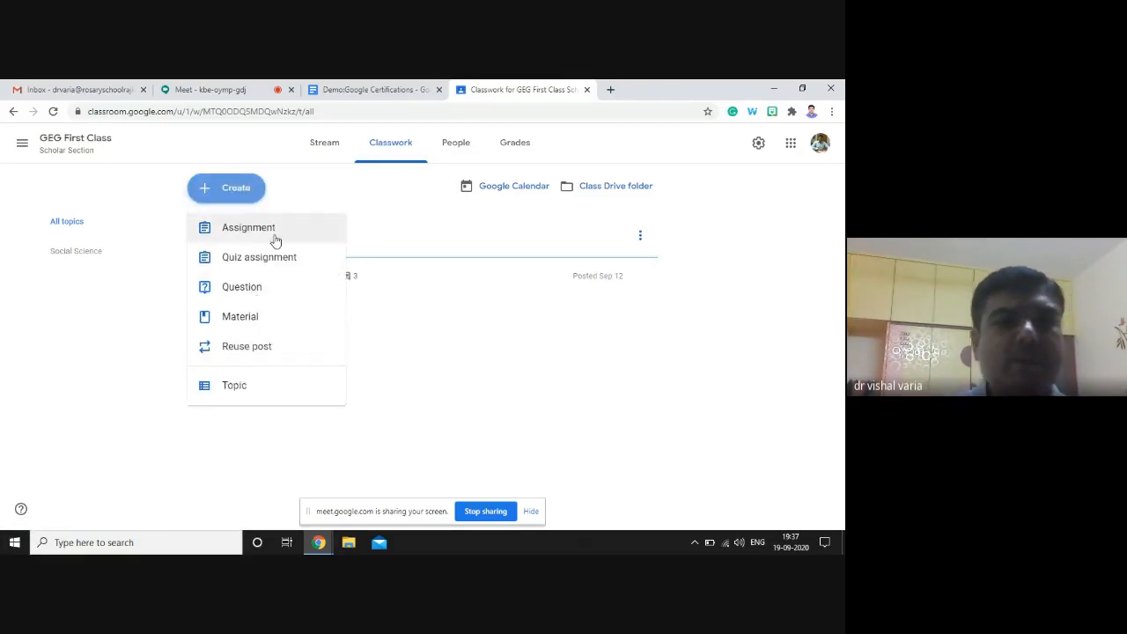
pyautogui.click(274, 233)
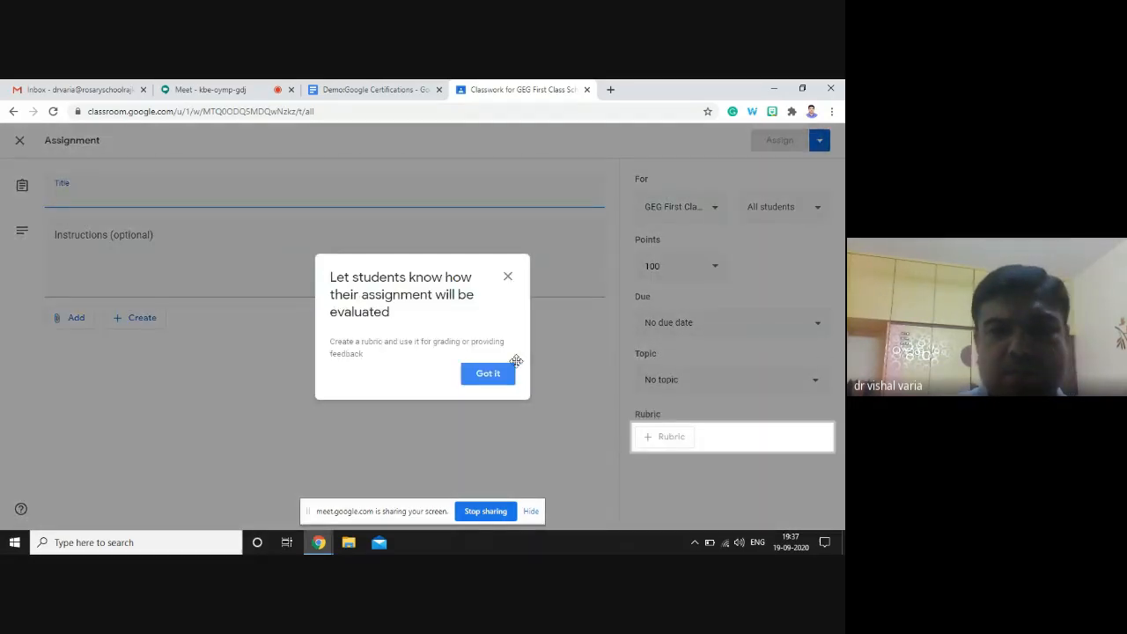
pyautogui.click(490, 374)
# Title the assignment "Shared Doc Assignment", correcting the misspelled last word with the suggested spelling.
pyautogui.write('Shared')
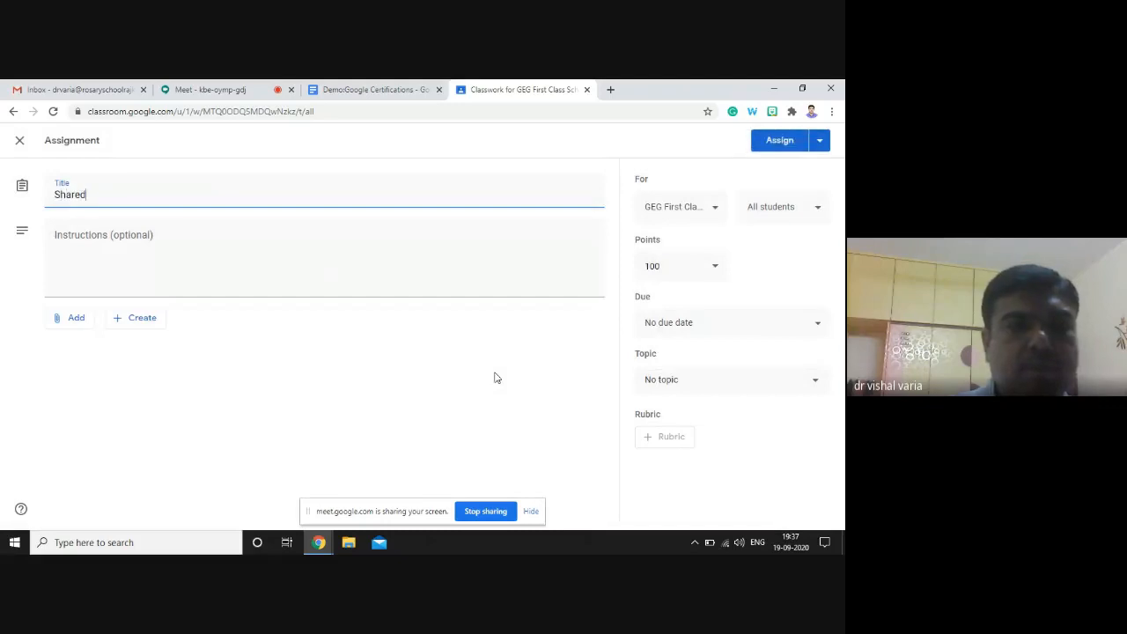
pyautogui.write(' Doc Assig')
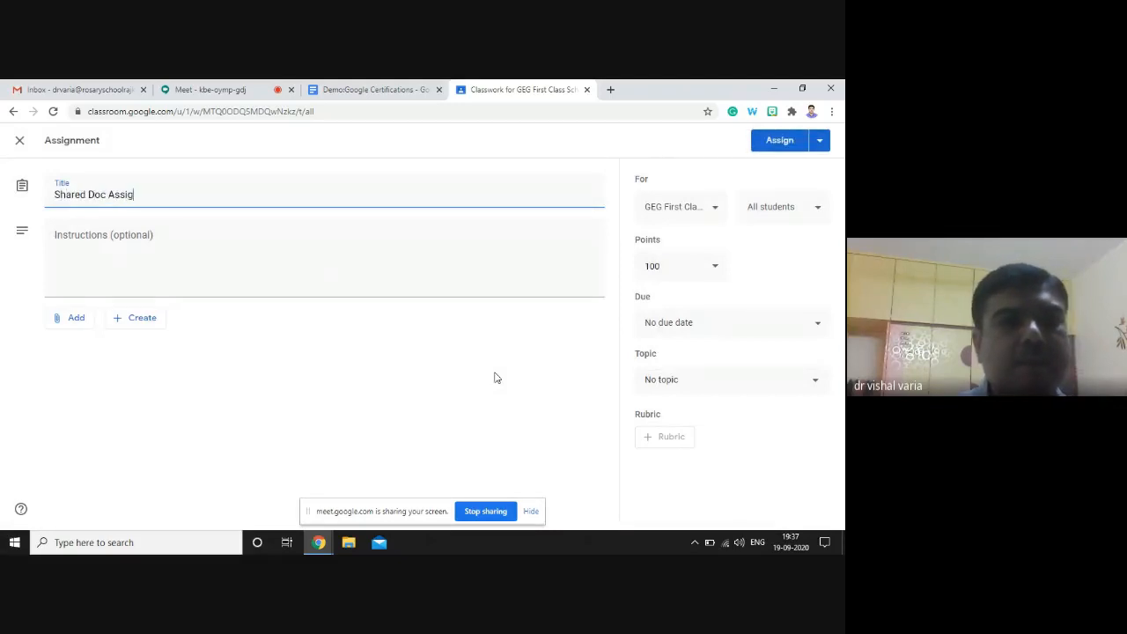
pyautogui.write('nmnet')
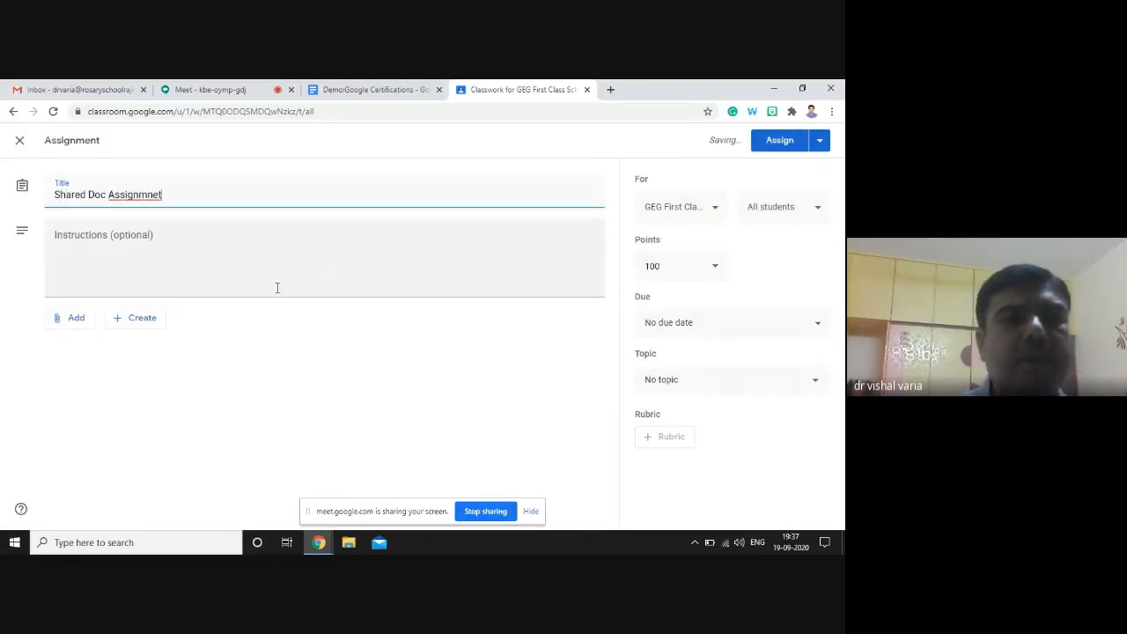
pyautogui.rightClick(154, 197)
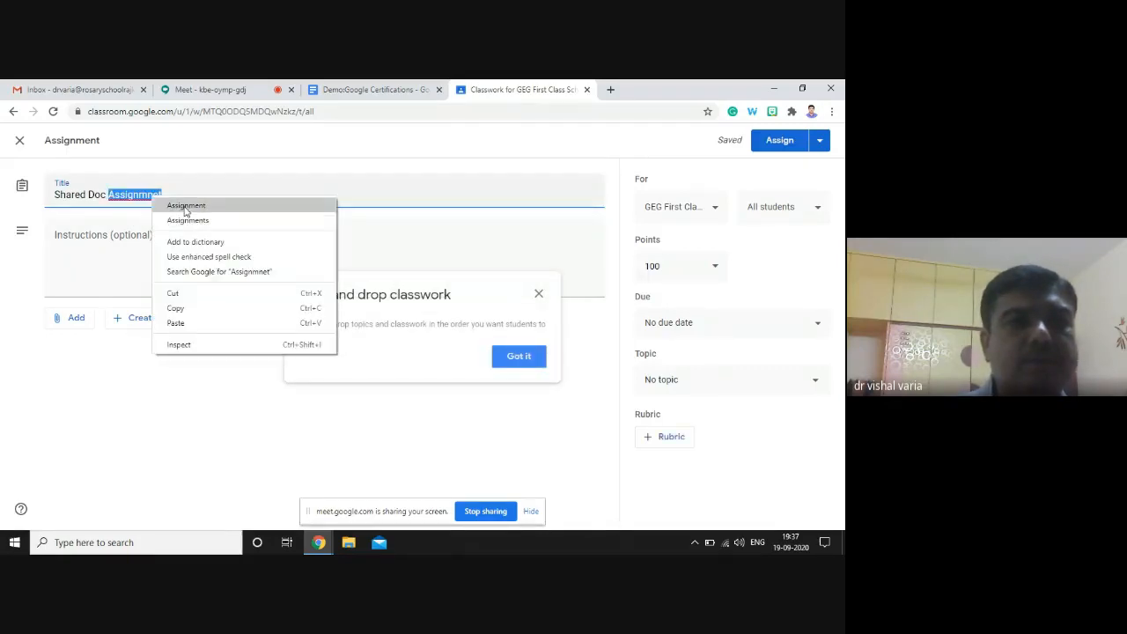
pyautogui.click(186, 208)
# Enter the assignment instructions "IN the attached google doc pls add your name and image." and dismiss the drag-and-drop classwork tip.
pyautogui.click(132, 234)
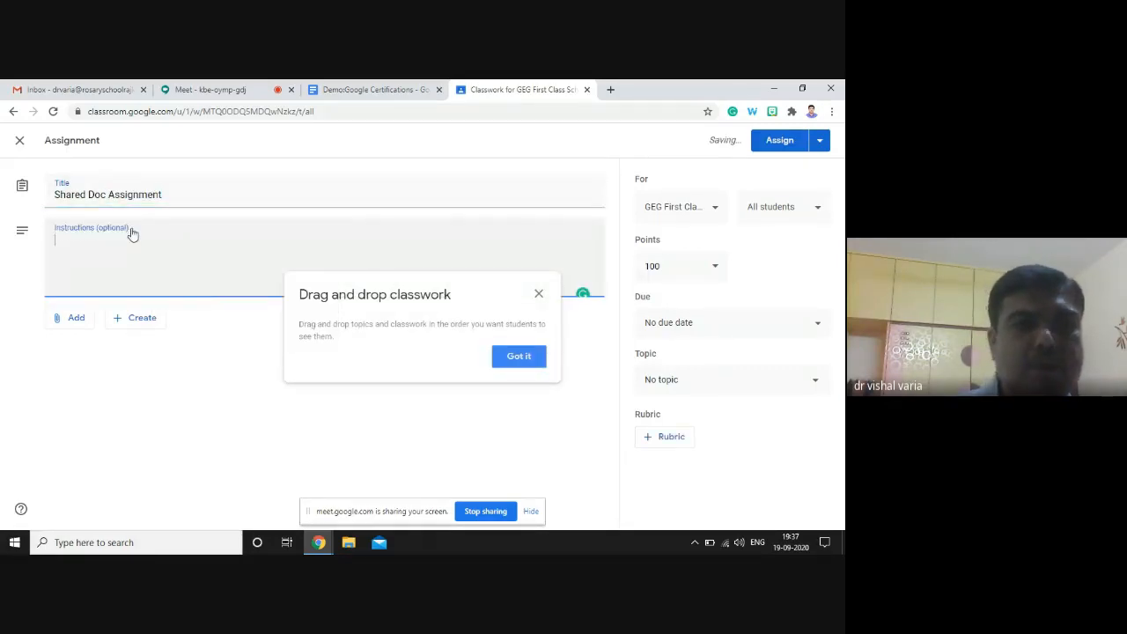
pyautogui.write('IN the attached go')
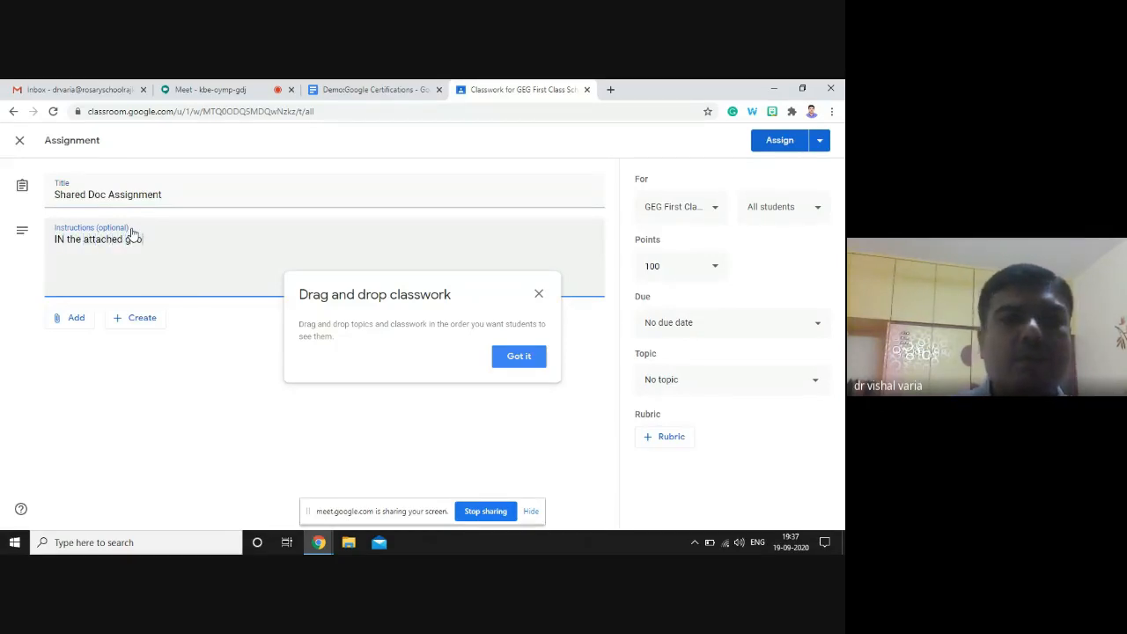
pyautogui.write('ogle coc')
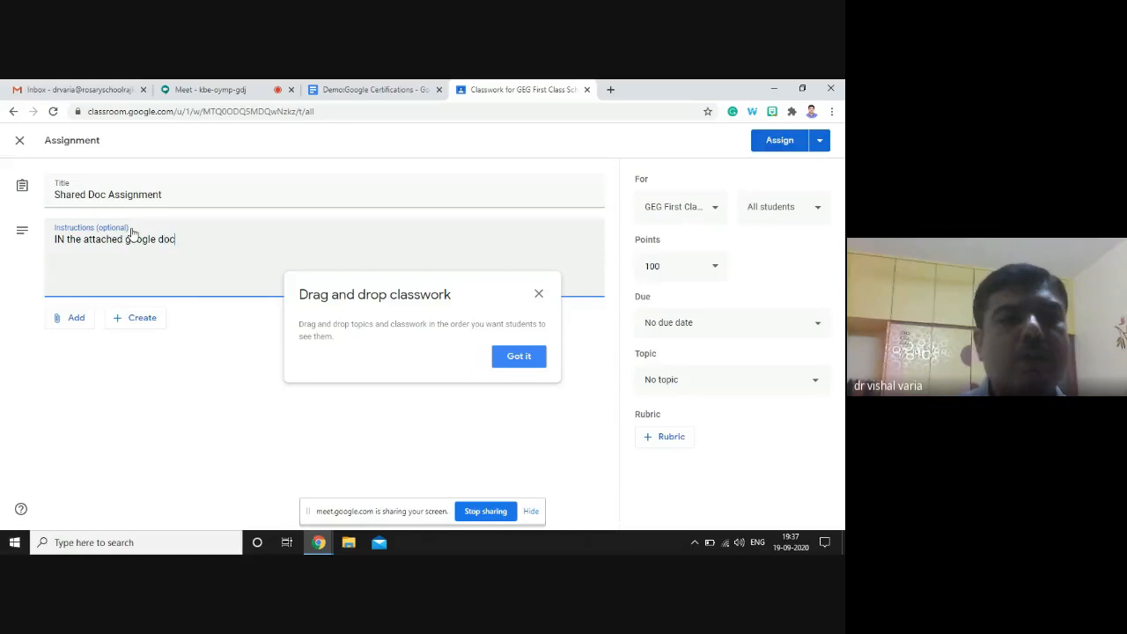
pyautogui.write(' pls as')
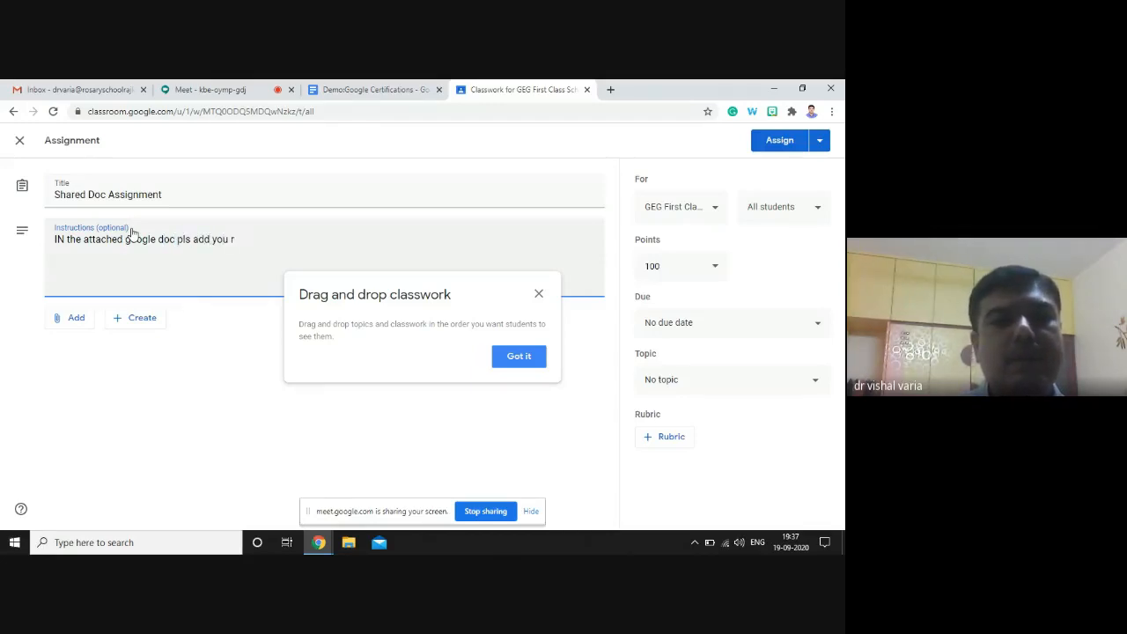
pyautogui.write('d your name andi')
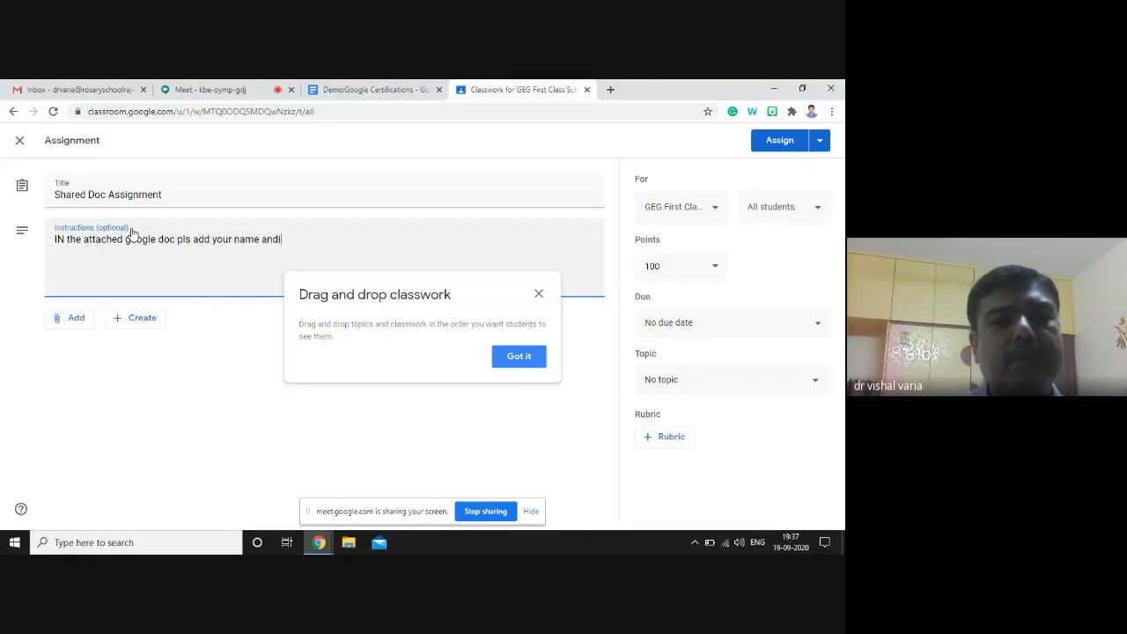
pyautogui.write('m')
pyautogui.write('mage.')
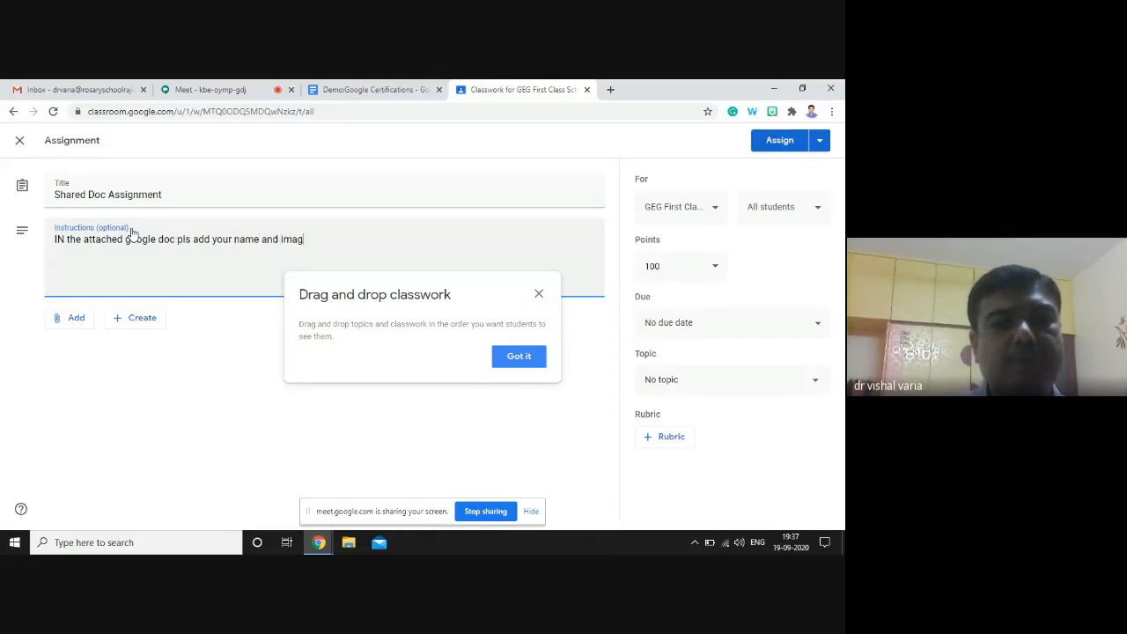
pyautogui.click(517, 356)
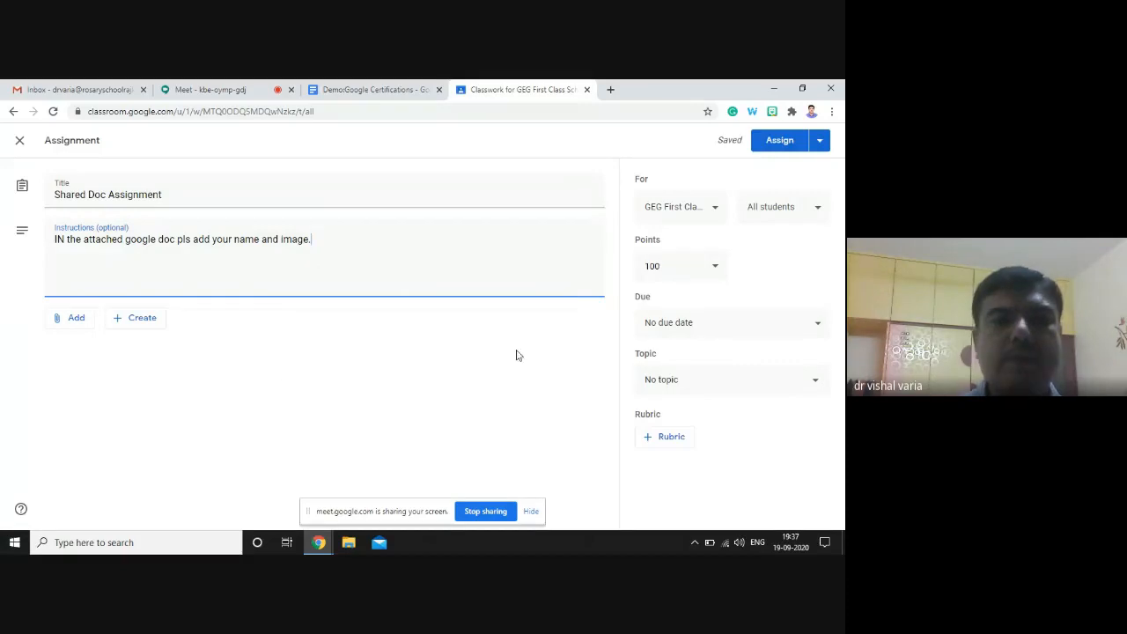
# Attach the Demo:Google Certifications document from Google Drive to the assignment and dismiss the sharing settings tip.
pyautogui.click(74, 318)
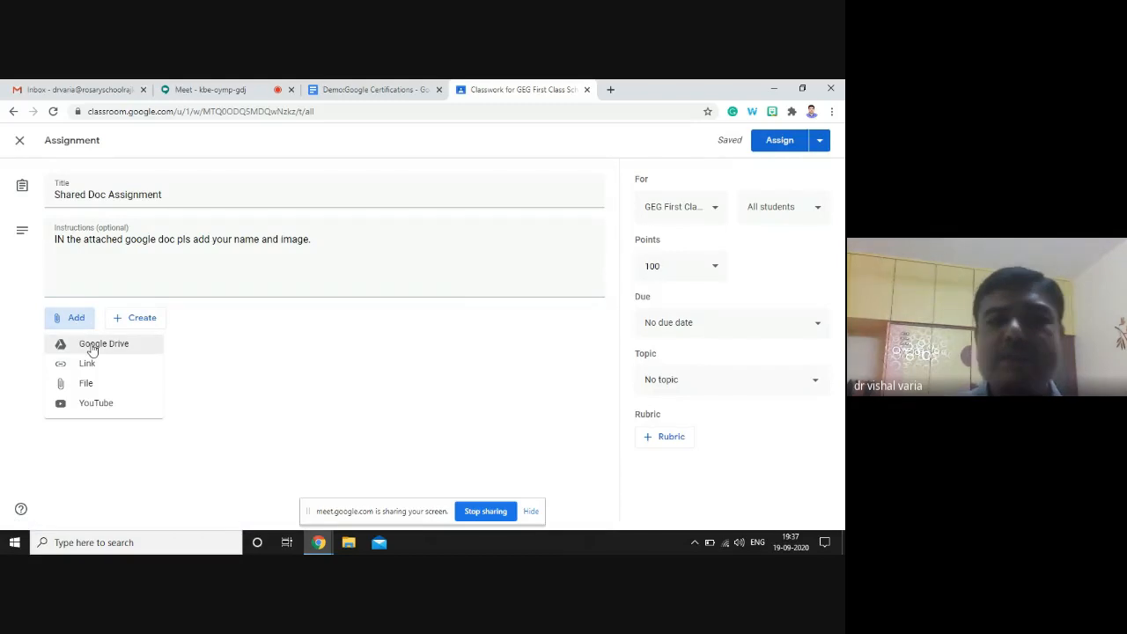
pyautogui.click(95, 345)
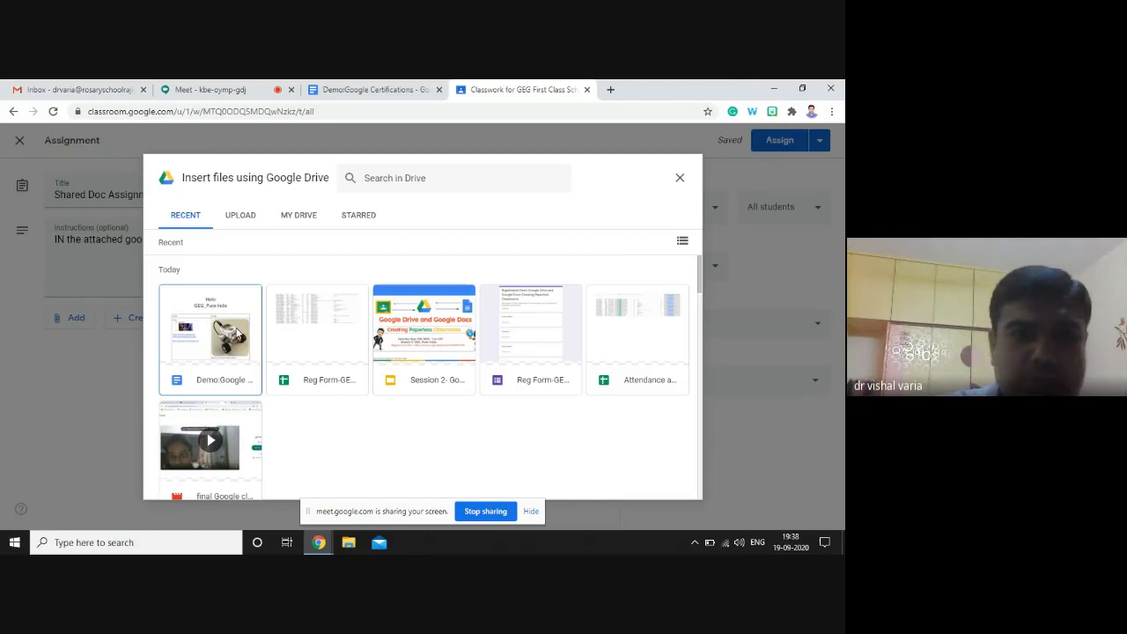
pyautogui.click(236, 331)
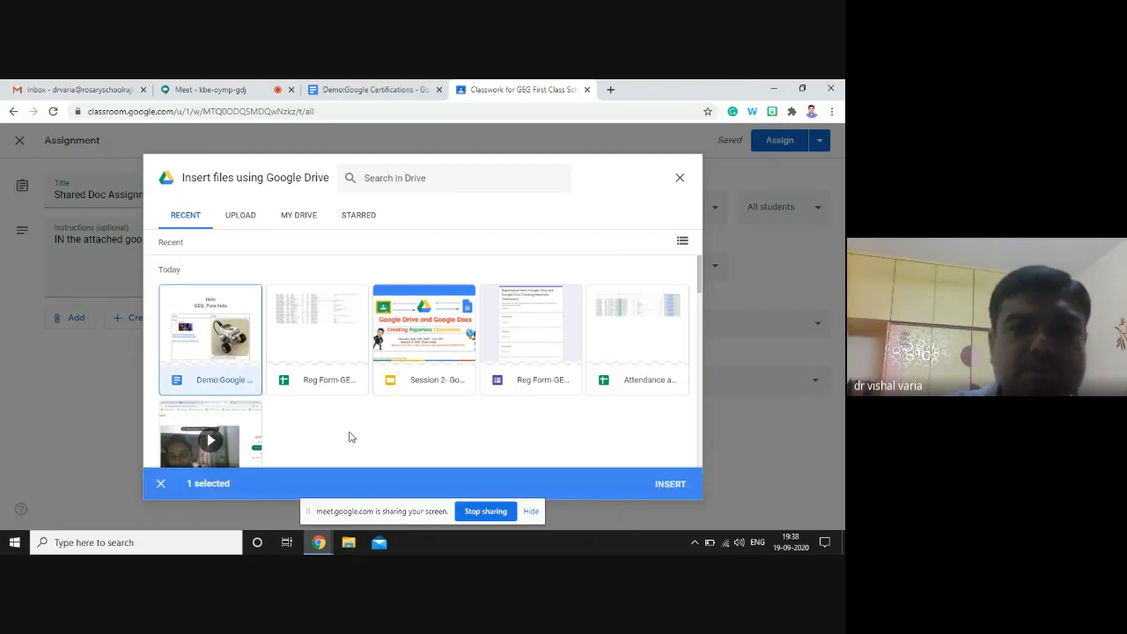
pyautogui.click(680, 487)
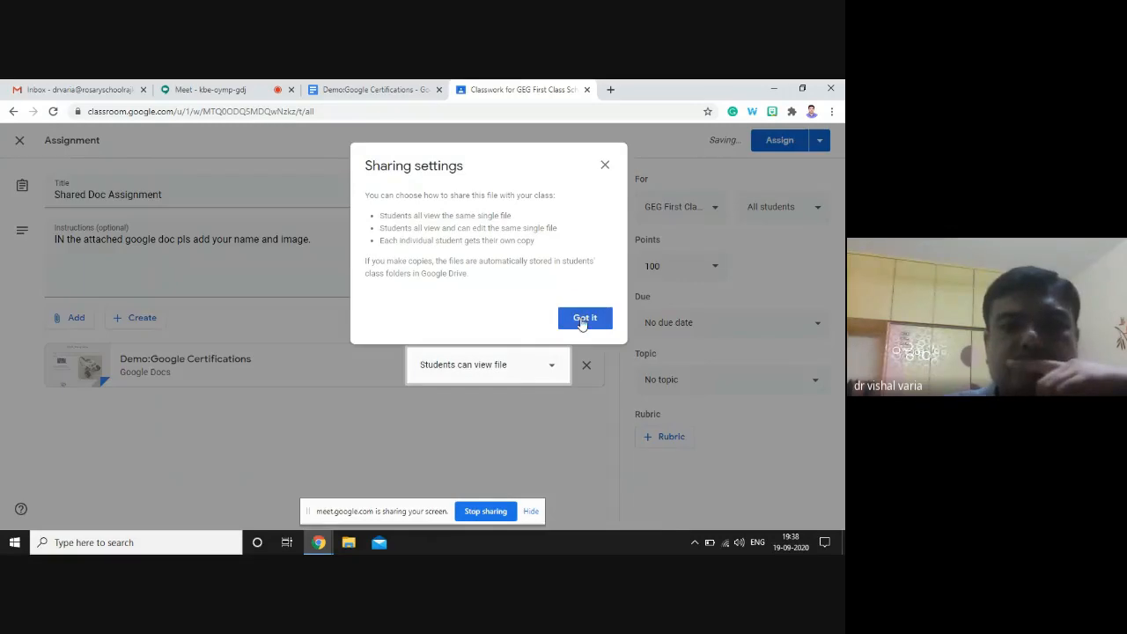
pyautogui.click(582, 321)
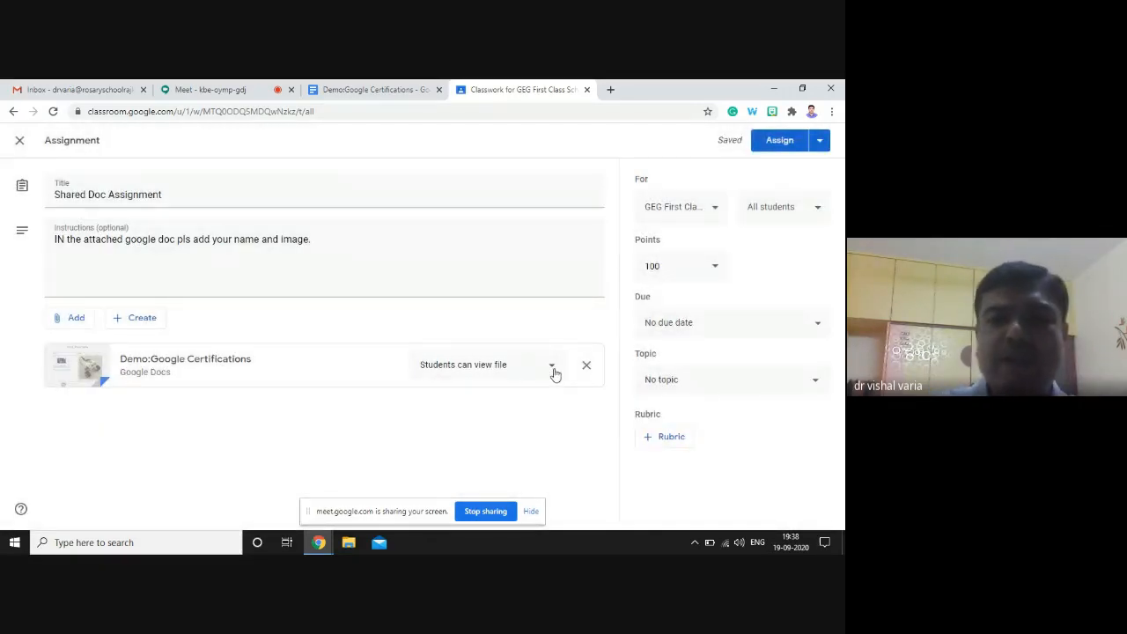
# Set the attached document's sharing to "Students can edit file" and assign the assignment to all students.
pyautogui.click(553, 368)
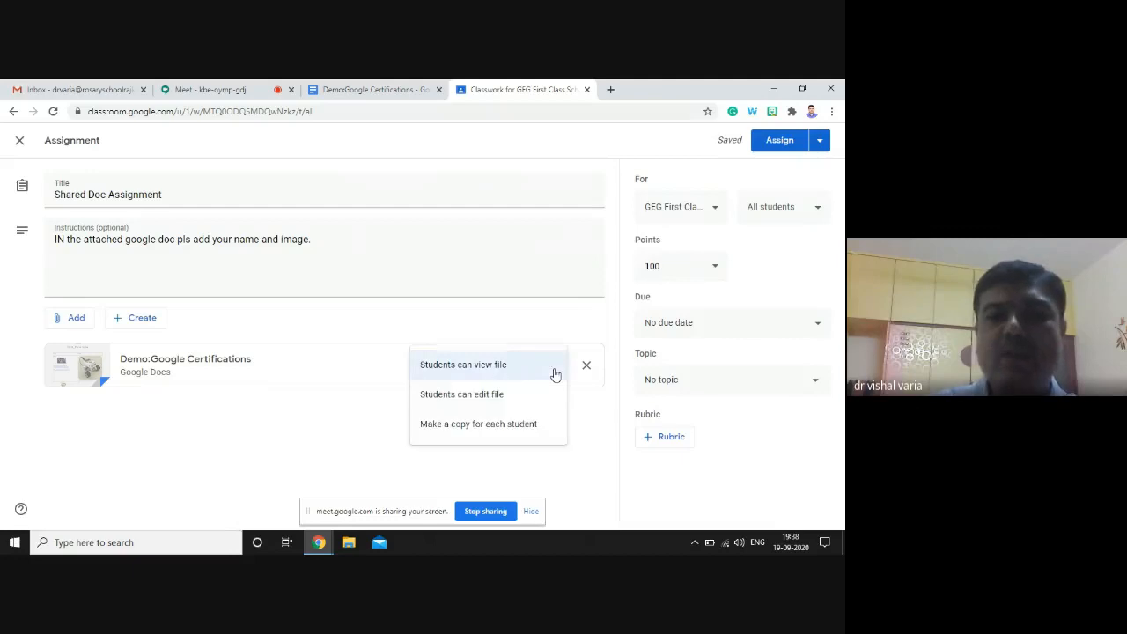
pyautogui.click(505, 401)
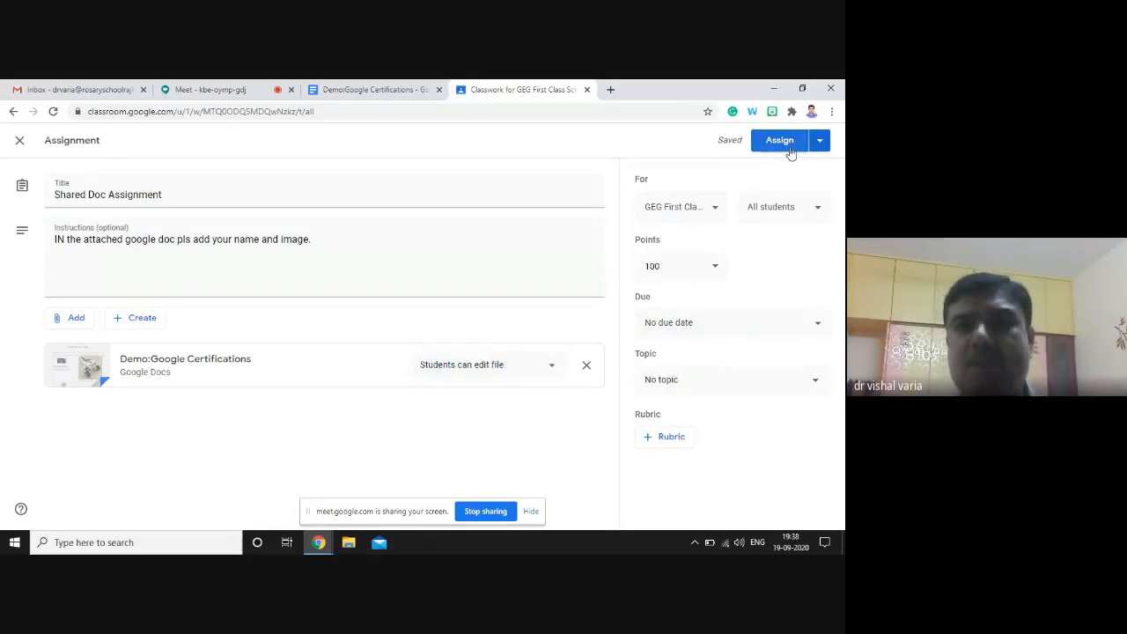
pyautogui.click(779, 140)
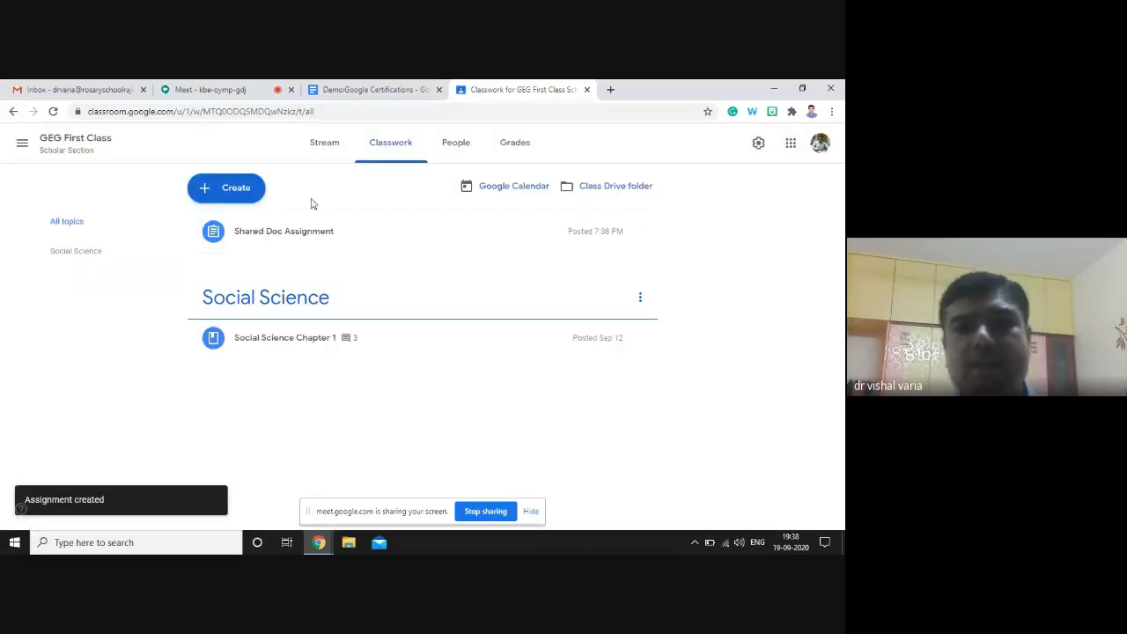
# View the student work page of Shared Doc Assignment from the Stream and return to the GEG First Class page.
pyautogui.click(317, 157)
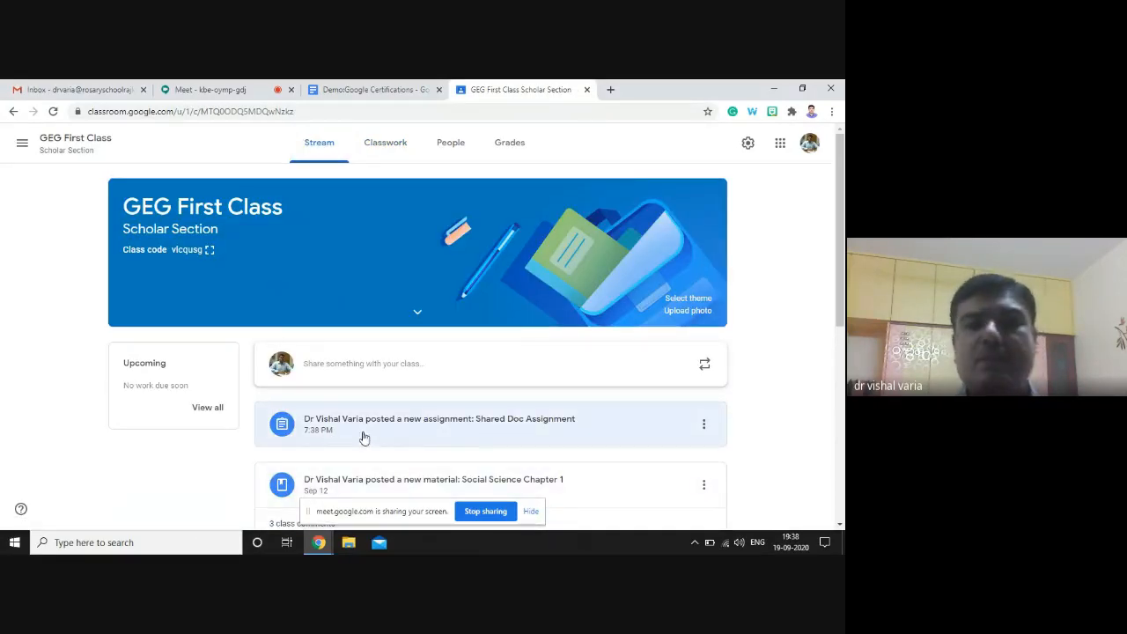
pyautogui.click(541, 428)
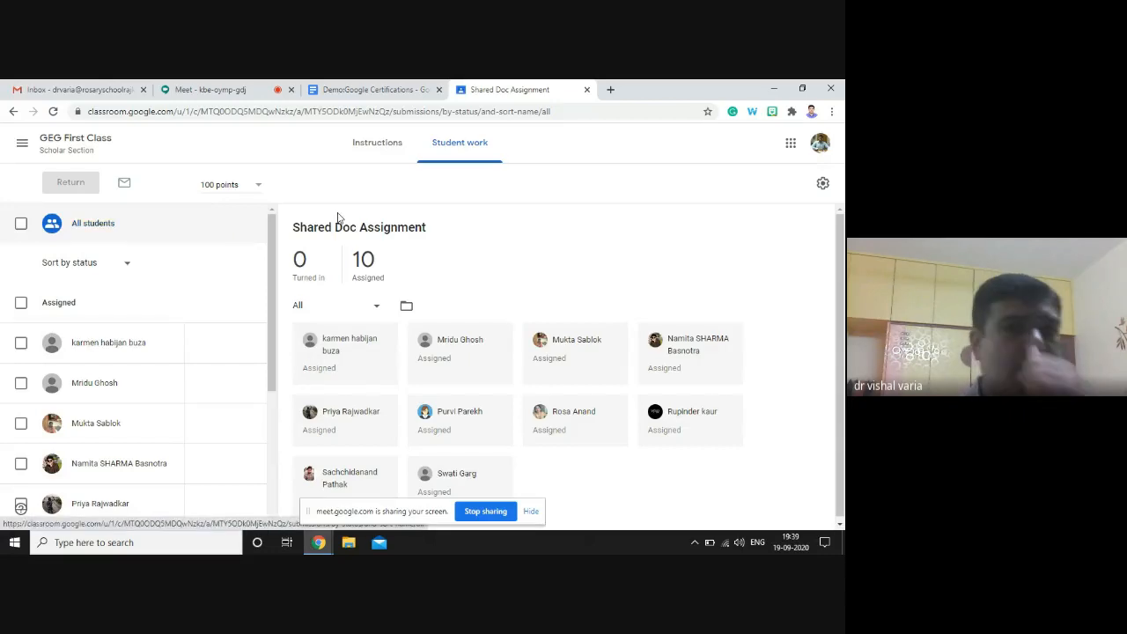
pyautogui.click(24, 148)
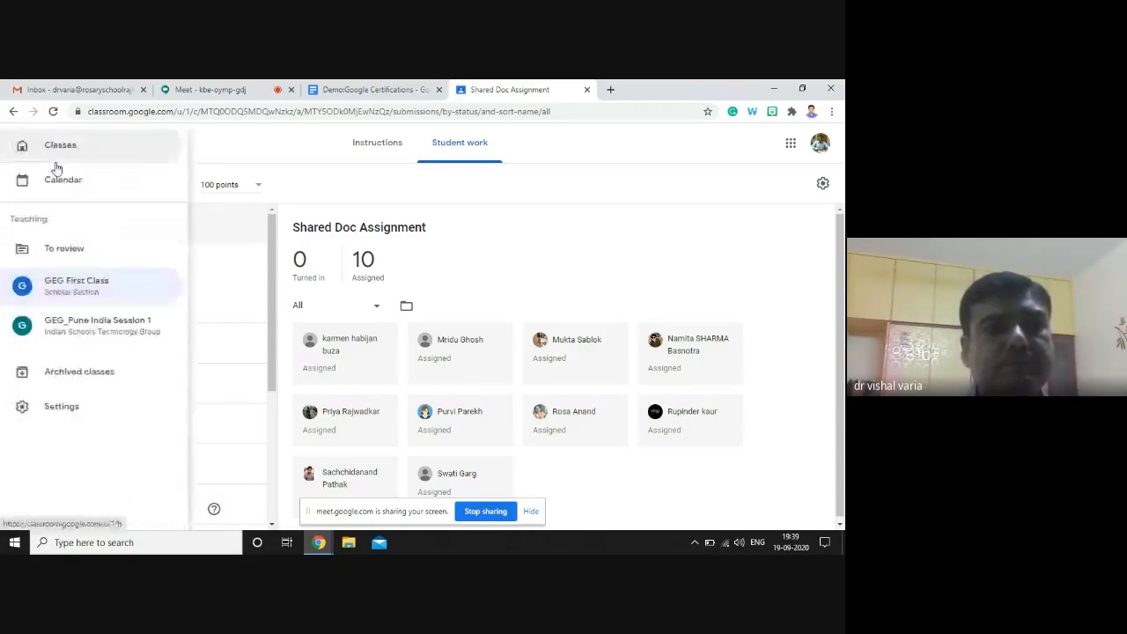
pyautogui.click(89, 288)
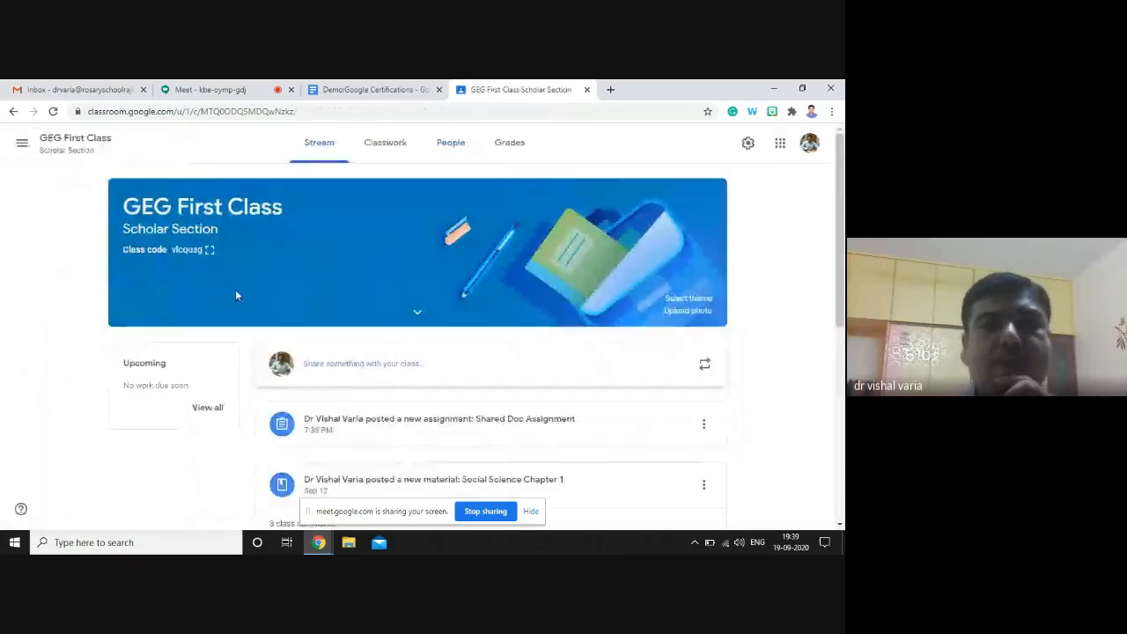
# Open the class Drive folder from Classwork, review whom the GEG First Class Scholar Section folder is shared with, and close the sharing settings.
pyautogui.click(388, 151)
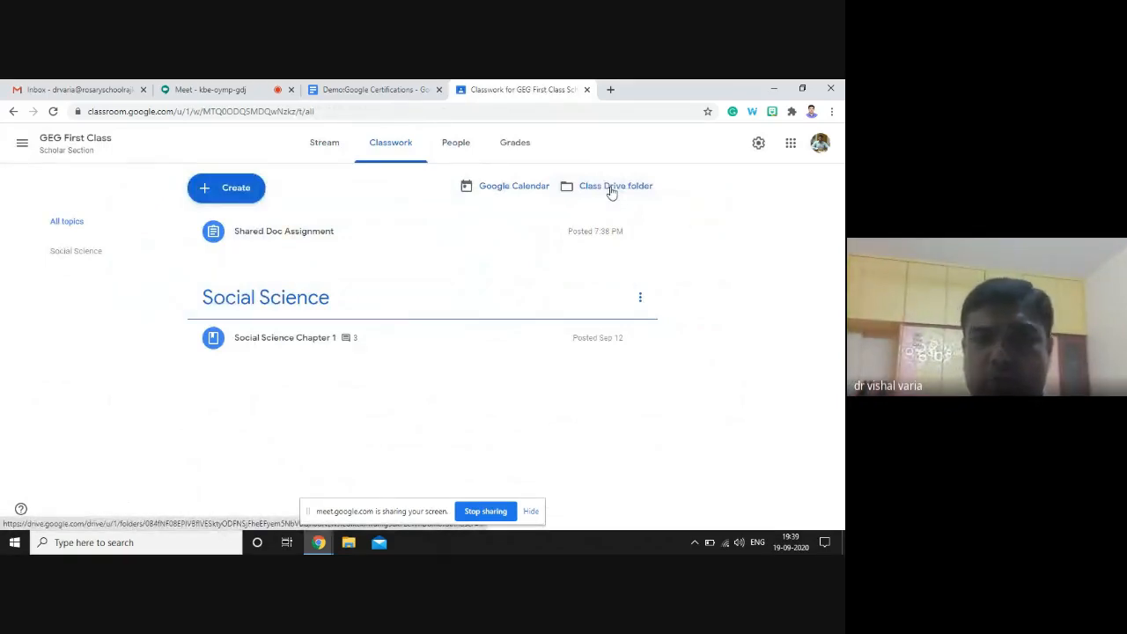
pyautogui.click(613, 192)
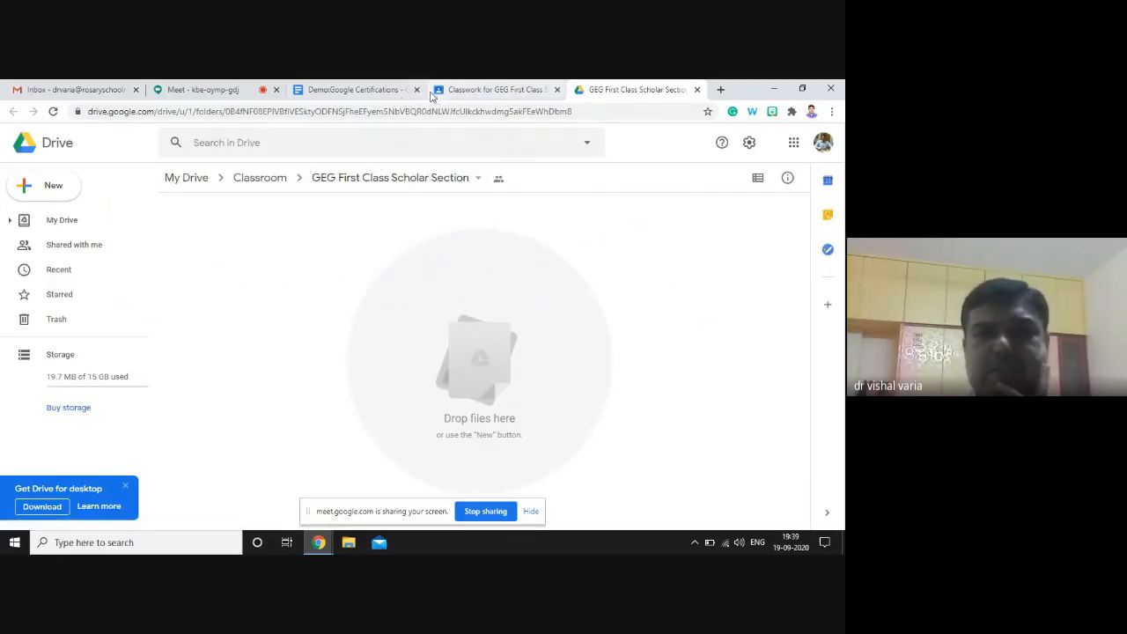
pyautogui.click(458, 92)
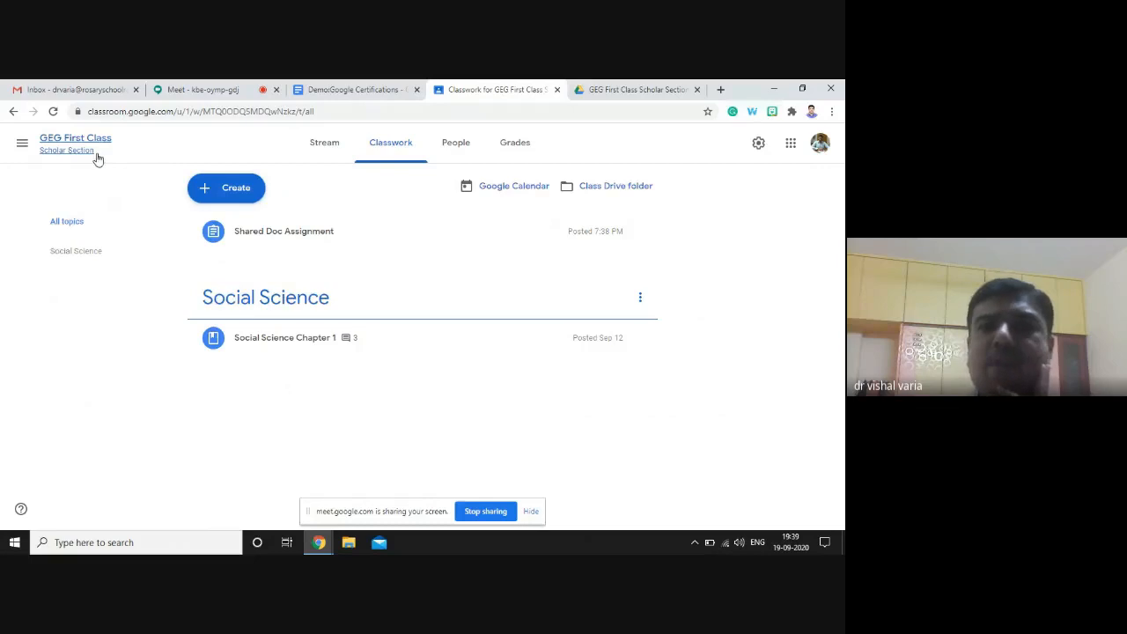
pyautogui.click(625, 97)
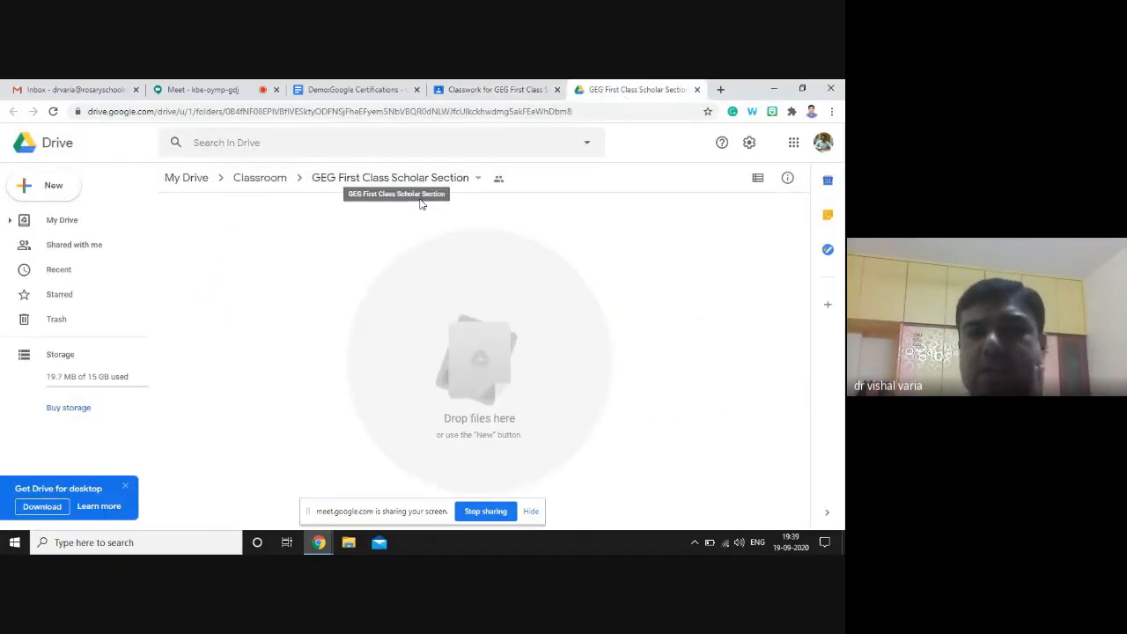
pyautogui.click(501, 181)
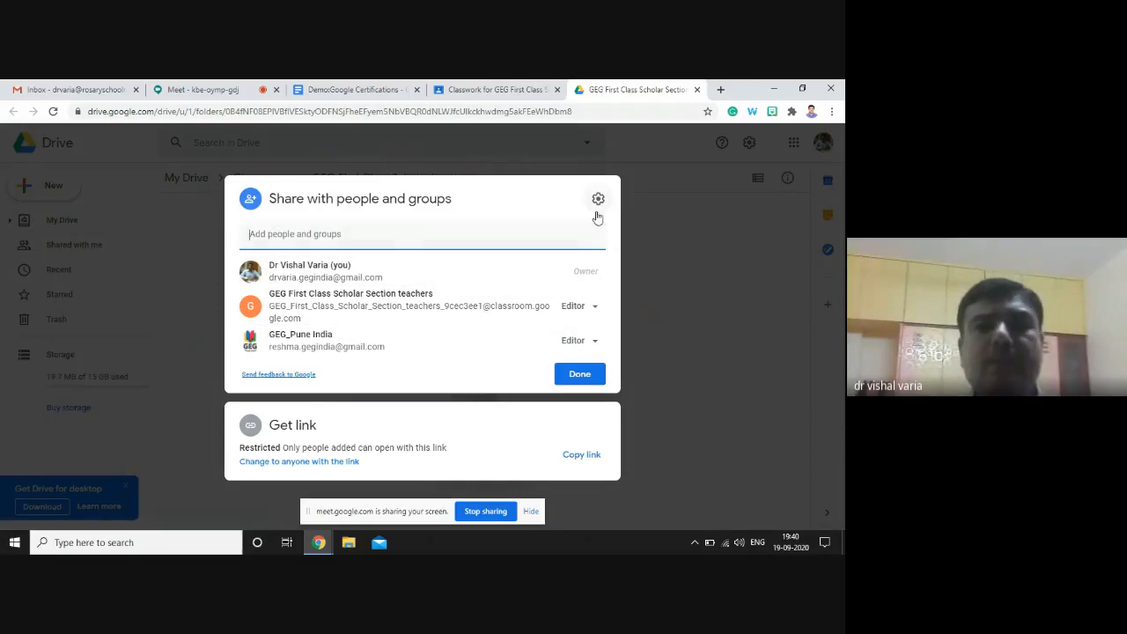
pyautogui.press('Escape')
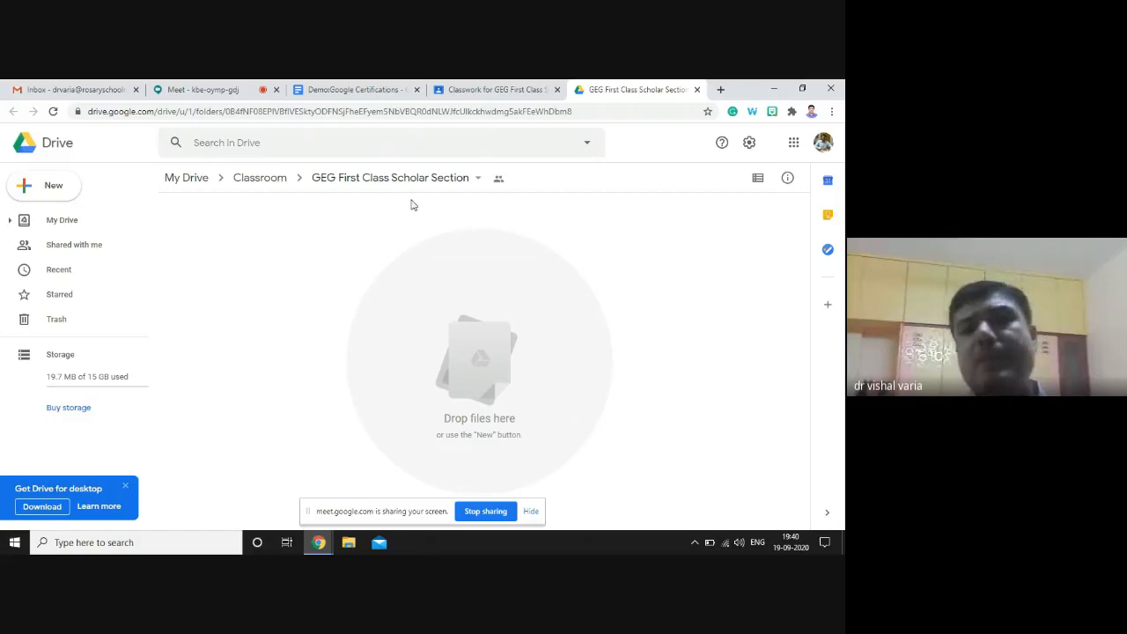
# Review who can access the GEG First Class Scholar Section folder and the suggested contacts for sharing, leaving access unchanged.
pyautogui.click(498, 179)
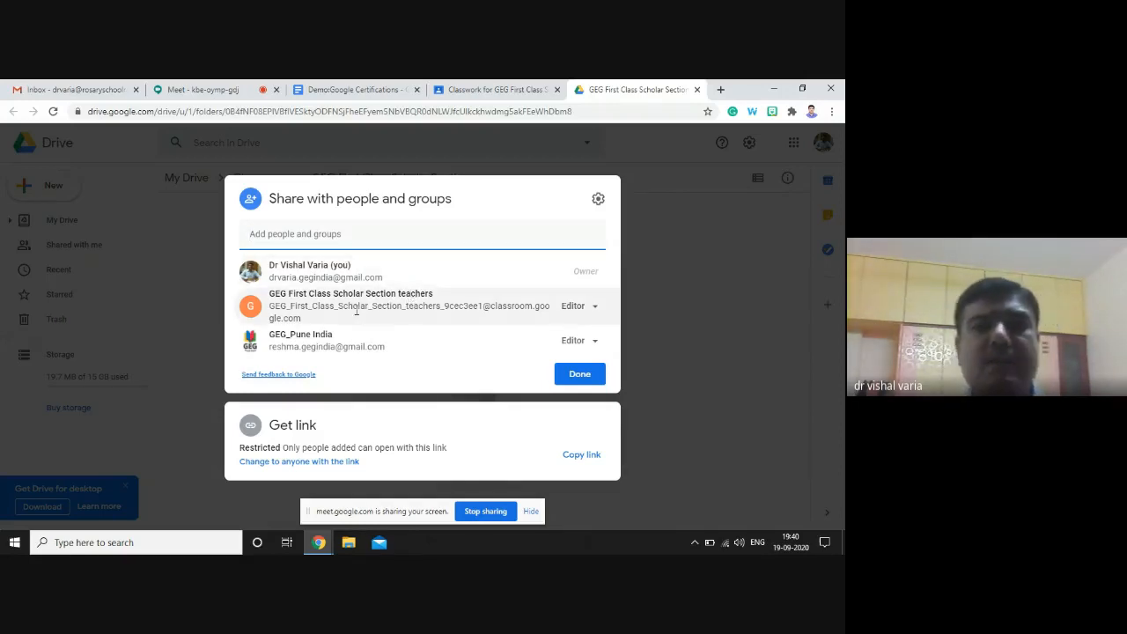
pyautogui.moveTo(354, 308)
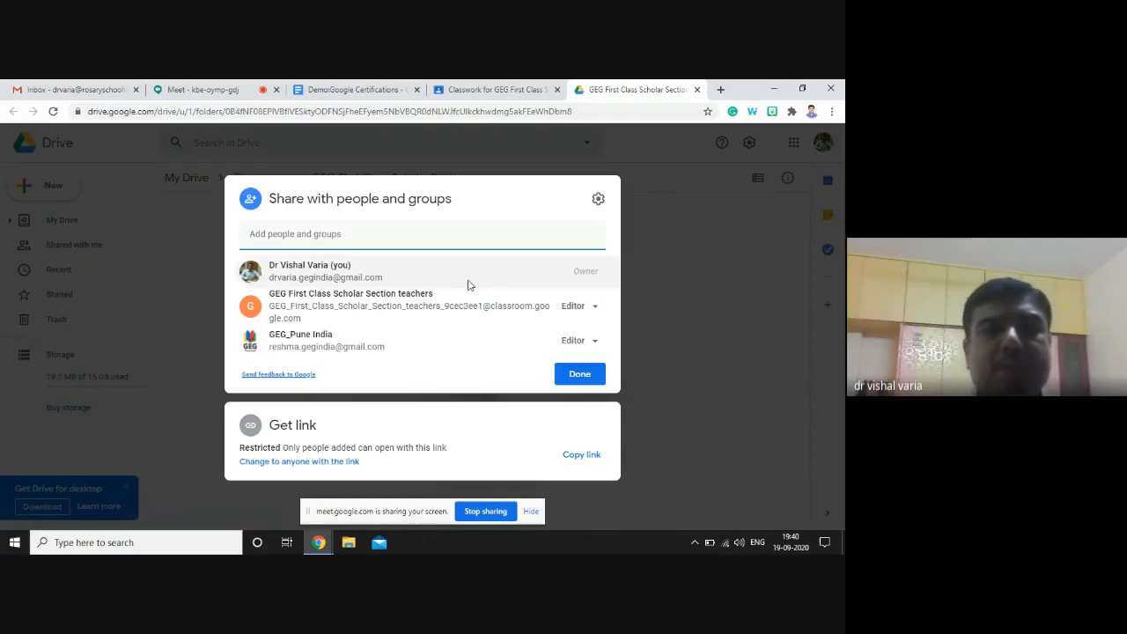
pyautogui.moveTo(363, 346)
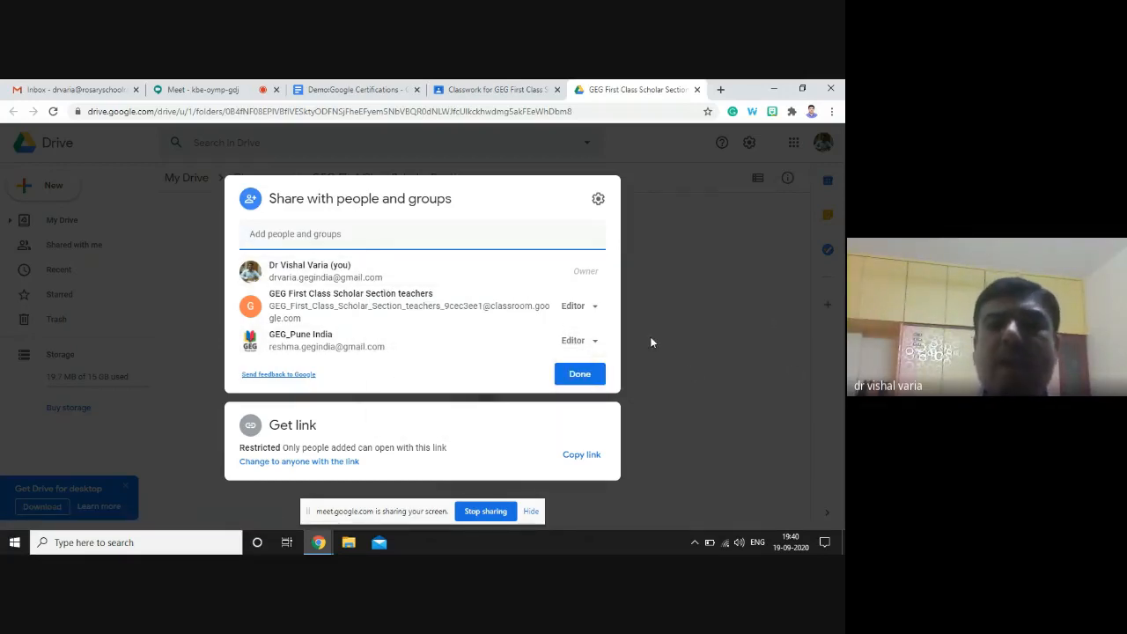
pyautogui.click(513, 237)
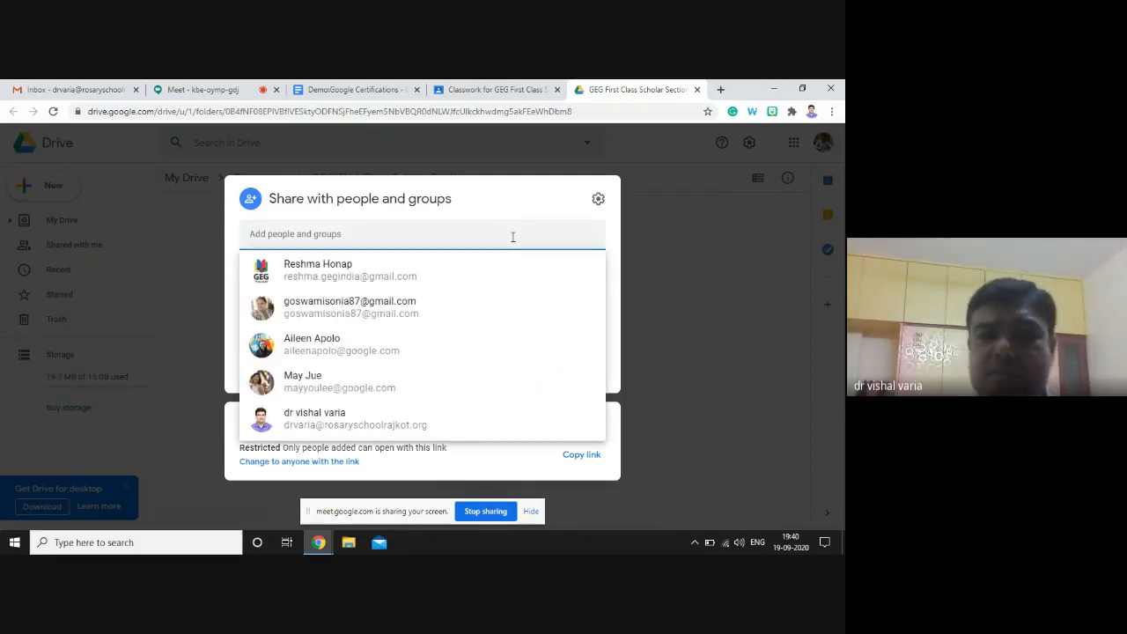
pyautogui.click(512, 237)
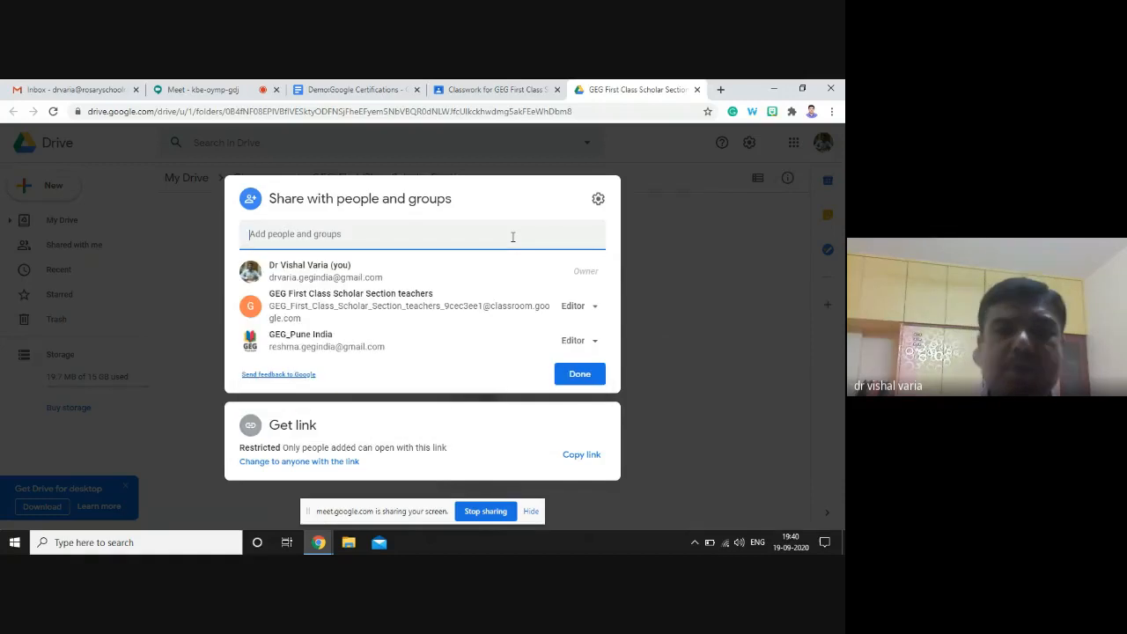
pyautogui.press('Escape')
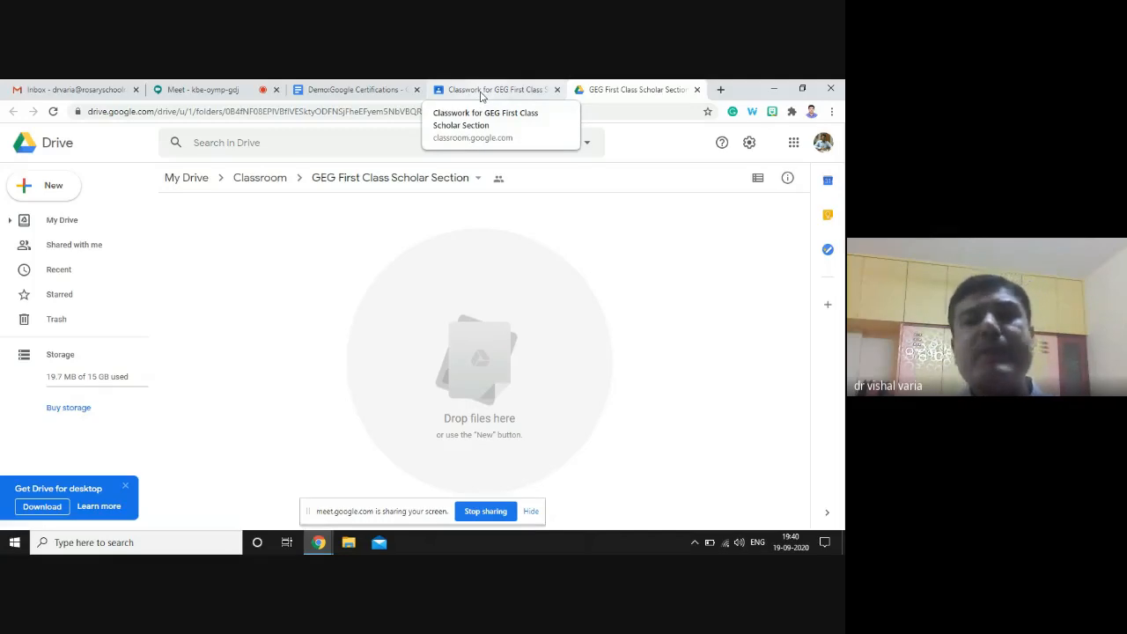
# Open My Drive and look over its files and folders, including the Classroom folder.
pyautogui.click(43, 153)
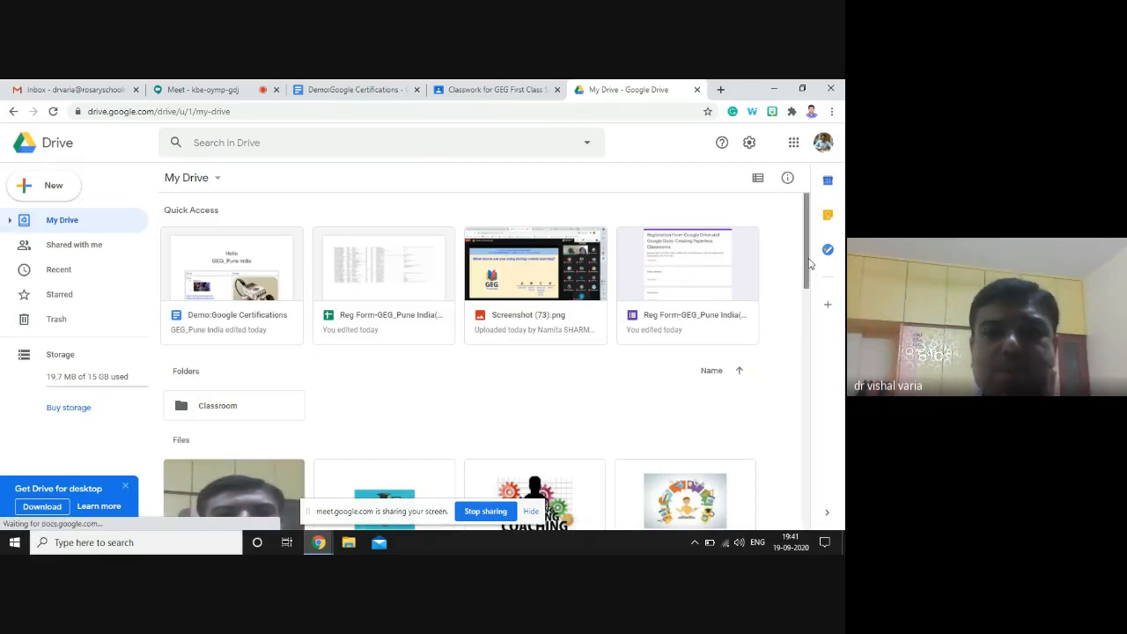
pyautogui.scroll(-1, 808, 282)
pyautogui.moveTo(810, 293); pyautogui.dragTo(776, 243)
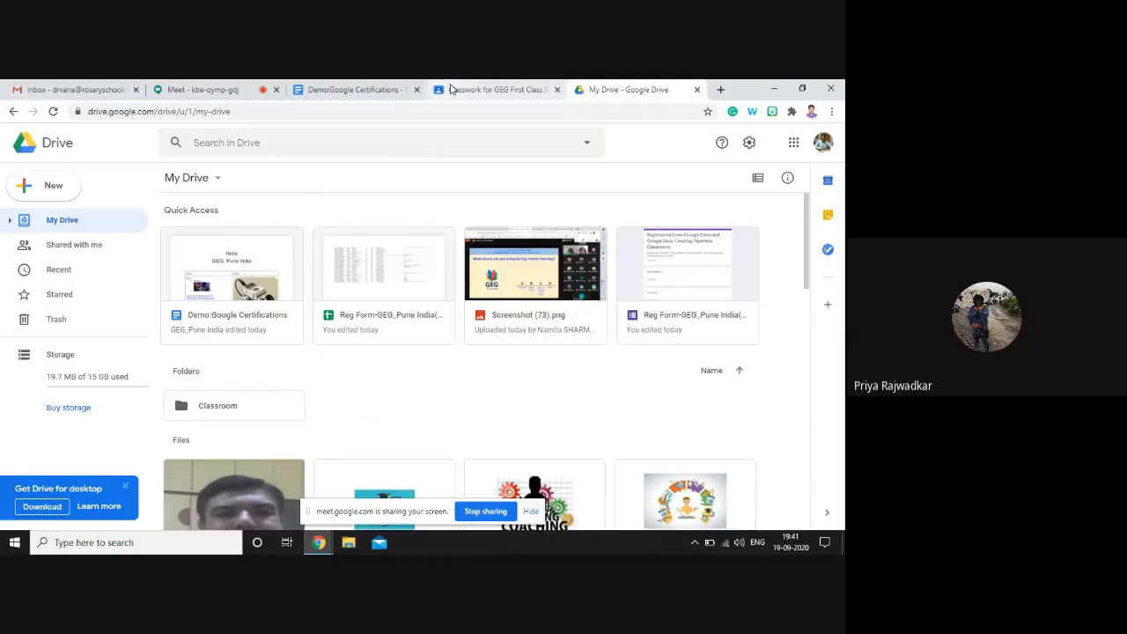
# Start a new assignment in GEG First Class and view the computer's Downloads folder as an upload source, cancelling the file selection.
pyautogui.click(493, 89)
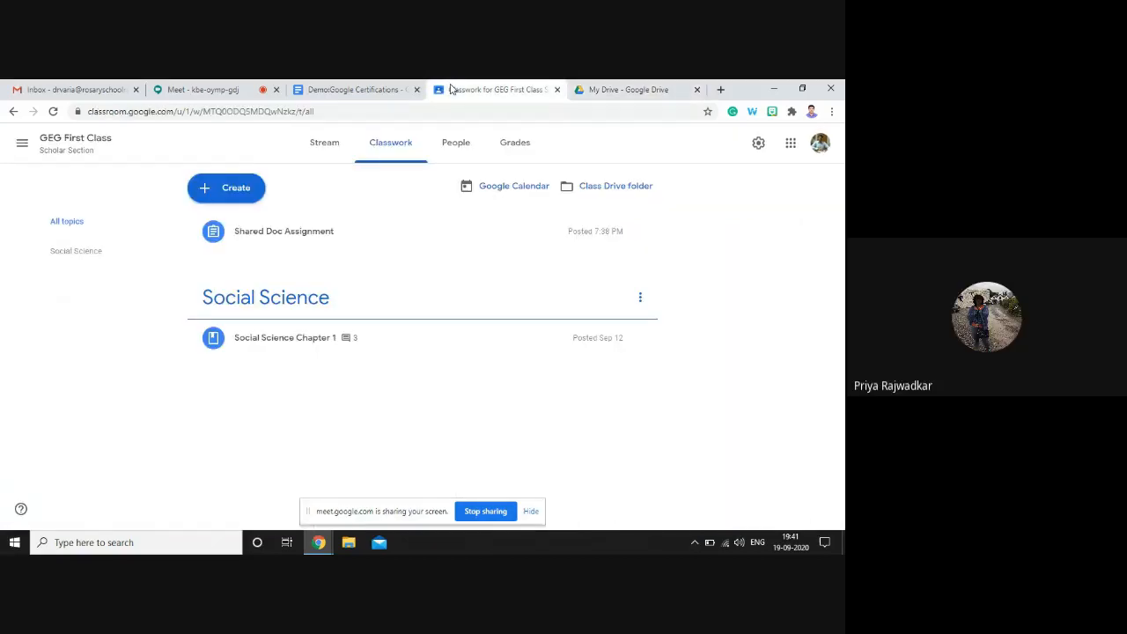
pyautogui.click(238, 201)
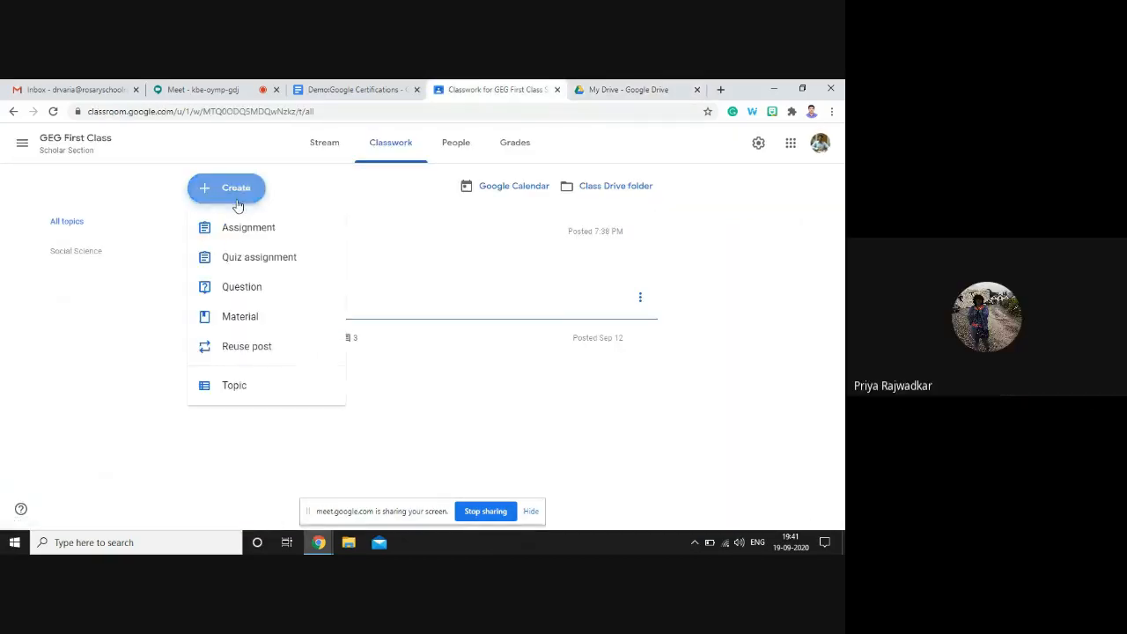
pyautogui.click(244, 234)
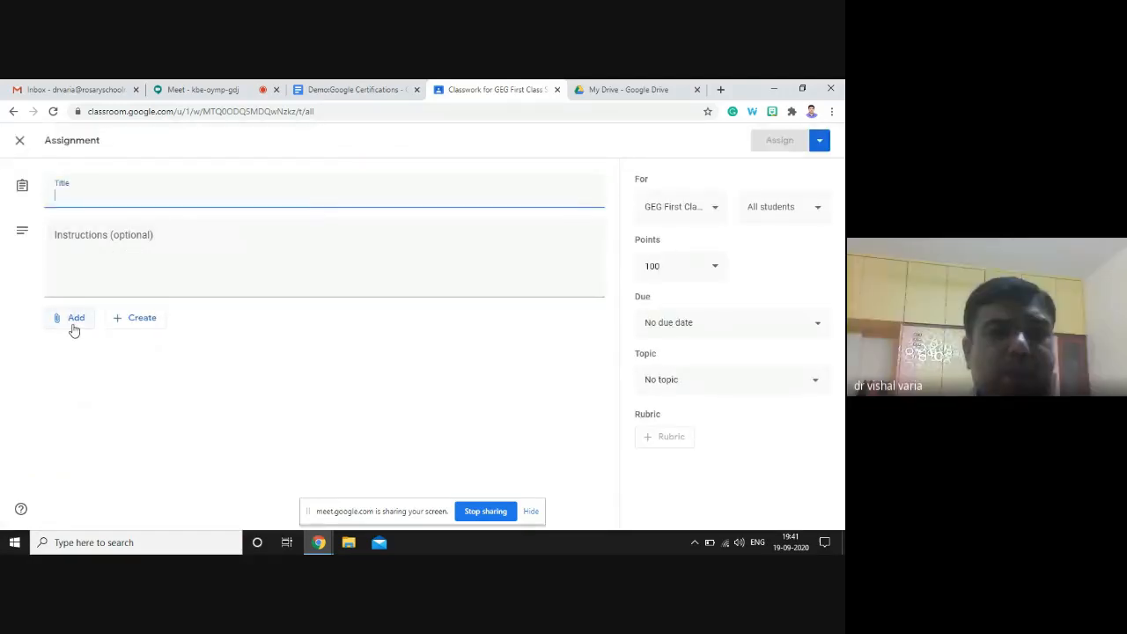
pyautogui.click(74, 326)
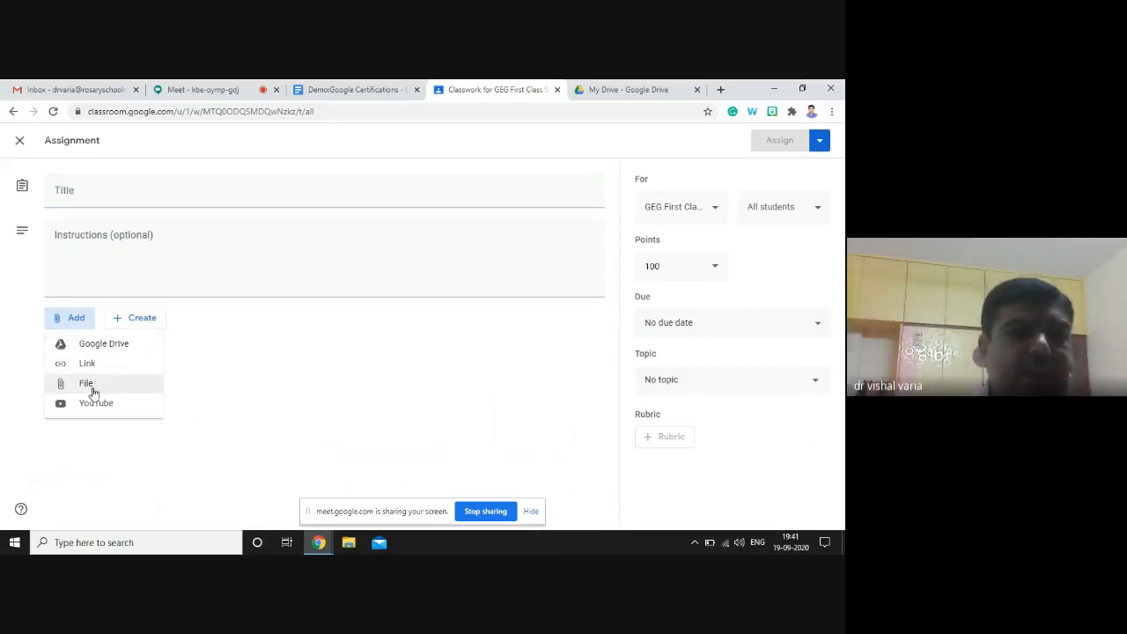
pyautogui.click(105, 386)
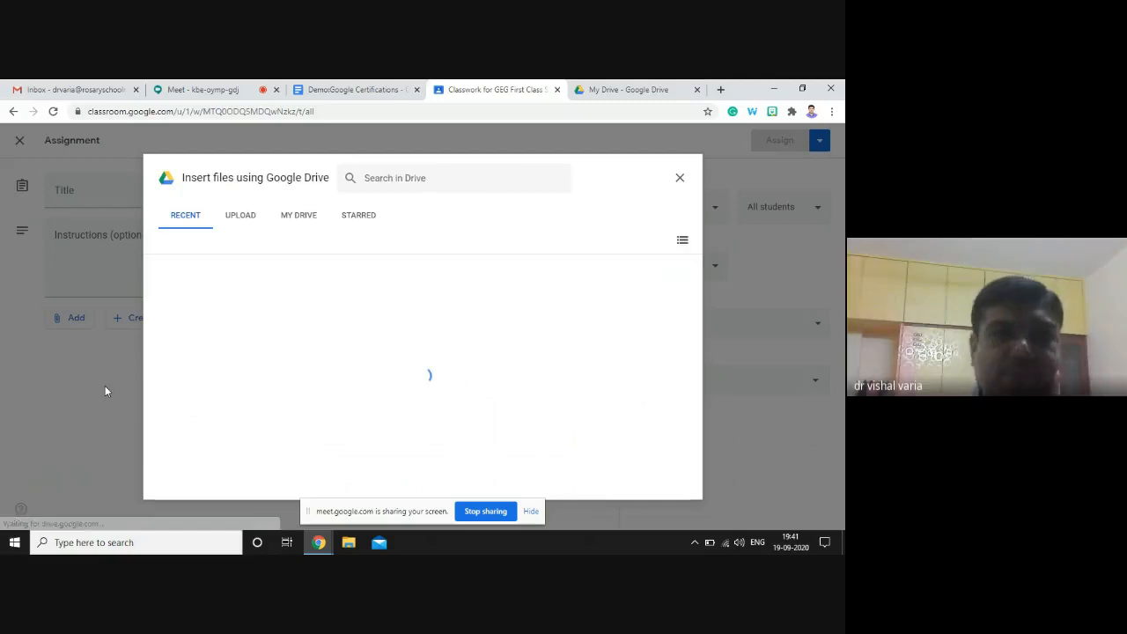
pyautogui.click(252, 216)
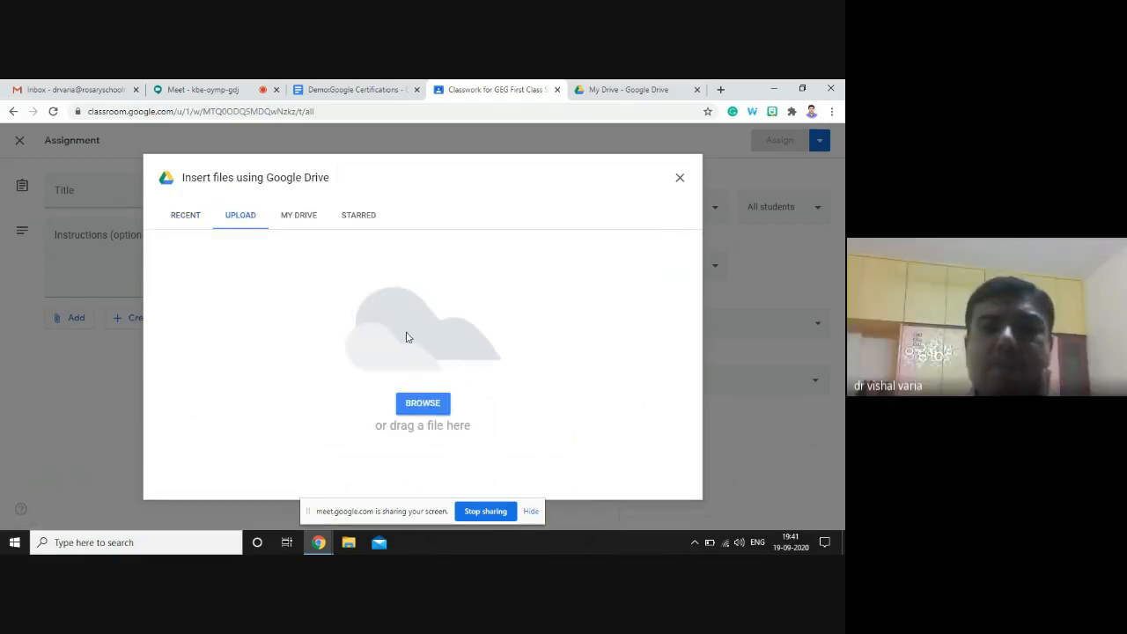
pyautogui.click(423, 403)
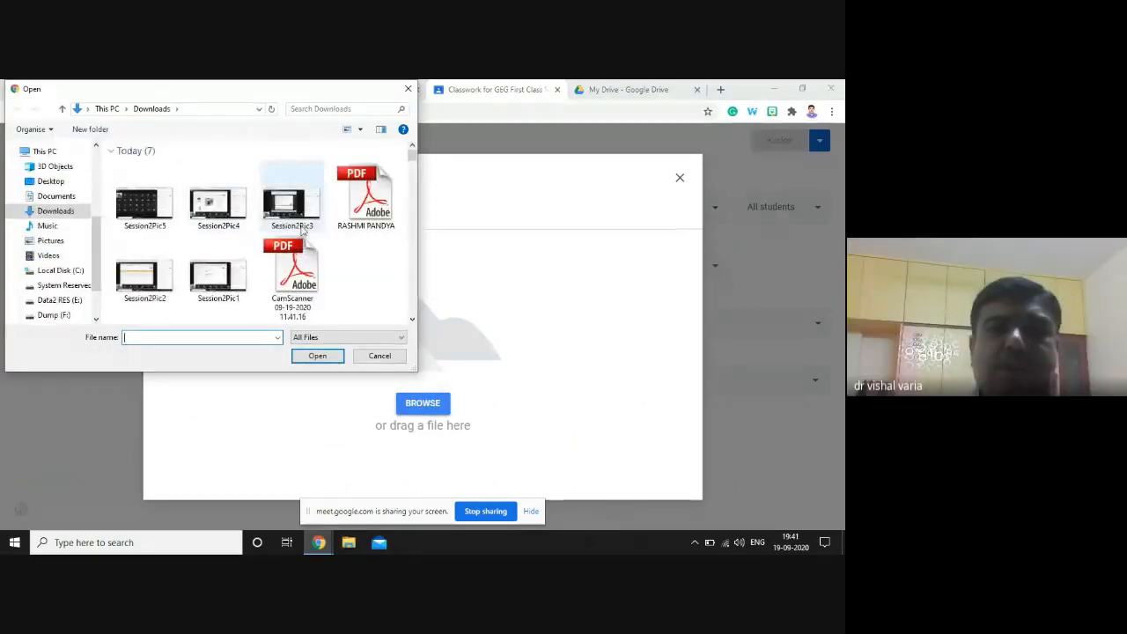
pyautogui.click(379, 356)
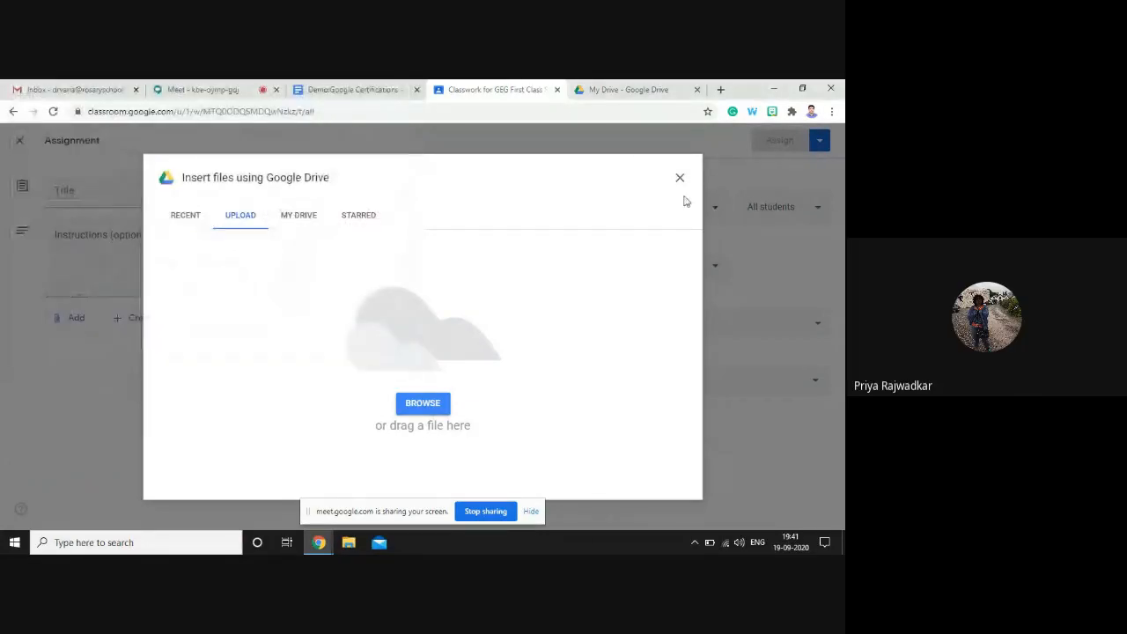
# Discard the empty assignment draft and switch to the Google Meet tab.
pyautogui.click(680, 179)
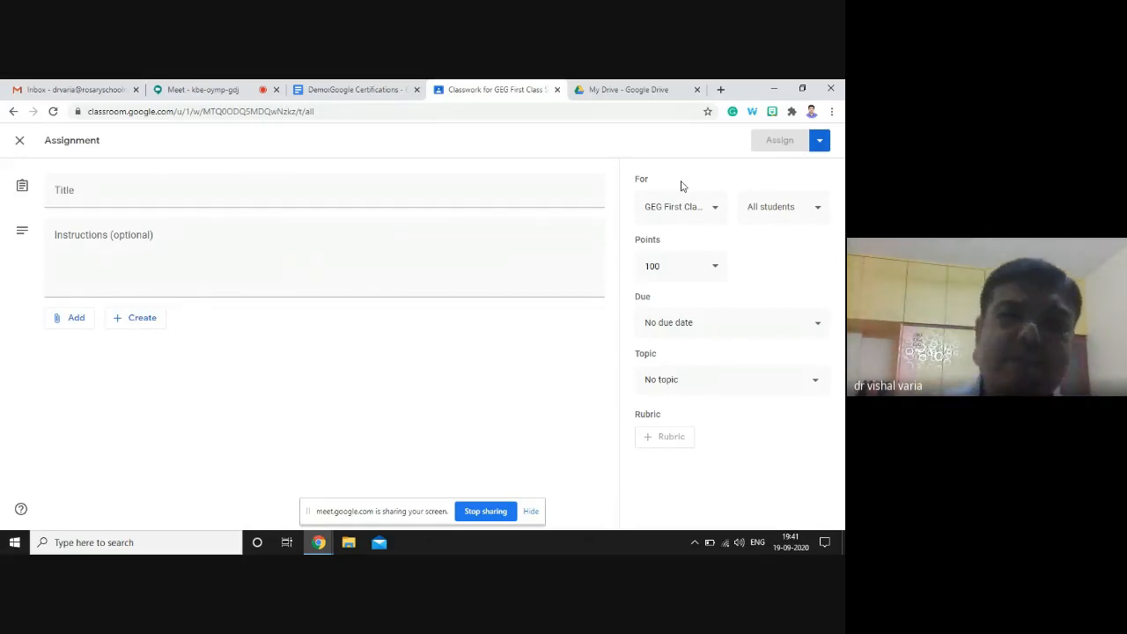
pyautogui.click(17, 140)
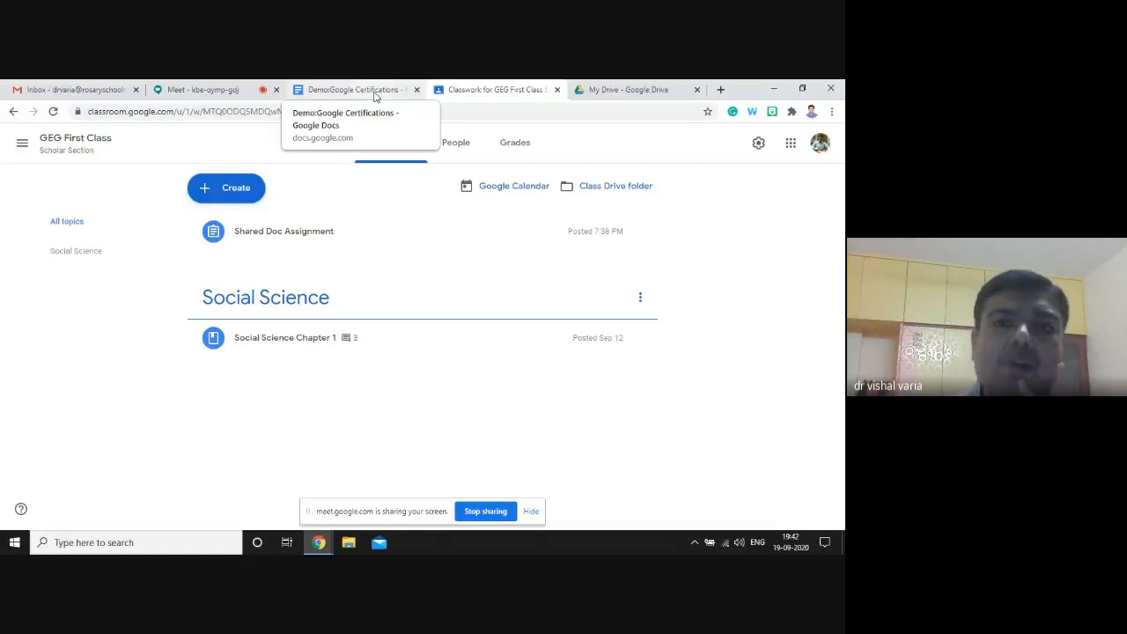
pyautogui.click(227, 91)
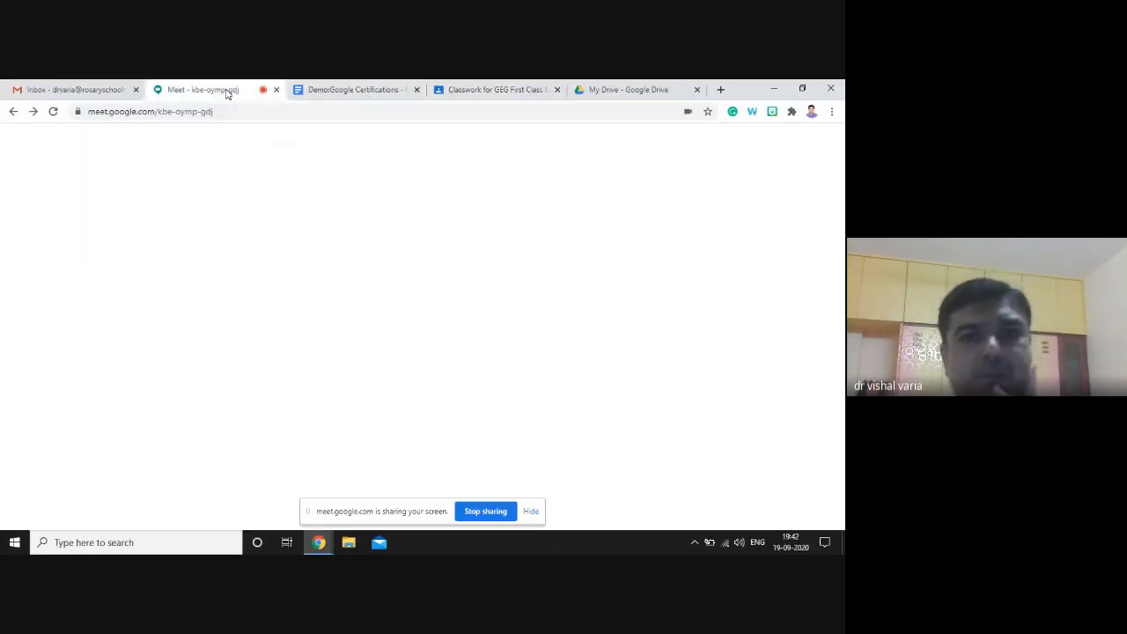
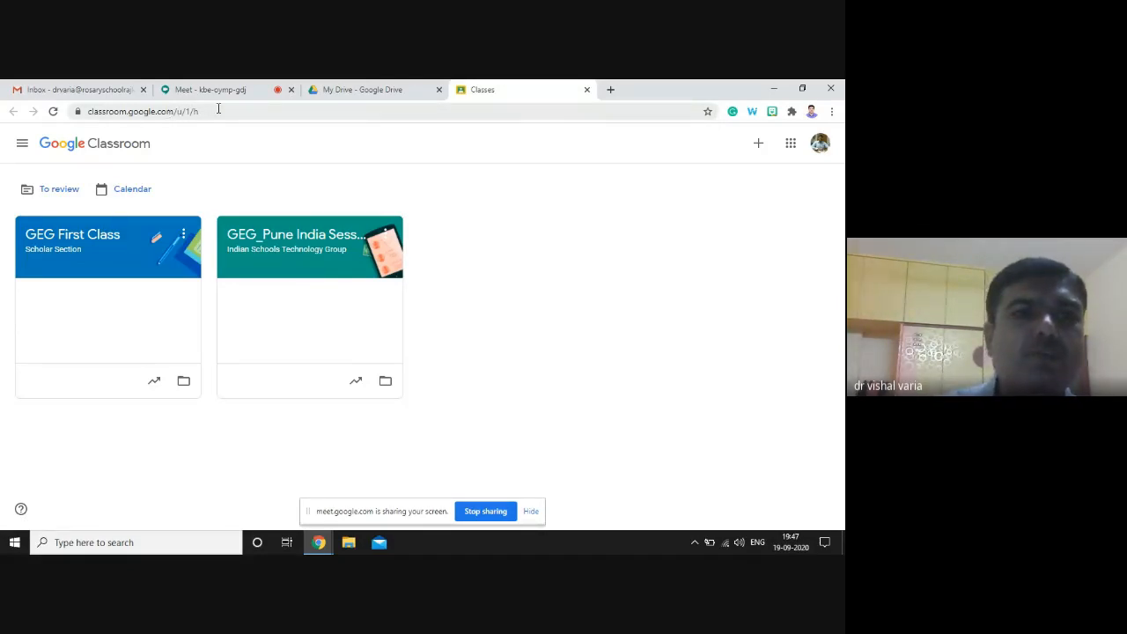
# Open classroom.google.com in a new tab, switch to the GEG India Google account, and close the two redundant Classroom tabs.
pyautogui.click(610, 89)
pyautogui.write('classroom.google.com')
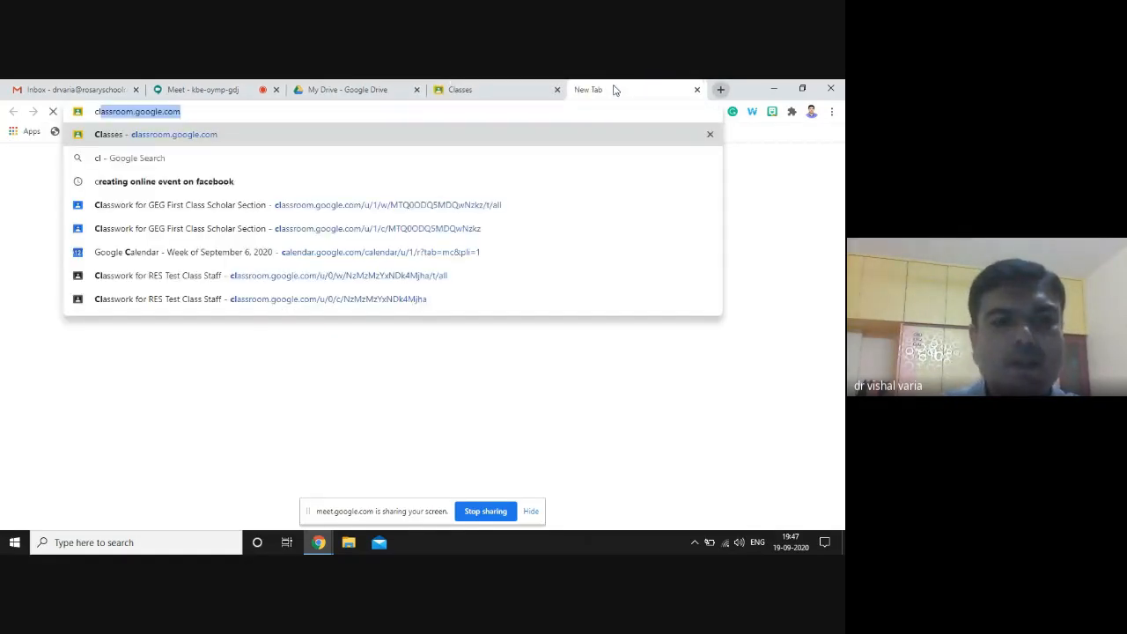
pyautogui.press('Return')
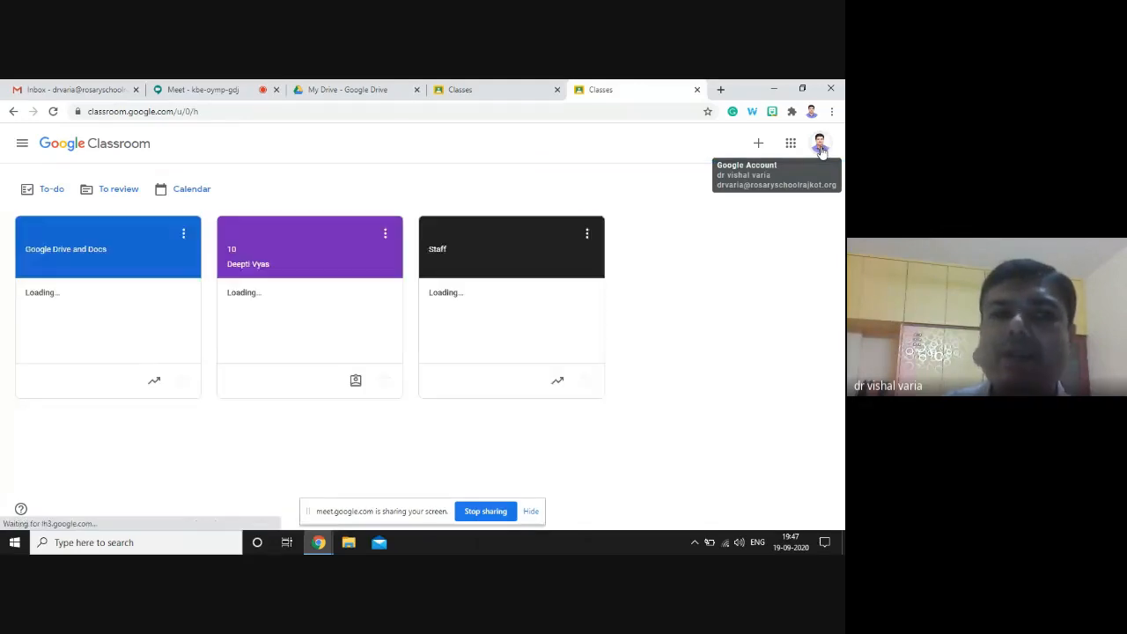
pyautogui.click(820, 146)
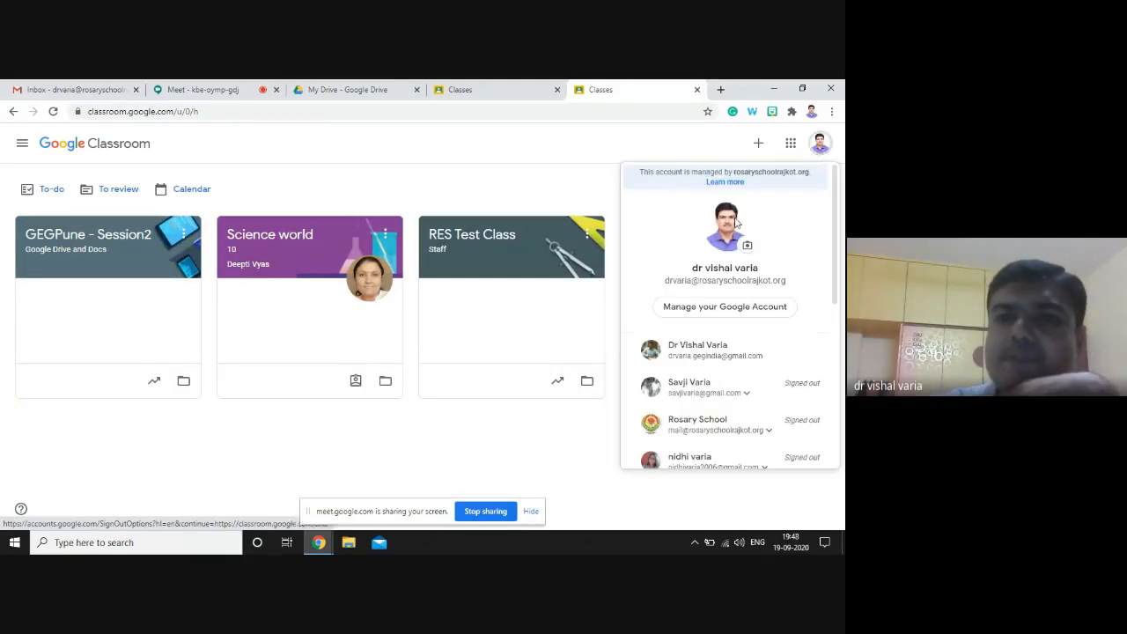
pyautogui.click(727, 362)
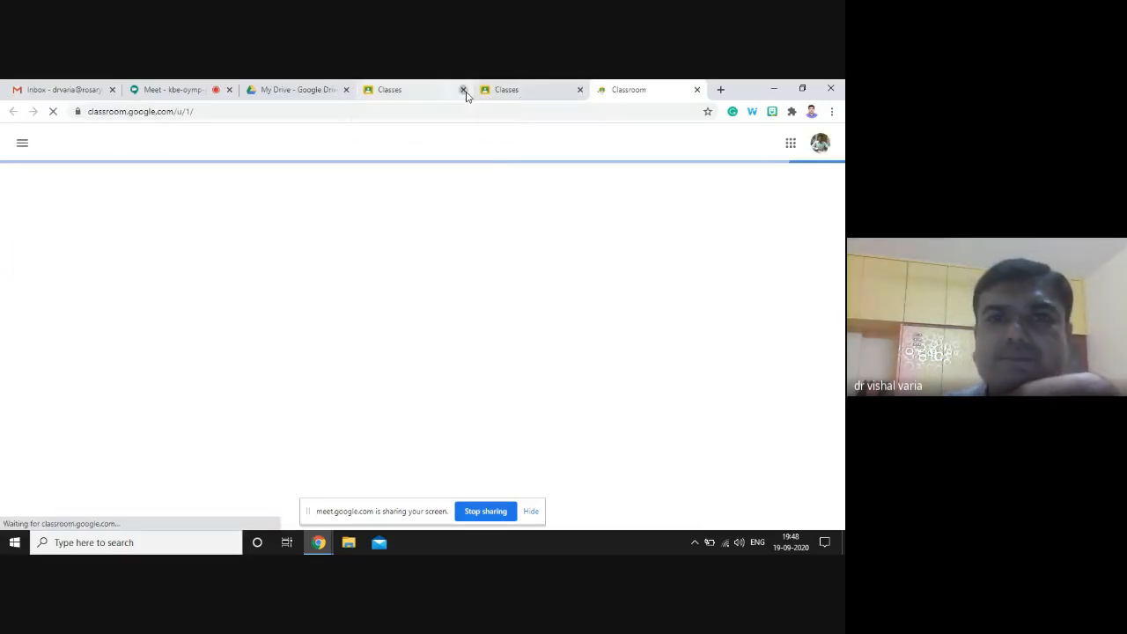
pyautogui.click(465, 91)
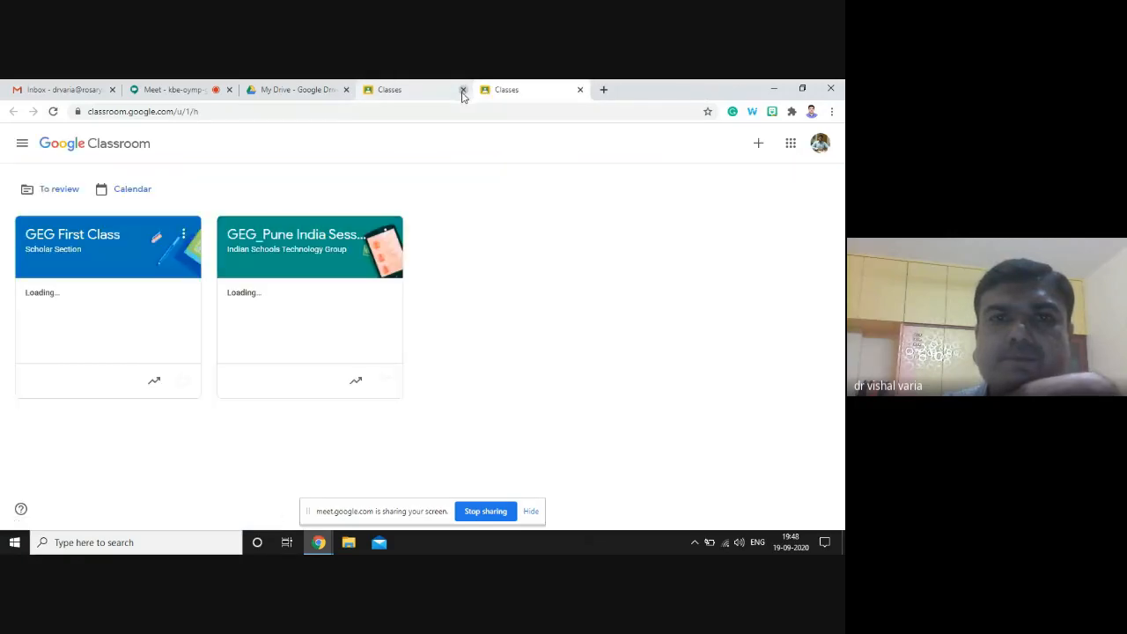
pyautogui.click(464, 92)
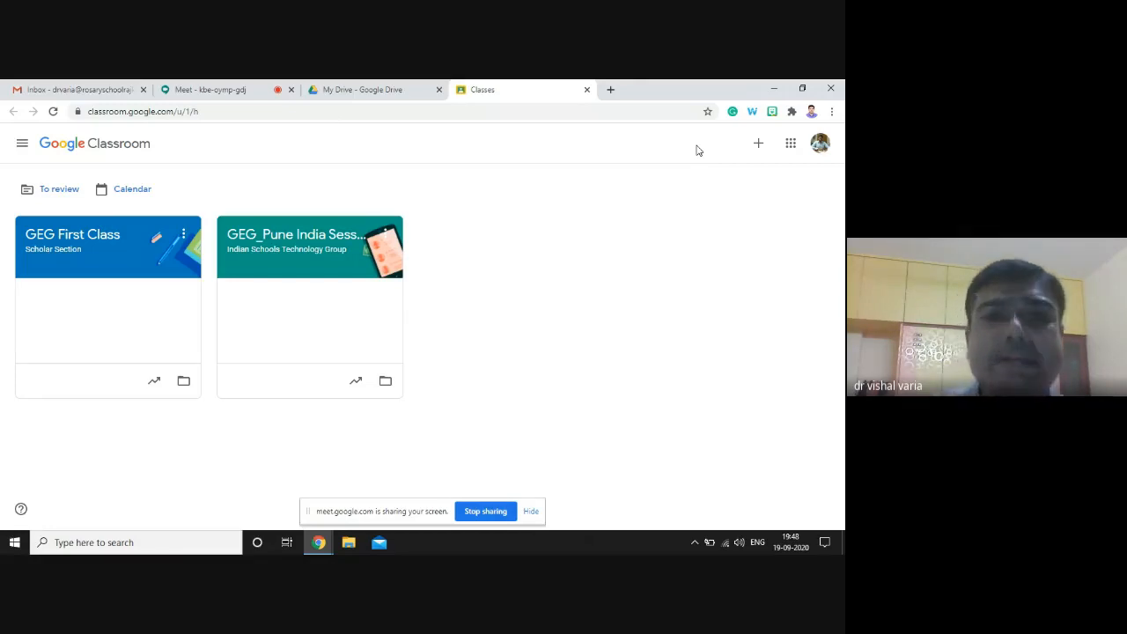
# Start creating a new class and accept the notice about not using Classroom at a school with students.
pyautogui.click(759, 146)
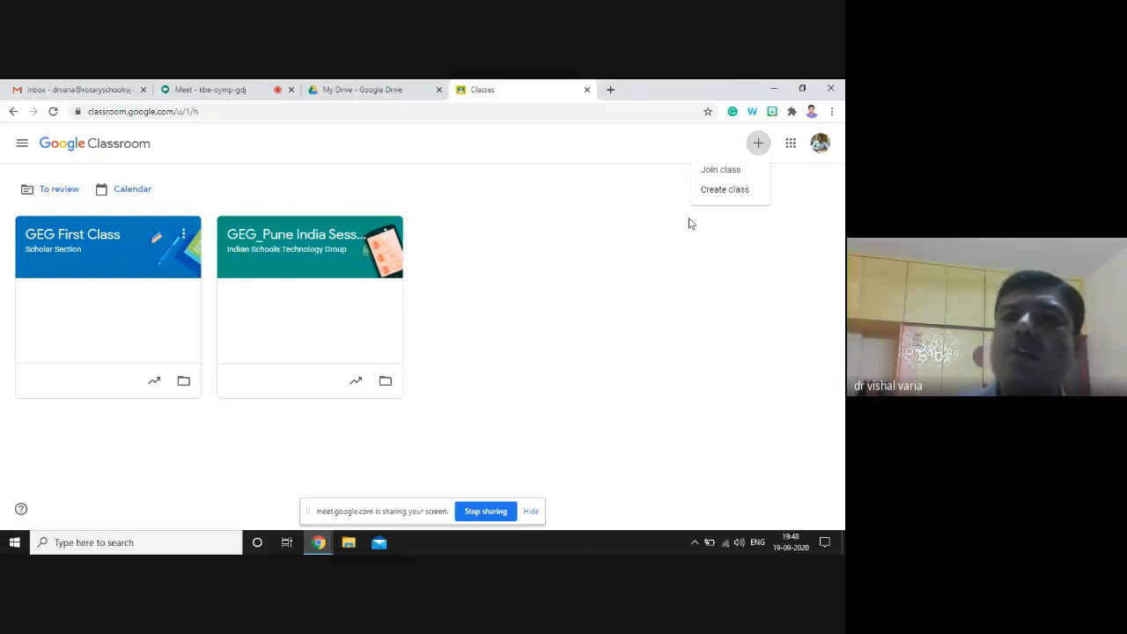
pyautogui.click(723, 191)
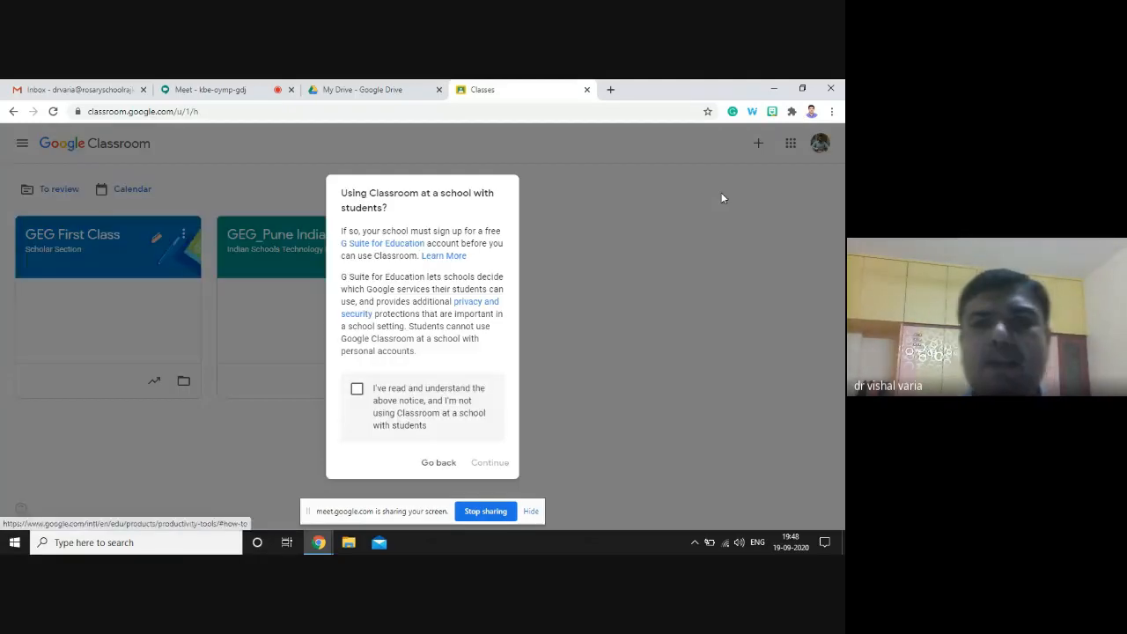
pyautogui.click(357, 391)
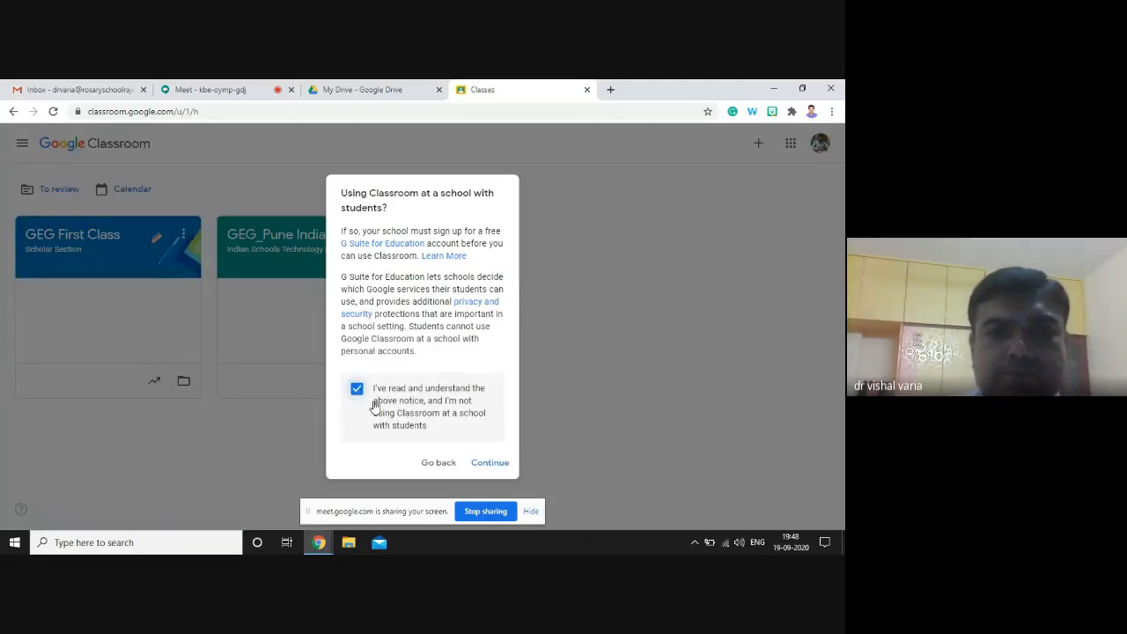
pyautogui.click(490, 464)
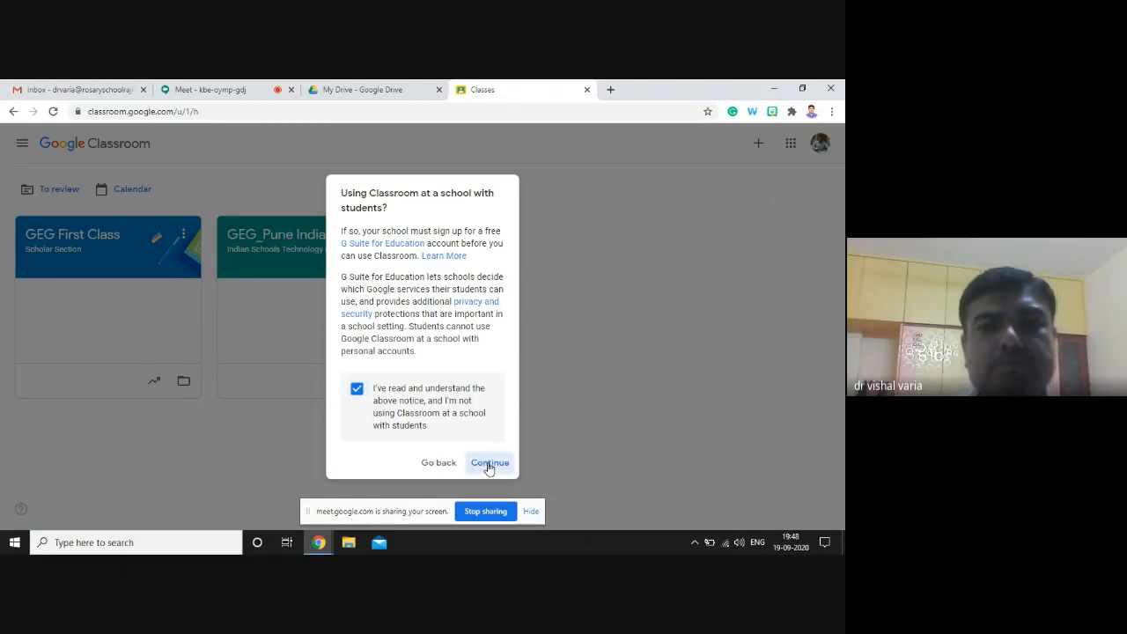
# Name the new class "Class 5 - 2020-21".
pyautogui.click(415, 262)
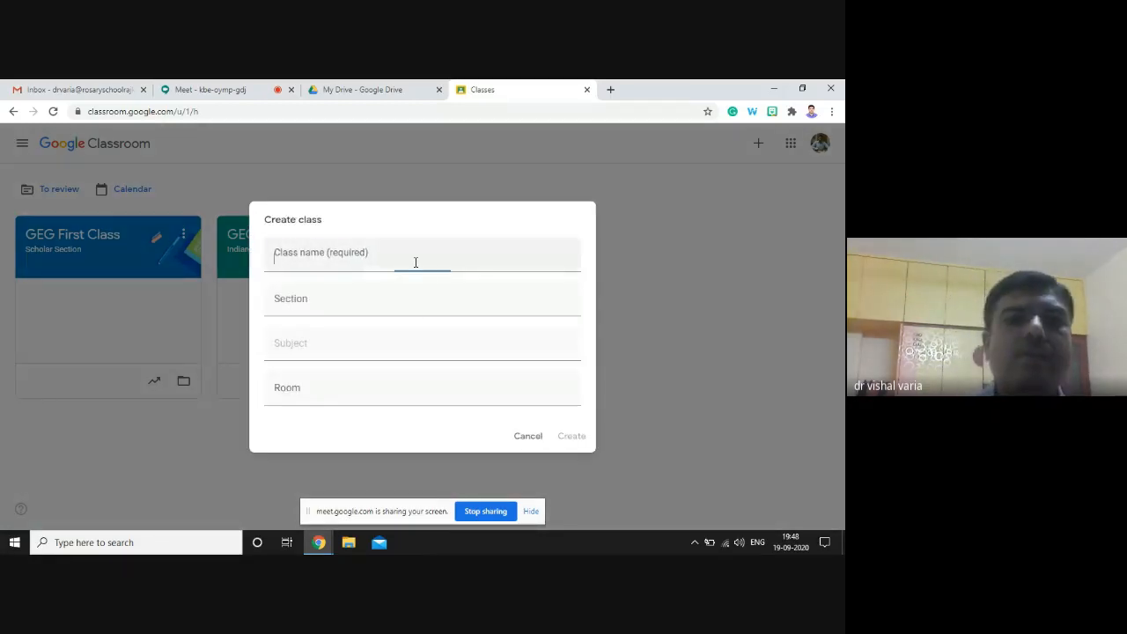
pyautogui.write('Cas')
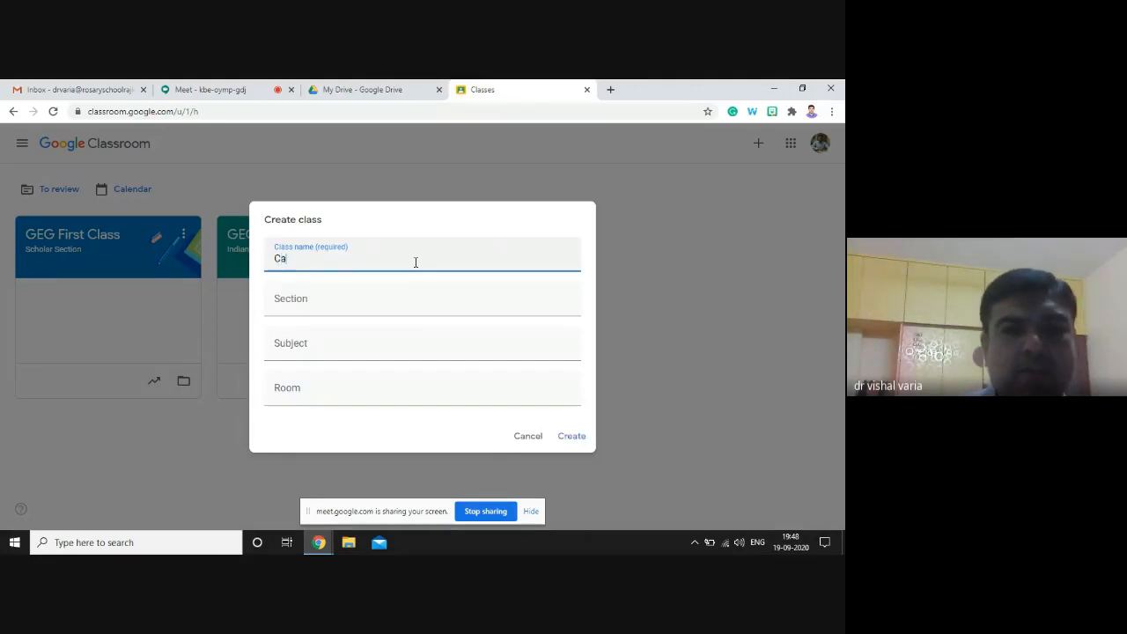
pyautogui.press('BackSpace')
pyautogui.press('BackSpace')
pyautogui.write('lass ')
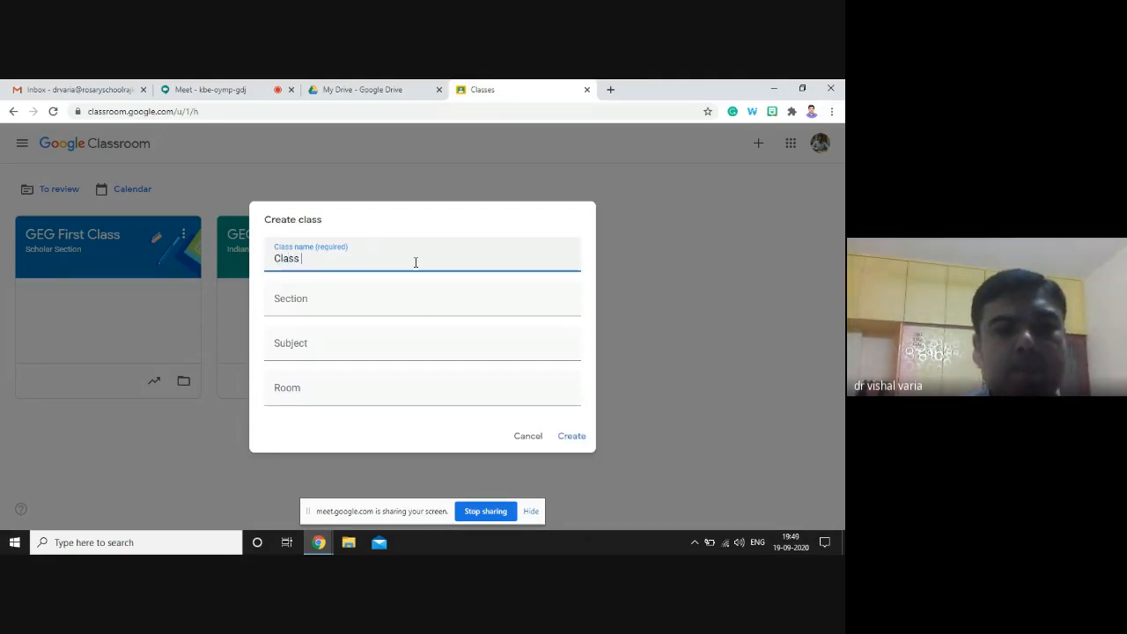
pyautogui.write('5 - 2020-21')
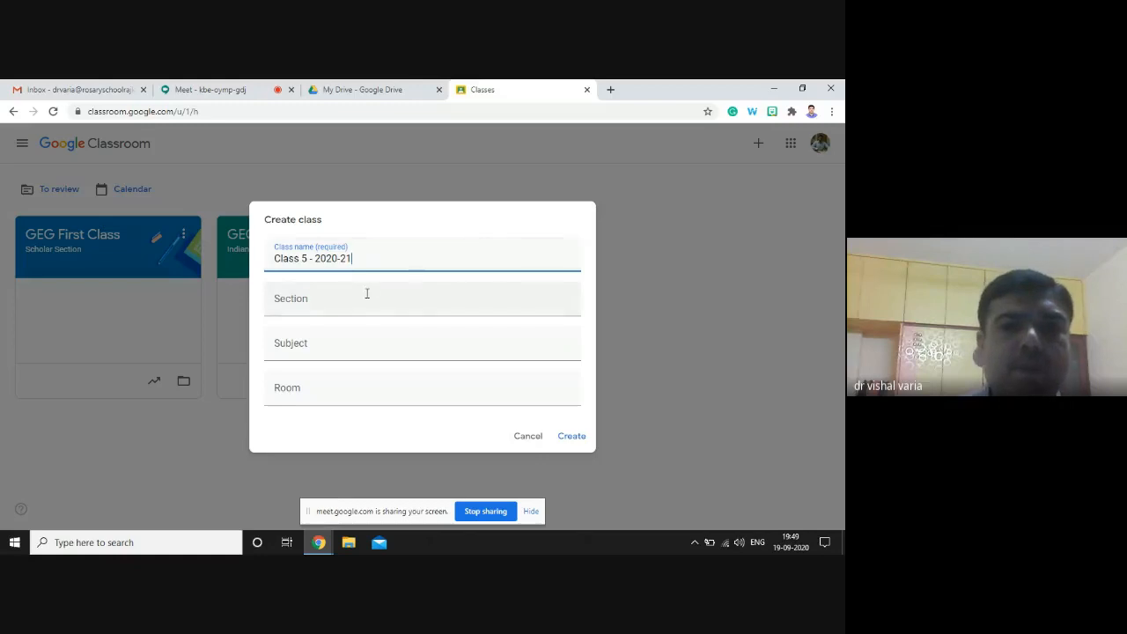
# Set the section to A and the subject to All, leave the room blank, and create the class.
pyautogui.click(363, 299)
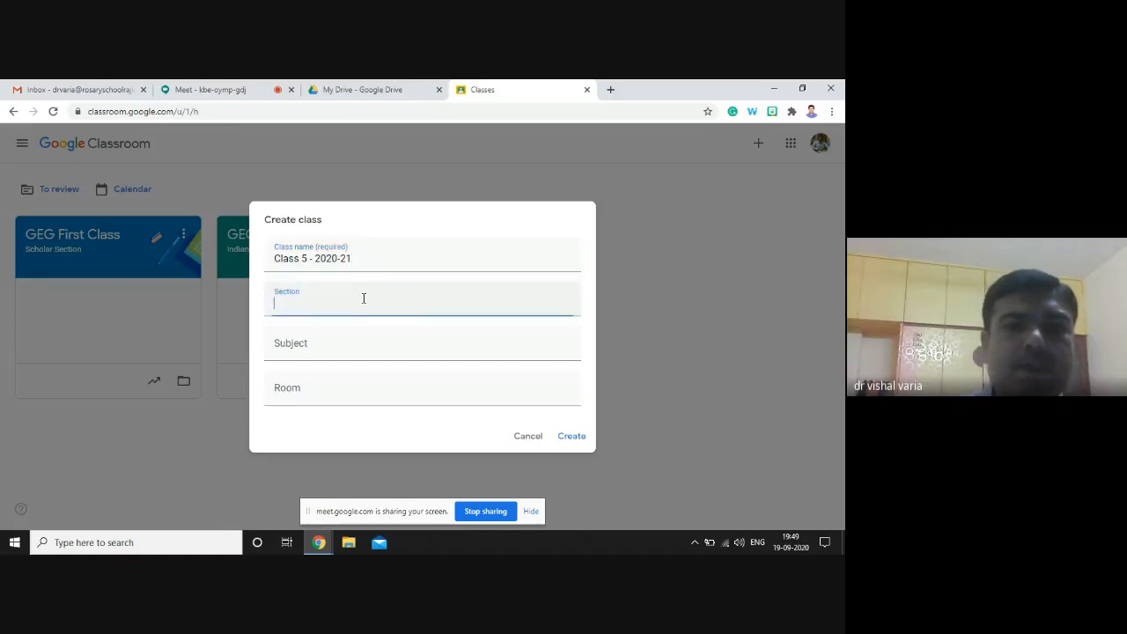
pyautogui.click(300, 341)
pyautogui.write('All')
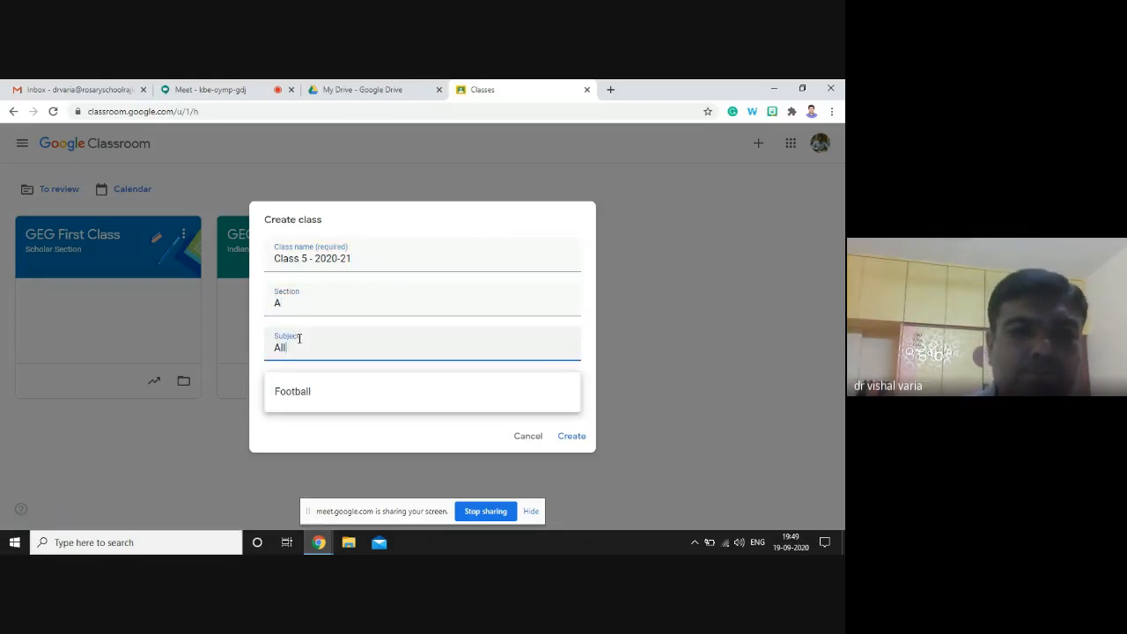
pyautogui.press('Tab')
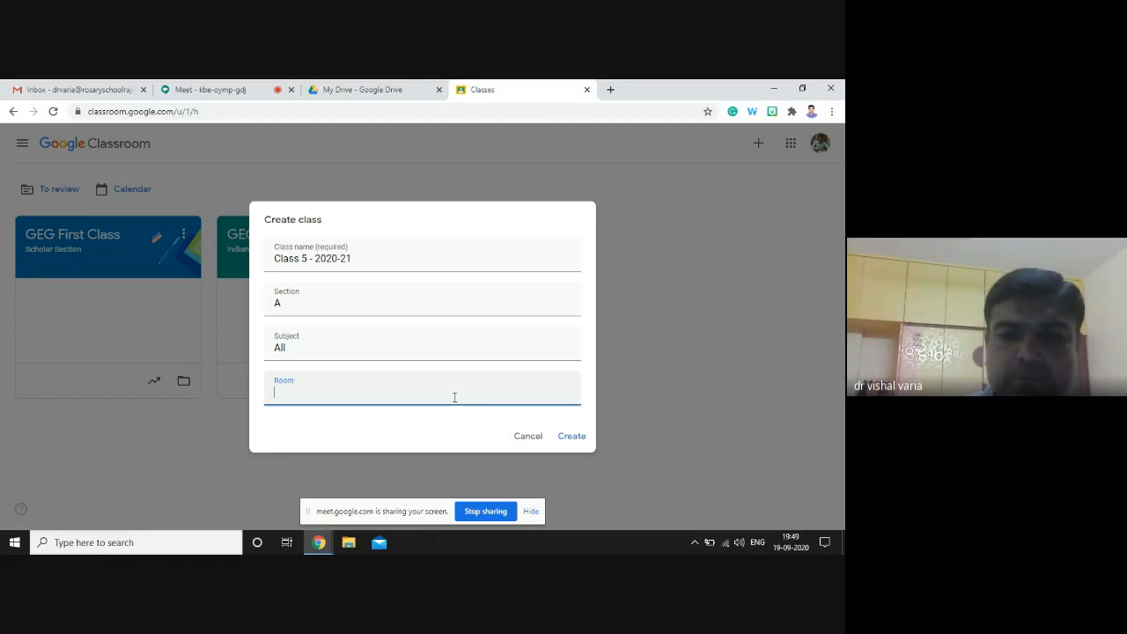
pyautogui.click(581, 443)
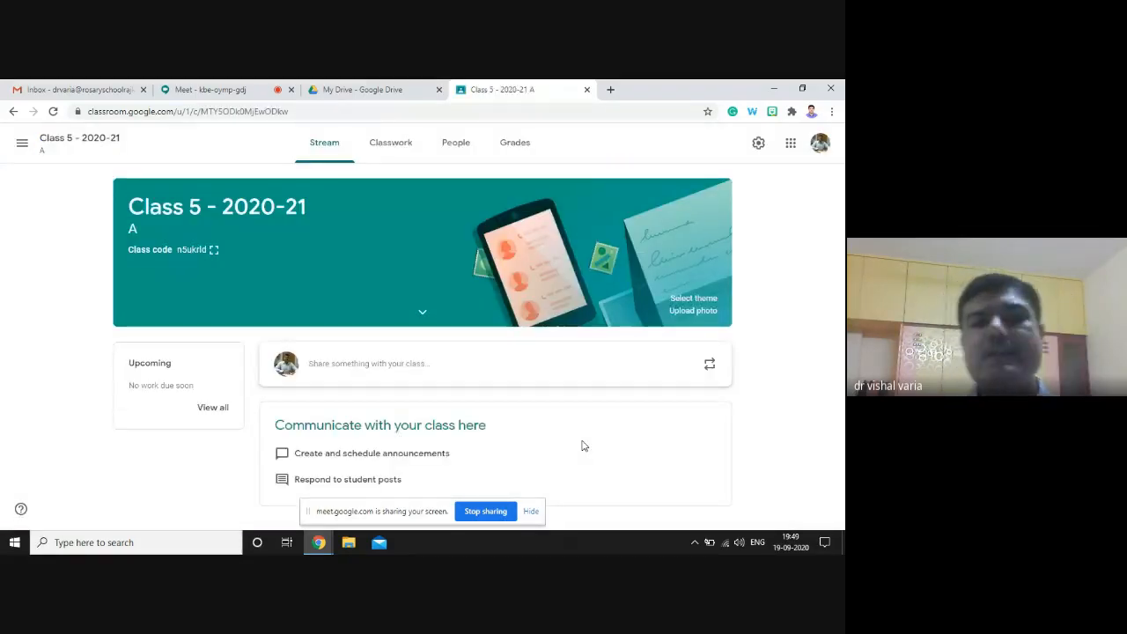
# View the student invitation options among the people of Class 5 - 2020-21, and cancel without inviting anyone.
pyautogui.click(449, 152)
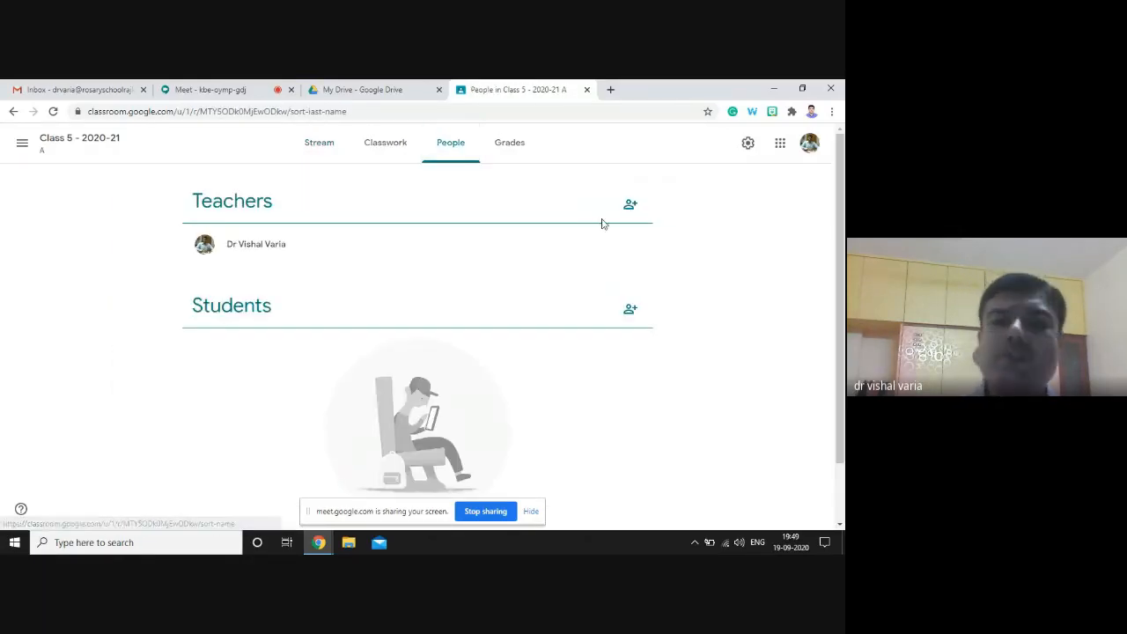
pyautogui.click(631, 310)
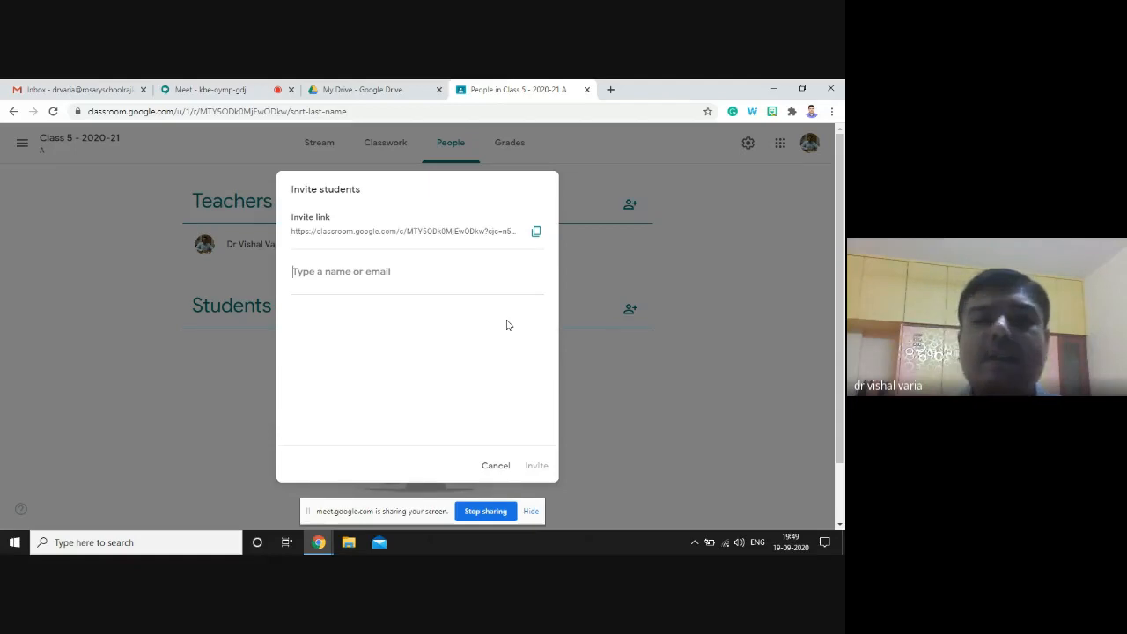
pyautogui.click(492, 469)
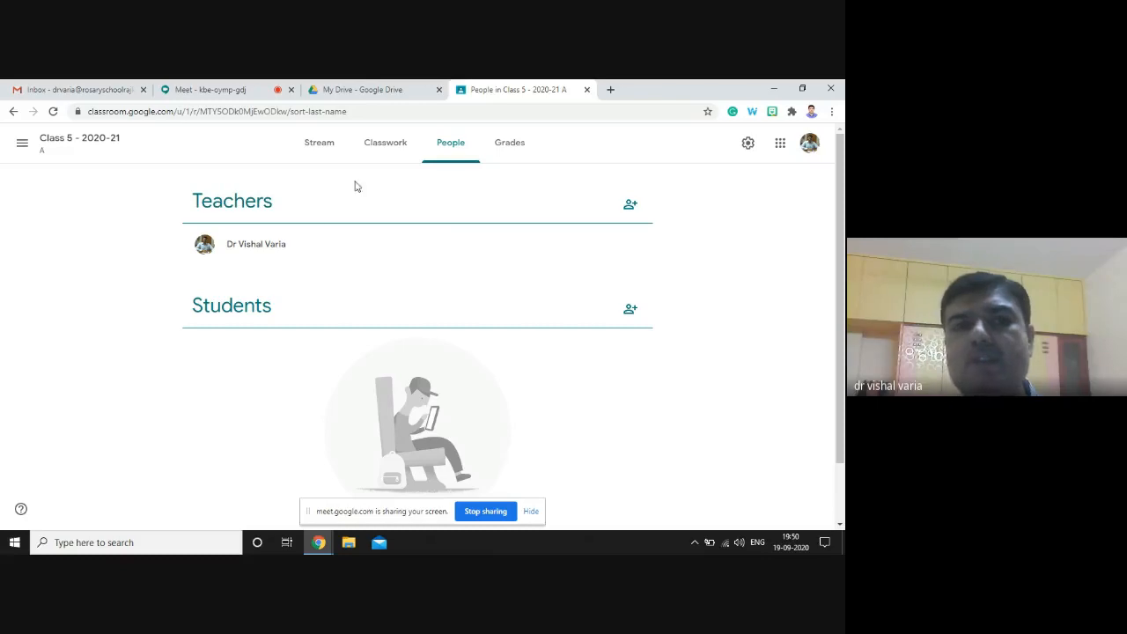
# Switch to GEG First Class and look through its teachers and students, dismissing the tip about moving posts to top.
pyautogui.click(27, 150)
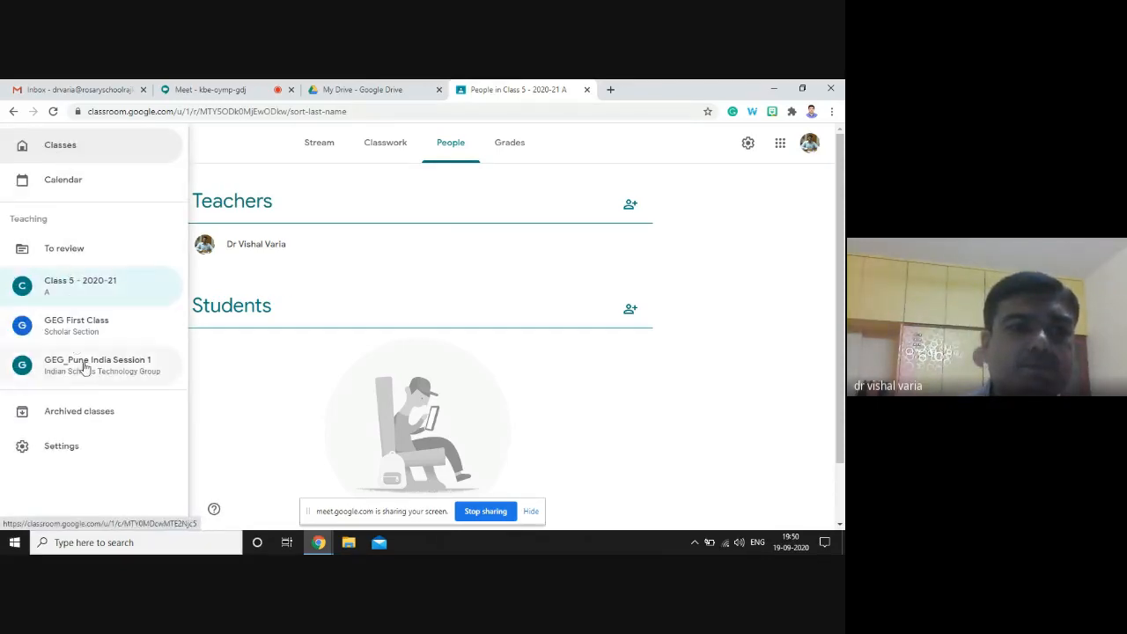
pyautogui.click(83, 336)
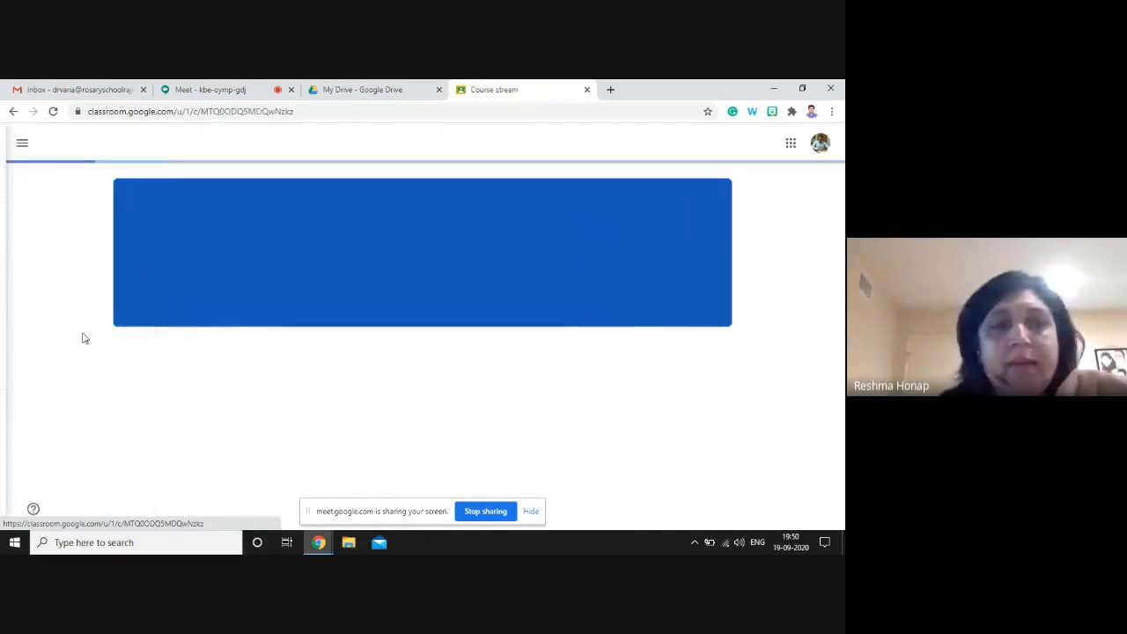
pyautogui.scroll(-2, 83, 336)
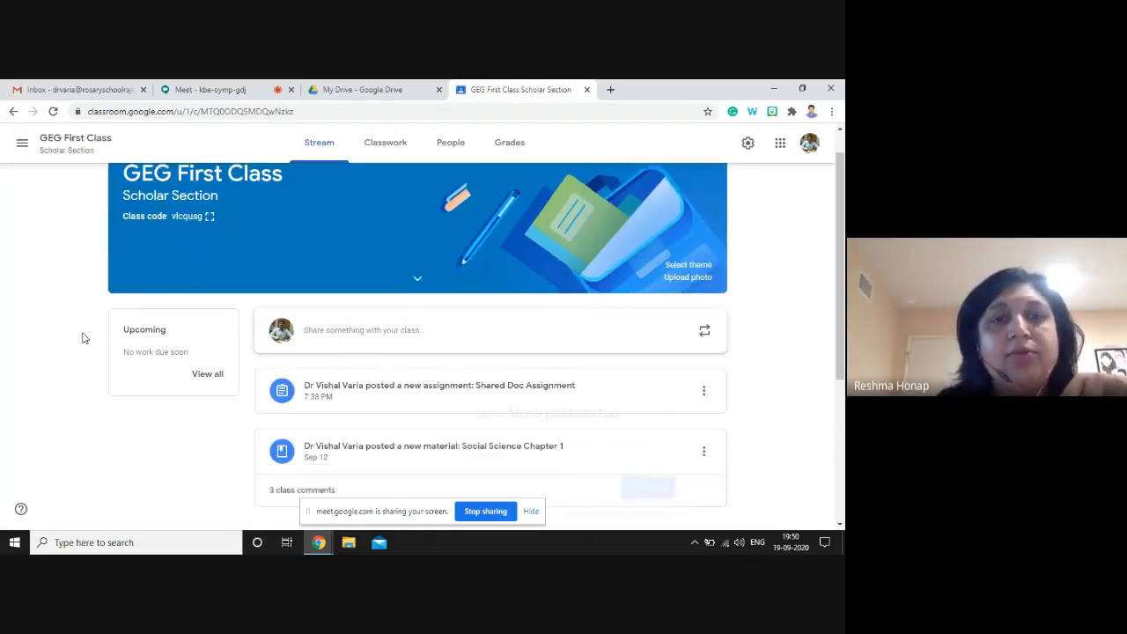
pyautogui.click(453, 144)
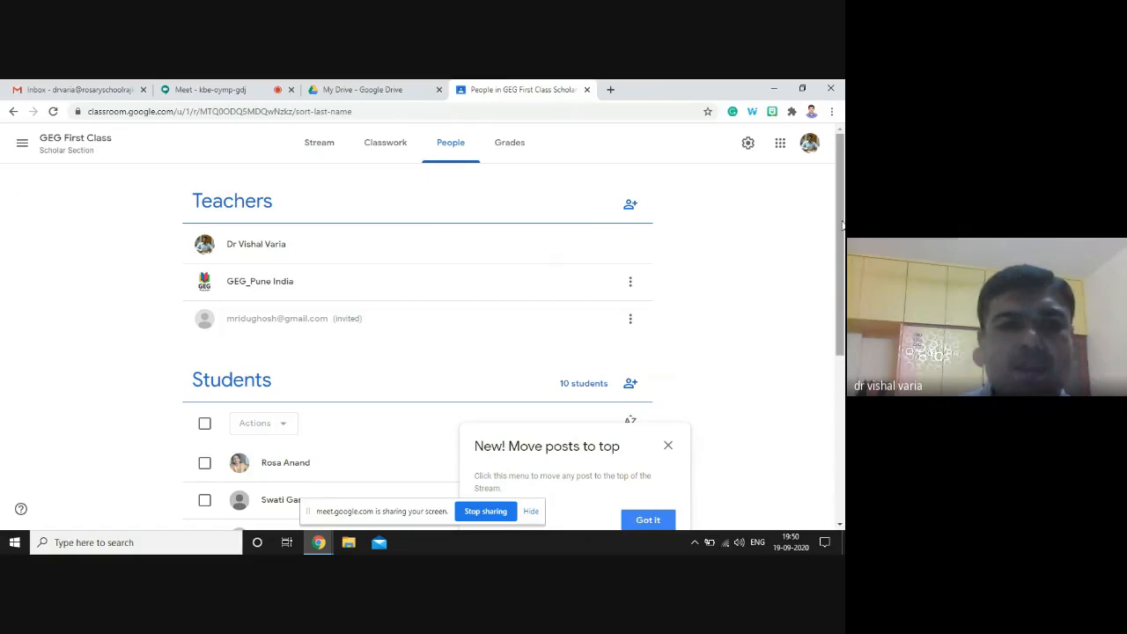
pyautogui.scroll(-2, 843, 225)
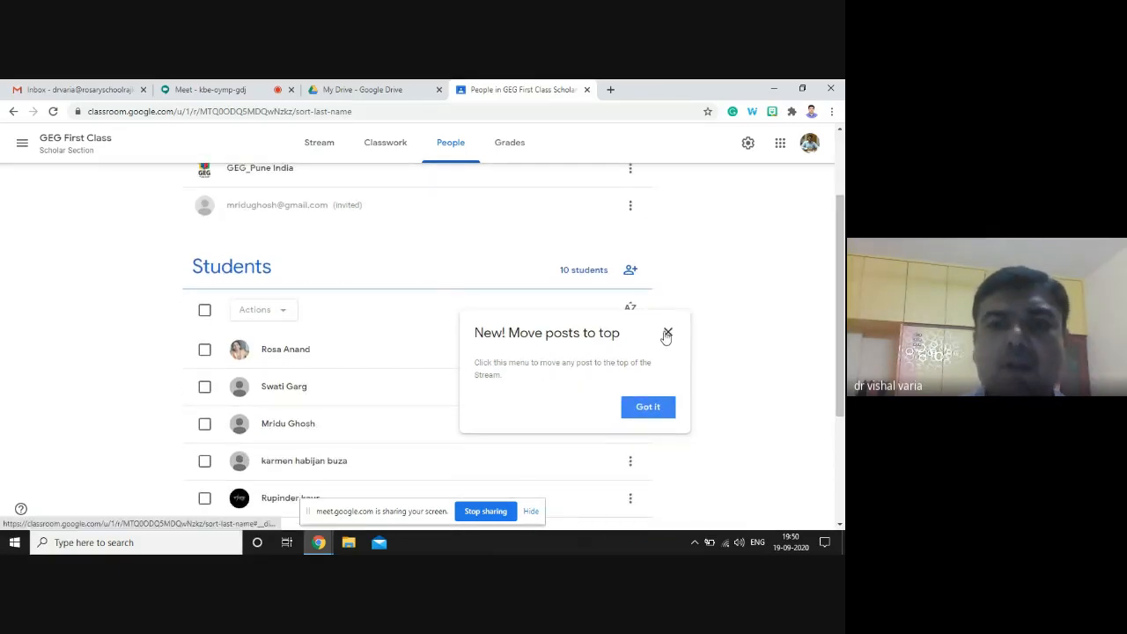
pyautogui.click(667, 334)
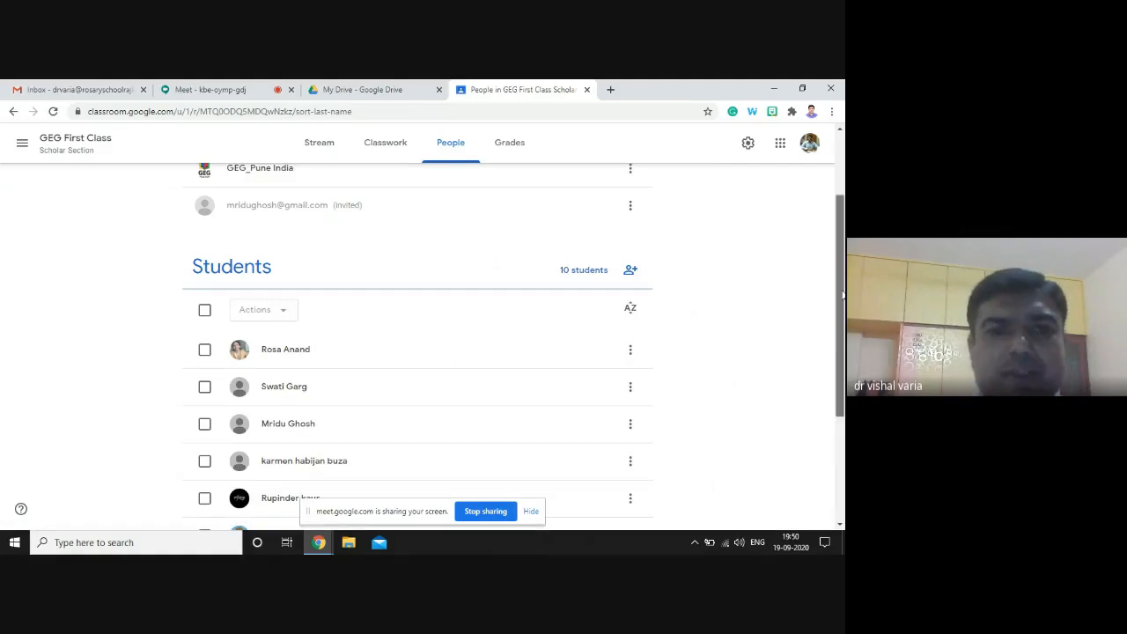
pyautogui.moveTo(842, 294); pyautogui.dragTo(836, 222)
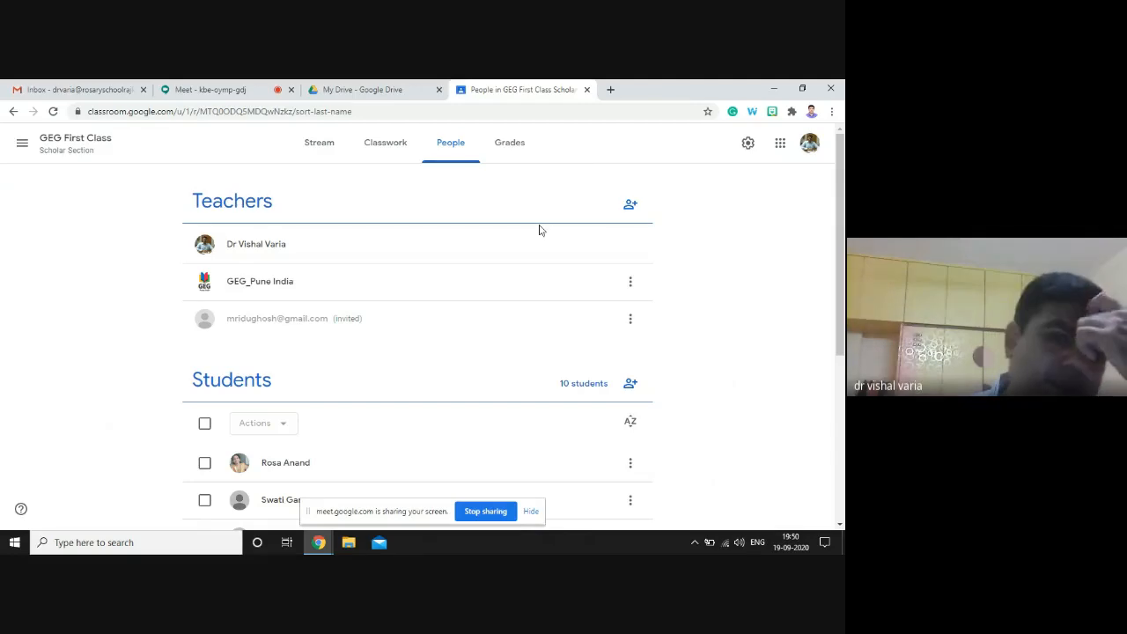
# Open a blank browser tab, return to GEG First Class and show its Stream.
pyautogui.click(612, 89)
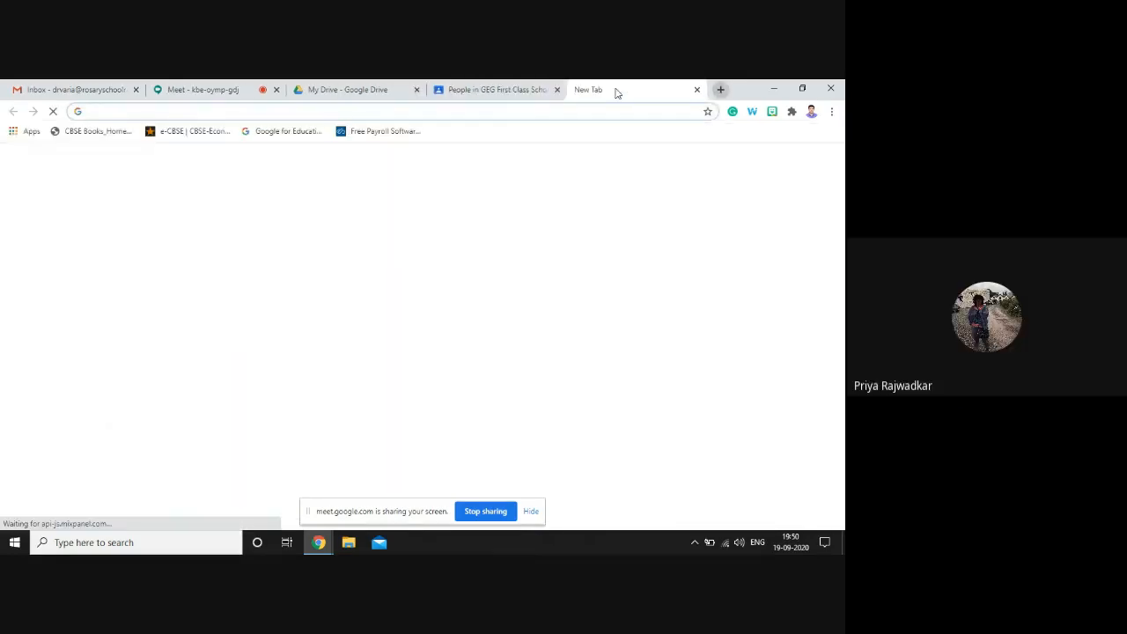
pyautogui.write('cla')
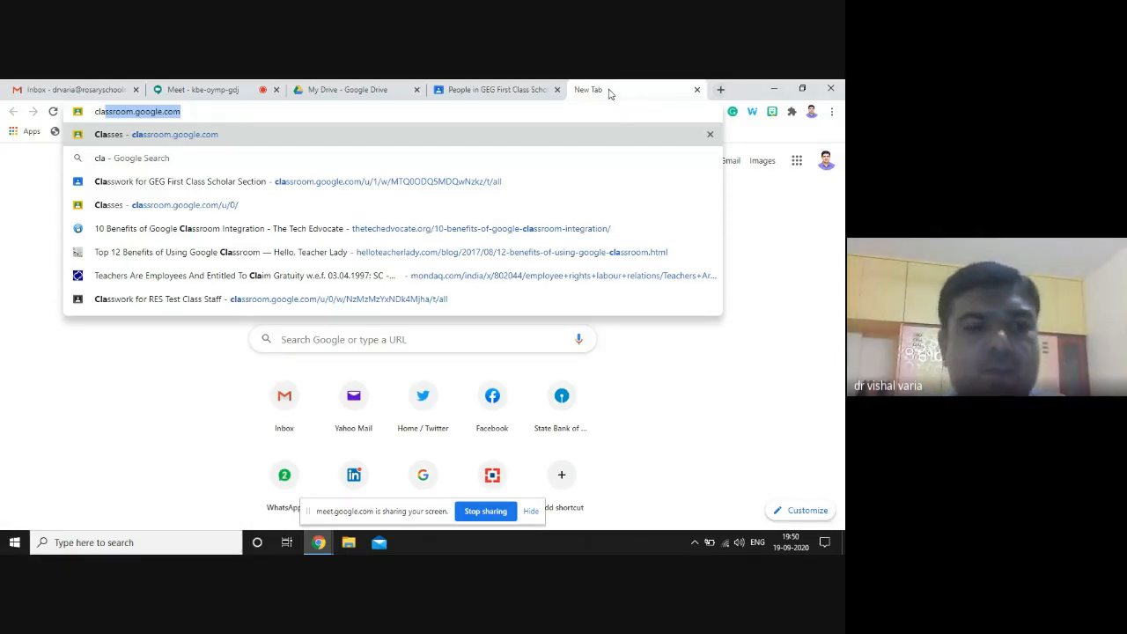
pyautogui.press('Escape')
pyautogui.click(498, 89)
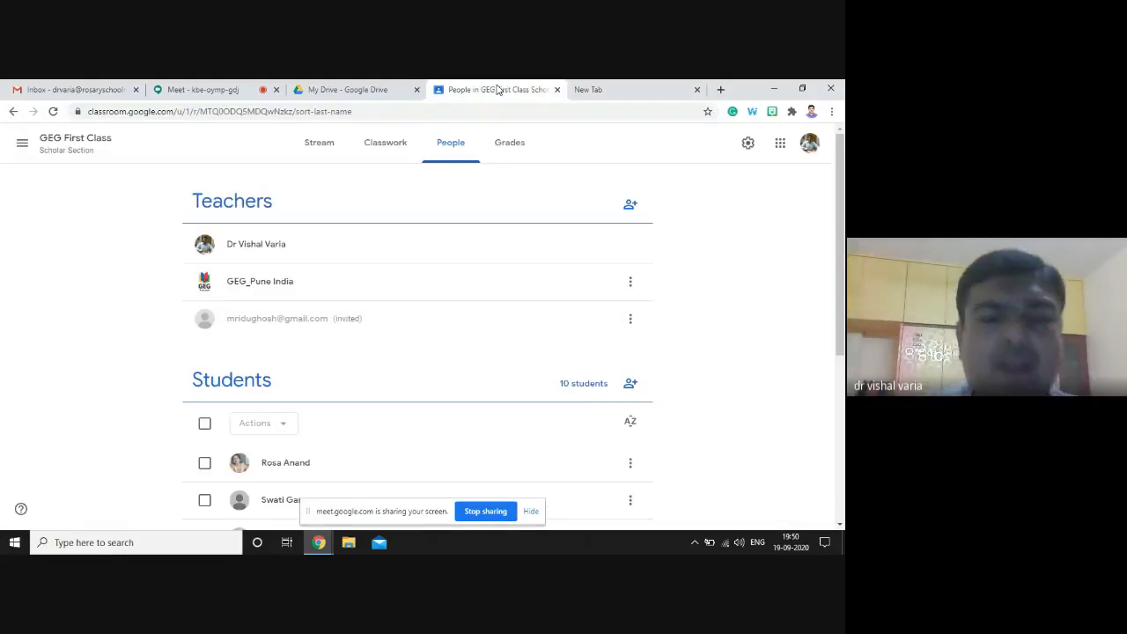
pyautogui.click(322, 147)
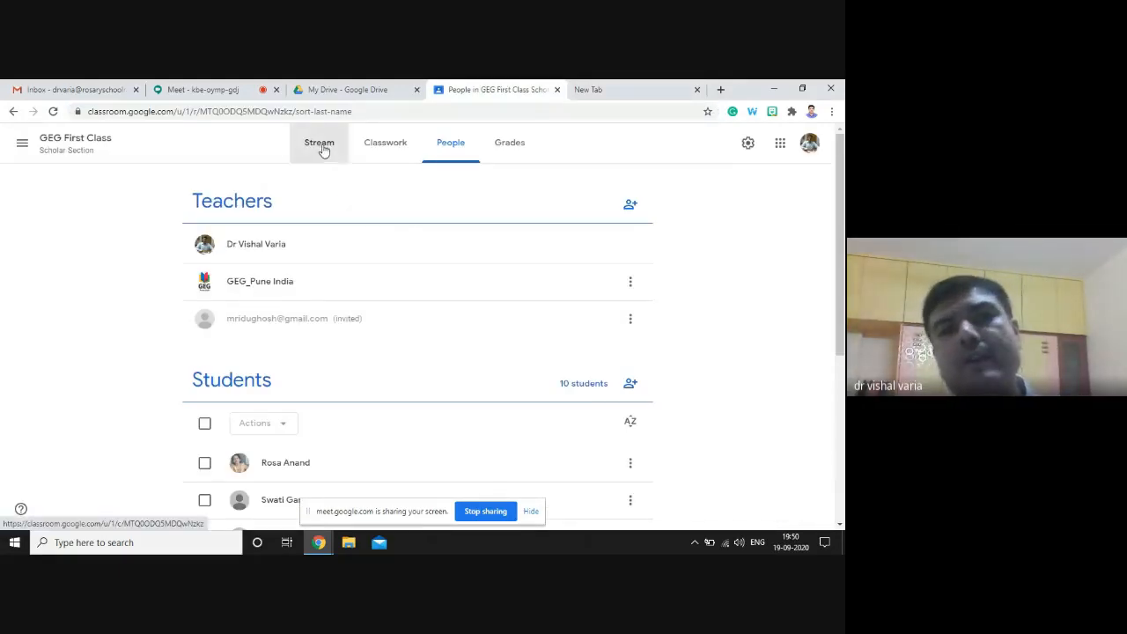
# Load the meet.google.com home page in the blank browser tab.
pyautogui.click(622, 92)
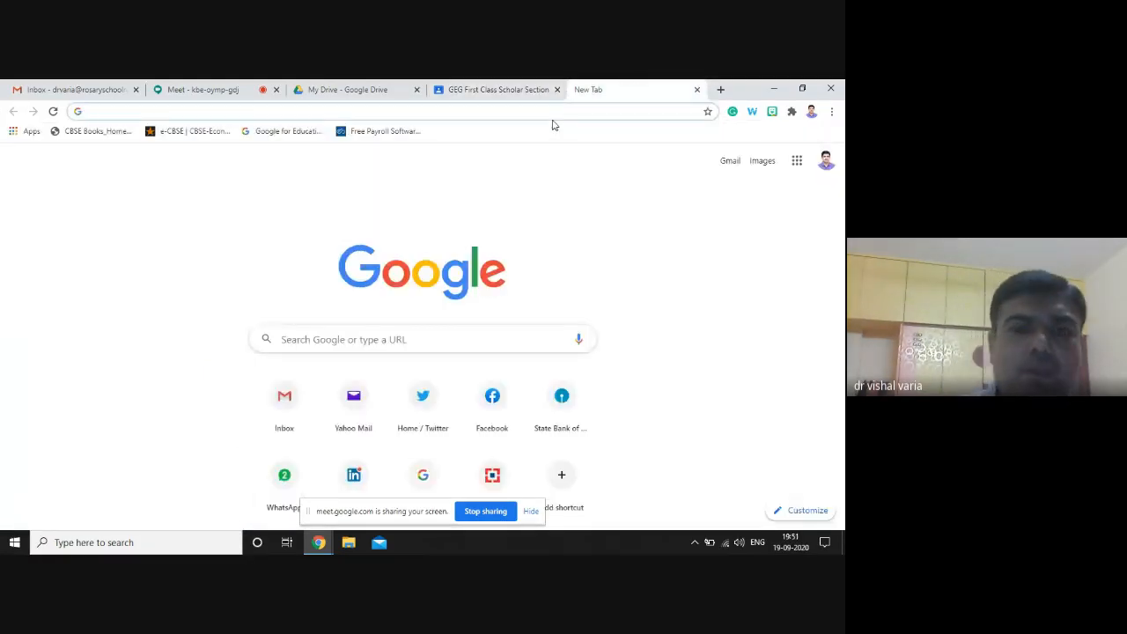
pyautogui.write('meet')
pyautogui.press('Return')
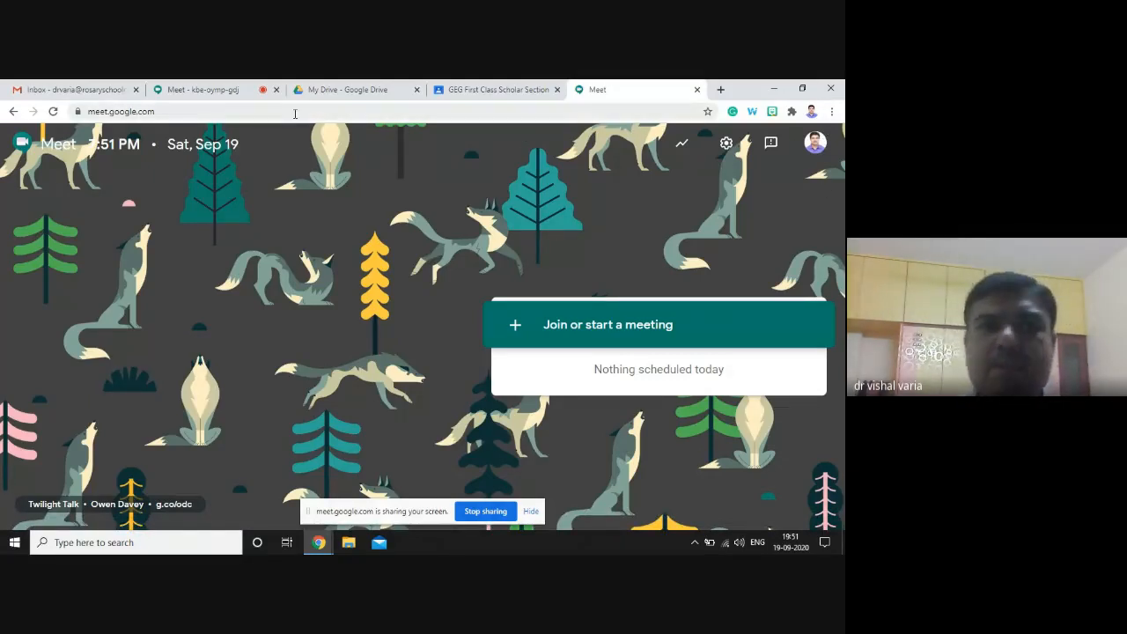
# Copy the joining info of the ongoing gegpuneindiasession2 meeting from its meeting details.
pyautogui.click(223, 91)
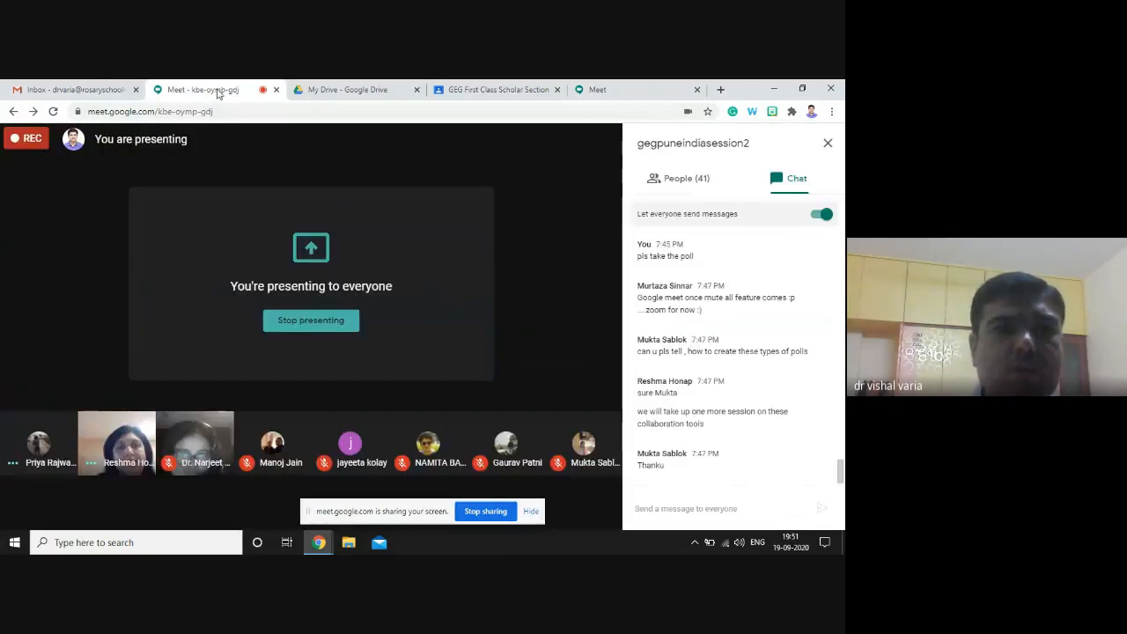
pyautogui.click(88, 507)
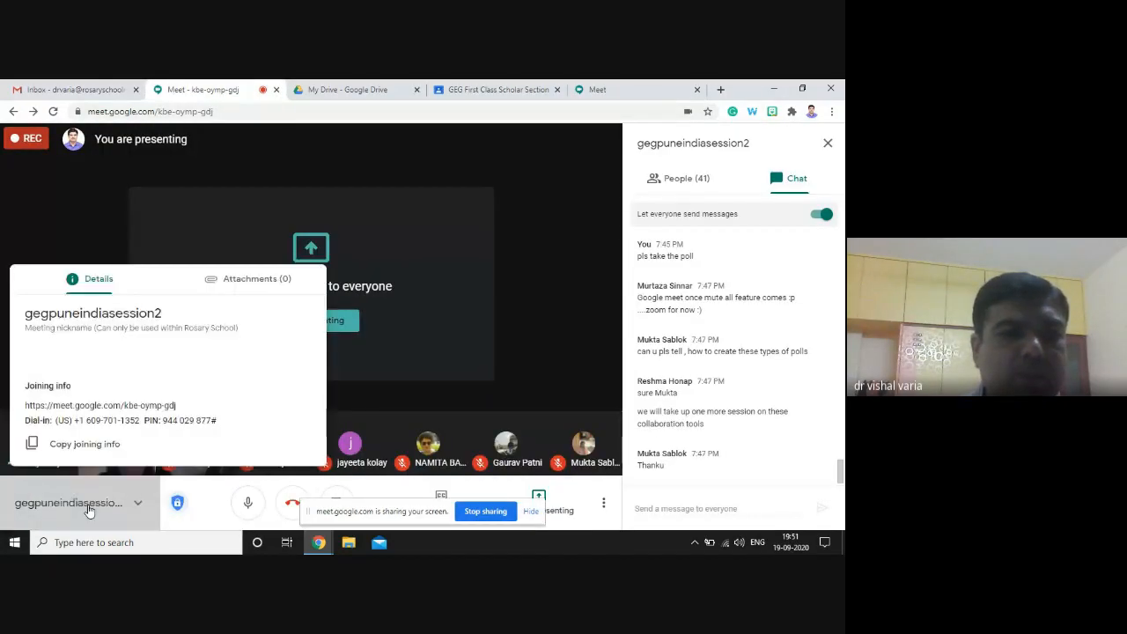
pyautogui.click(110, 456)
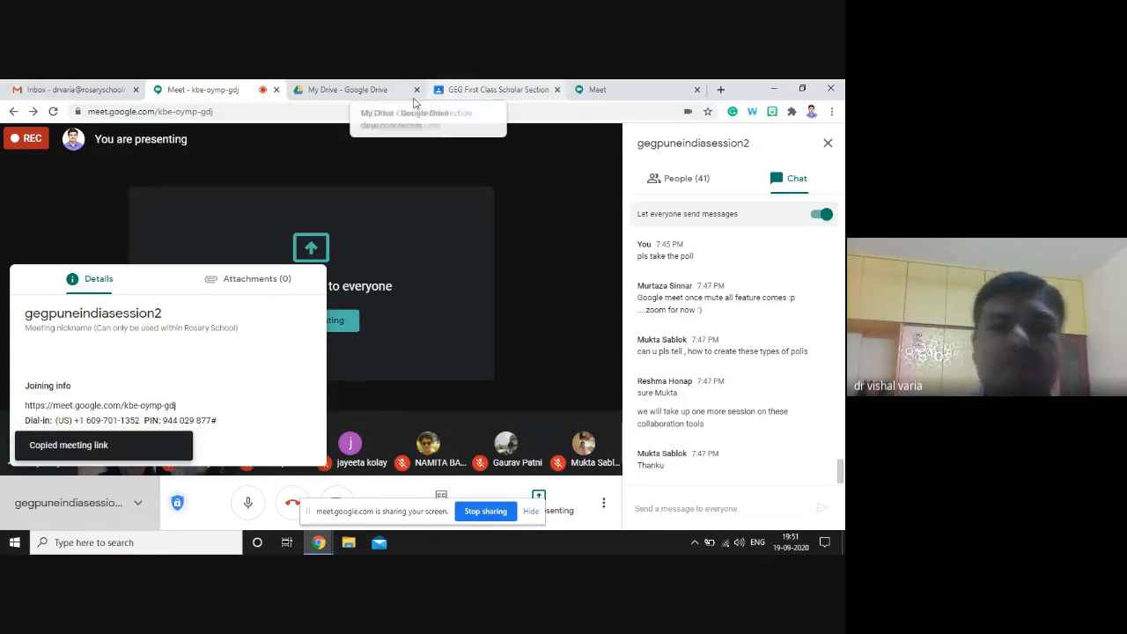
# Post the copied Google Meet link as an announcement to all students in the GEG First Class Stream.
pyautogui.click(480, 89)
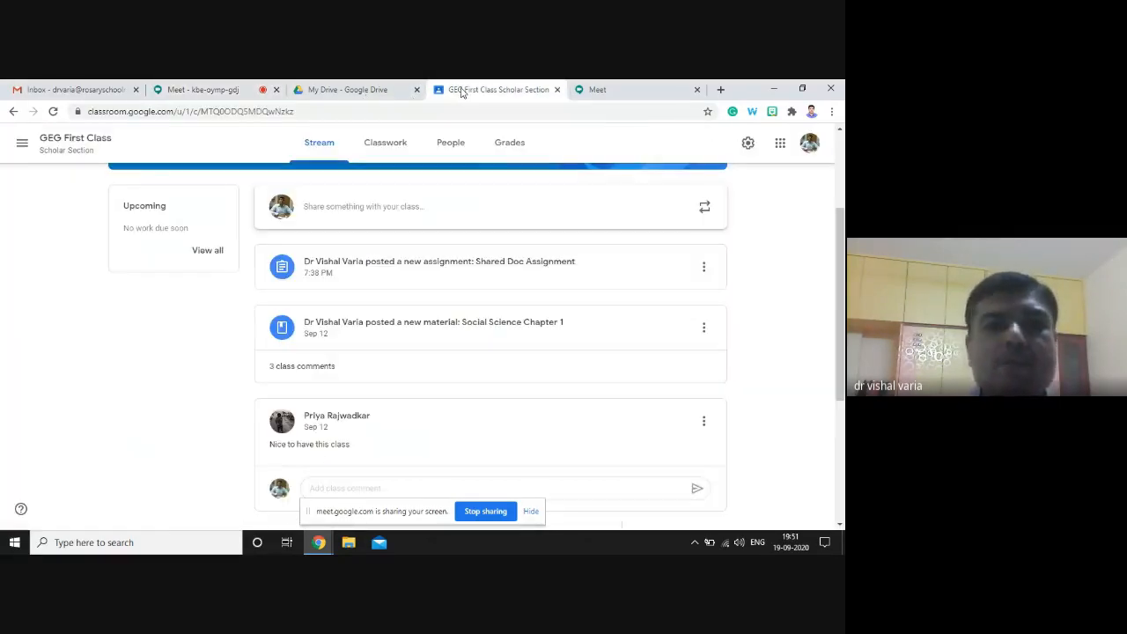
pyautogui.click(343, 209)
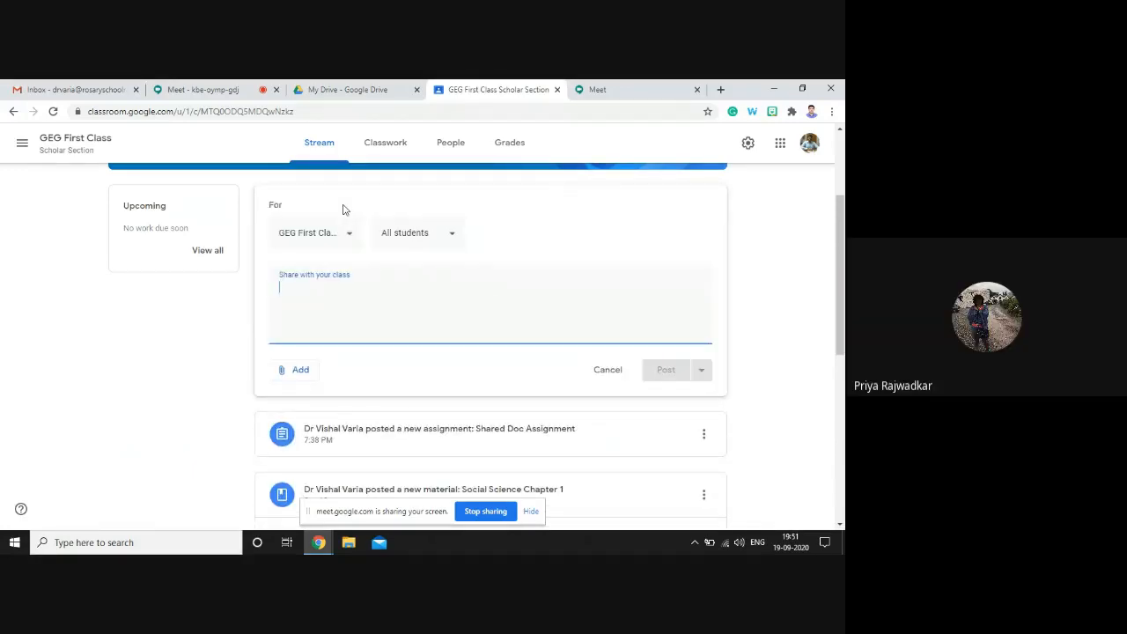
pyautogui.hotkey('ctrl', 'v')
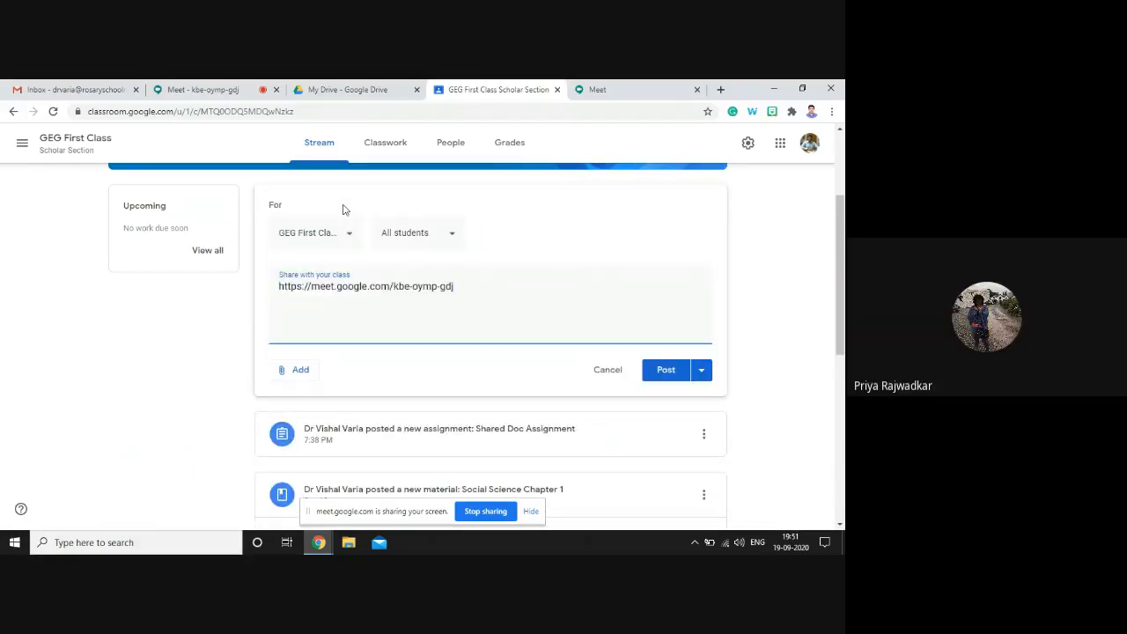
pyautogui.click(653, 376)
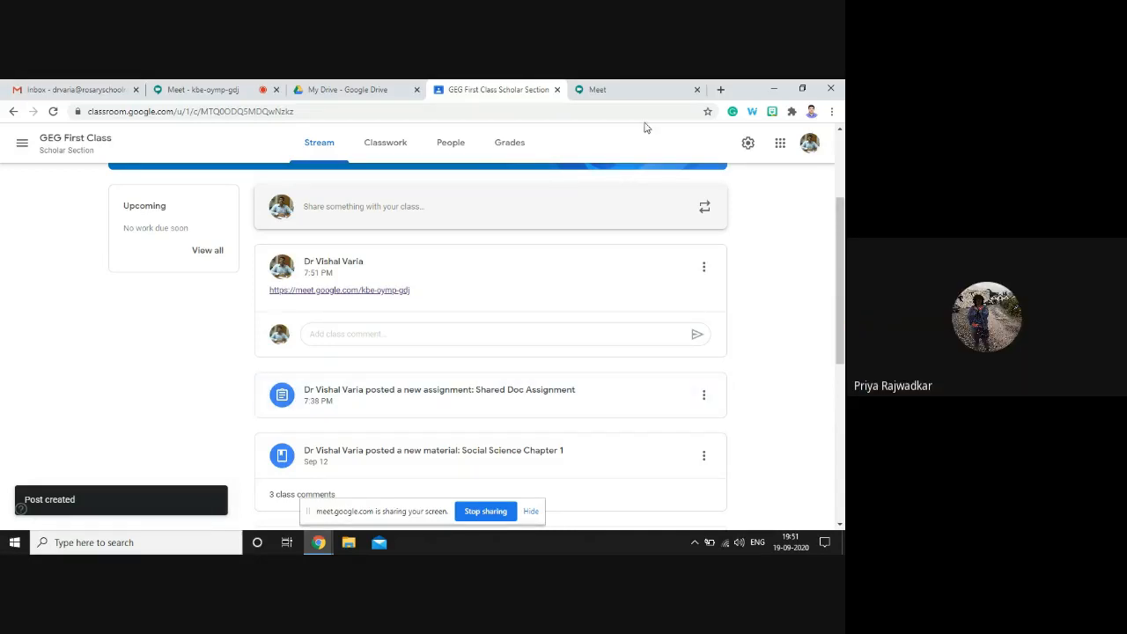
# Check the two Google Meet tabs, and open classroom.google.com in a new tab under the default account.
pyautogui.click(632, 92)
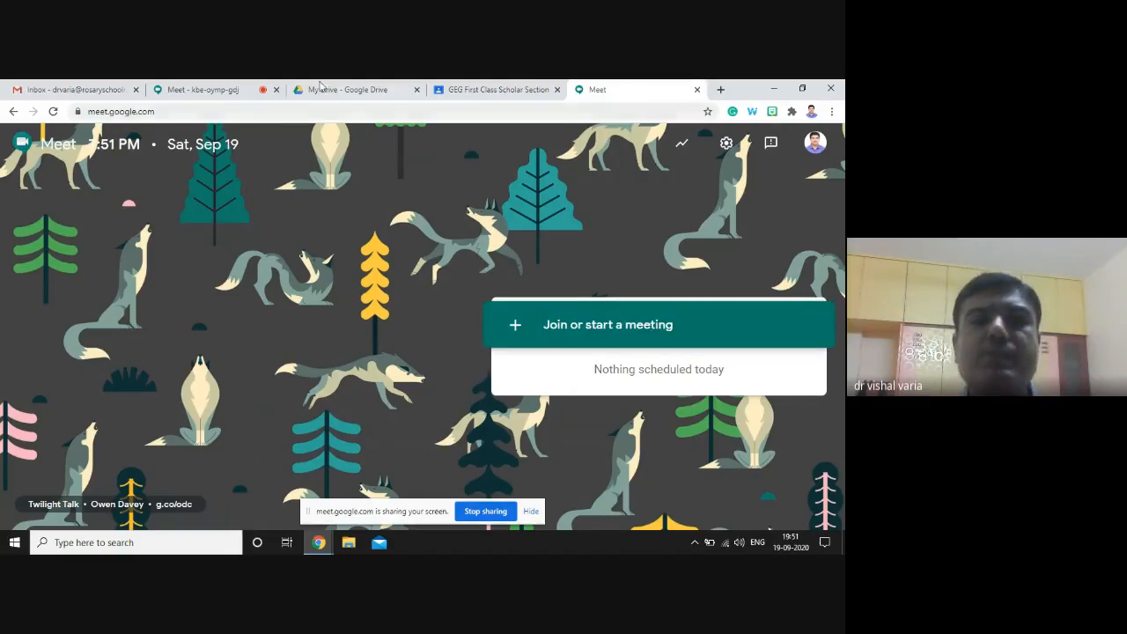
pyautogui.click(201, 93)
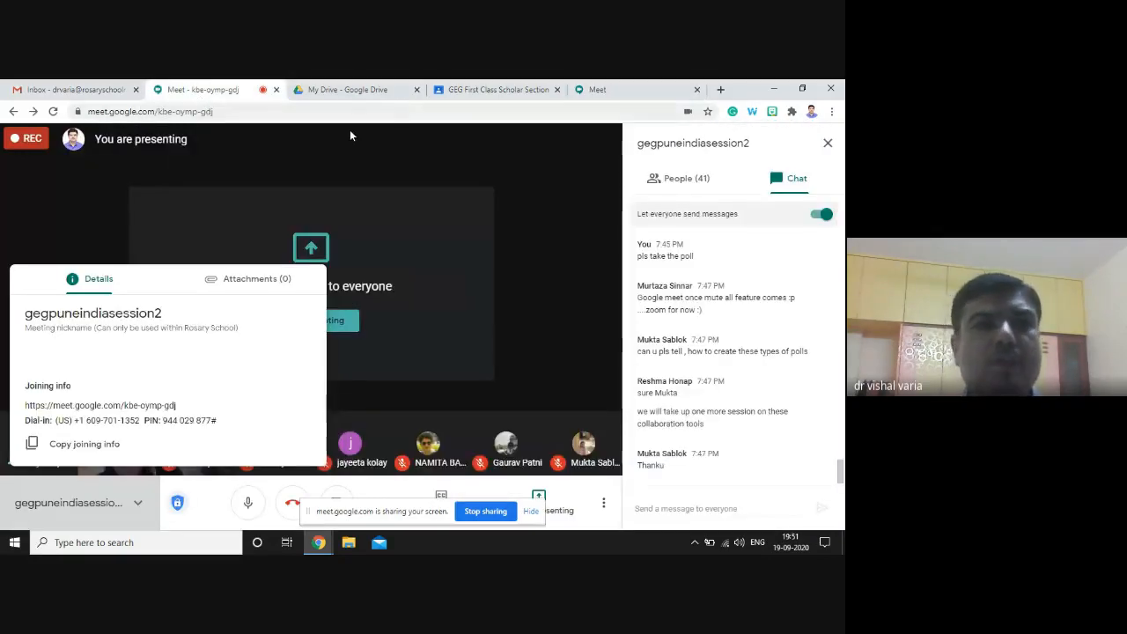
pyautogui.click(721, 92)
pyautogui.write('canva.com')
pyautogui.press('Return')
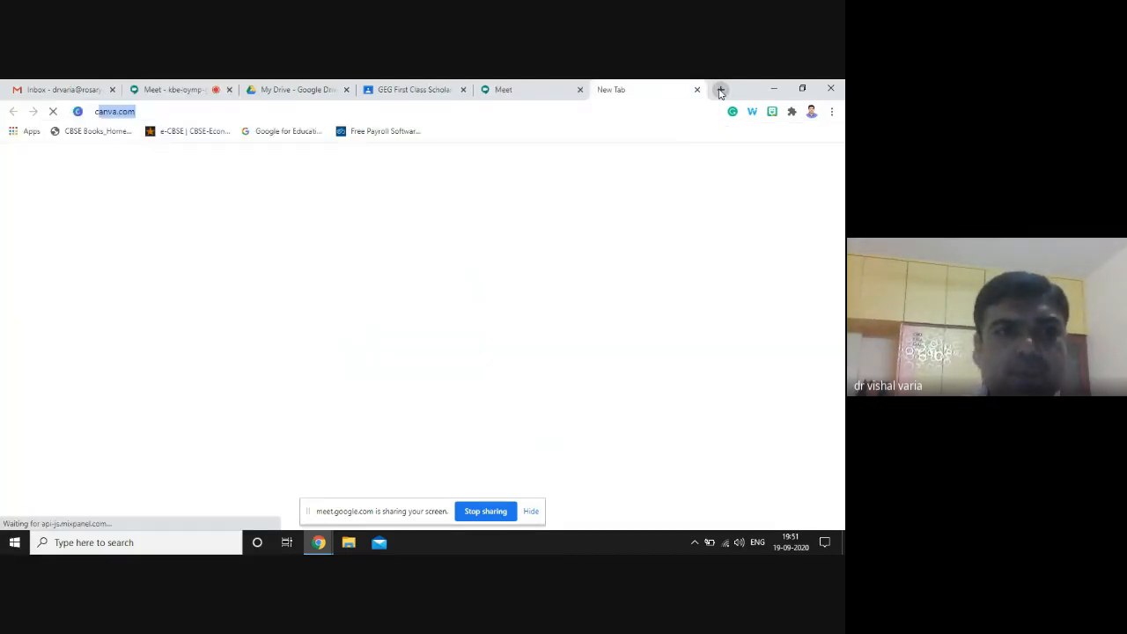
pyautogui.write('lassroom.google.com')
pyautogui.press('Return')
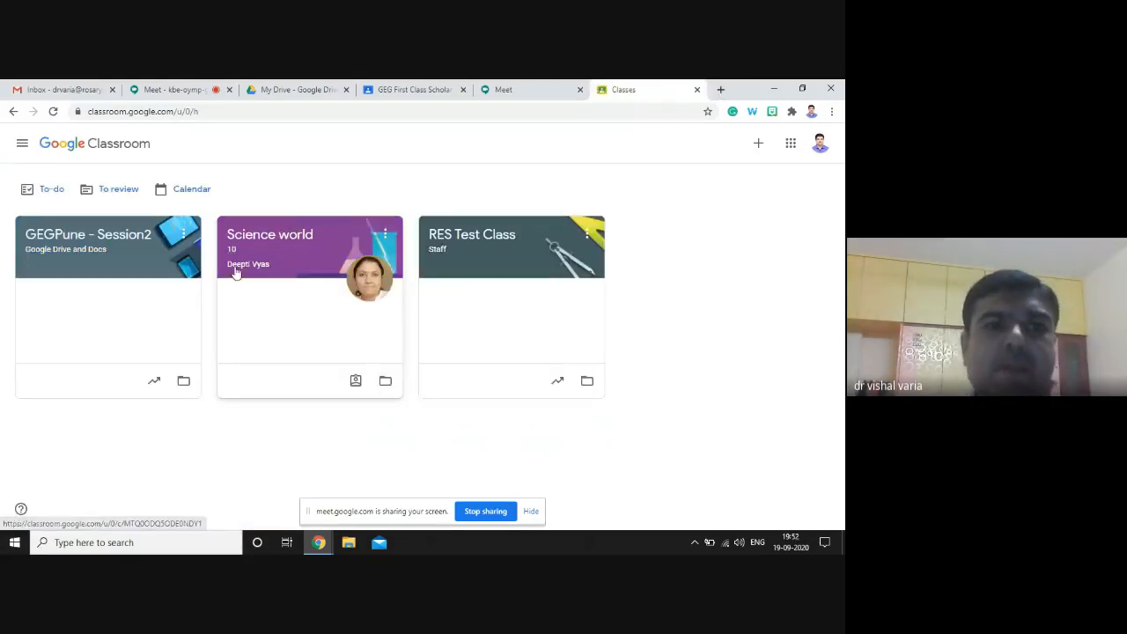
# View the Stream of GEGPune - Session2, and open Class 5 - 2020-21 under the other account to compare their headers.
pyautogui.click(76, 253)
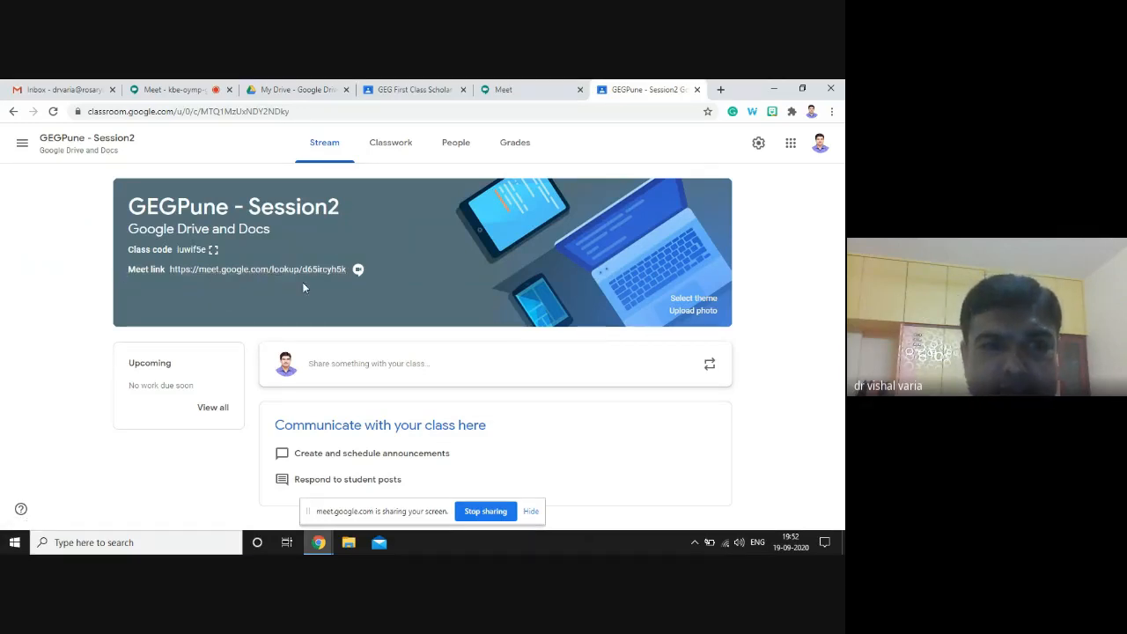
pyautogui.click(392, 89)
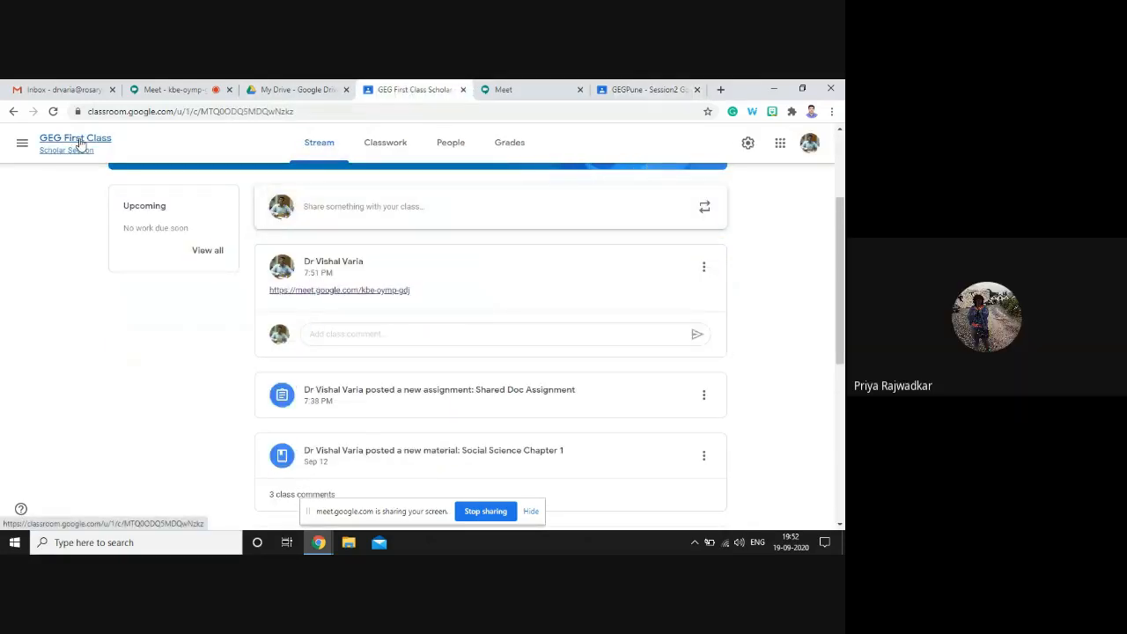
pyautogui.click(26, 148)
pyautogui.click(35, 154)
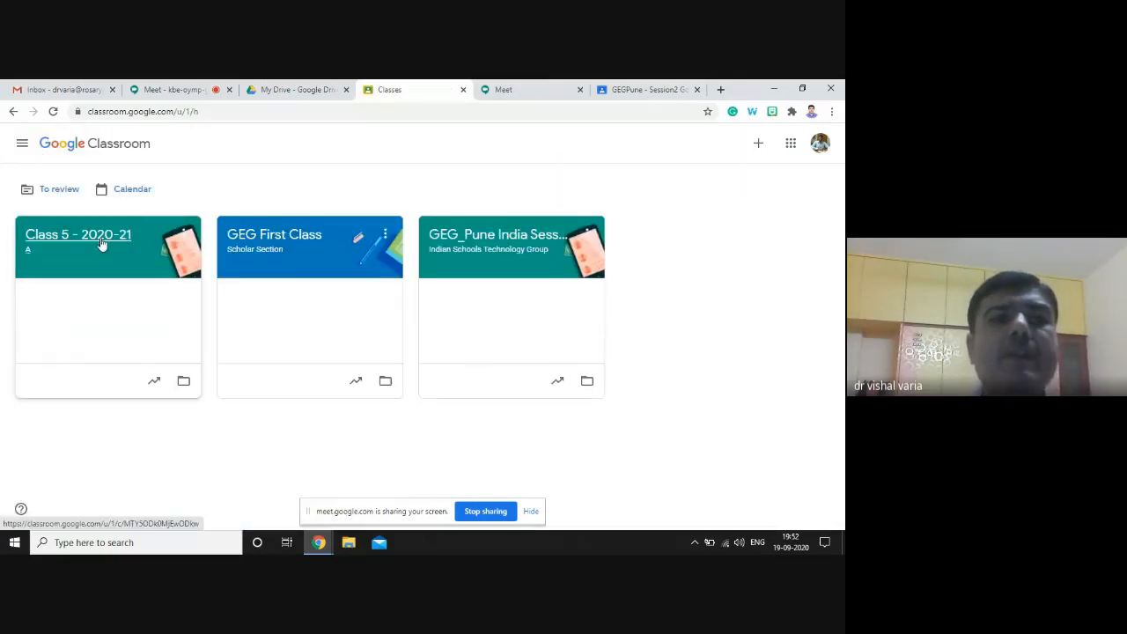
pyautogui.click(101, 236)
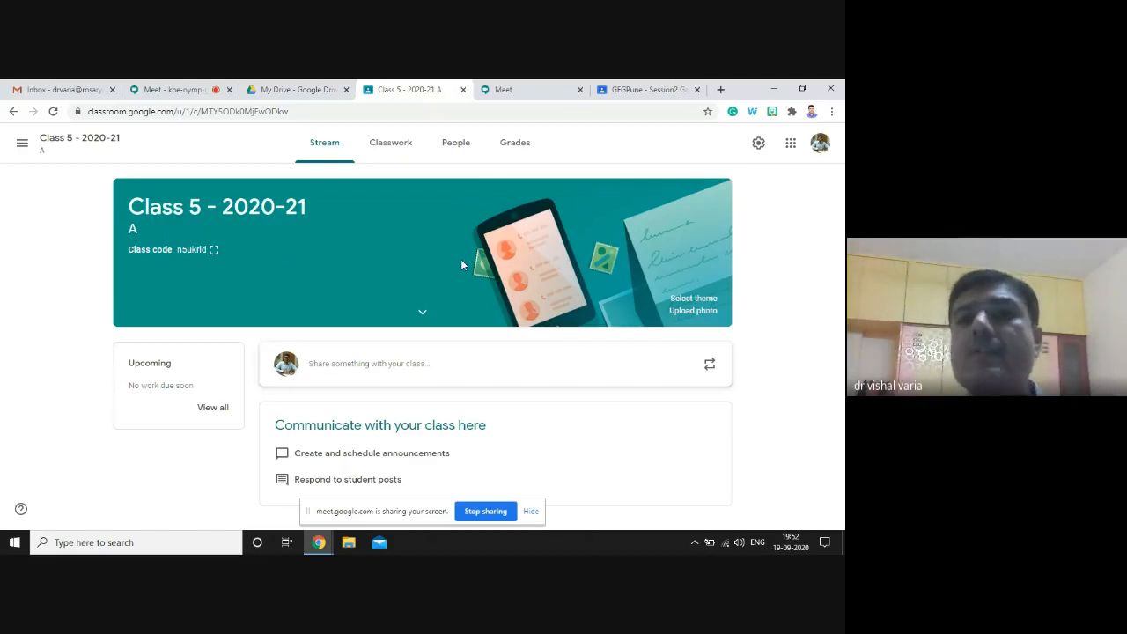
# Close the spare Google Meet home page and return to the Class 5 - 2020-21 Stream.
pyautogui.click(536, 96)
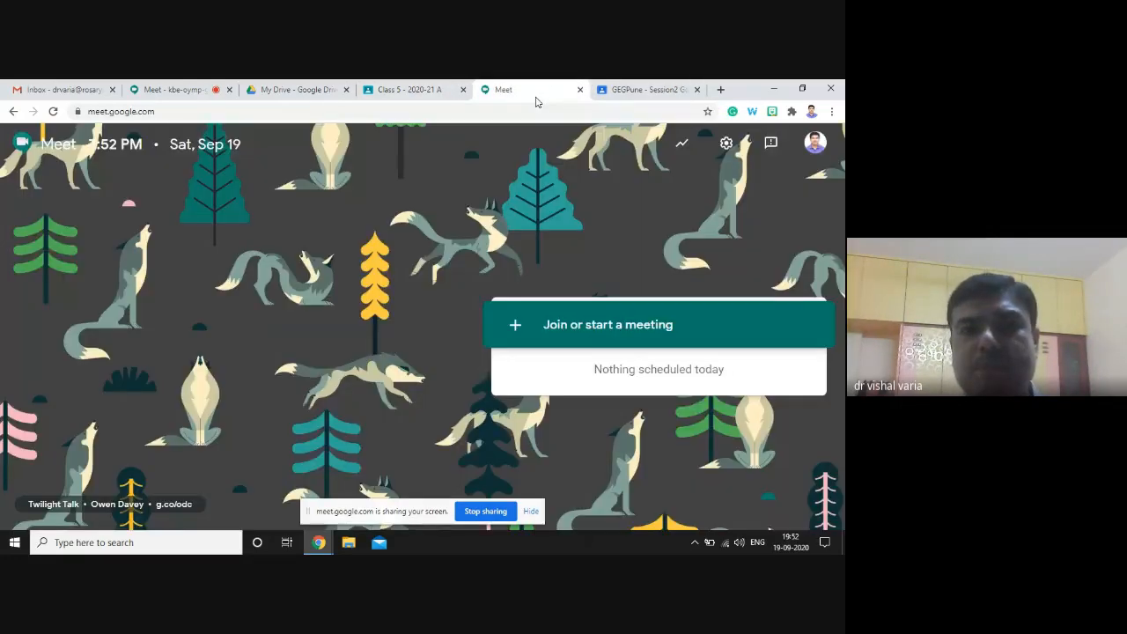
pyautogui.click(580, 90)
pyautogui.click(432, 97)
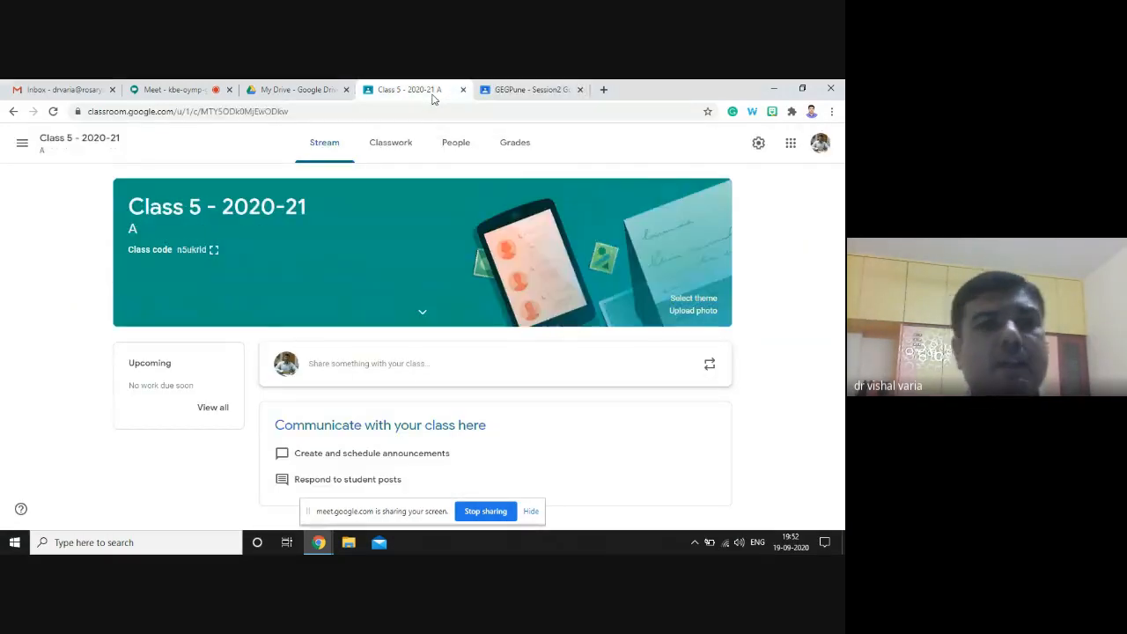
# In the ongoing gegpuneindiasession2 meeting, dismiss the meeting details and turn off everyone's permission to share their screen.
pyautogui.click(166, 94)
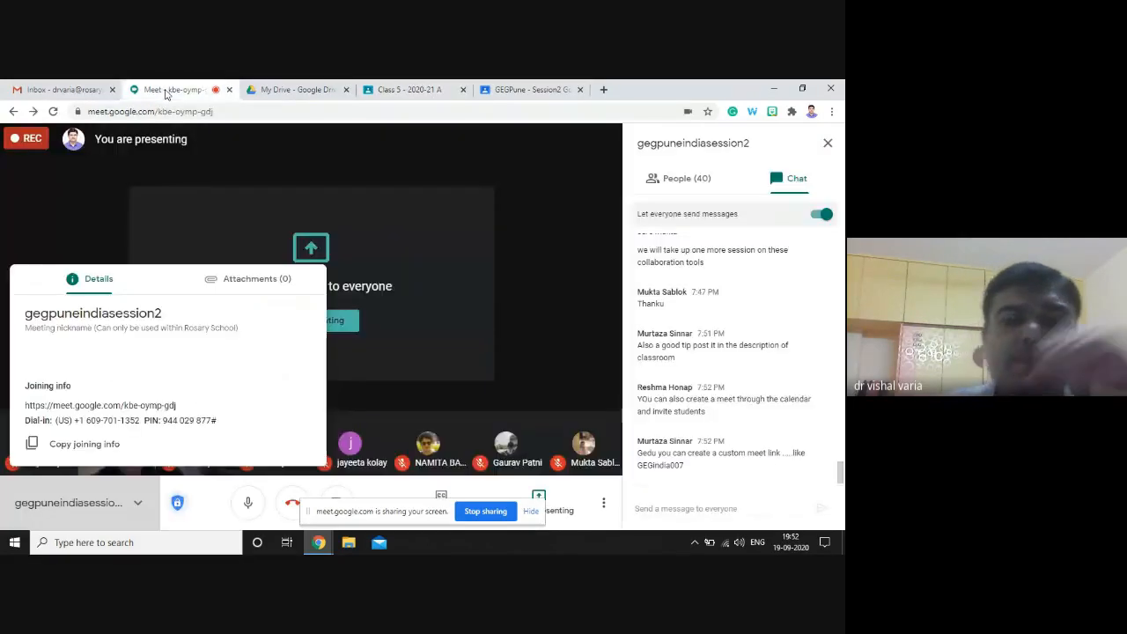
pyautogui.click(554, 241)
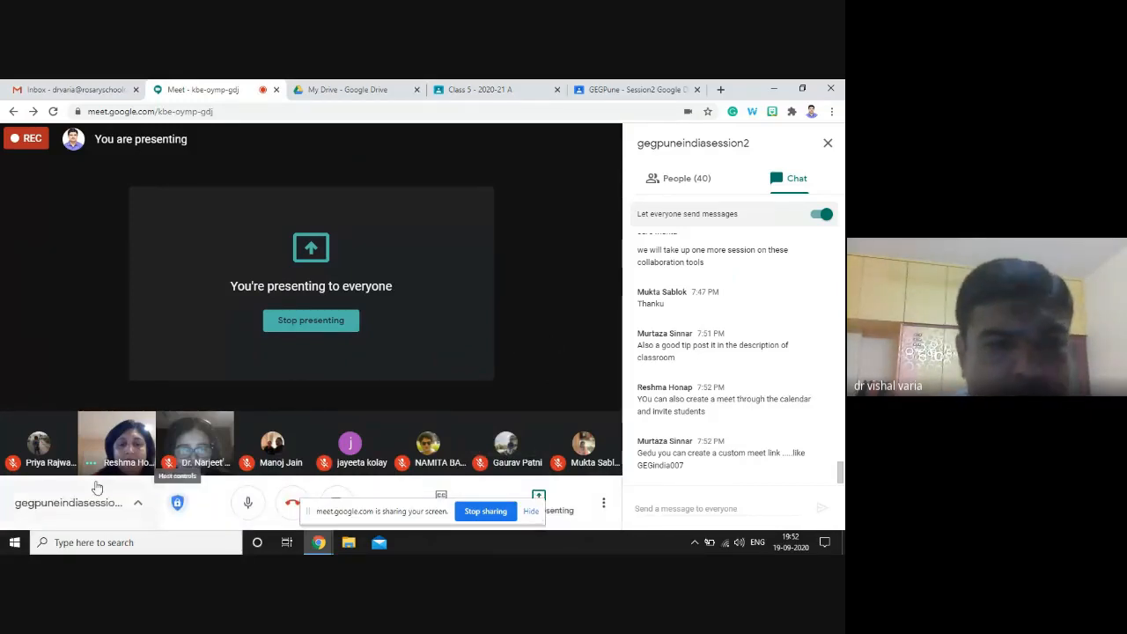
pyautogui.click(177, 504)
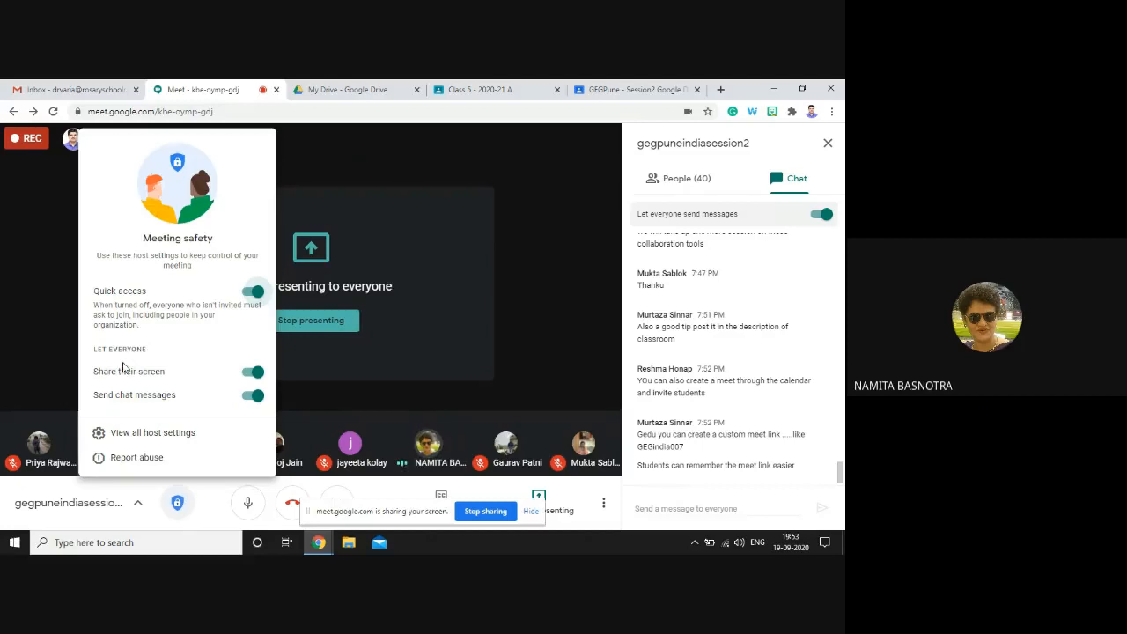
pyautogui.click(248, 375)
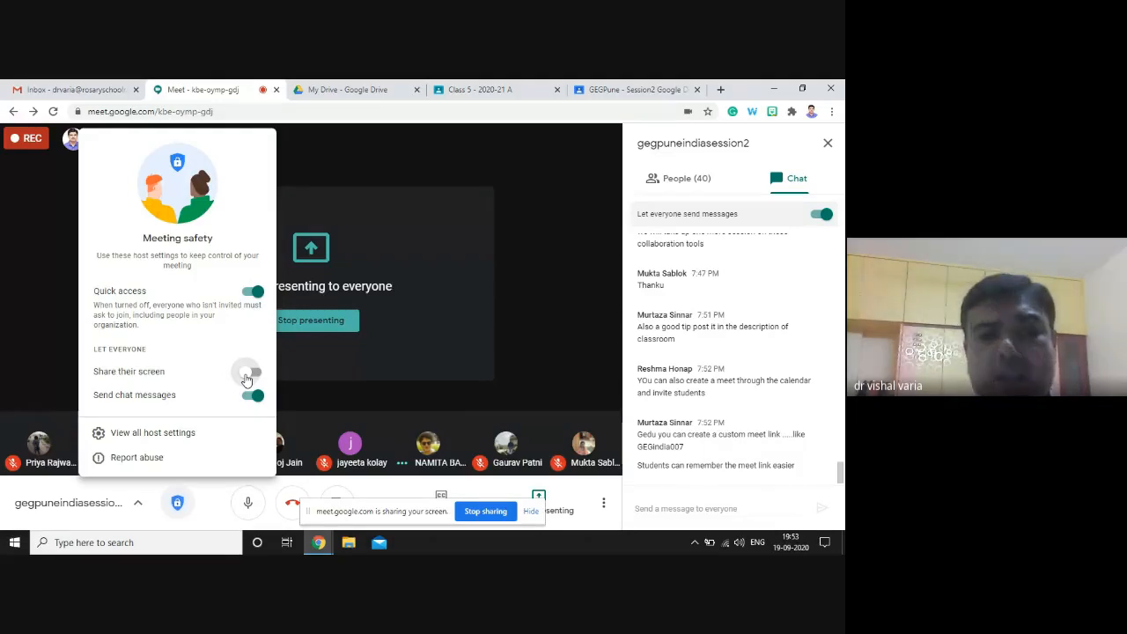
# Switch everyone's permission to send chat messages off and on twice, leaving it on, and close the Meeting safety settings.
pyautogui.click(249, 397)
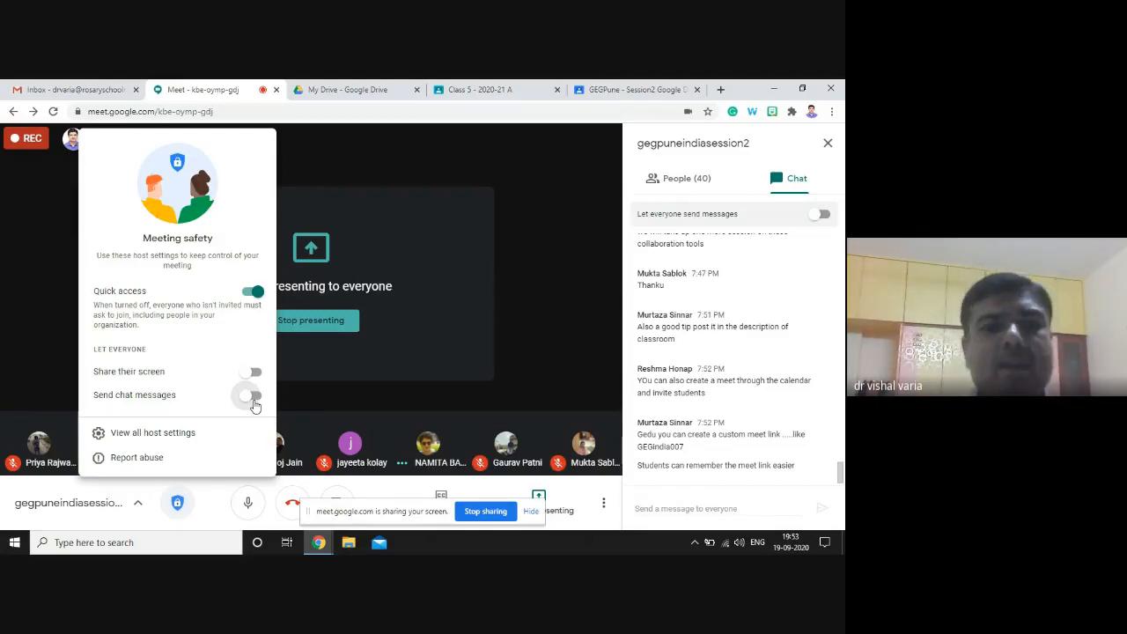
pyautogui.click(253, 399)
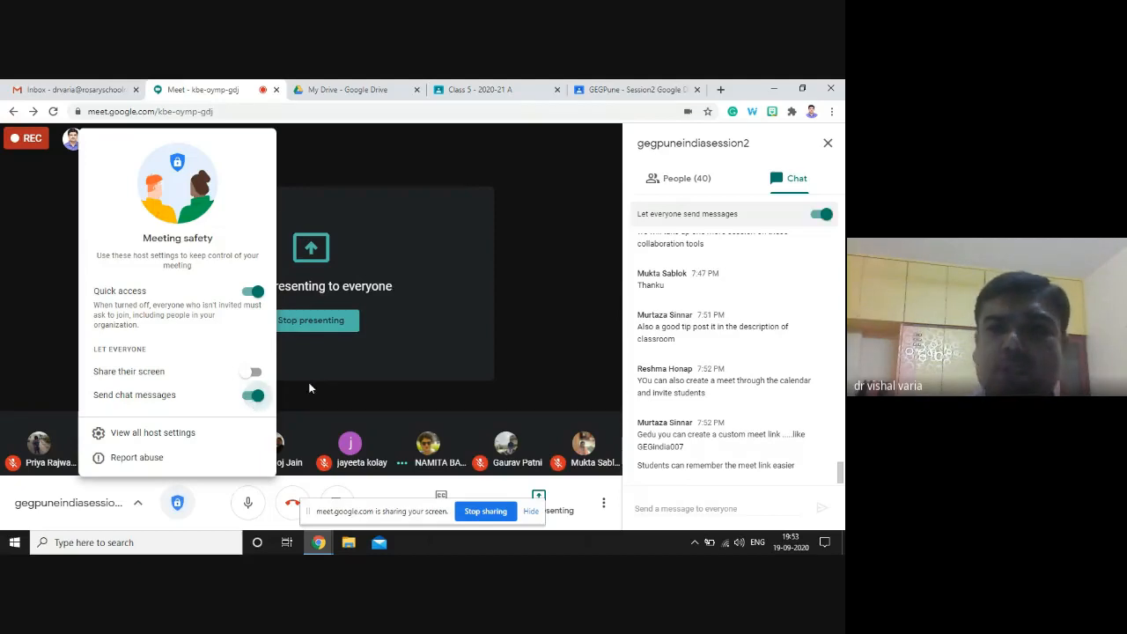
pyautogui.click(249, 400)
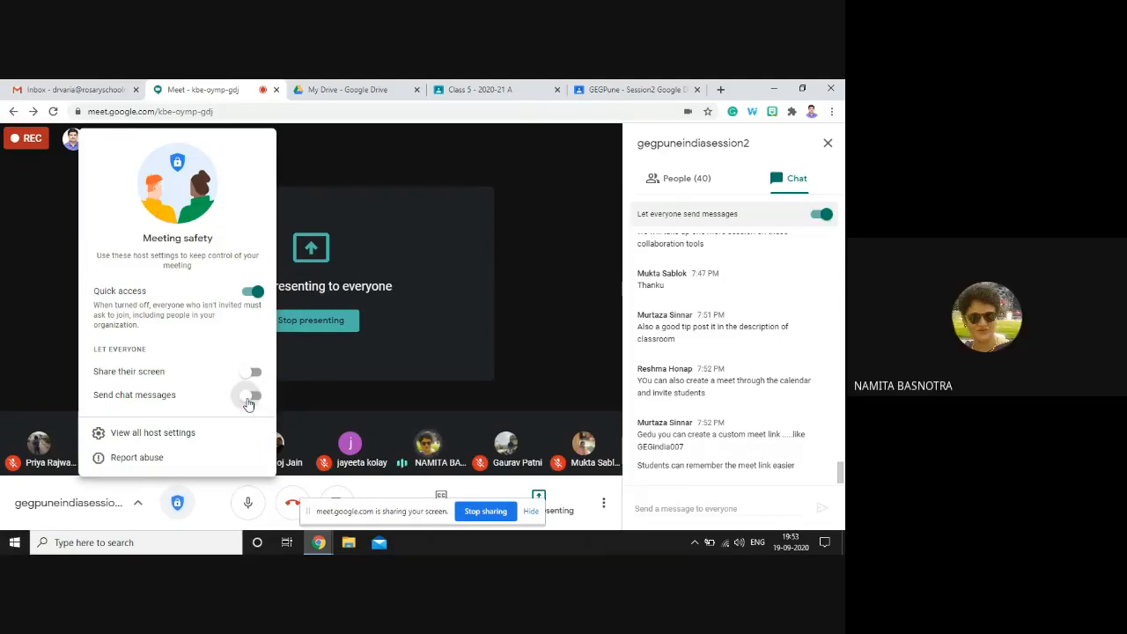
pyautogui.click(249, 400)
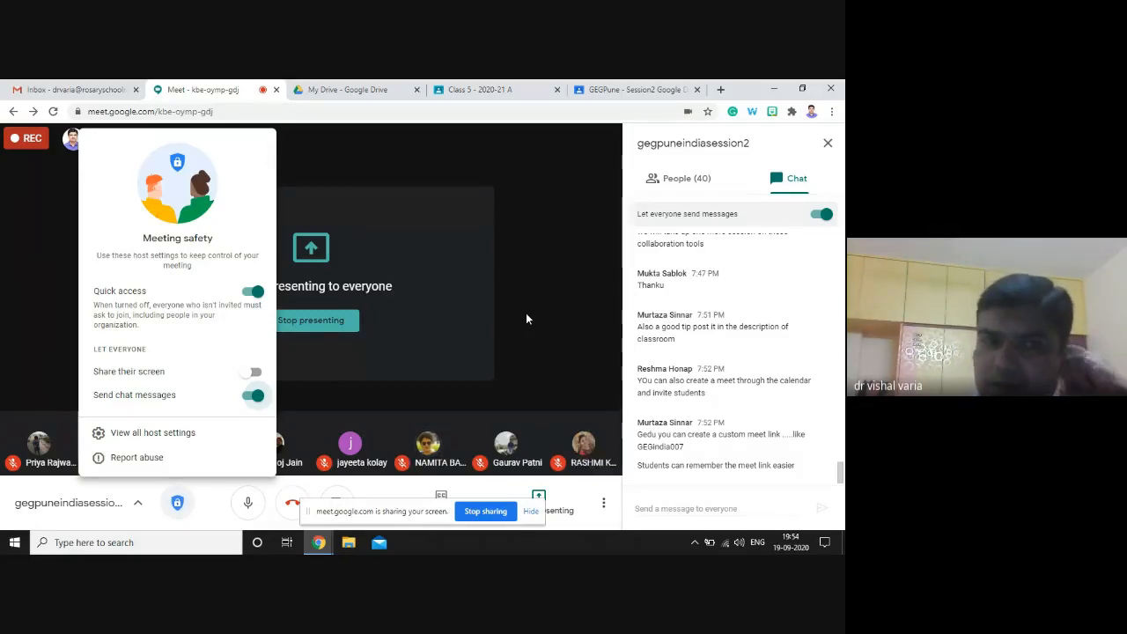
pyautogui.click(587, 342)
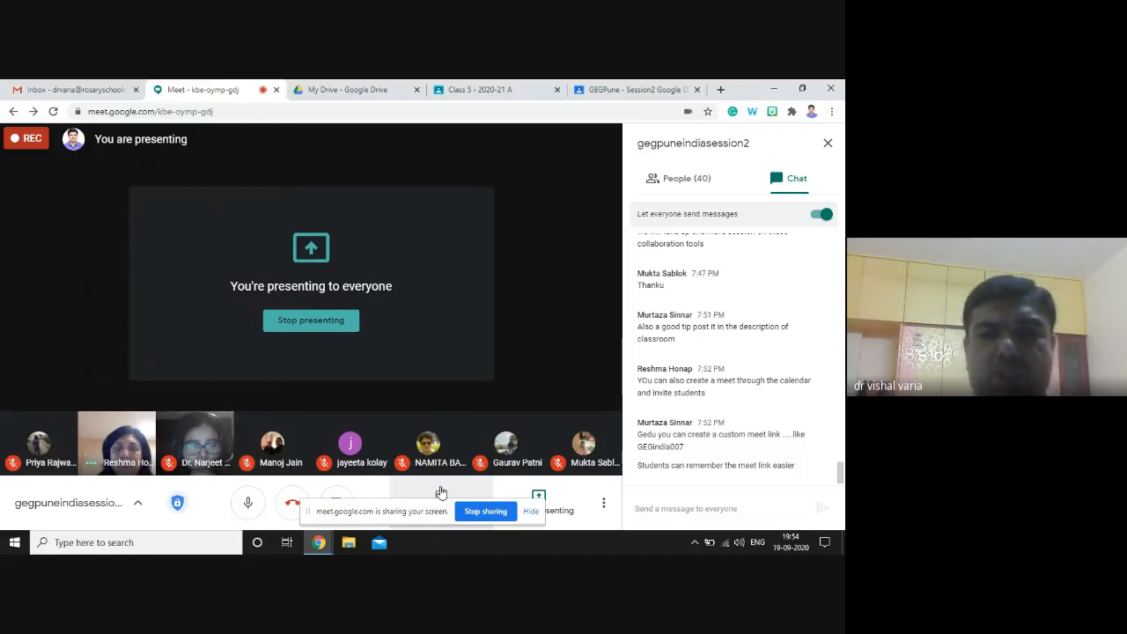
# Try a lower maximum number of tiles for the Tiled meeting layout, restore the maximum, and close the layout options.
pyautogui.click(604, 508)
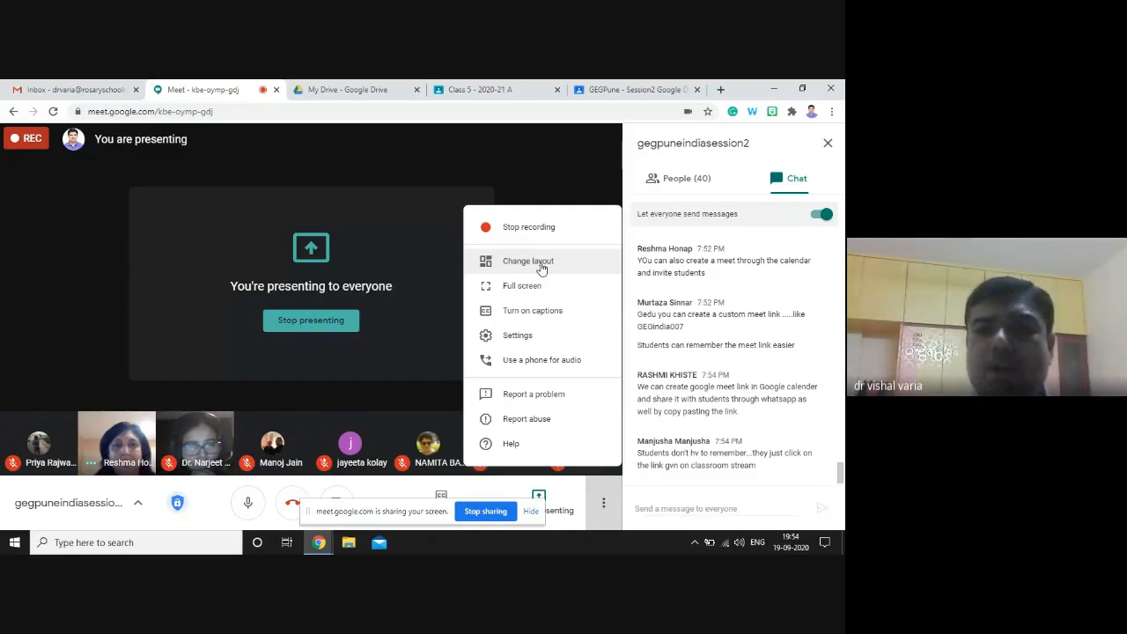
pyautogui.click(542, 268)
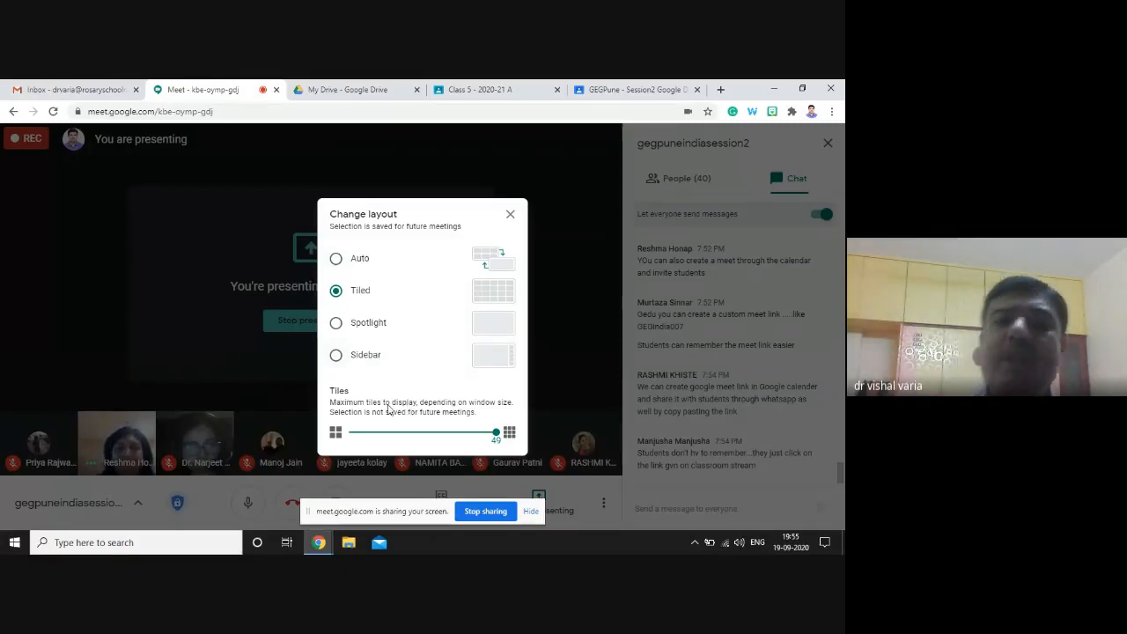
pyautogui.click(435, 433)
pyautogui.moveTo(438, 433); pyautogui.dragTo(498, 435)
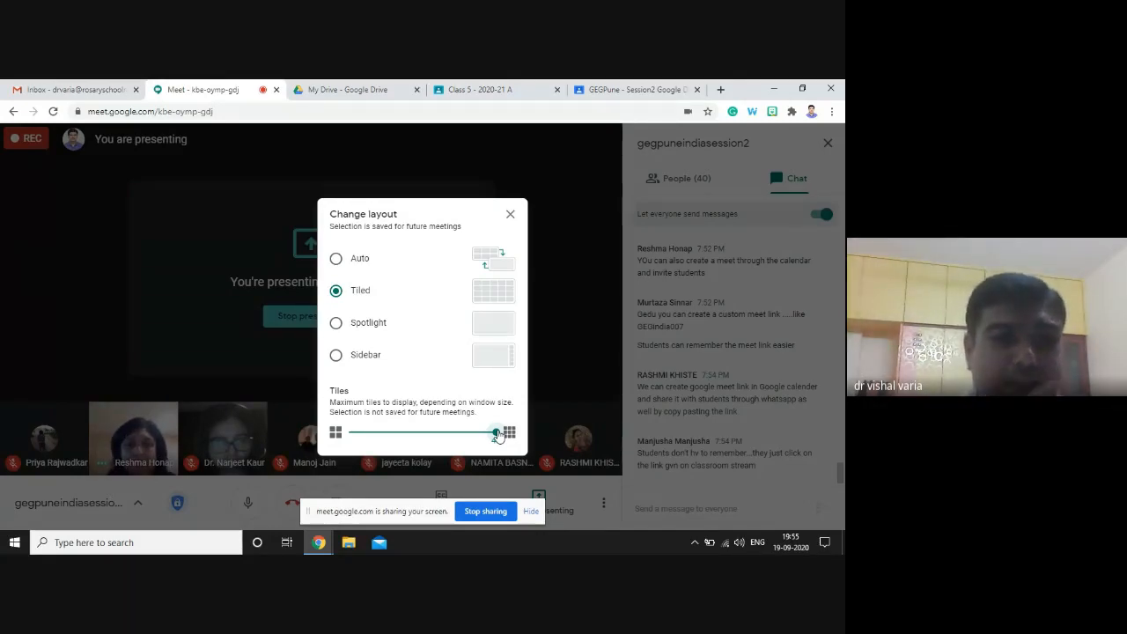
pyautogui.click(510, 216)
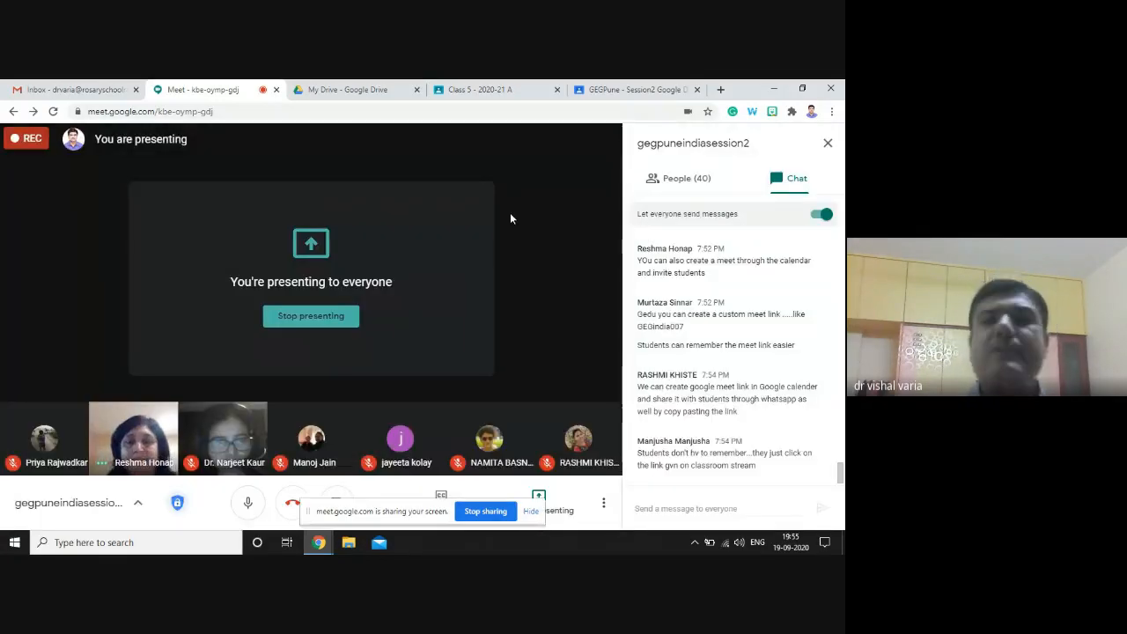
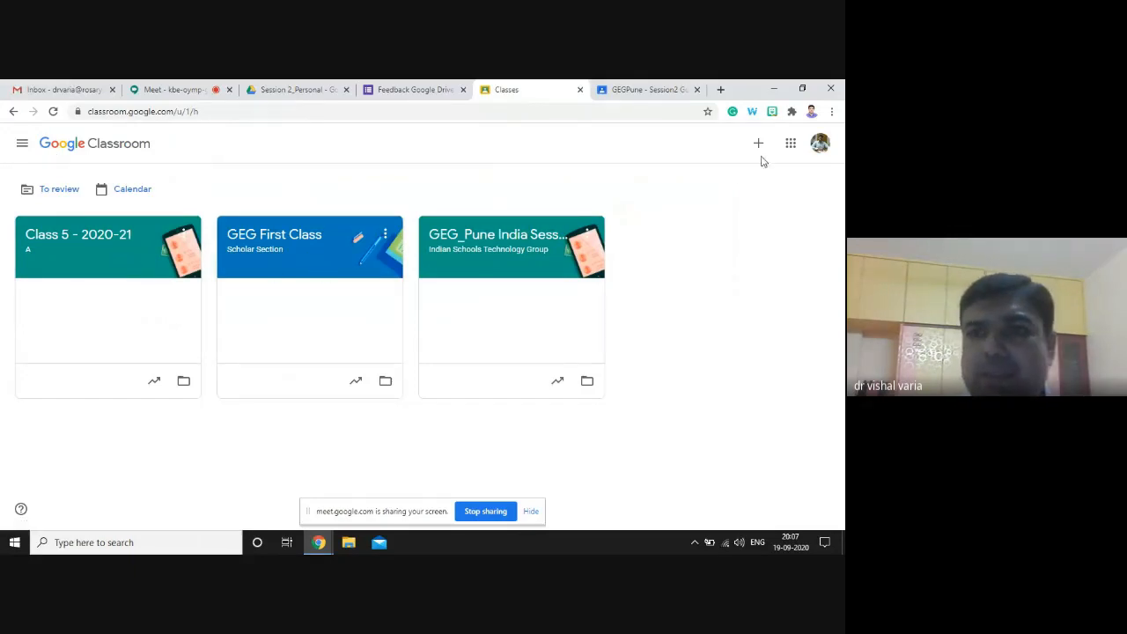
# Open Class 5 - 2020-21 and examine the General section of its class settings for Meet options.
pyautogui.click(78, 255)
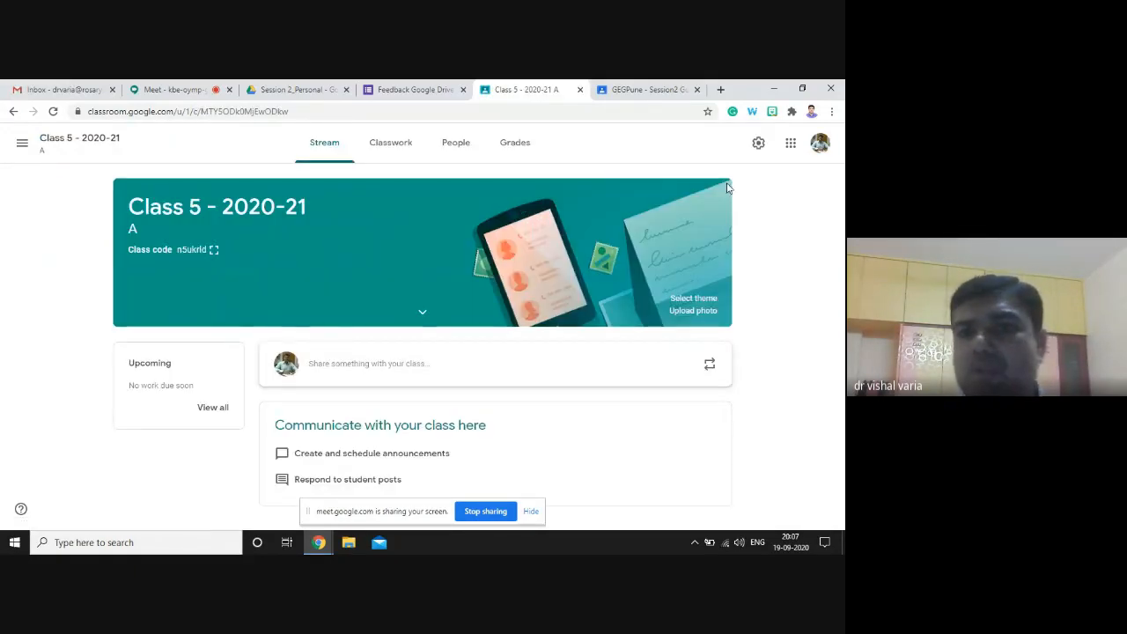
pyautogui.click(760, 144)
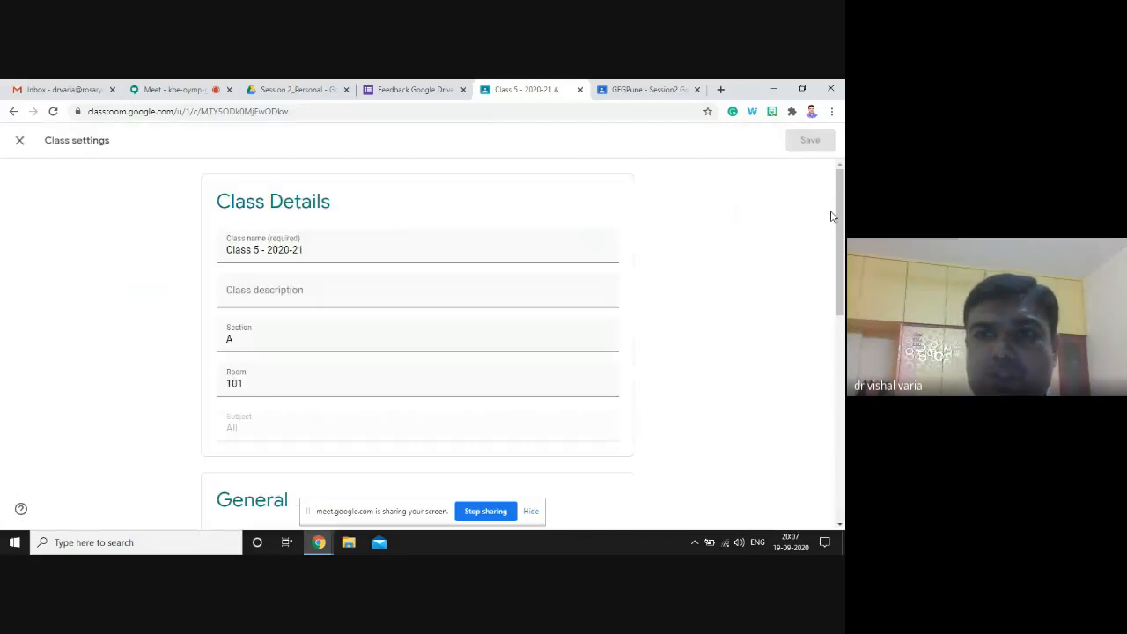
pyautogui.moveTo(838, 227); pyautogui.dragTo(838, 370)
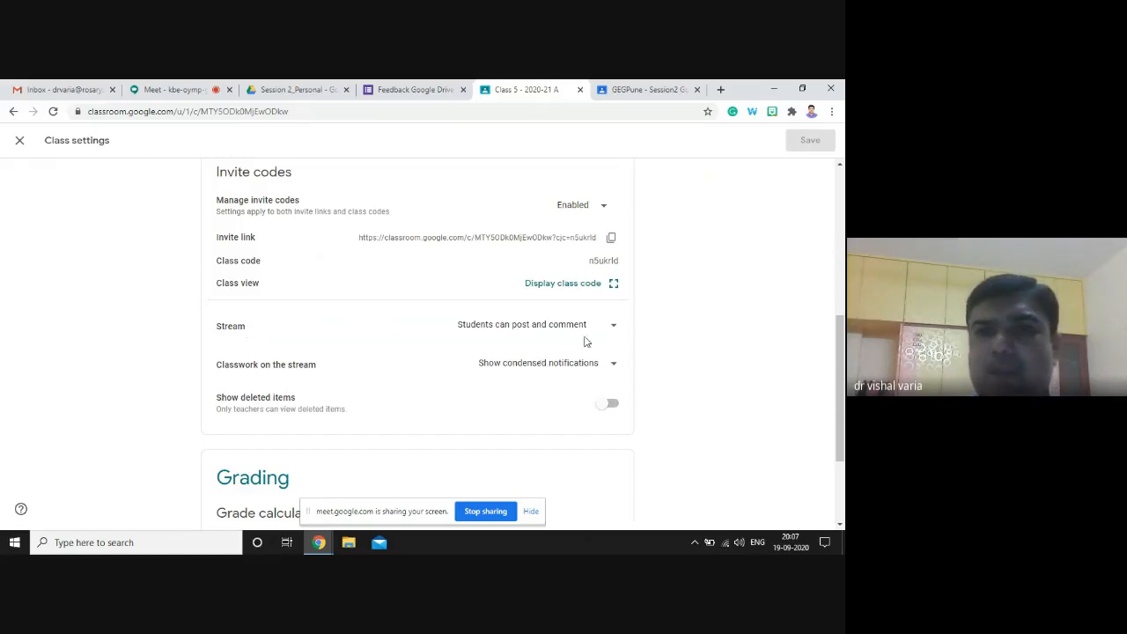
# Hide the Meet link from students in the GEGPune - Session2 class settings and save the change.
pyautogui.click(656, 90)
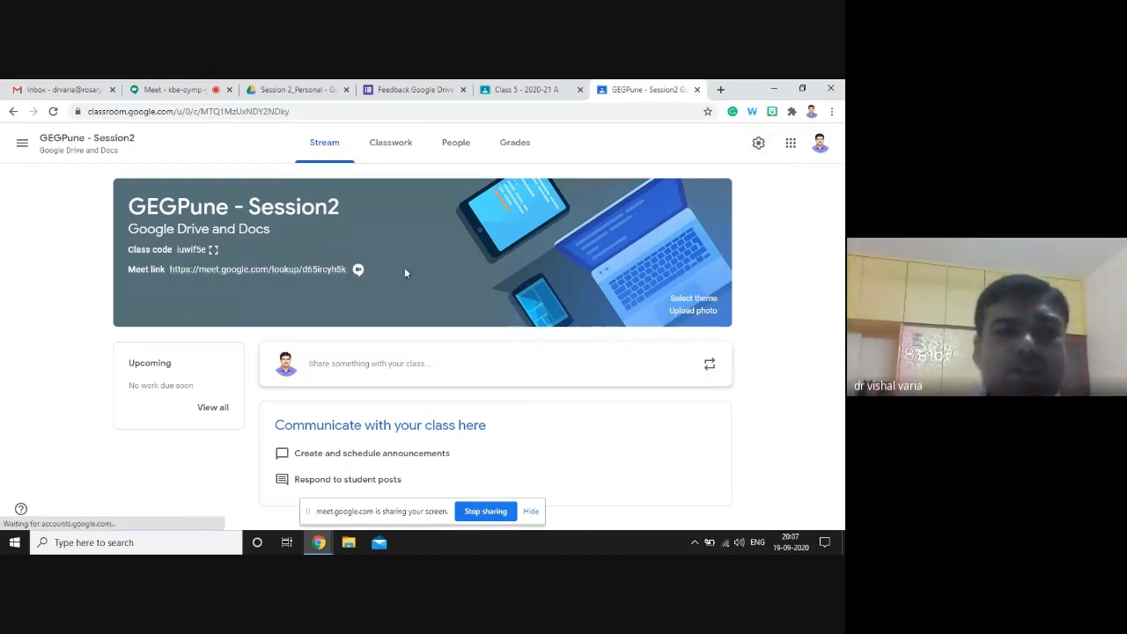
pyautogui.click(759, 144)
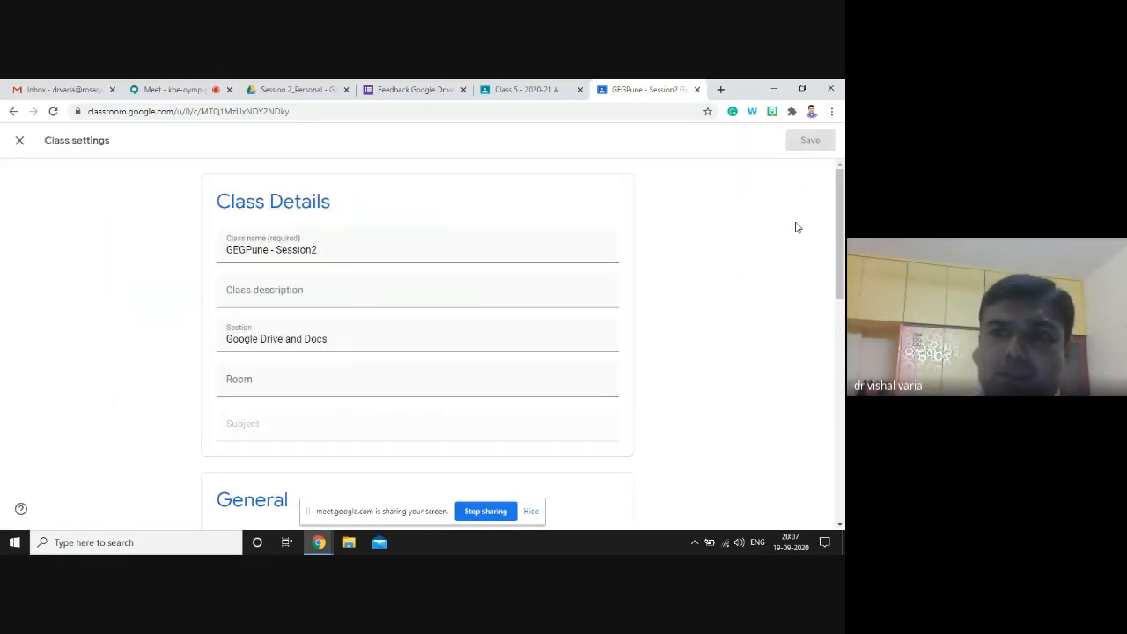
pyautogui.moveTo(840, 227); pyautogui.dragTo(828, 397)
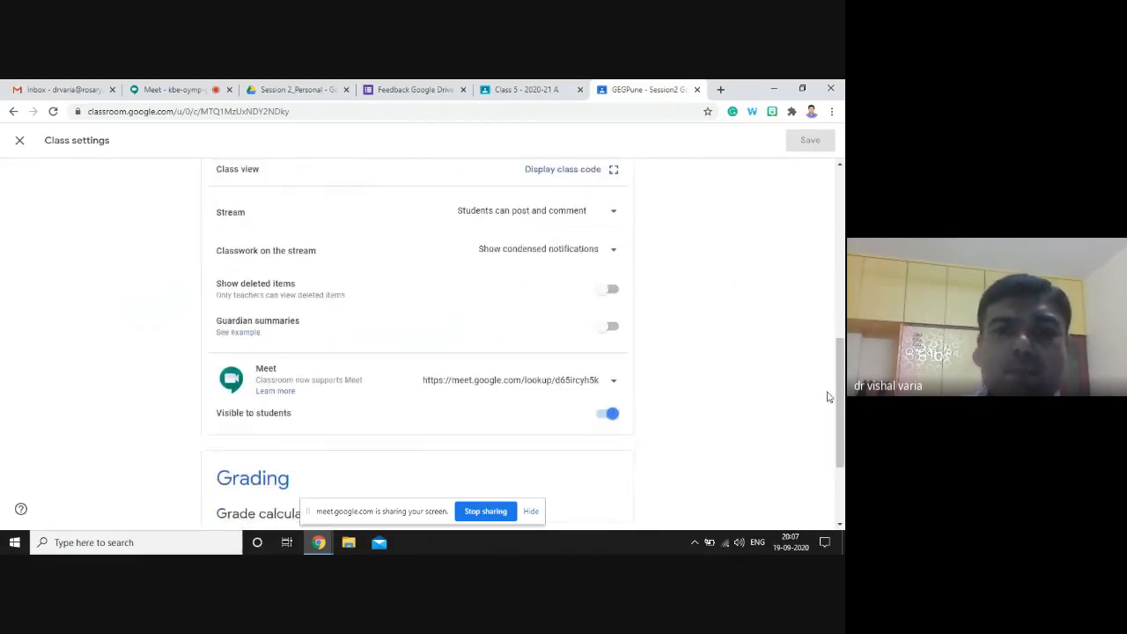
pyautogui.click(603, 420)
pyautogui.click(808, 140)
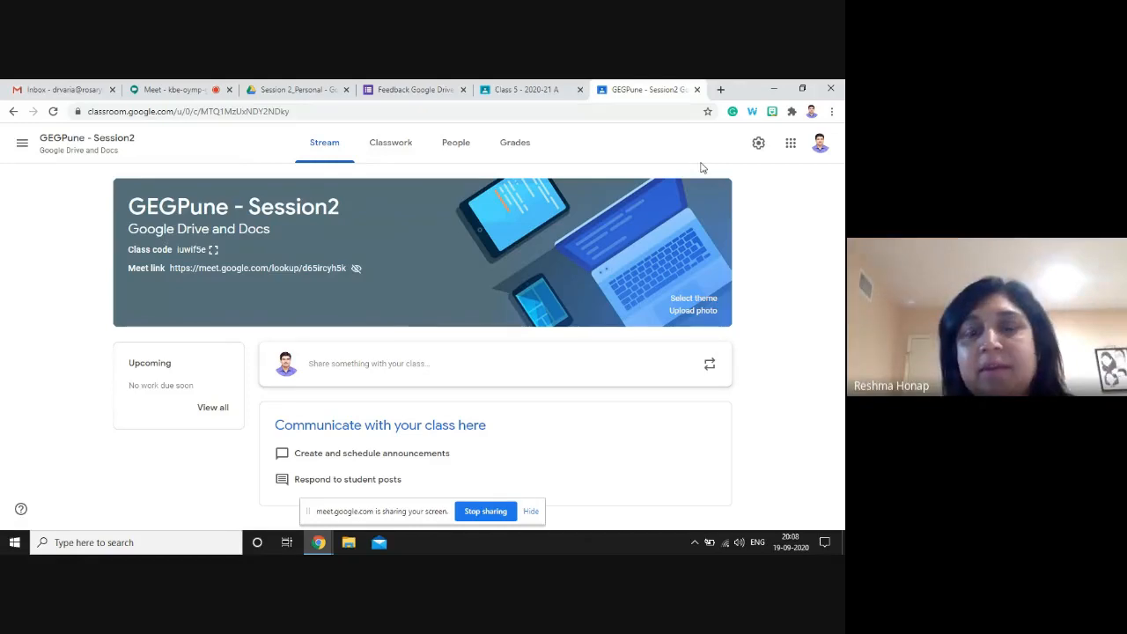
# Make the GEGPune - Session2 Meet link visible to students in the class settings and save.
pyautogui.click(759, 144)
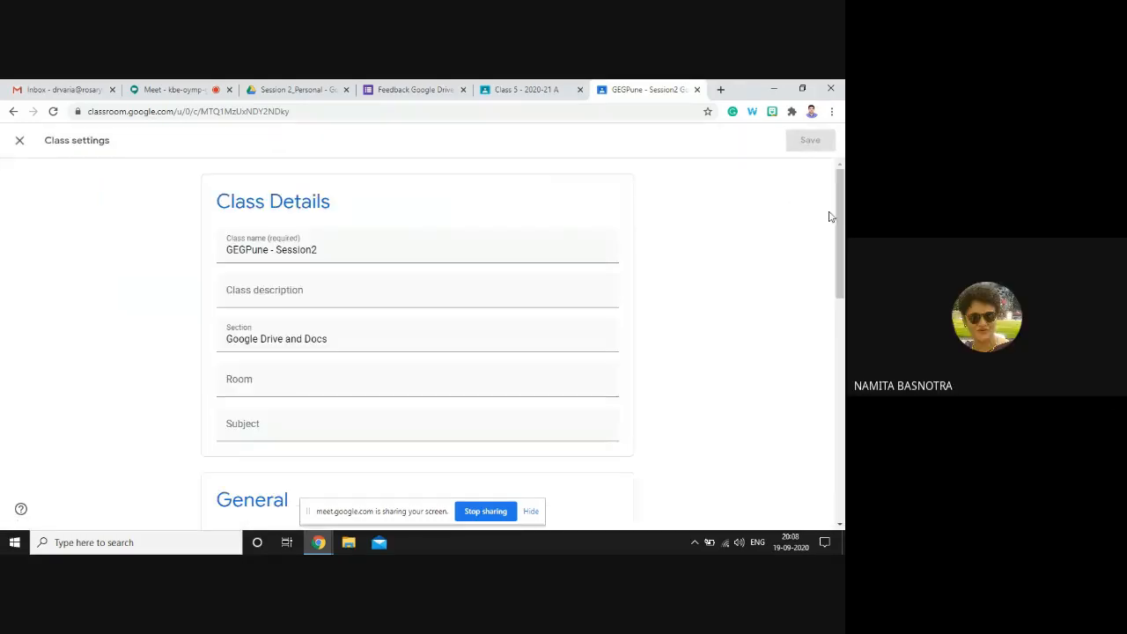
pyautogui.moveTo(839, 217); pyautogui.dragTo(842, 408)
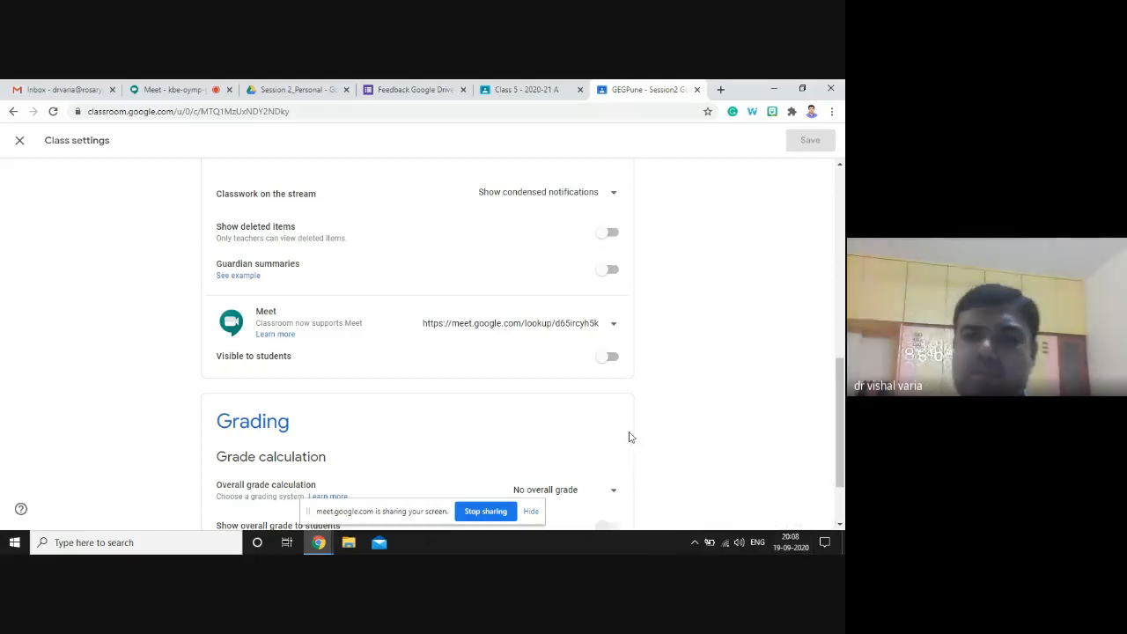
pyautogui.click(610, 358)
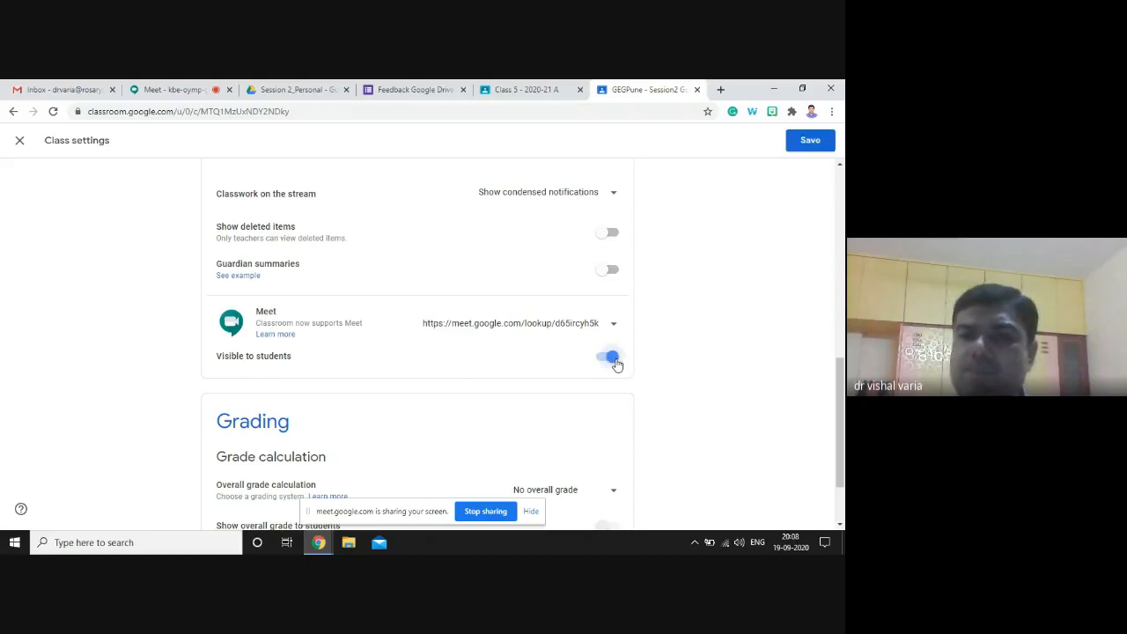
pyautogui.click(810, 142)
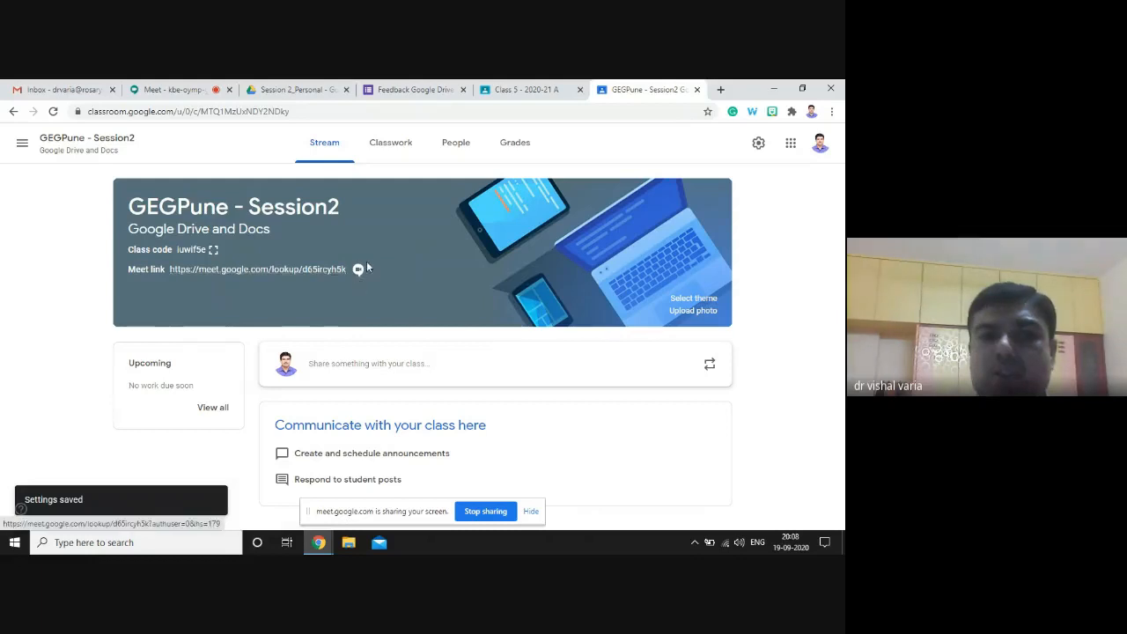
# Turn off the Meet link's student visibility again in the GEGPune - Session2 class settings and save.
pyautogui.click(761, 145)
pyautogui.moveTo(839, 198); pyautogui.dragTo(839, 385)
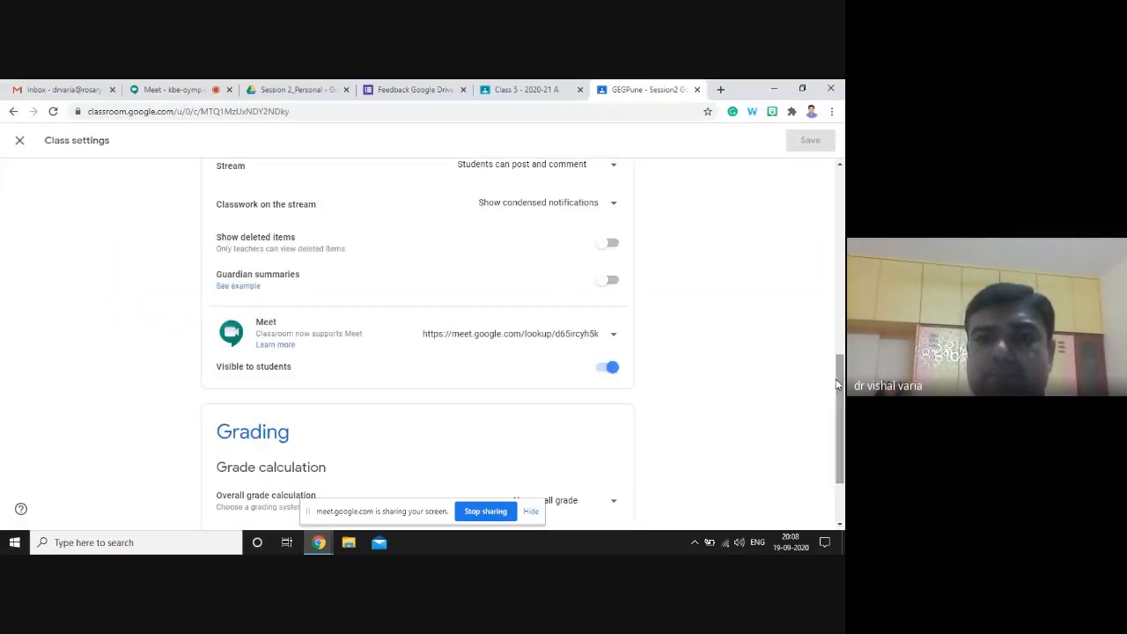
pyautogui.click(606, 371)
pyautogui.click(789, 149)
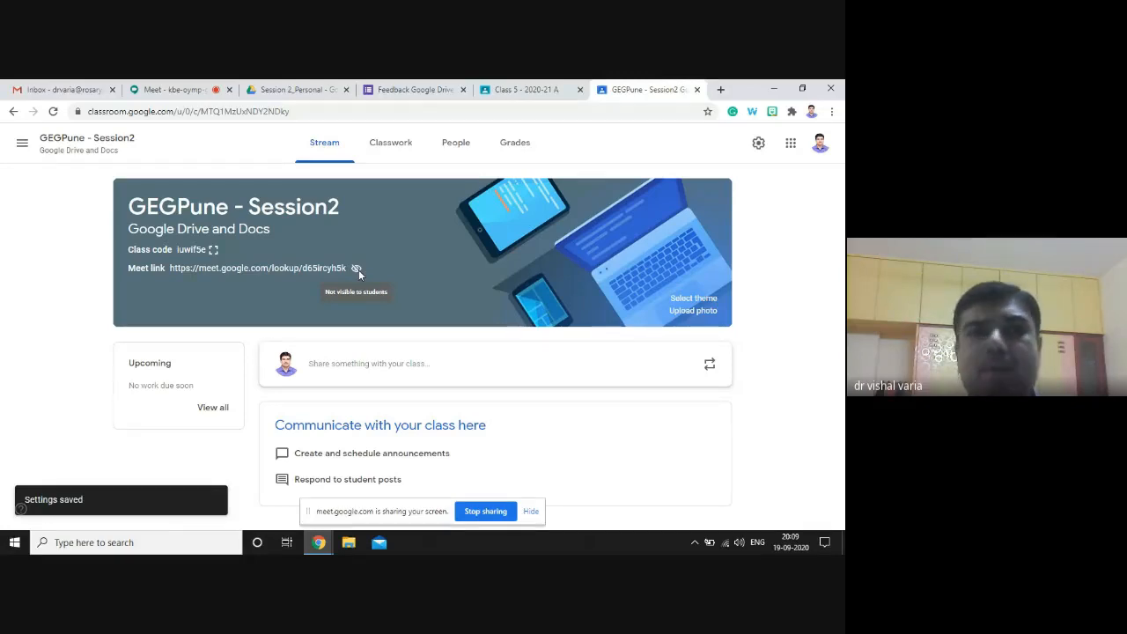
# Turn the Meet link's student visibility back on in the GEGPune - Session2 class settings and save.
pyautogui.click(760, 144)
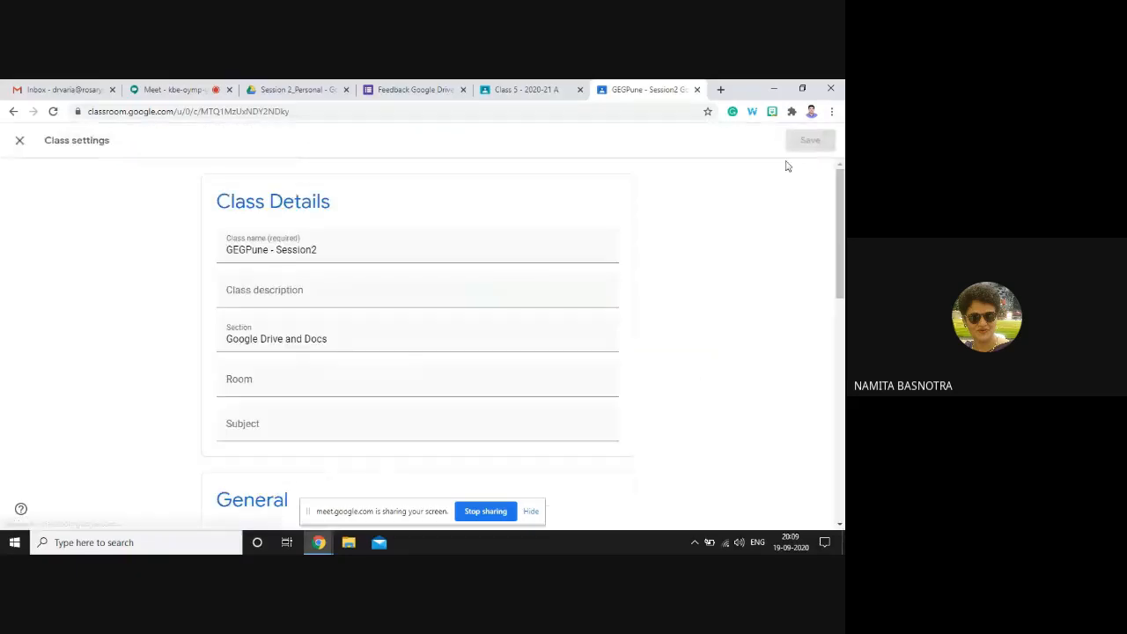
pyautogui.scroll(-10, 418, 352)
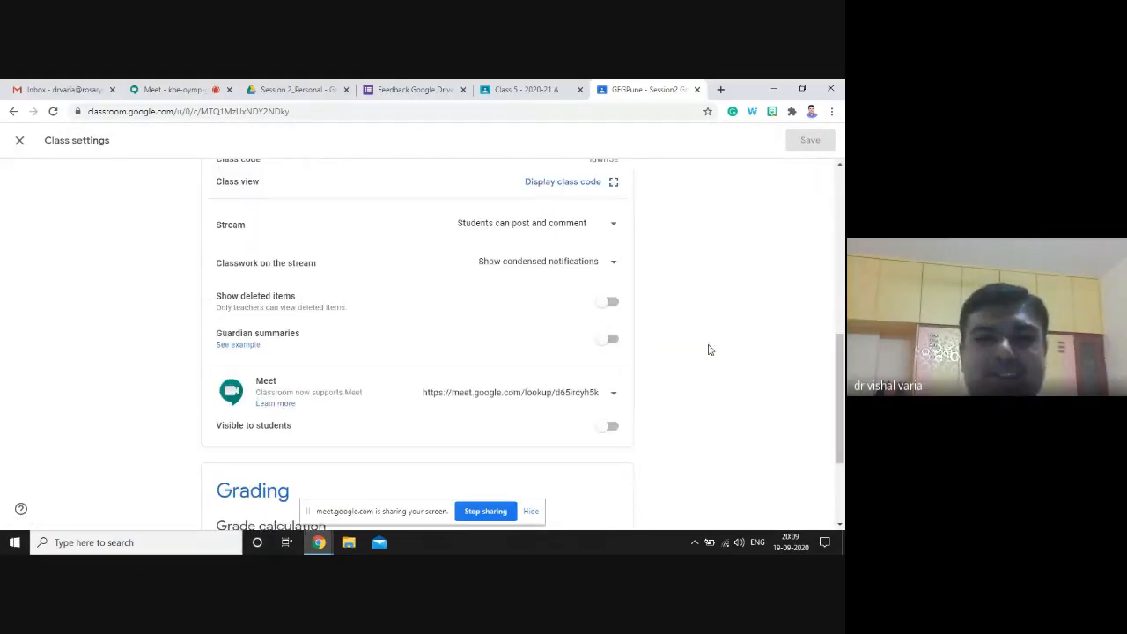
pyautogui.click(611, 428)
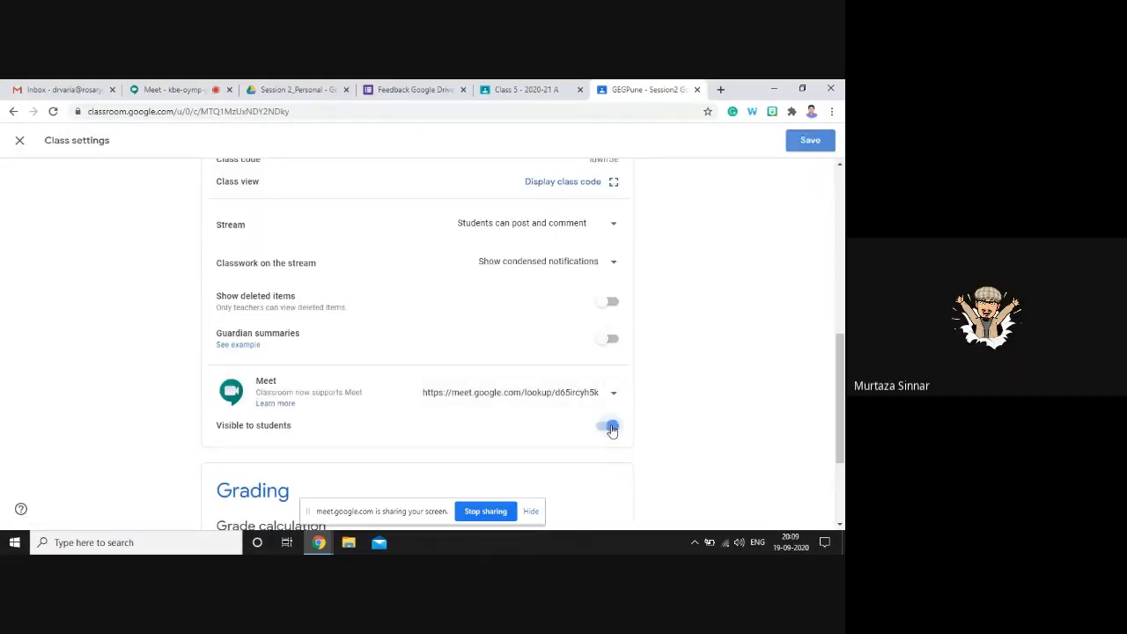
pyautogui.click(795, 145)
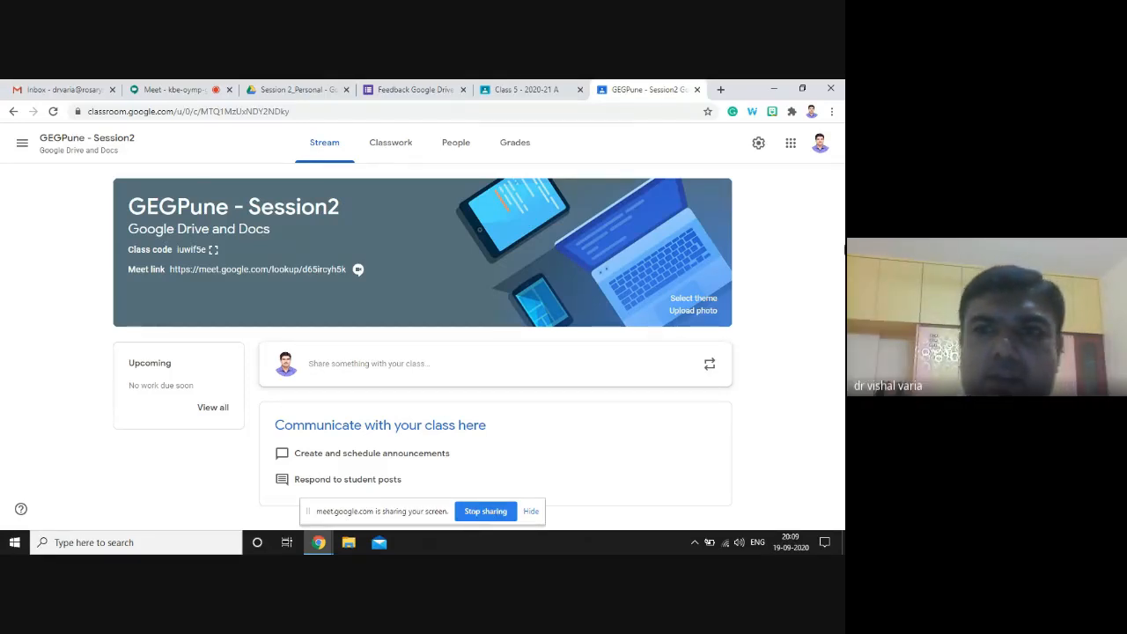
# Switch to the ongoing Google Meet call, open its meeting details and highlight the nickname gegpuneindiasession2.
pyautogui.click(761, 146)
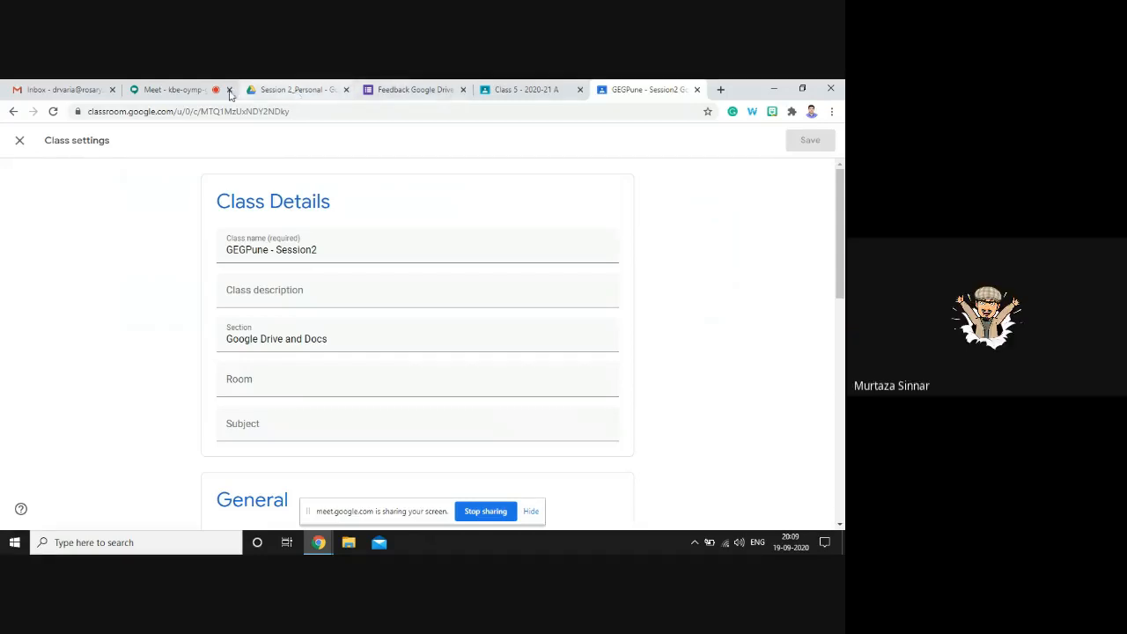
pyautogui.click(170, 90)
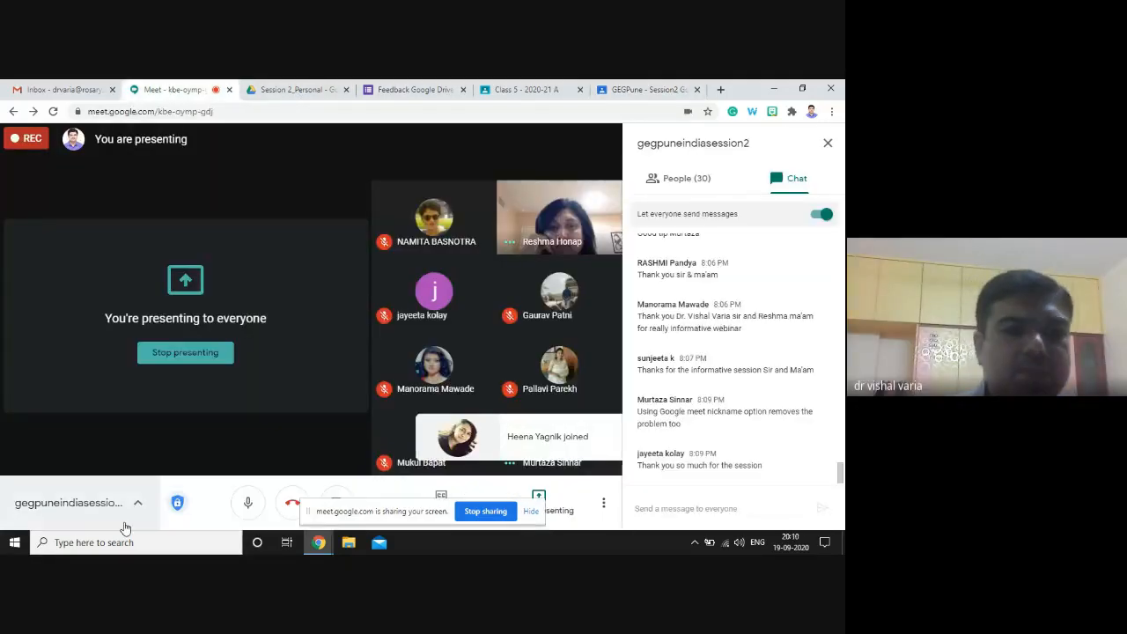
pyautogui.click(139, 509)
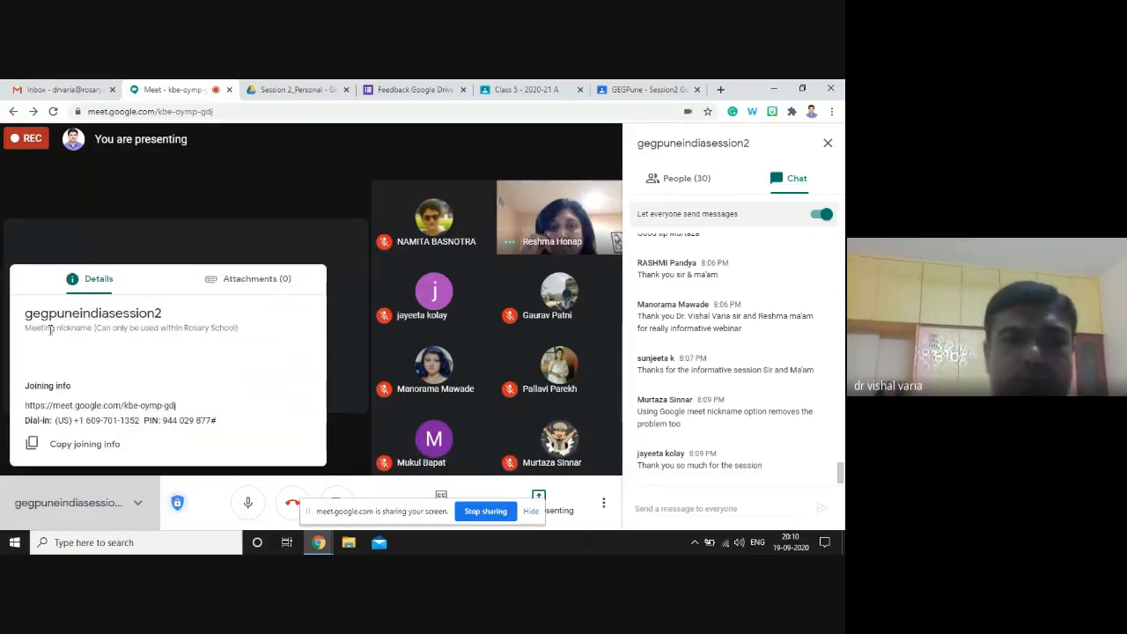
pyautogui.moveTo(27, 313); pyautogui.dragTo(172, 328)
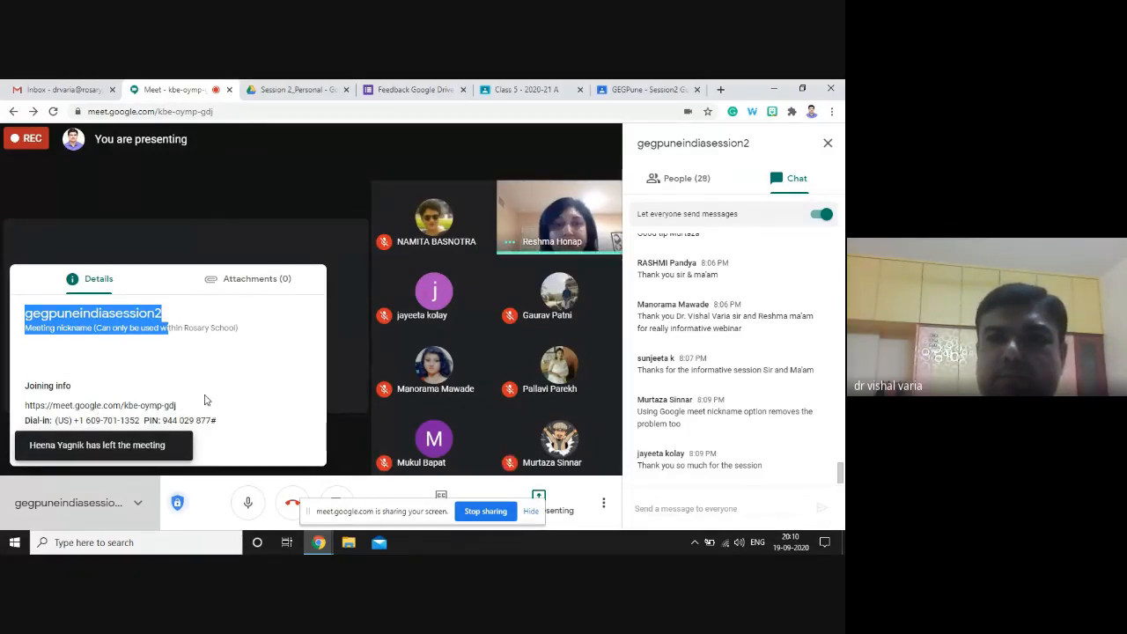
# Close the meeting details and stop sharing the screen with the call.
pyautogui.click(276, 183)
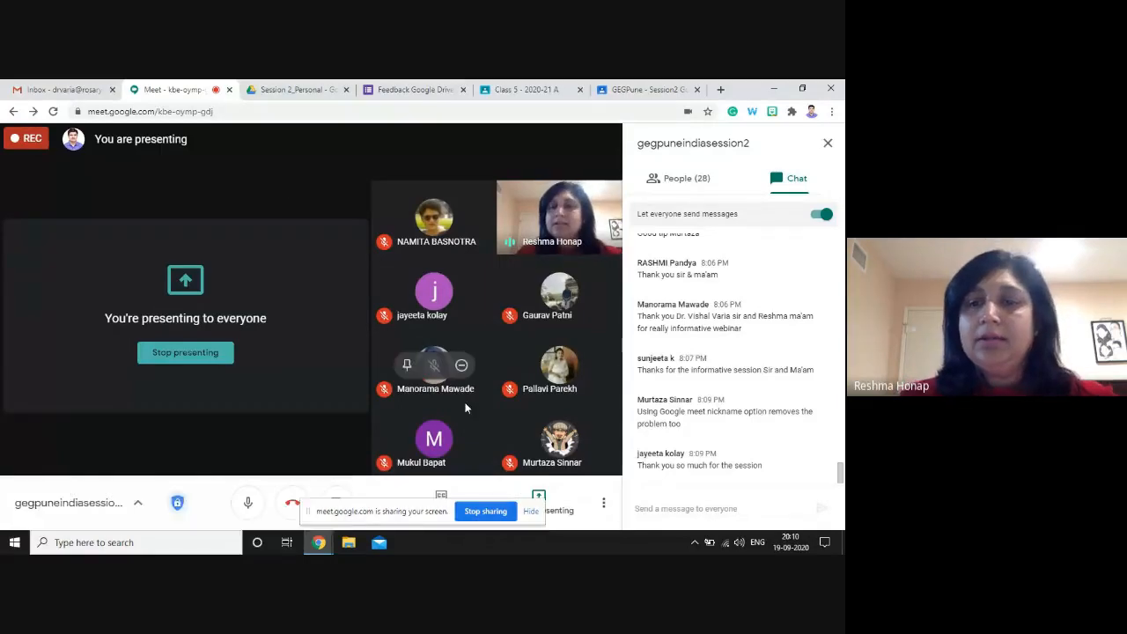
pyautogui.click(482, 518)
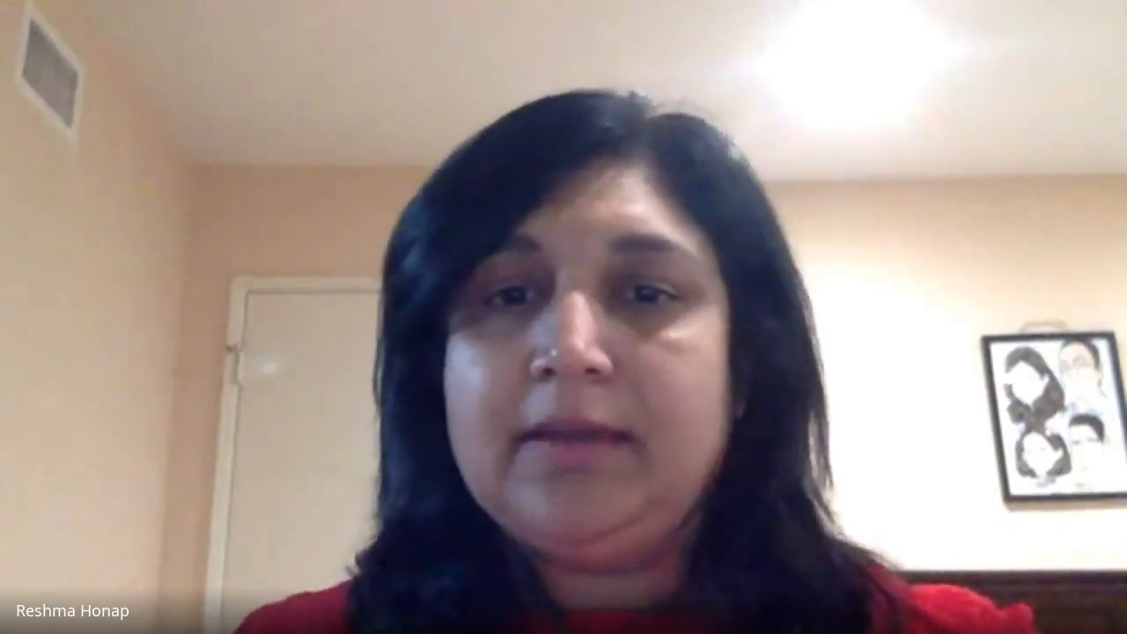